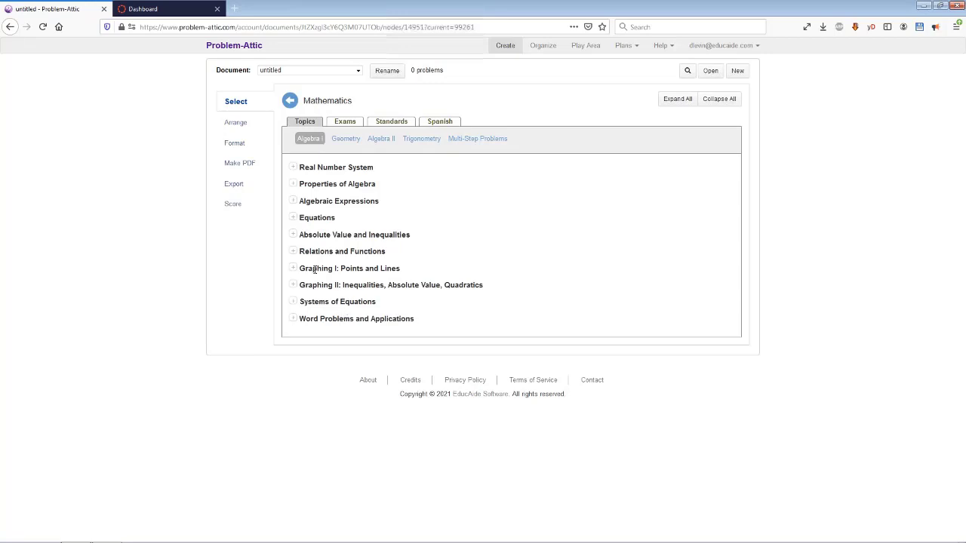
From Algebra I's Parabolas topic Equations and Graphs, add the first problem and the one asking which graph represents y = −x² + 4.
{"action": "left_click", "coordinate": [293, 287]}
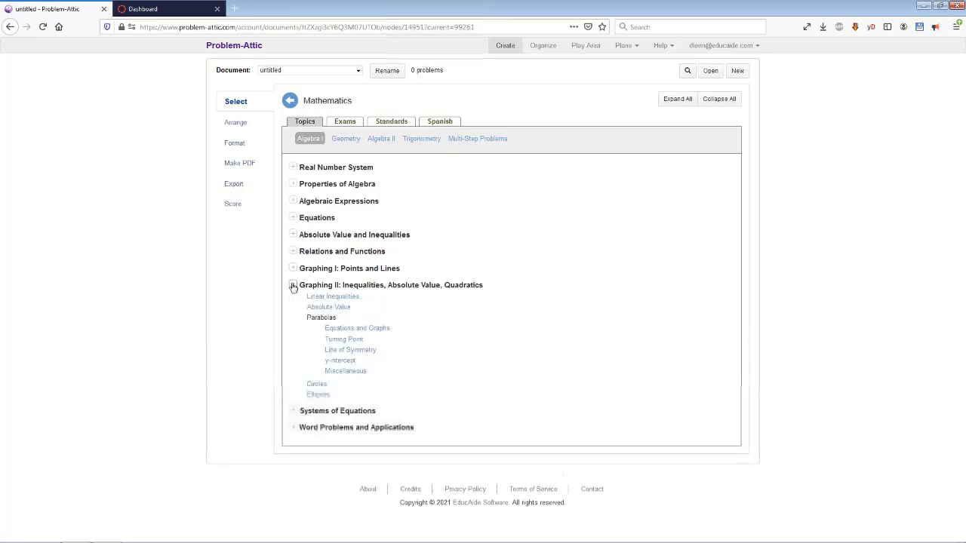
{"action": "left_click", "coordinate": [383, 332]}
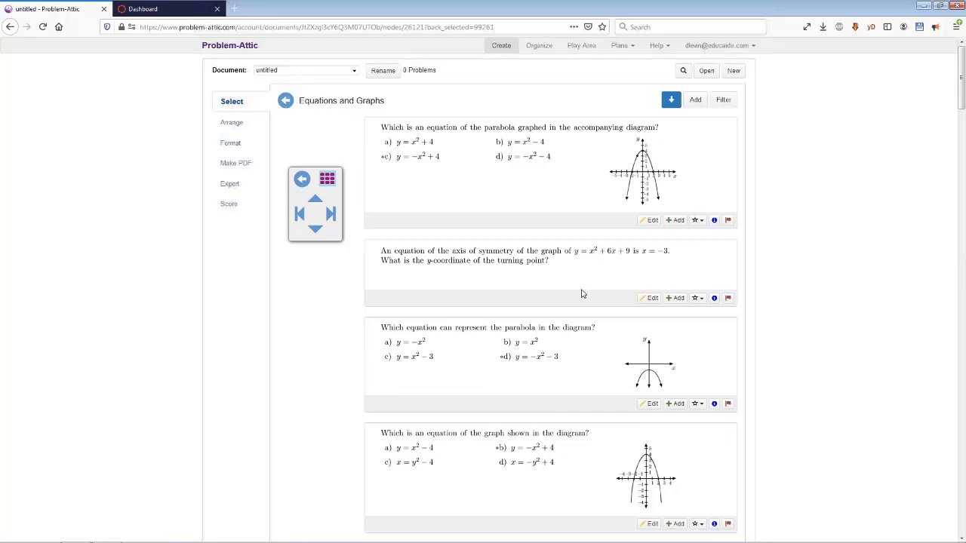
{"action": "left_click", "coordinate": [678, 224]}
{"action": "scroll", "coordinate": [664, 294], "scroll_direction": "down", "scroll_amount": 3}
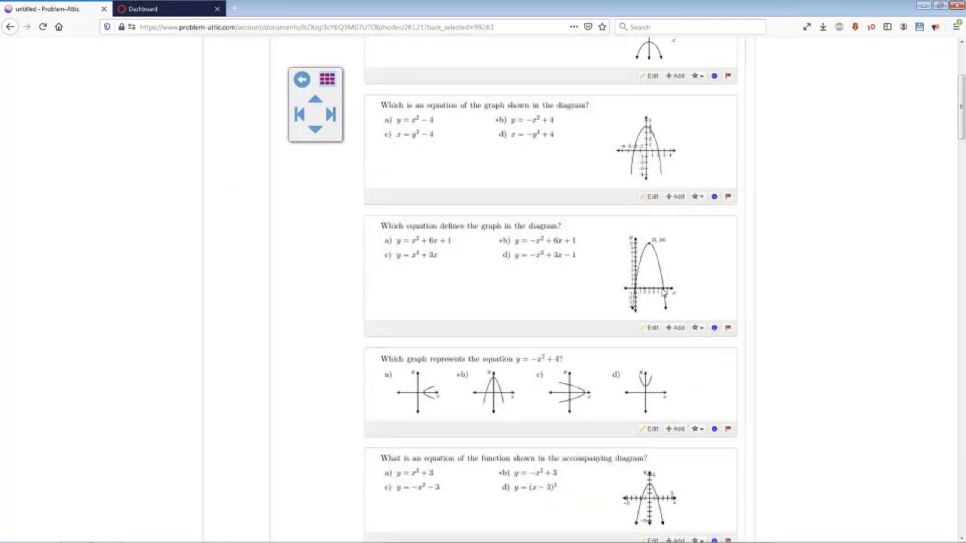
{"action": "scroll", "coordinate": [664, 294], "scroll_direction": "down", "scroll_amount": 5}
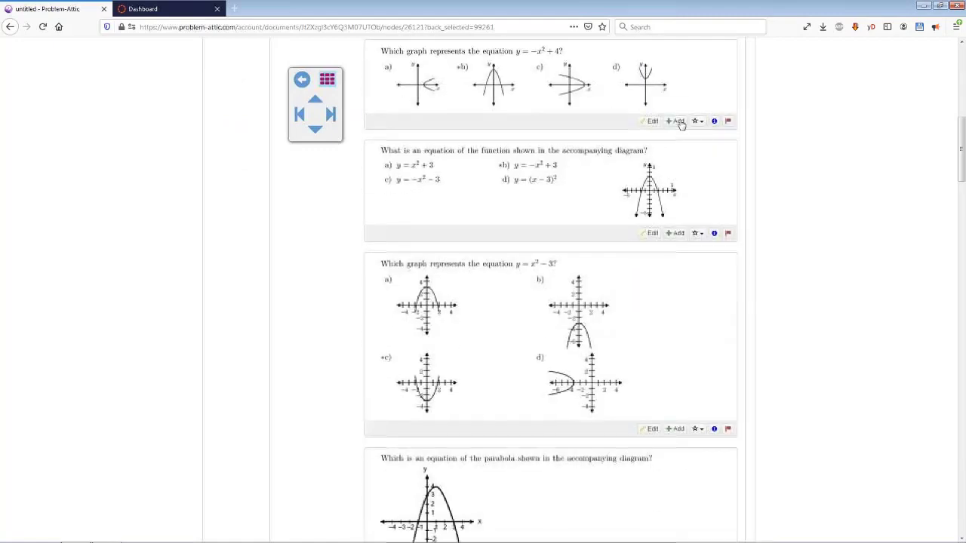
{"action": "scroll", "coordinate": [616, 302], "scroll_direction": "down", "scroll_amount": 8}
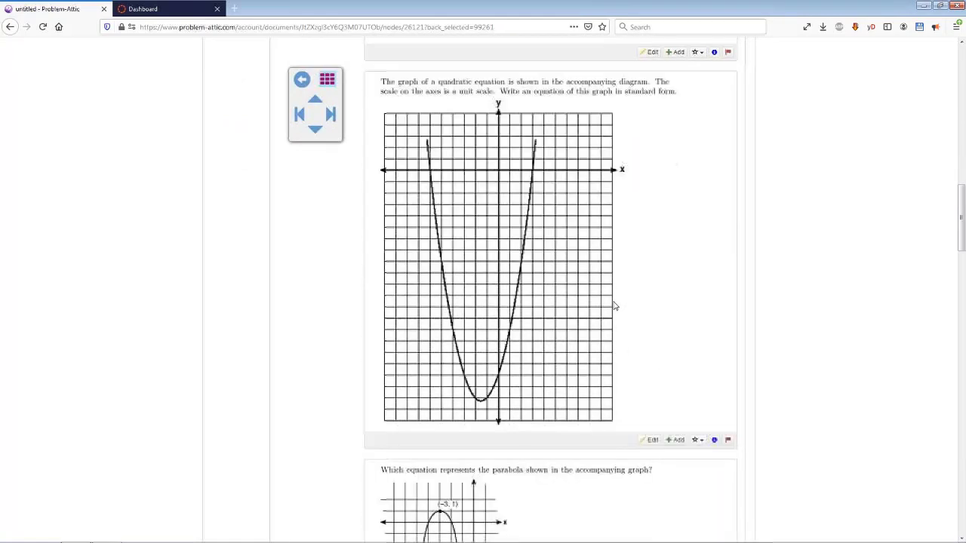
{"action": "scroll", "coordinate": [615, 306], "scroll_direction": "down", "scroll_amount": 5}
{"action": "left_click_drag", "start_coordinate": [962, 268], "coordinate": [962, 75]}
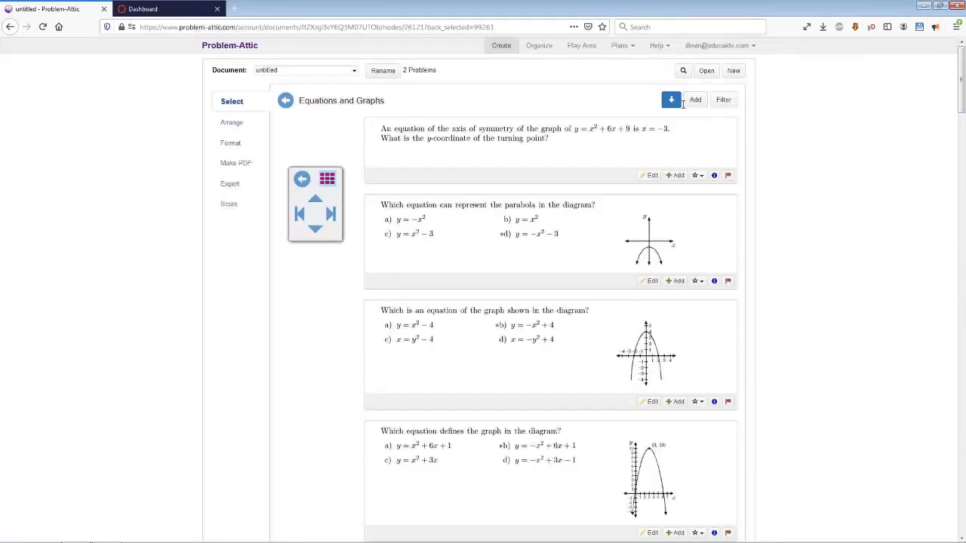
Add 3 random problems from the Equations and Graphs topic to the document.
{"action": "left_click", "coordinate": [697, 102]}
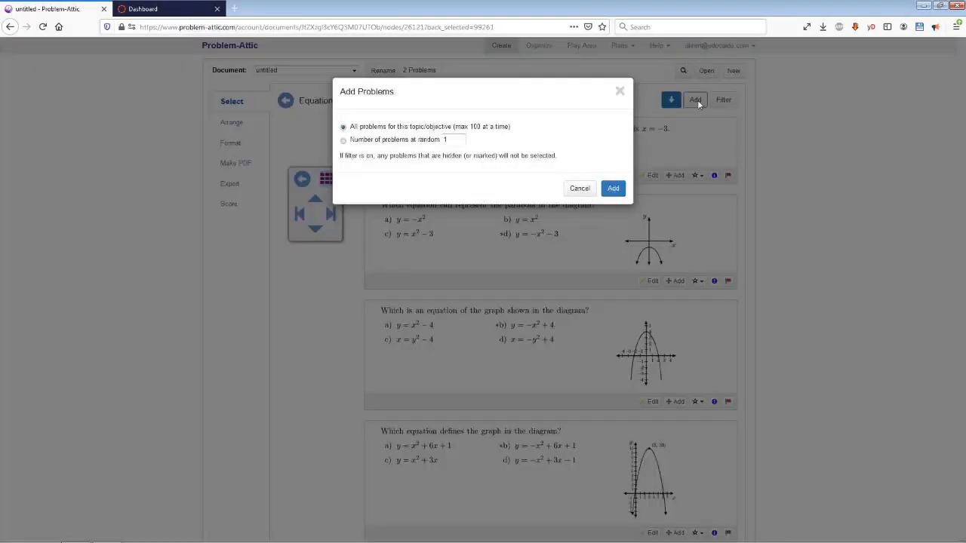
{"action": "left_click", "coordinate": [462, 140]}
{"action": "left_click_drag", "start_coordinate": [464, 140], "coordinate": [421, 139]}
{"action": "type", "text": "3"}
{"action": "left_click", "coordinate": [613, 188]}
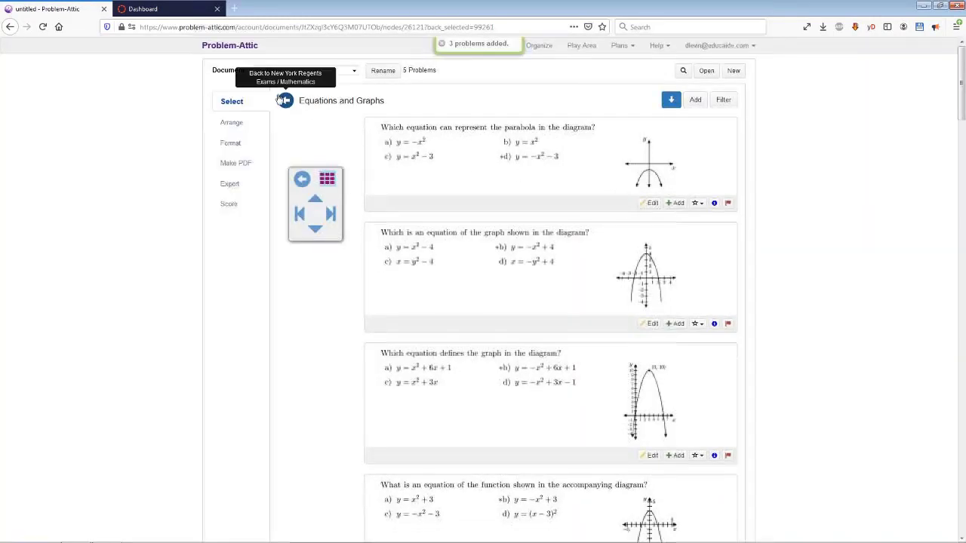
From the Line of Symmetry topic, add the problems with equations y = x² − 4x + 2 and y = x² − 6x + 2.
{"action": "left_click", "coordinate": [285, 102]}
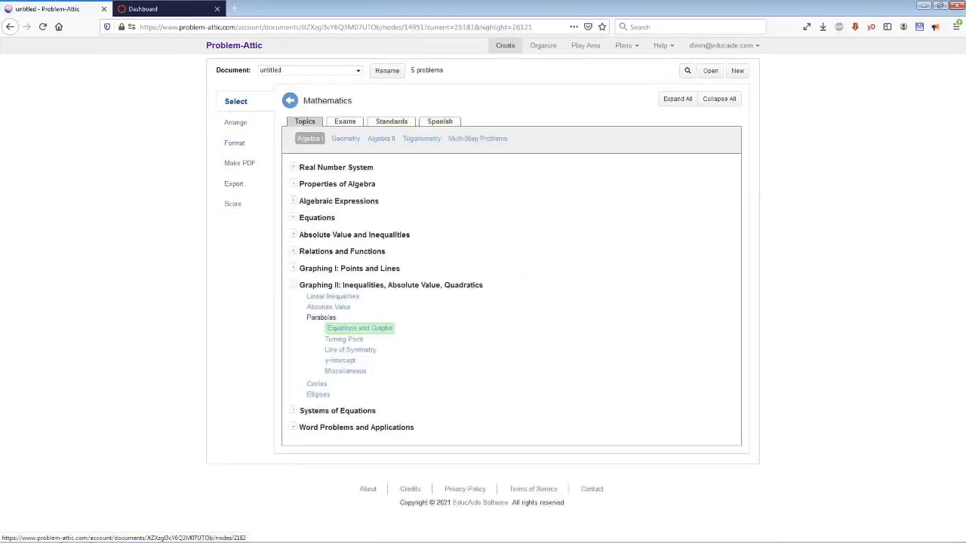
{"action": "left_click", "coordinate": [368, 351]}
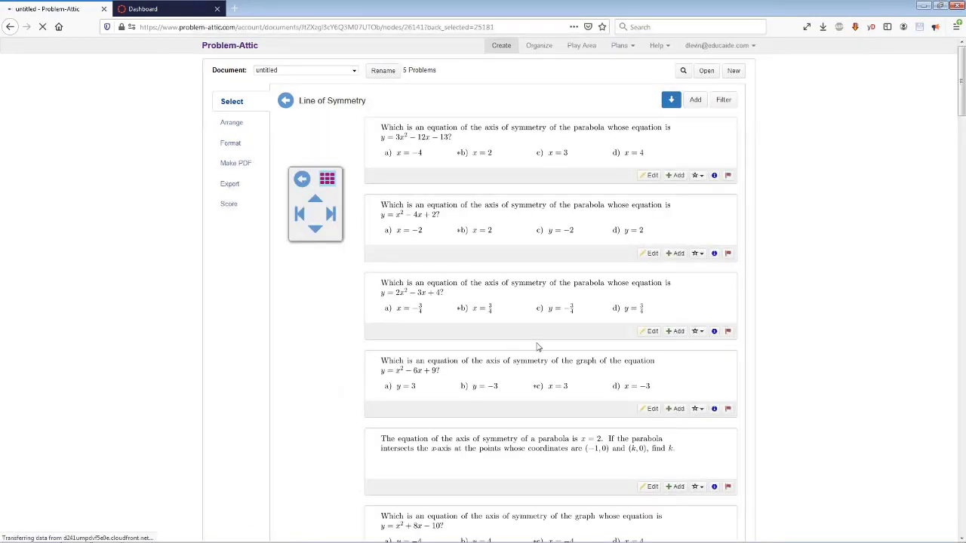
{"action": "left_click", "coordinate": [674, 253]}
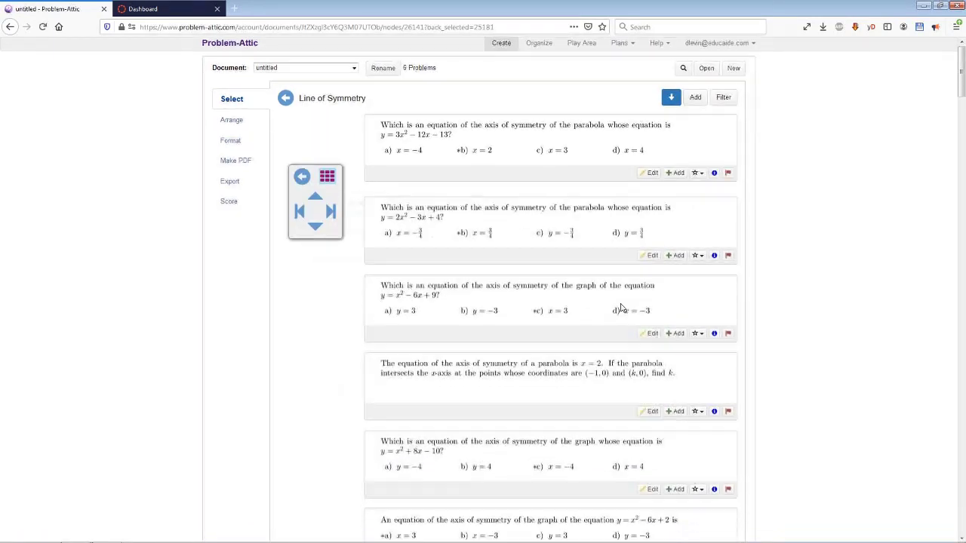
{"action": "scroll", "coordinate": [621, 308], "scroll_direction": "down", "scroll_amount": 3}
{"action": "left_click", "coordinate": [680, 363]}
{"action": "scroll", "coordinate": [458, 222], "scroll_direction": "up", "scroll_amount": 3}
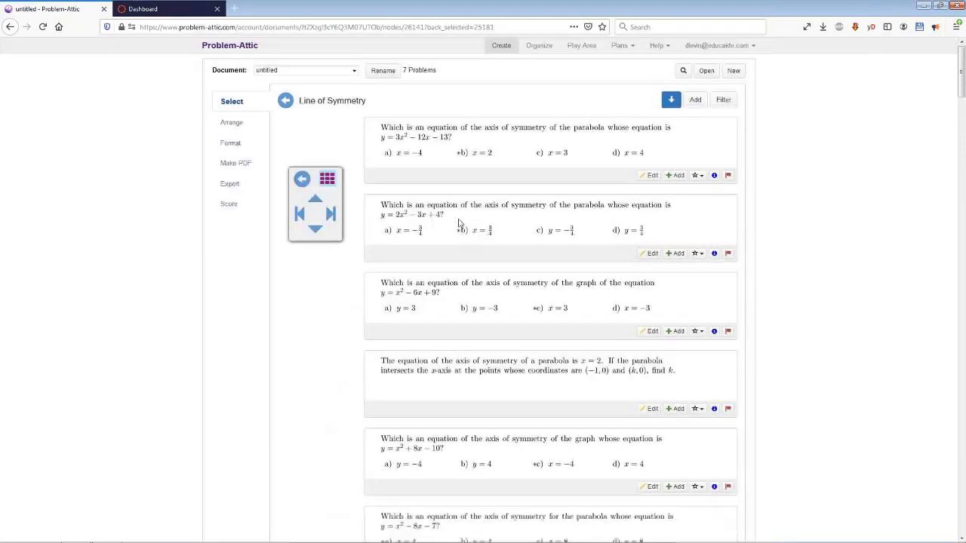
Look at the Equations with Absolute Value problems under Absolute Value and Inequalities, and return to the topic list.
{"action": "left_click", "coordinate": [285, 101]}
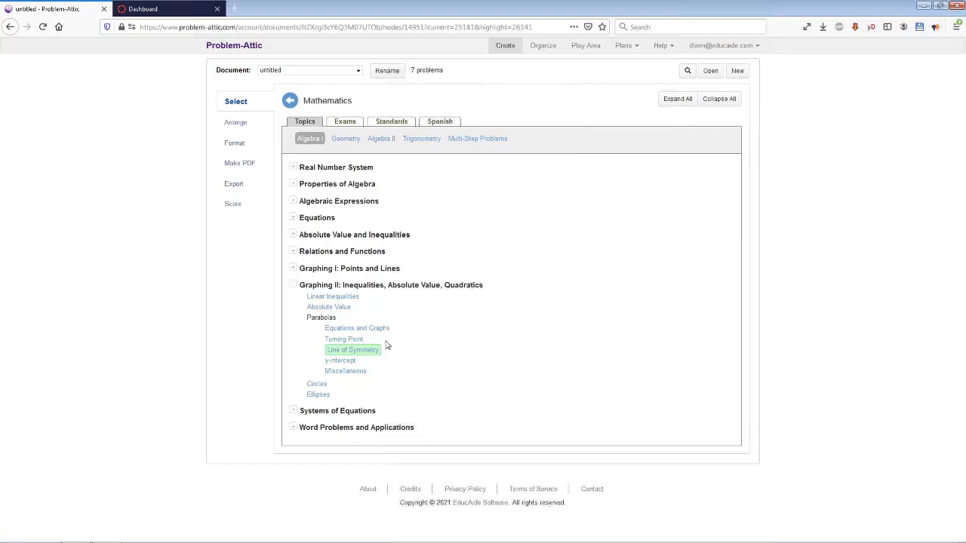
{"action": "left_click", "coordinate": [293, 236]}
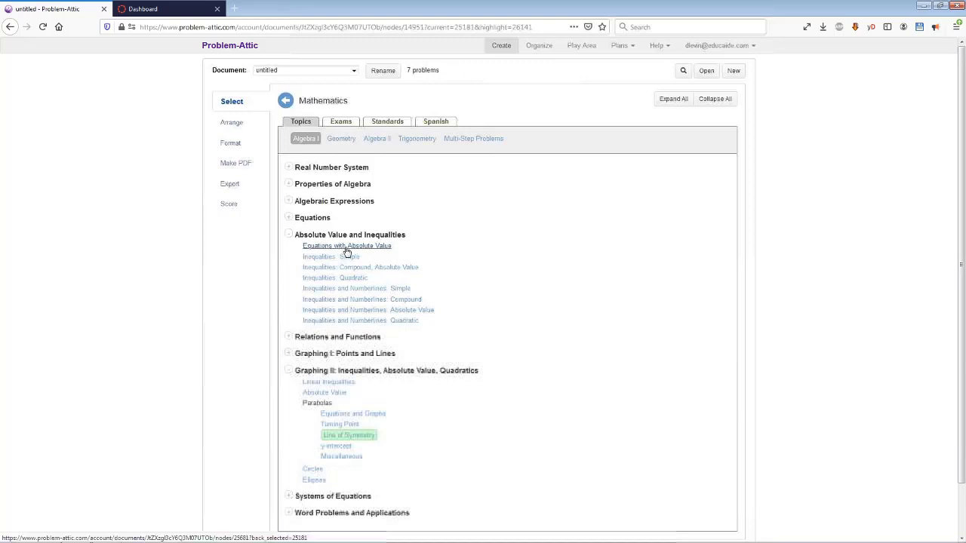
{"action": "left_click", "coordinate": [346, 247]}
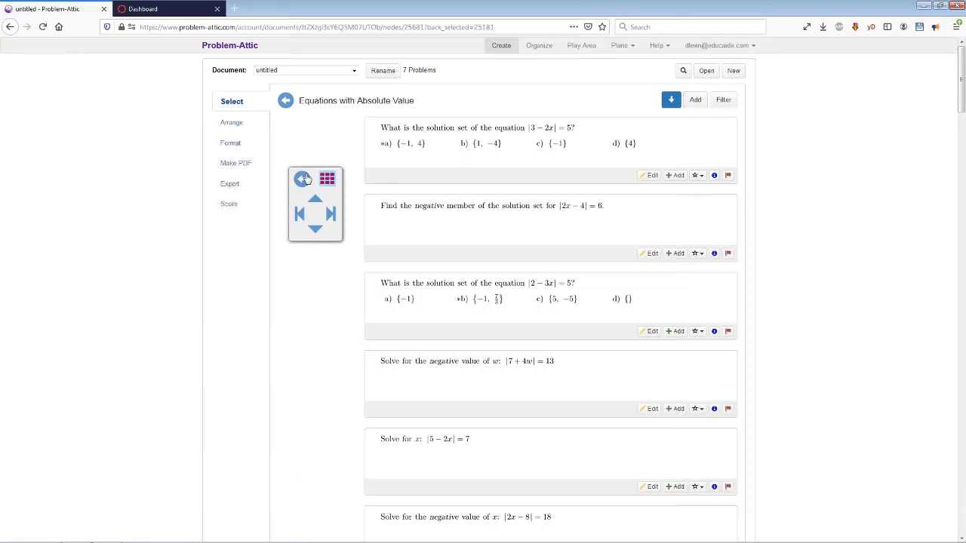
{"action": "left_click", "coordinate": [286, 101]}
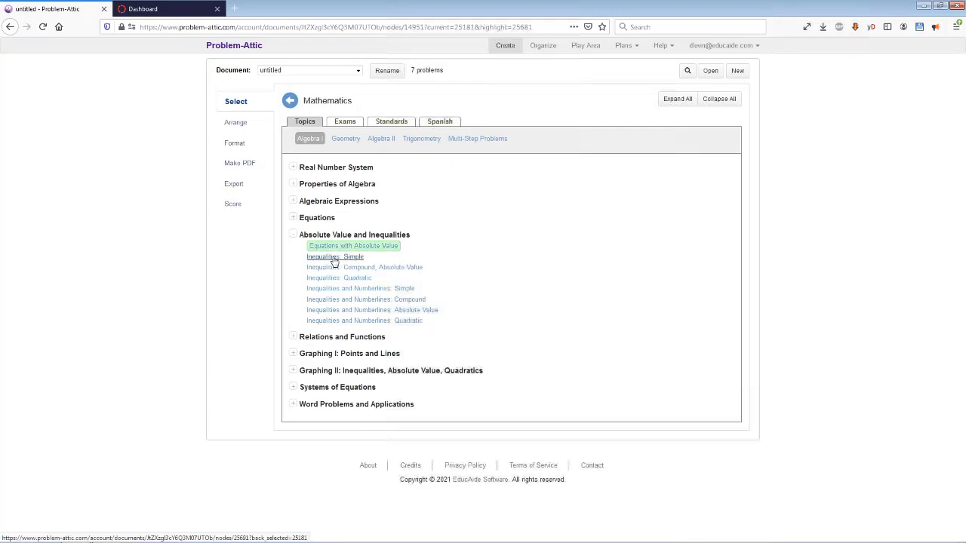
Add 3 random problems from the Inequalities: Simple topic without opening its problem list.
{"action": "mouse_move", "coordinate": [335, 261]}
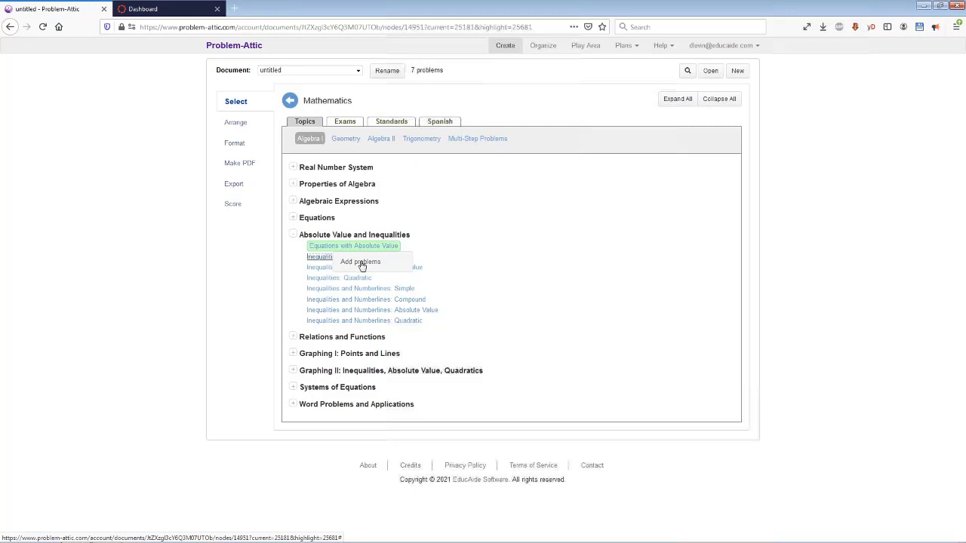
{"action": "left_click", "coordinate": [363, 264]}
{"action": "left_click", "coordinate": [415, 136]}
{"action": "type", "text": "3"}
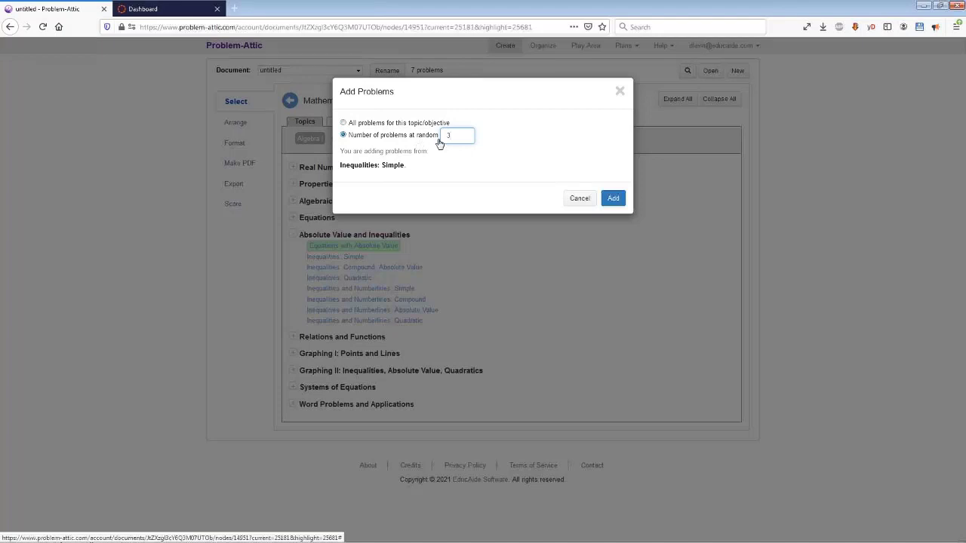
{"action": "left_click", "coordinate": [614, 195]}
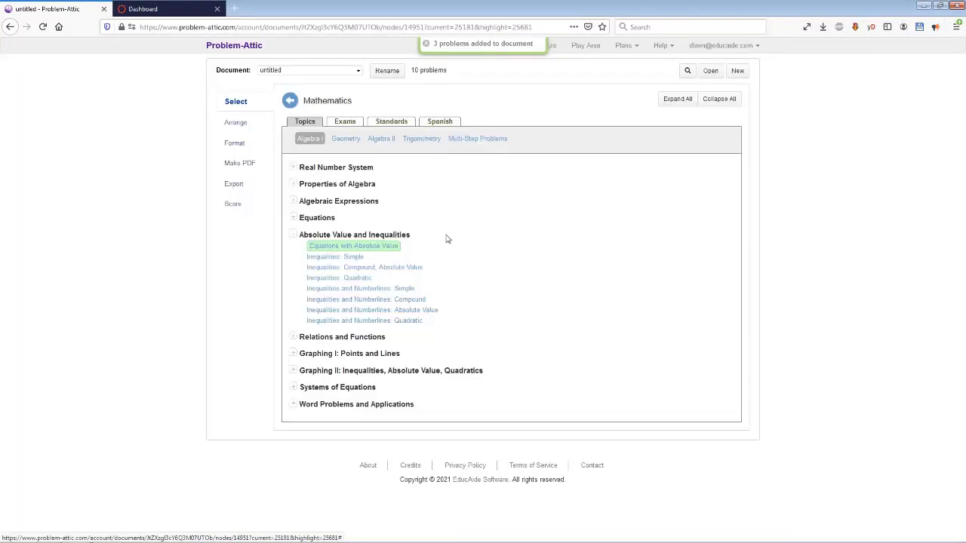
{"action": "mouse_move", "coordinate": [401, 241]}
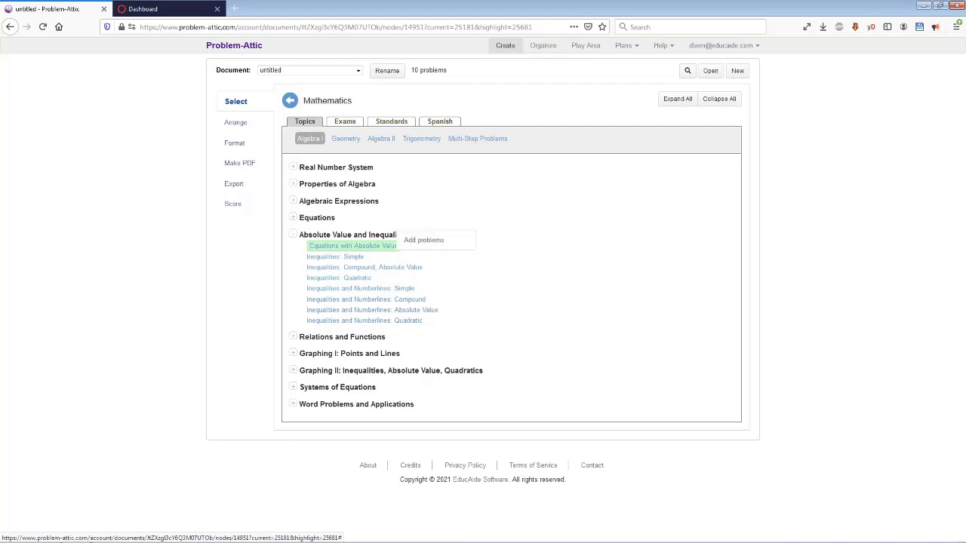
{"action": "left_click", "coordinate": [423, 240]}
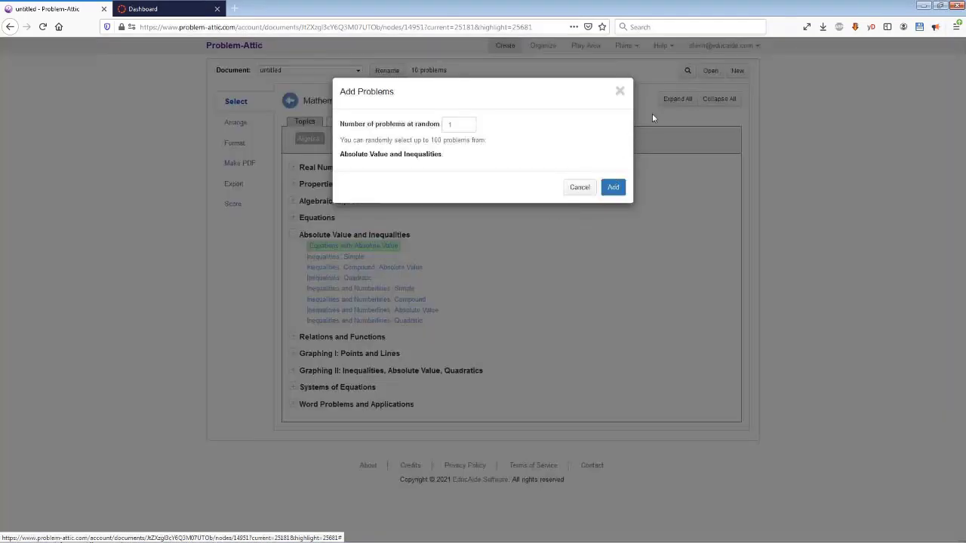
{"action": "left_click", "coordinate": [584, 189]}
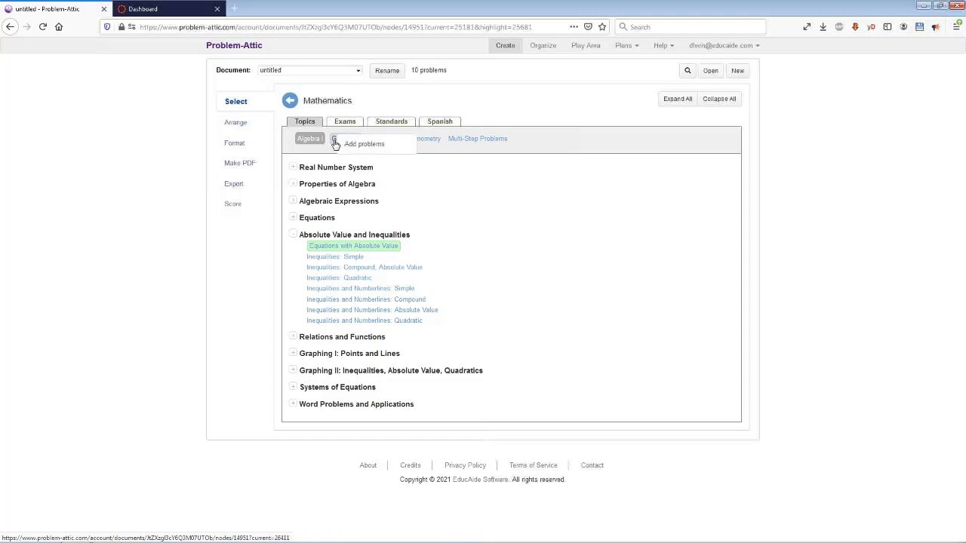
Add 10 random problems from the whole Geometry subject to the document.
{"action": "left_click", "coordinate": [353, 140]}
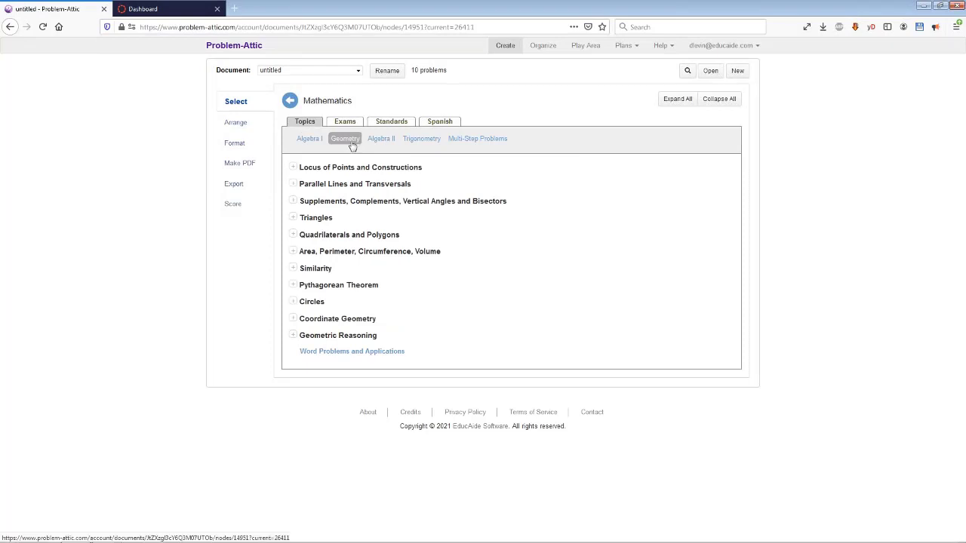
{"action": "left_click", "coordinate": [373, 149]}
{"action": "left_click", "coordinate": [462, 127]}
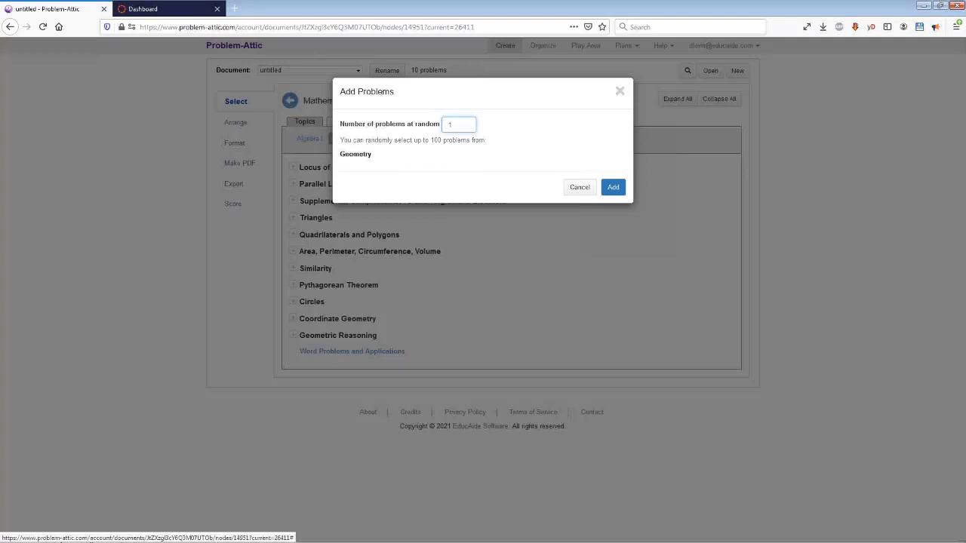
{"action": "type", "text": "10"}
{"action": "left_click", "coordinate": [613, 188]}
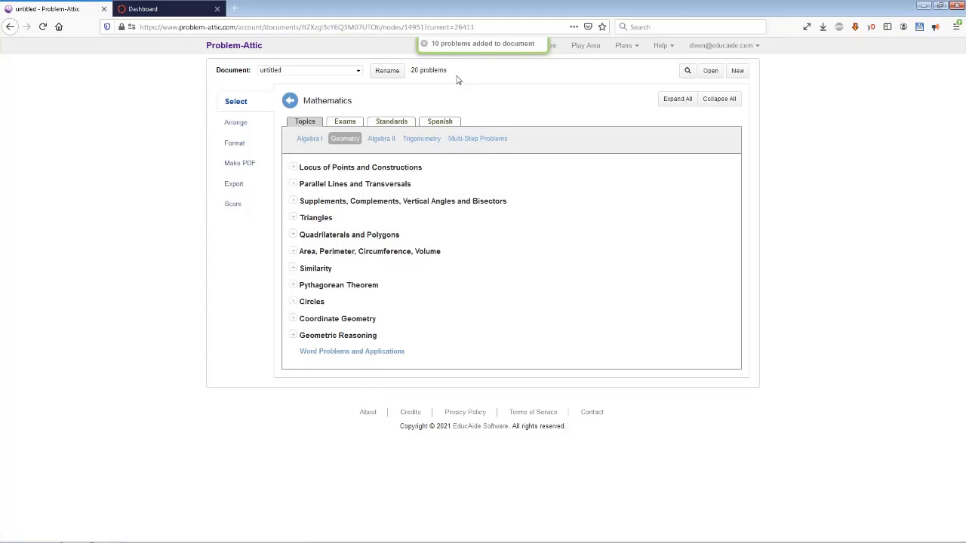
Look at the topics in the W Carolina Univ HS Math collection and return to the overview of all collections.
{"action": "left_click", "coordinate": [291, 100]}
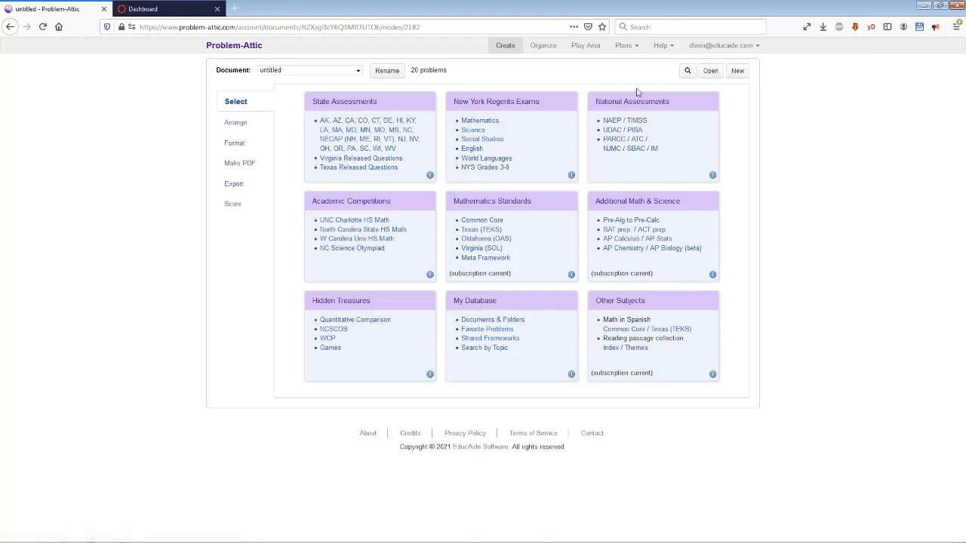
{"action": "left_click_drag", "start_coordinate": [420, 276], "coordinate": [702, 249]}
{"action": "left_click", "coordinate": [558, 159]}
{"action": "left_click", "coordinate": [368, 238]}
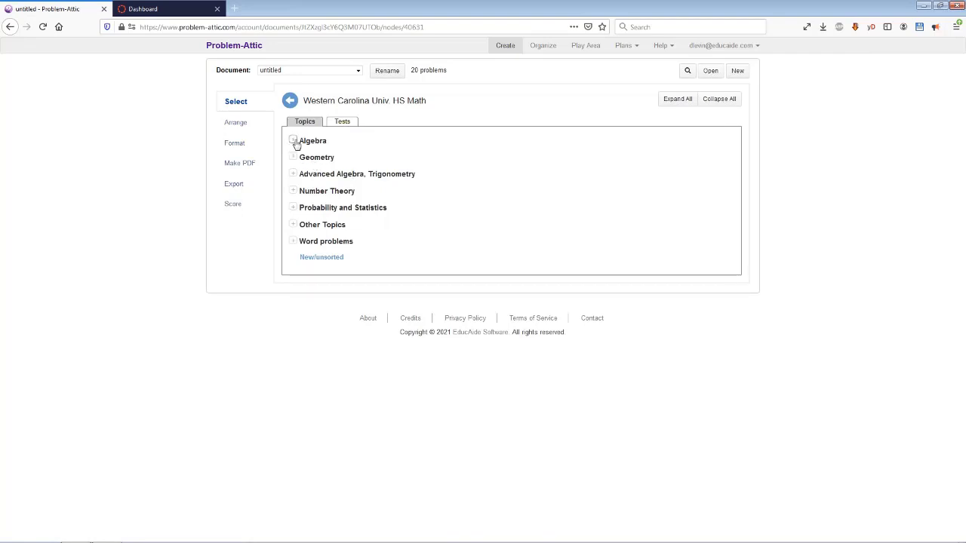
{"action": "left_click", "coordinate": [290, 101]}
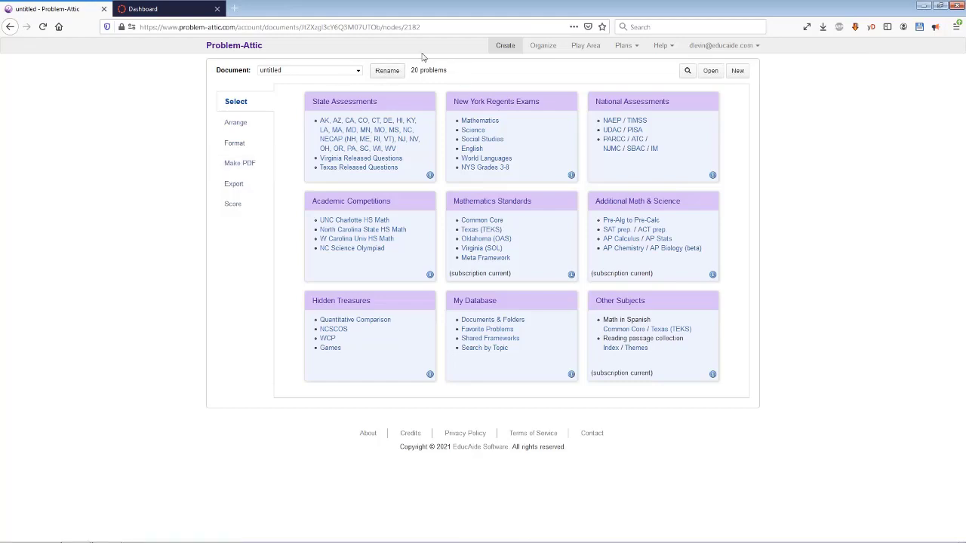
Rename the document as "NY Regent Math Examples".
{"action": "left_click", "coordinate": [386, 71]}
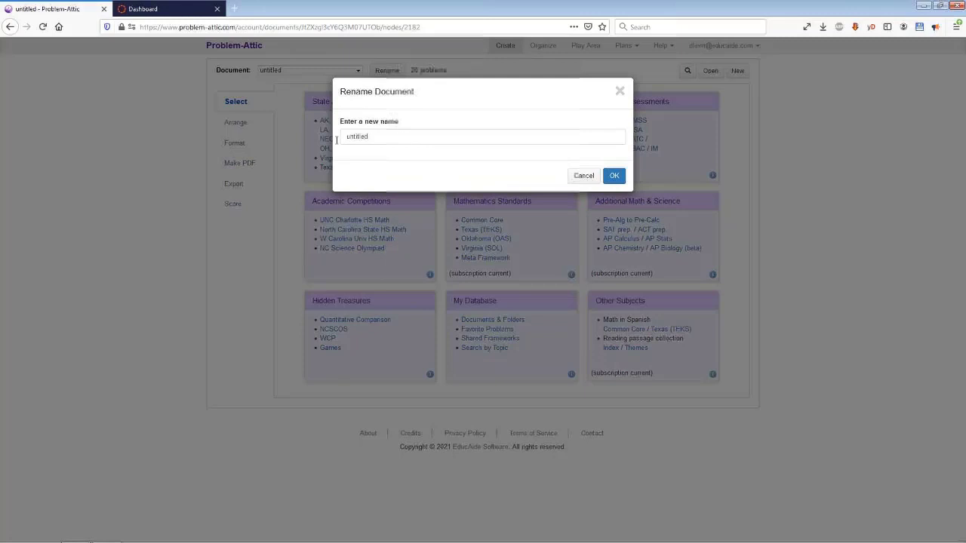
{"action": "type", "text": "NY Regent Mat"}
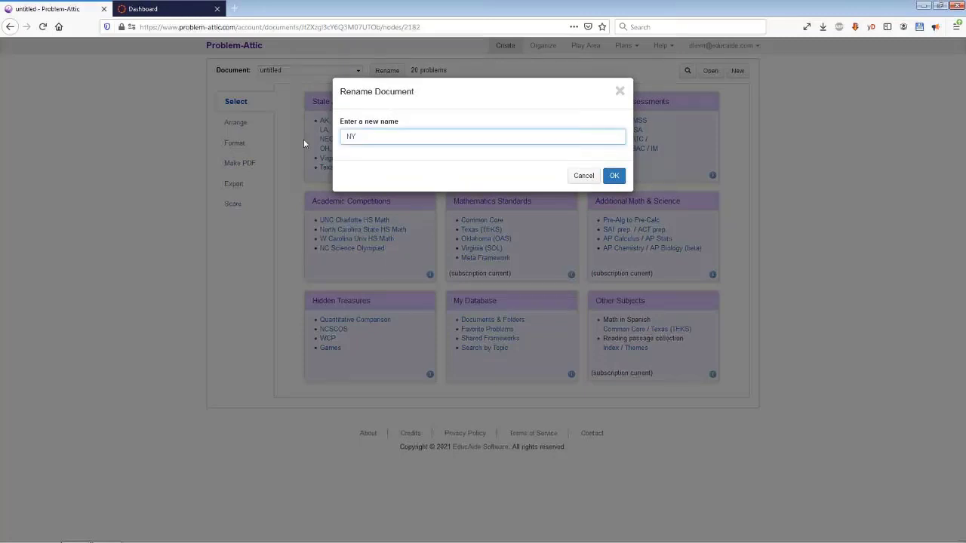
{"action": "type", "text": "h Examples"}
{"action": "left_click", "coordinate": [610, 177]}
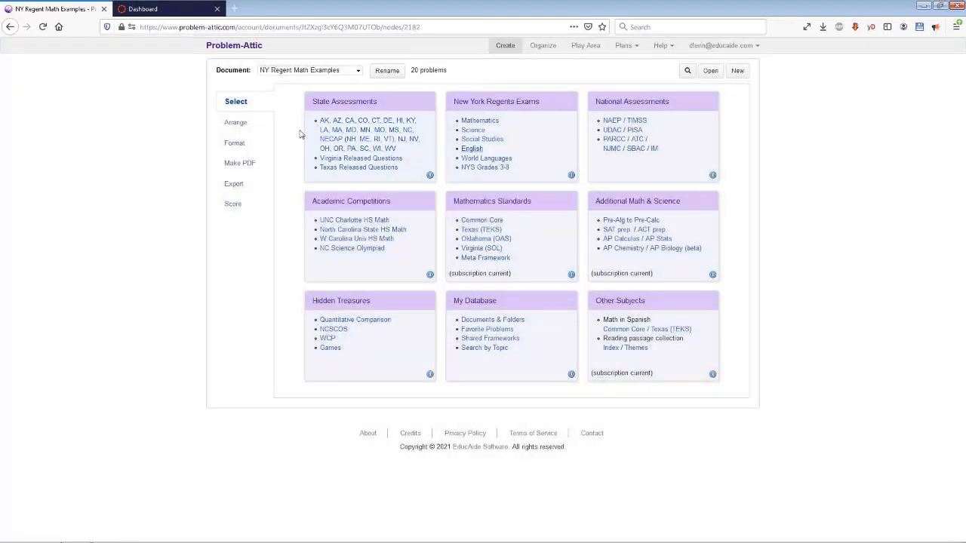
Reorder the document's problem grid by moving problem 14 to fifth place, and problem 2 to tenth place.
{"action": "left_click", "coordinate": [235, 125]}
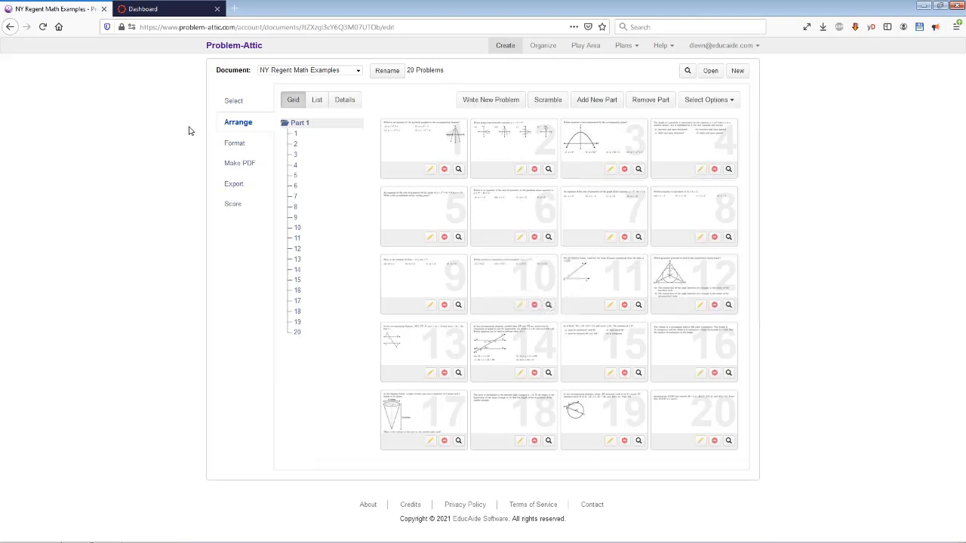
{"action": "left_click_drag", "start_coordinate": [481, 329], "coordinate": [430, 190]}
{"action": "left_click_drag", "start_coordinate": [502, 151], "coordinate": [509, 279]}
Remove problems 20, 18 and 16 from the document.
{"action": "left_click_drag", "start_coordinate": [711, 446], "coordinate": [674, 451]}
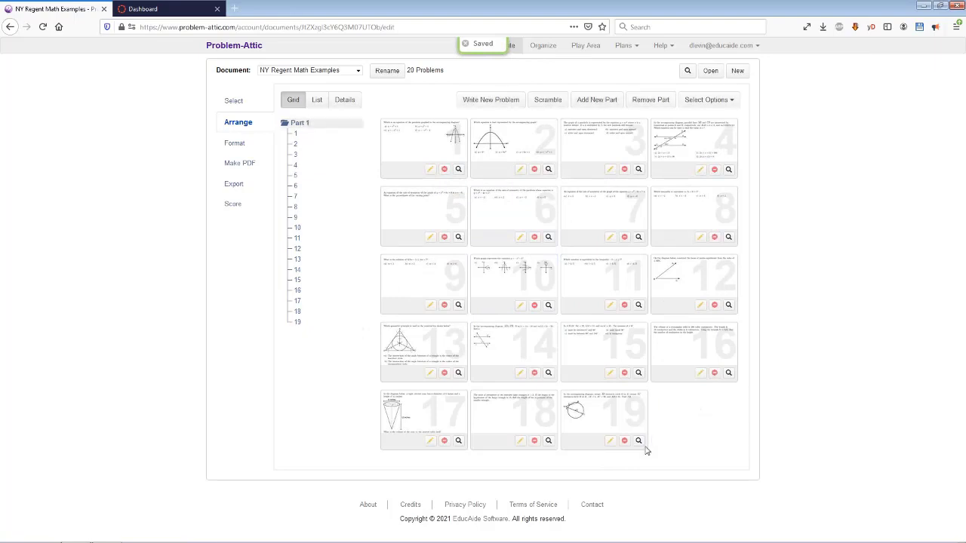
{"action": "left_click", "coordinate": [535, 443]}
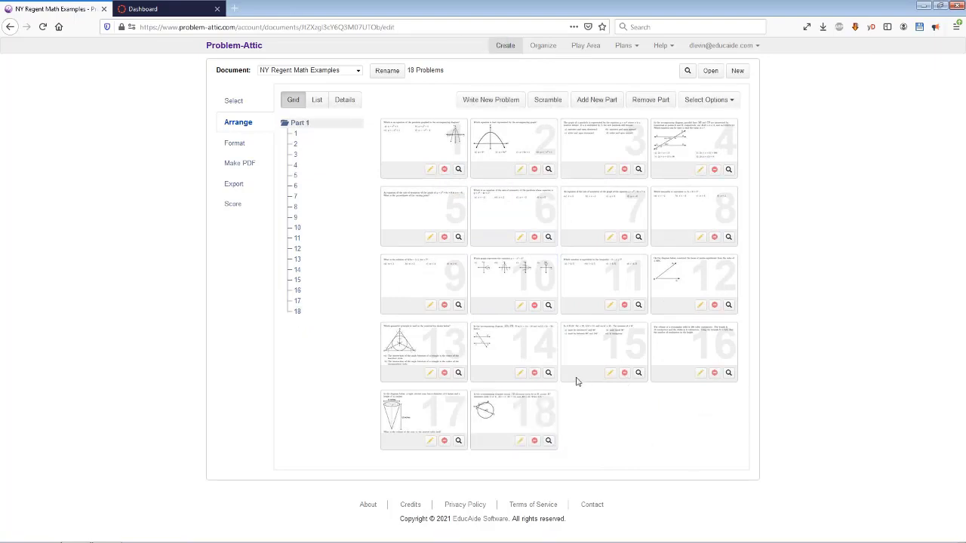
{"action": "left_click", "coordinate": [714, 373]}
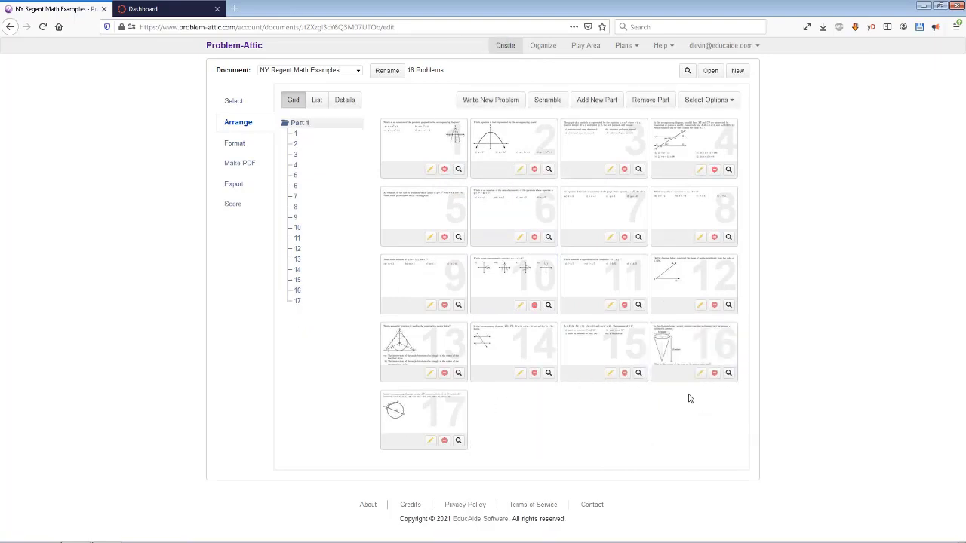
Remove problem 5 from the document, and move problem 15 to sixth place and problem 3 to sixth place.
{"action": "left_click", "coordinate": [444, 237]}
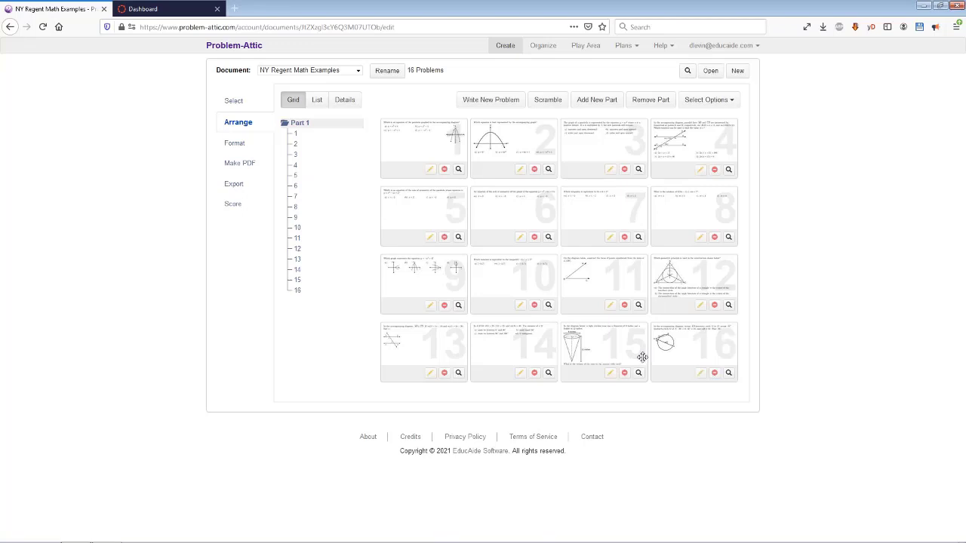
{"action": "left_click_drag", "start_coordinate": [628, 353], "coordinate": [545, 224]}
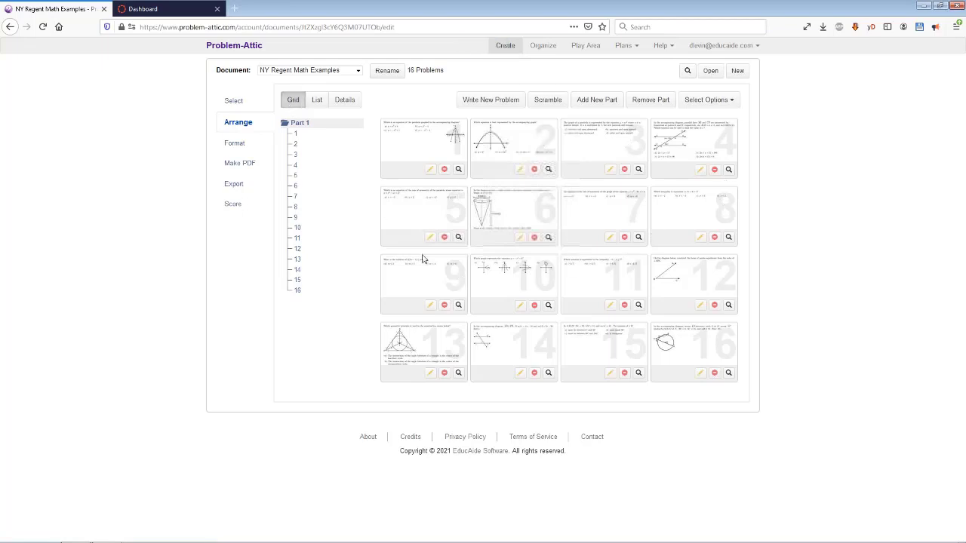
{"action": "left_click_drag", "start_coordinate": [606, 151], "coordinate": [517, 220]}
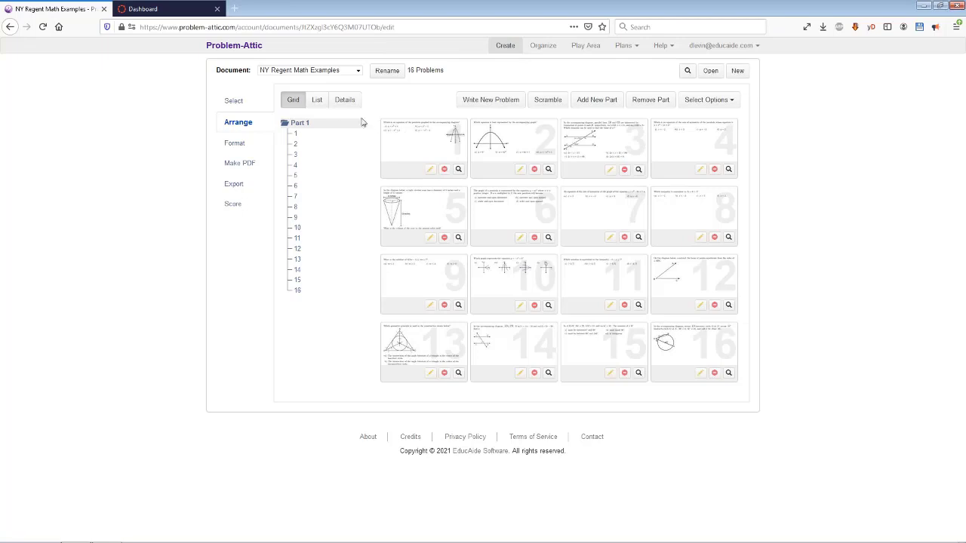
In the list view, move the first problem below the second one, and return to the grid view.
{"action": "left_click", "coordinate": [317, 102]}
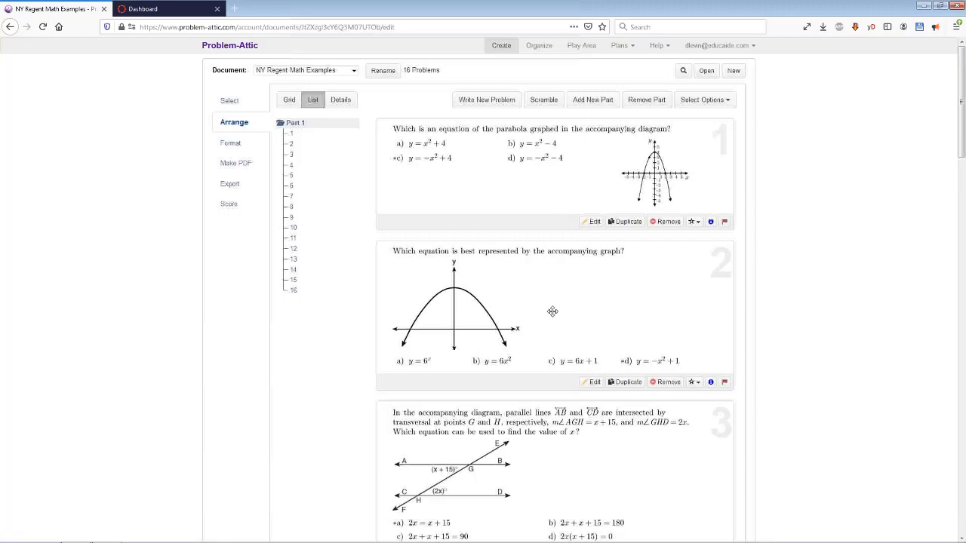
{"action": "left_click_drag", "start_coordinate": [578, 172], "coordinate": [581, 317]}
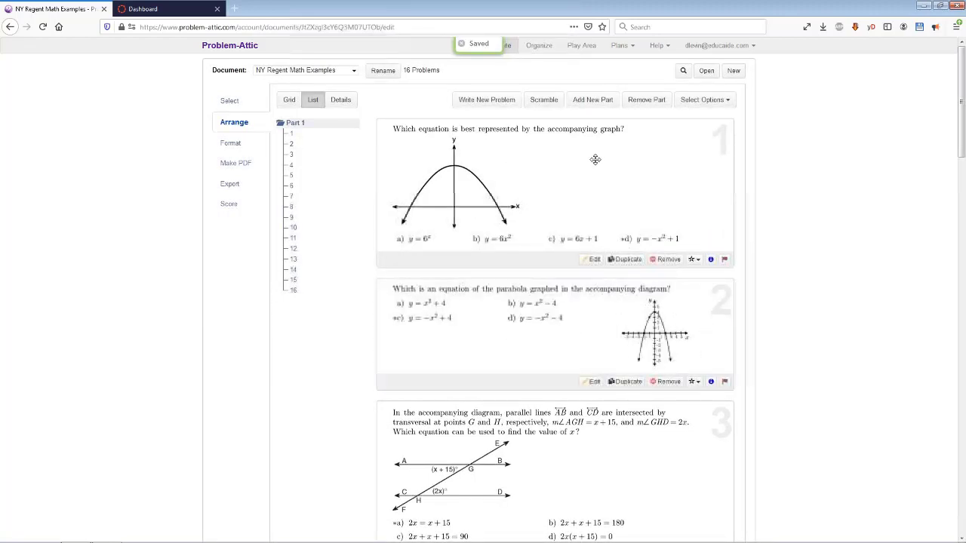
{"action": "left_click", "coordinate": [290, 101]}
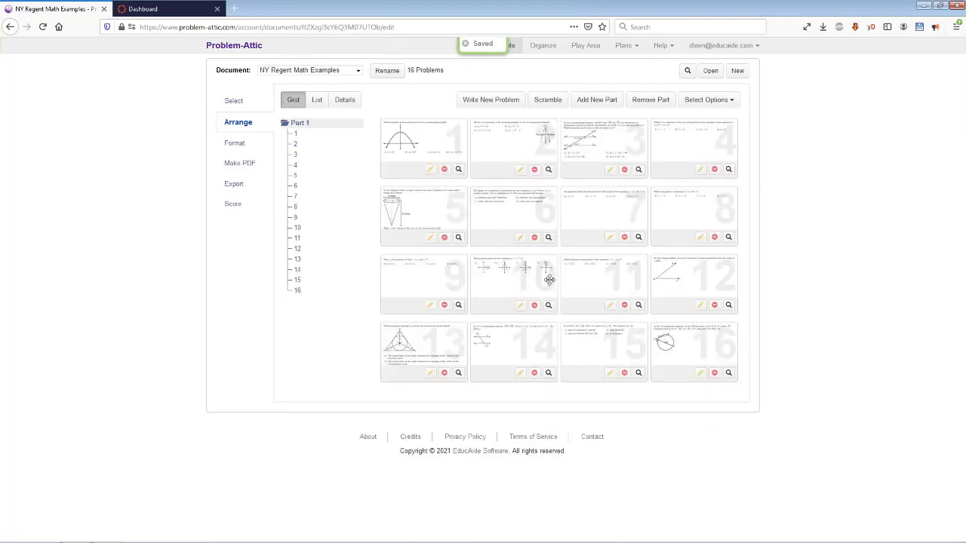
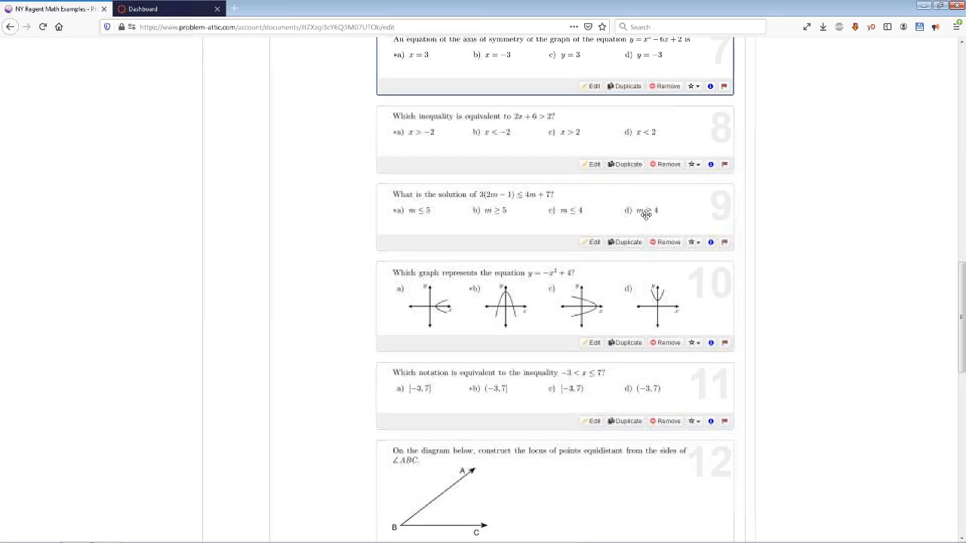
Select problem 9, show its details and hide its answer choices.
{"action": "left_click", "coordinate": [582, 206]}
{"action": "scroll", "coordinate": [871, 261], "scroll_direction": "up", "scroll_amount": 2}
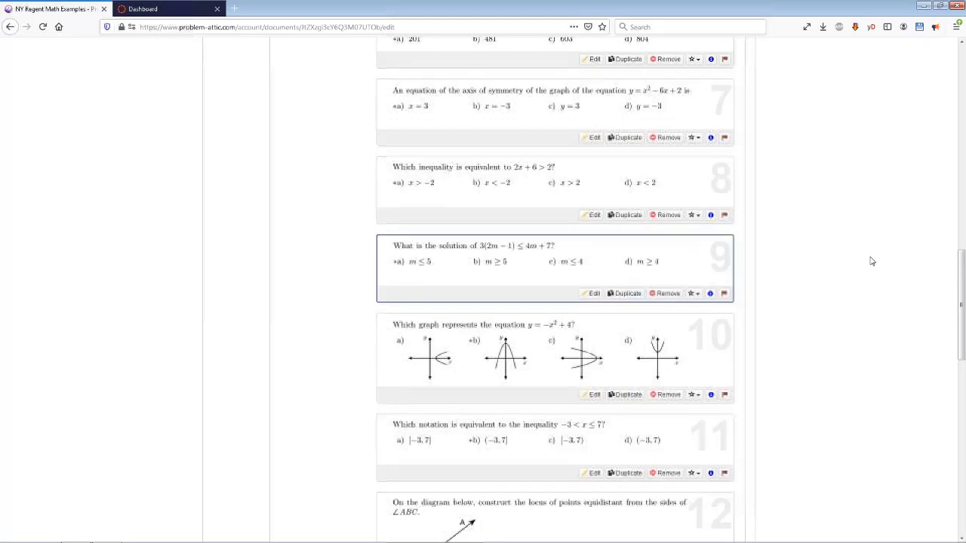
{"action": "scroll", "coordinate": [856, 290], "scroll_direction": "up", "scroll_amount": 3}
{"action": "scroll", "coordinate": [856, 289], "scroll_direction": "up", "scroll_amount": 8}
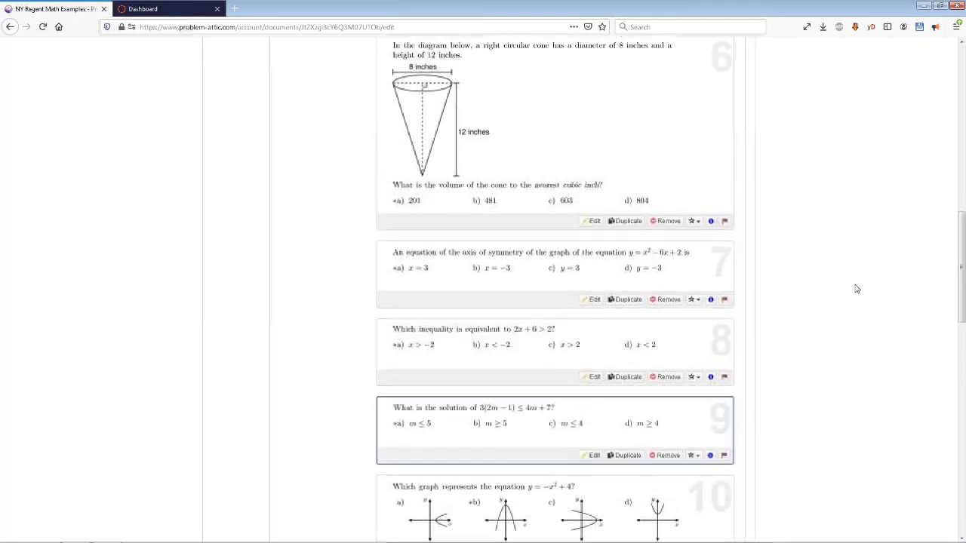
{"action": "scroll", "coordinate": [855, 285], "scroll_direction": "up", "scroll_amount": 15}
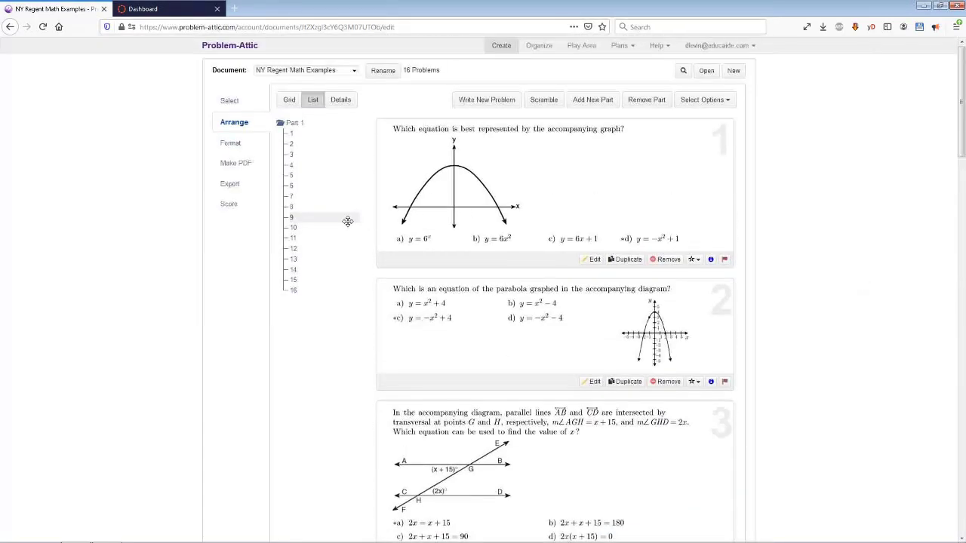
{"action": "left_click", "coordinate": [289, 103]}
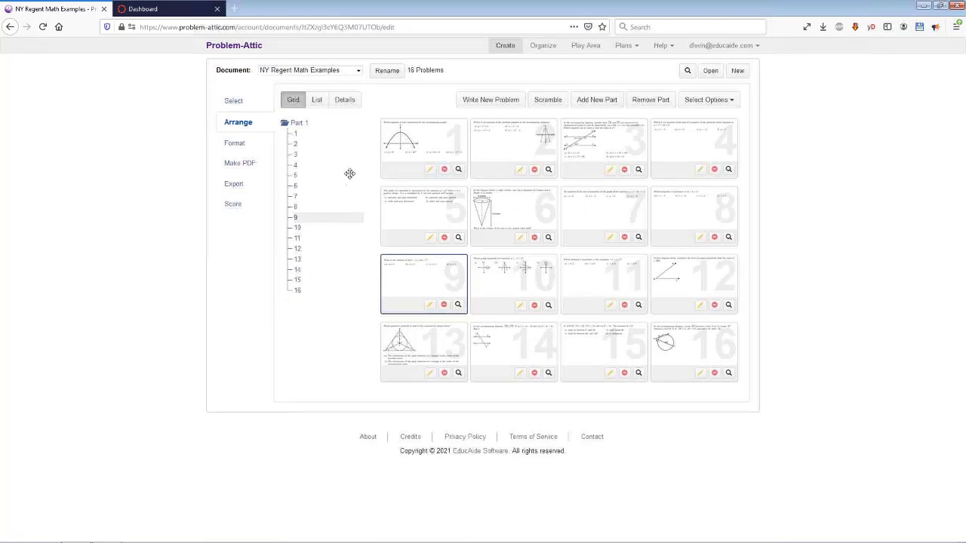
{"action": "left_click", "coordinate": [343, 104]}
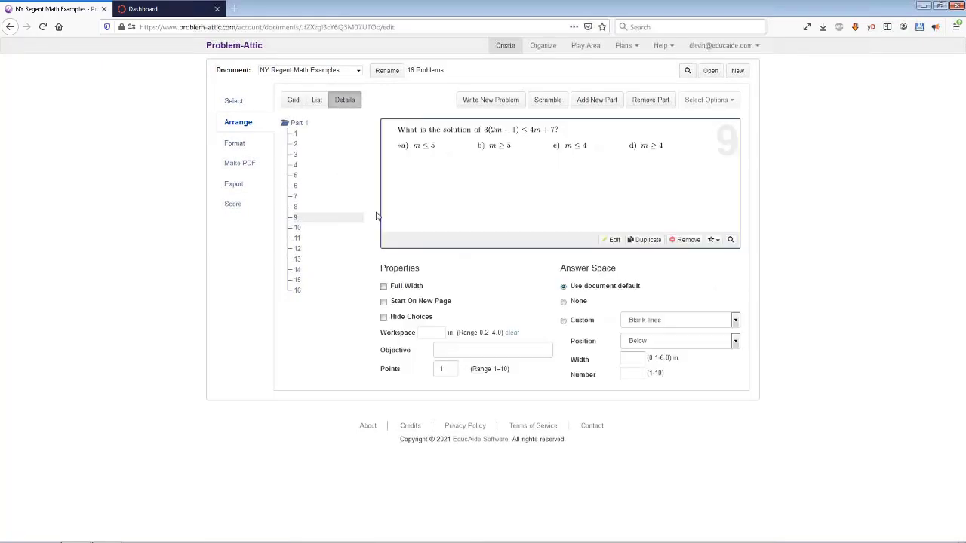
{"action": "left_click", "coordinate": [383, 318]}
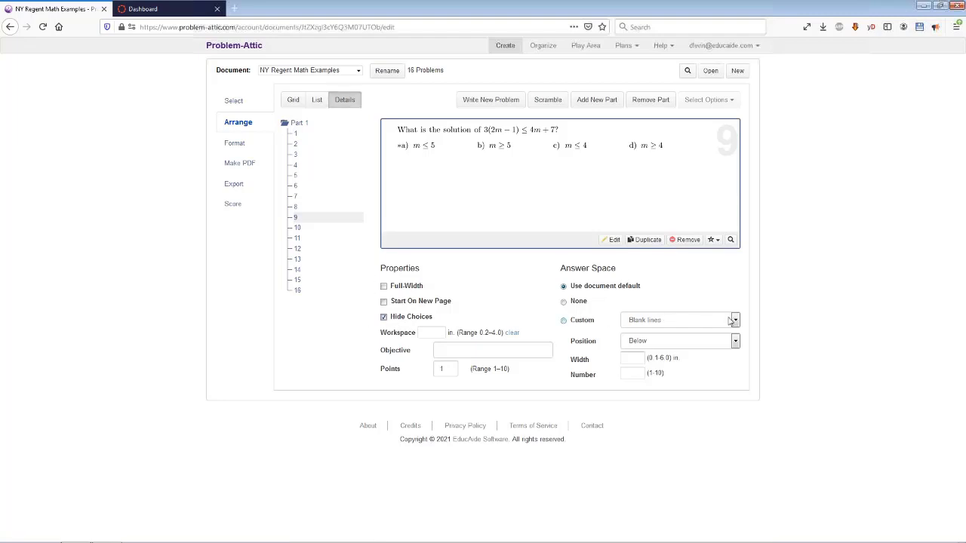
Try a custom Numberline answer space for problem 9 and return it to the document default.
{"action": "left_click", "coordinate": [589, 326]}
{"action": "left_click", "coordinate": [735, 321]}
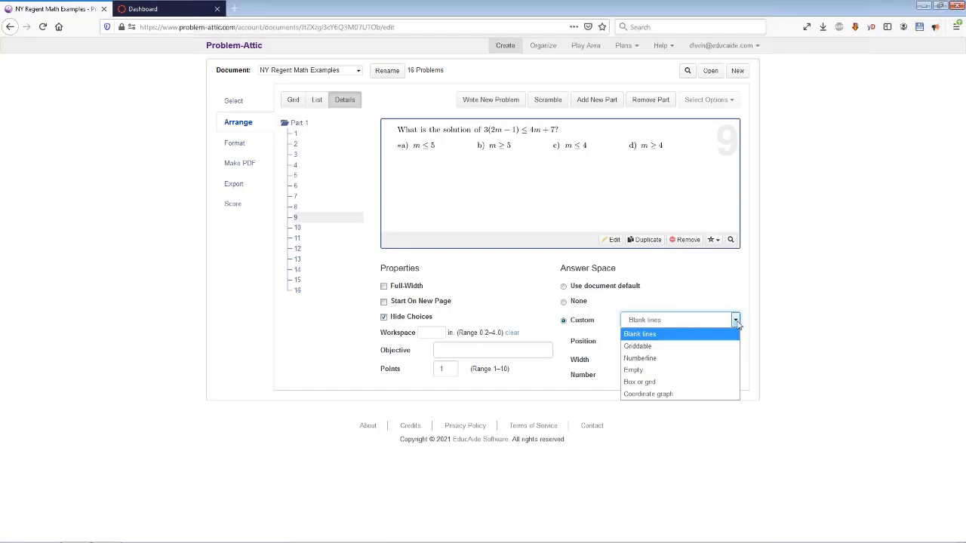
{"action": "left_click", "coordinate": [699, 361]}
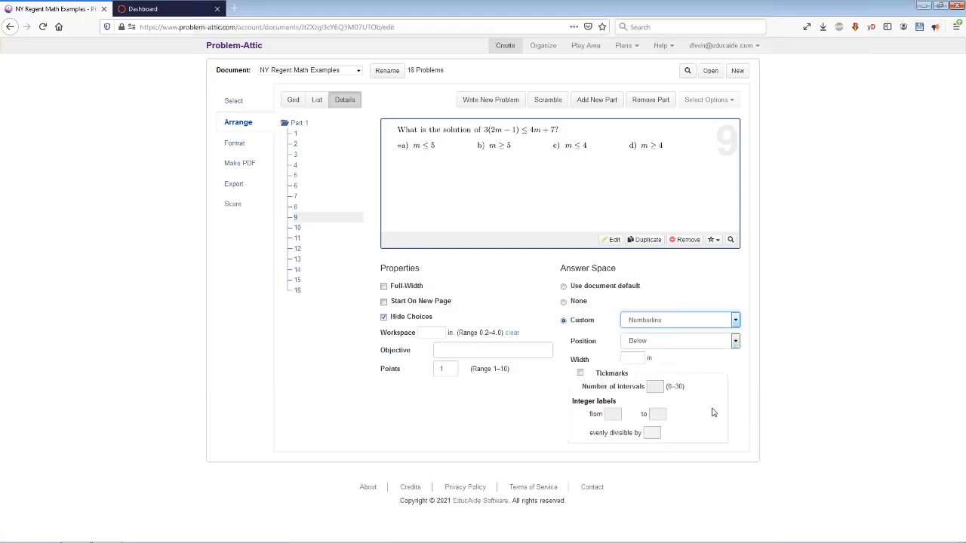
{"action": "left_click", "coordinate": [702, 325]}
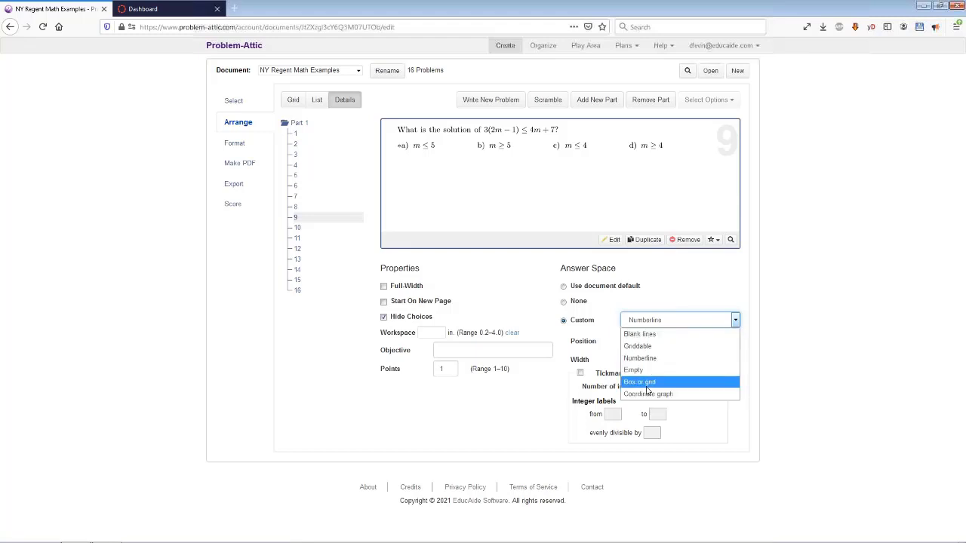
{"action": "left_click", "coordinate": [611, 289]}
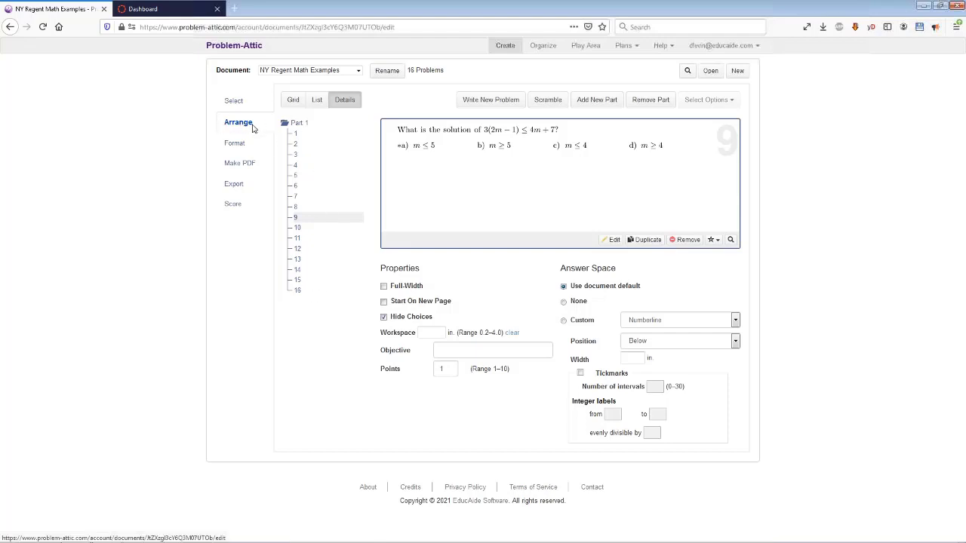
Browse the document's format templates, including the column, overhead and flashcard layouts, and choose Weekly Calendar.
{"action": "left_click", "coordinate": [234, 148]}
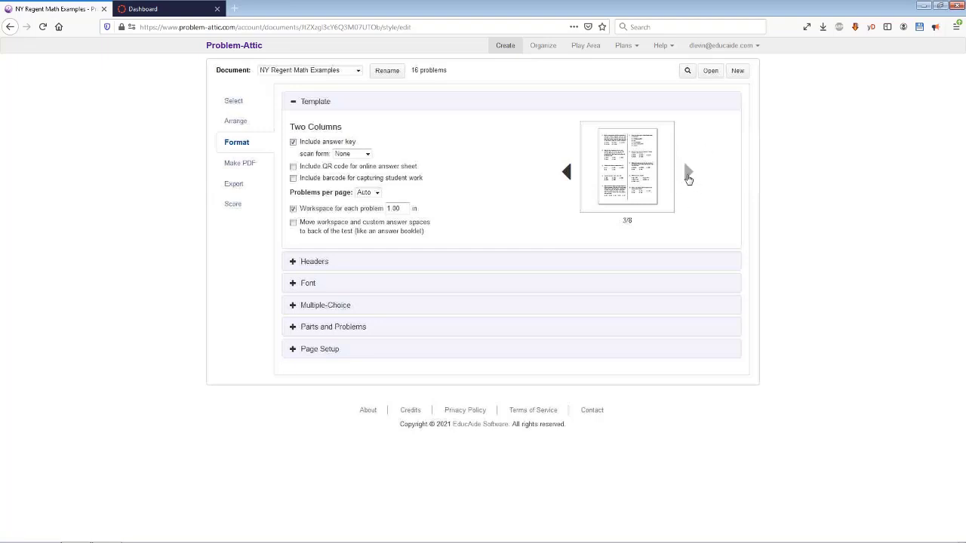
{"action": "left_click", "coordinate": [573, 179]}
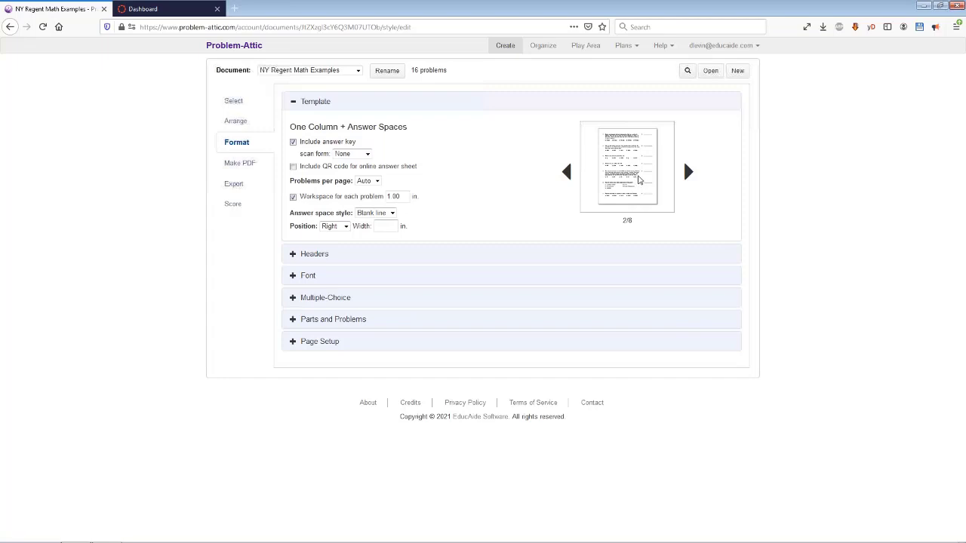
{"action": "left_click", "coordinate": [569, 173]}
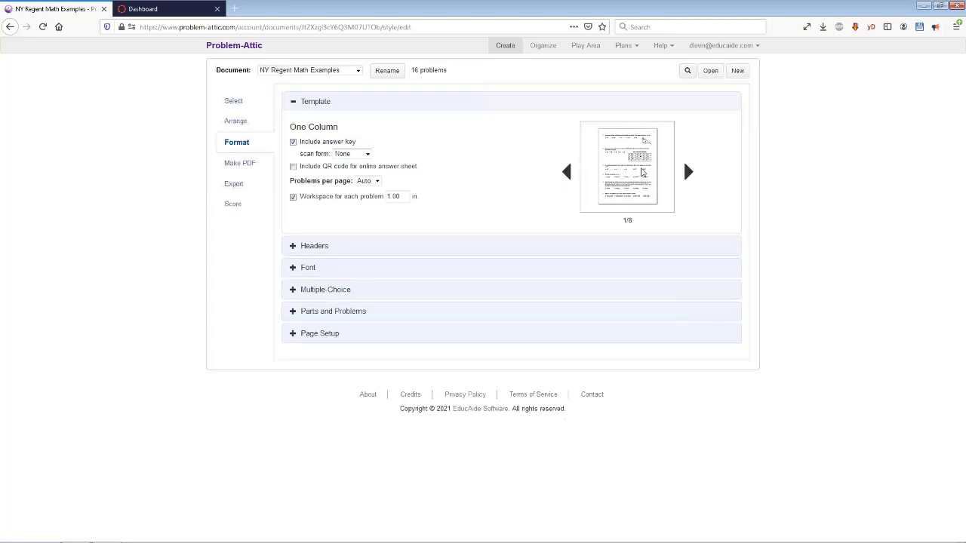
{"action": "left_click", "coordinate": [691, 174]}
{"action": "left_click", "coordinate": [690, 174]}
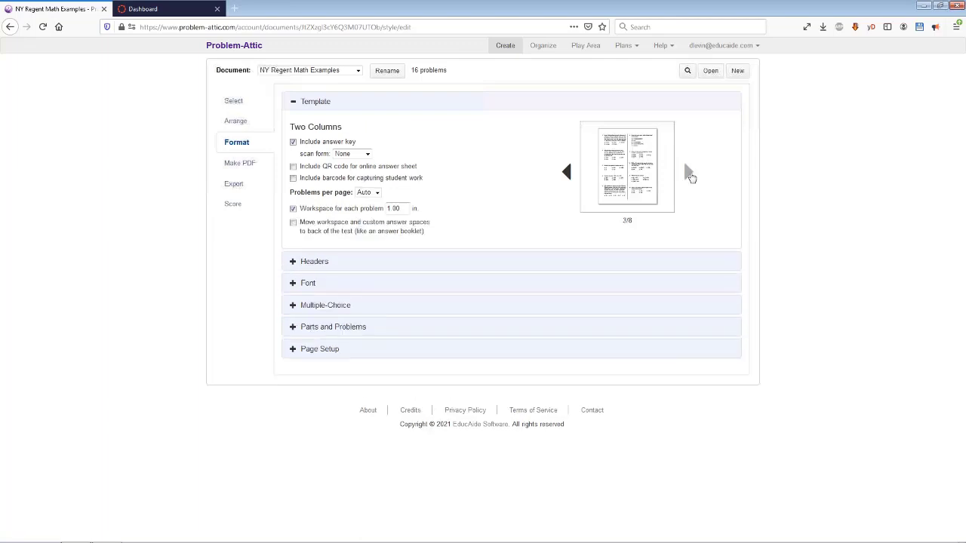
{"action": "left_click", "coordinate": [690, 174]}
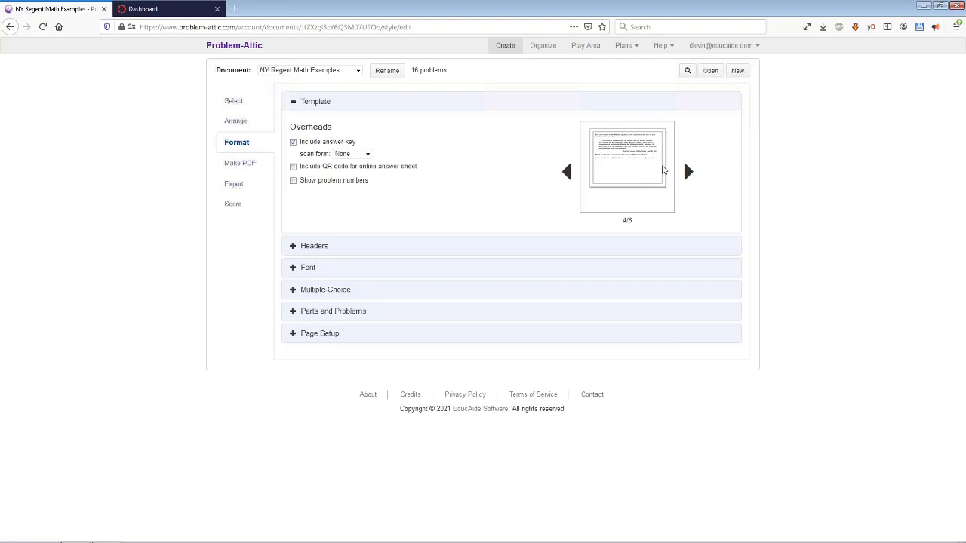
{"action": "left_click", "coordinate": [688, 173]}
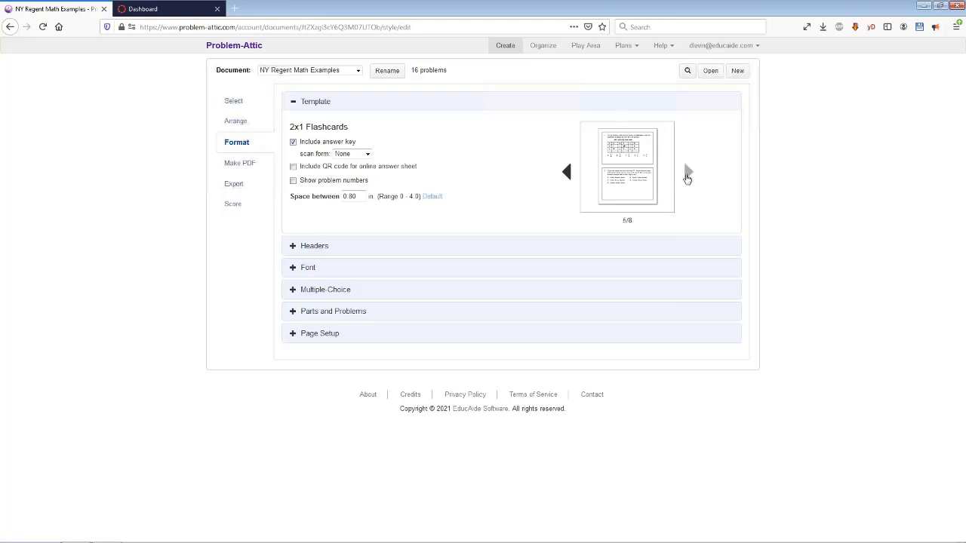
{"action": "left_click", "coordinate": [688, 174]}
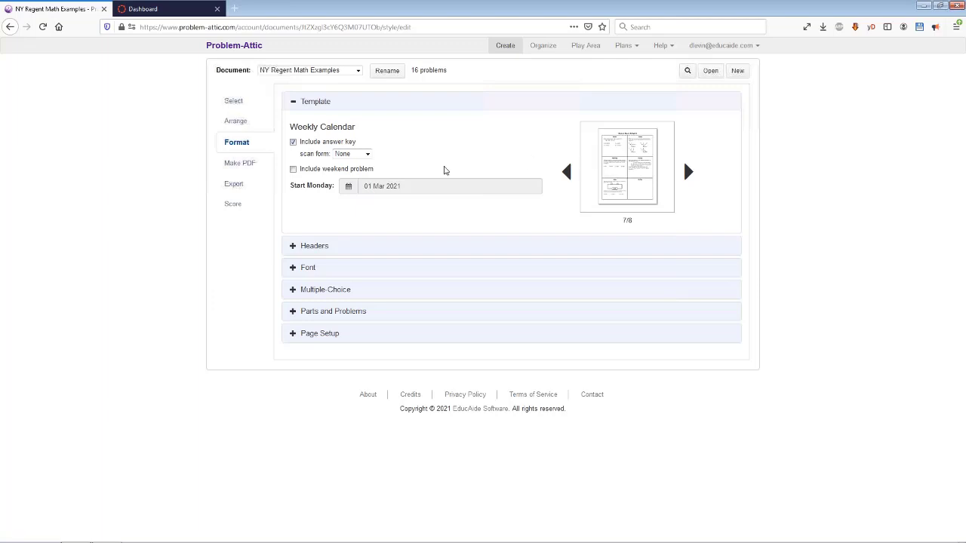
Include the weekend problem in the weekly calendar and preview the PDF through to its last page.
{"action": "left_click", "coordinate": [293, 170]}
{"action": "left_click", "coordinate": [257, 168]}
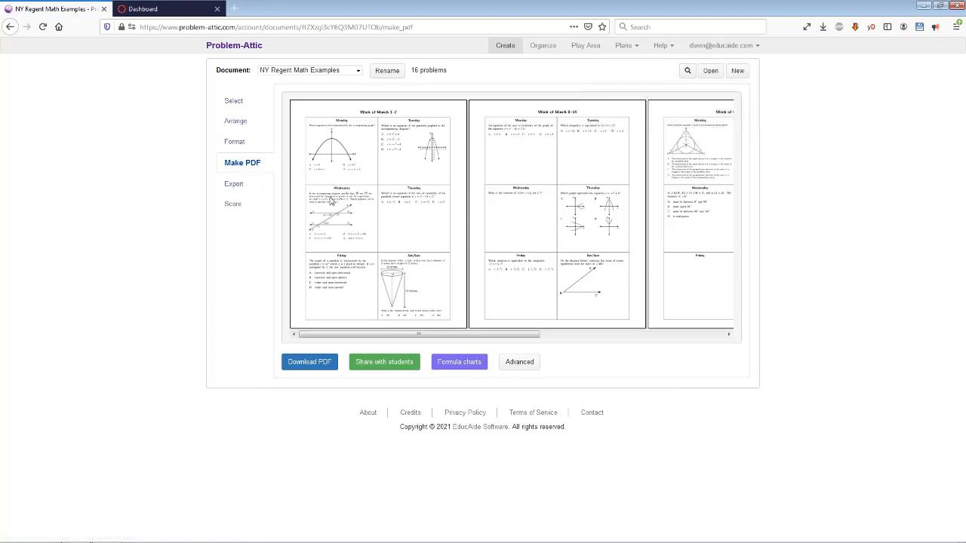
{"action": "left_click_drag", "start_coordinate": [424, 335], "coordinate": [578, 336]}
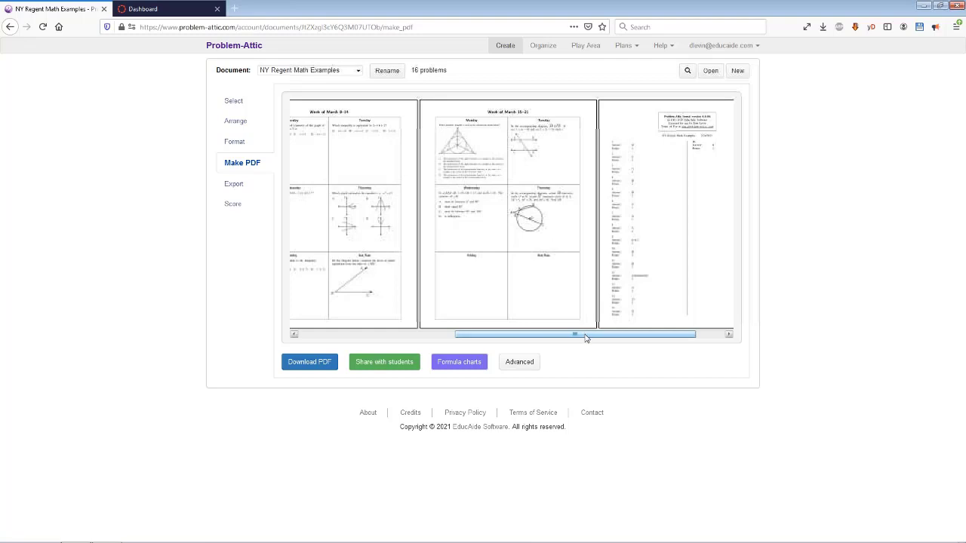
{"action": "left_click_drag", "start_coordinate": [586, 337], "coordinate": [660, 340]}
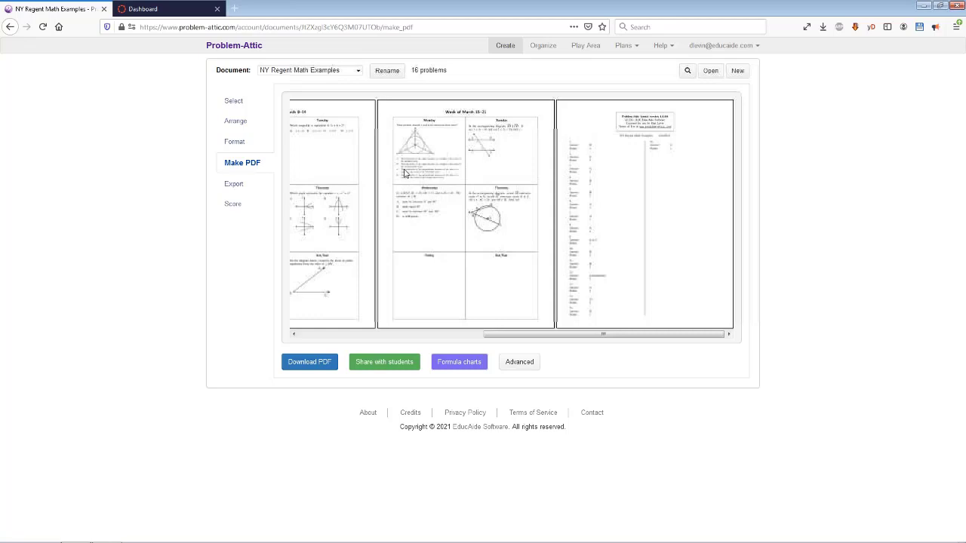
Exclude the answer key, switch the template to 2x2 Flashcards and generate the PDF preview.
{"action": "left_click", "coordinate": [235, 142]}
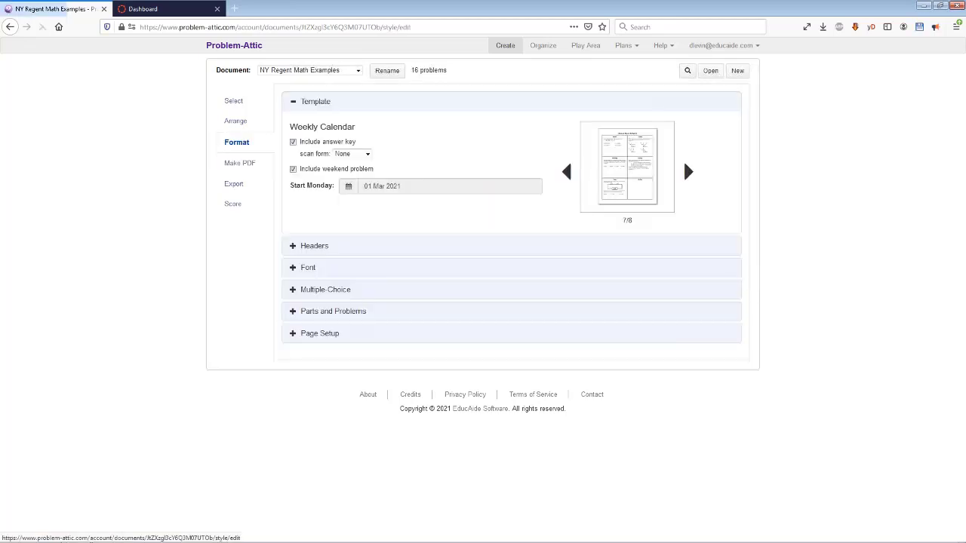
{"action": "left_click", "coordinate": [292, 142]}
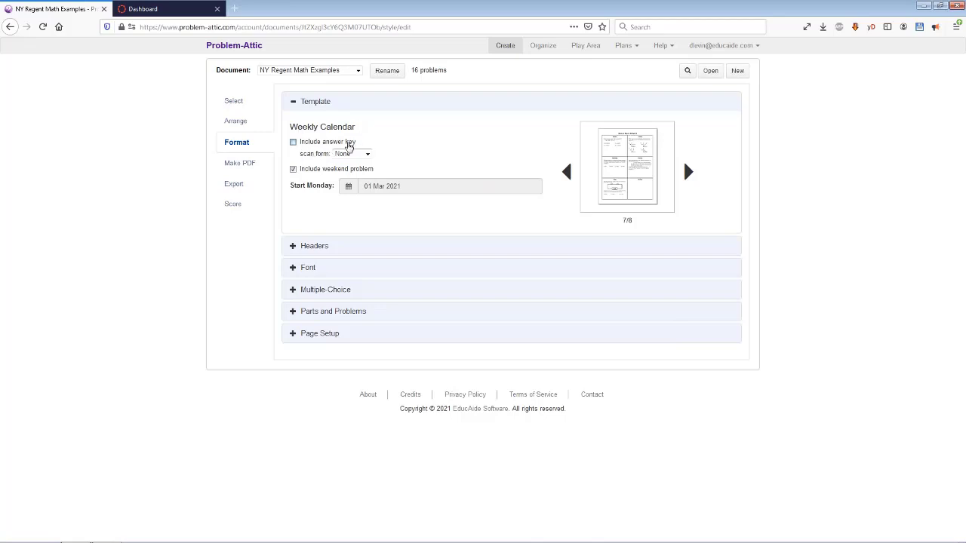
{"action": "left_click", "coordinate": [568, 173]}
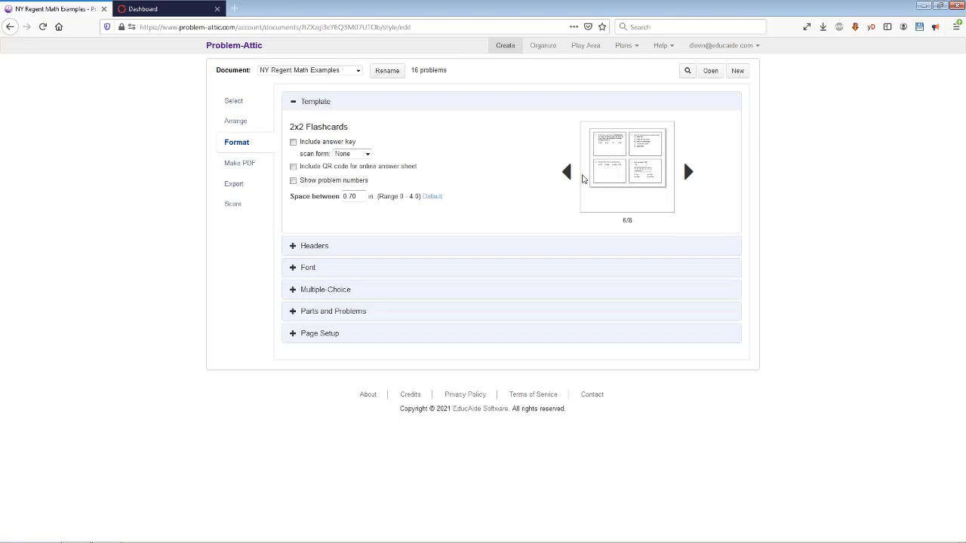
{"action": "left_click", "coordinate": [250, 165]}
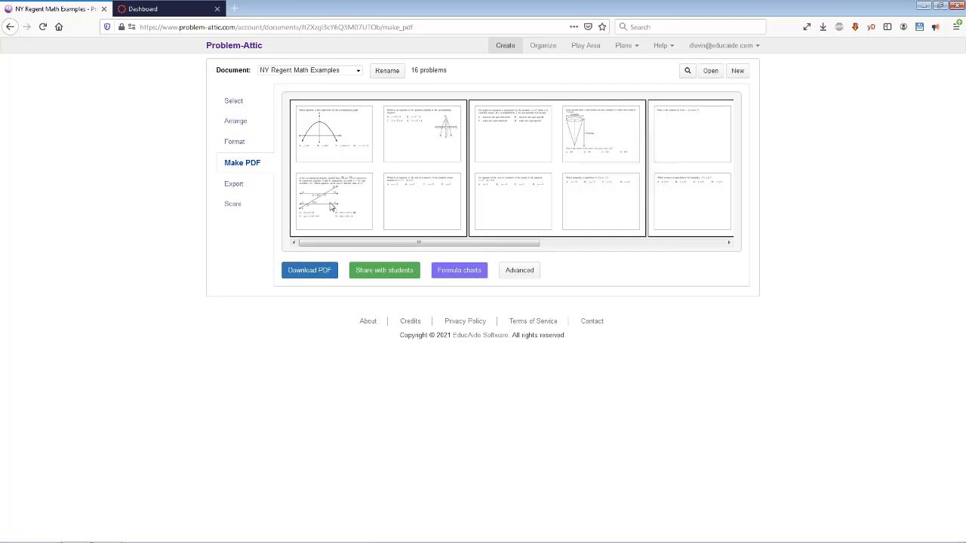
Review the arranged problems in the list view and the flashcard PDF preview, and return to the format settings.
{"action": "left_click", "coordinate": [257, 124]}
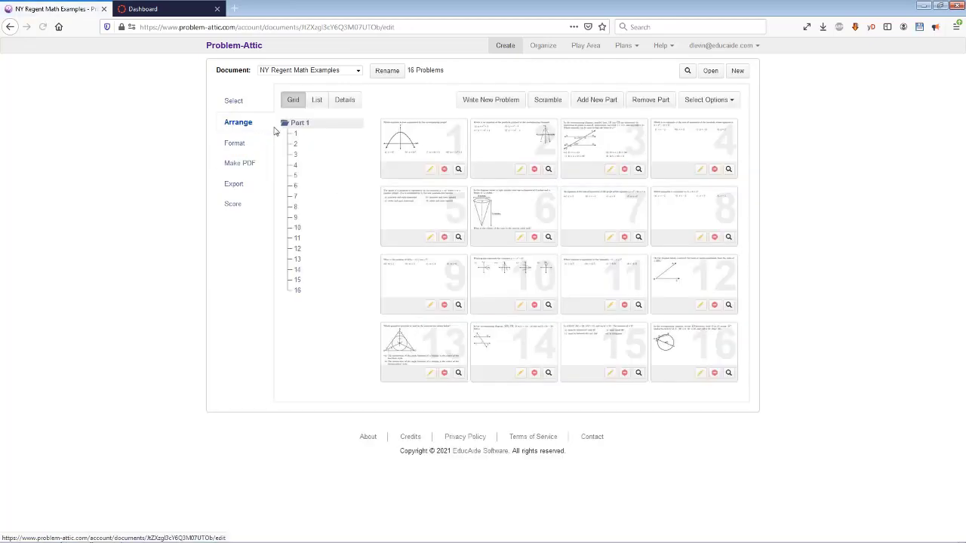
{"action": "left_click", "coordinate": [314, 101]}
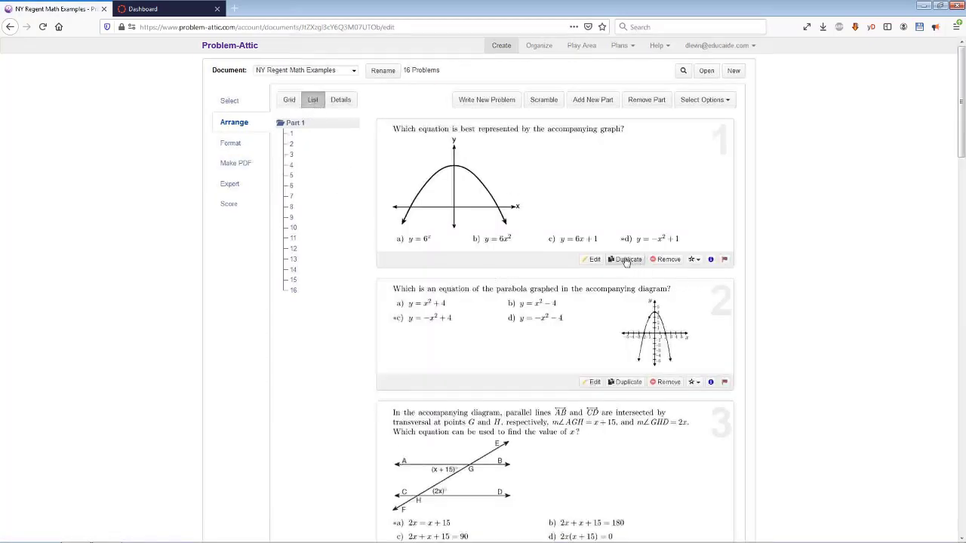
{"action": "left_click", "coordinate": [240, 164]}
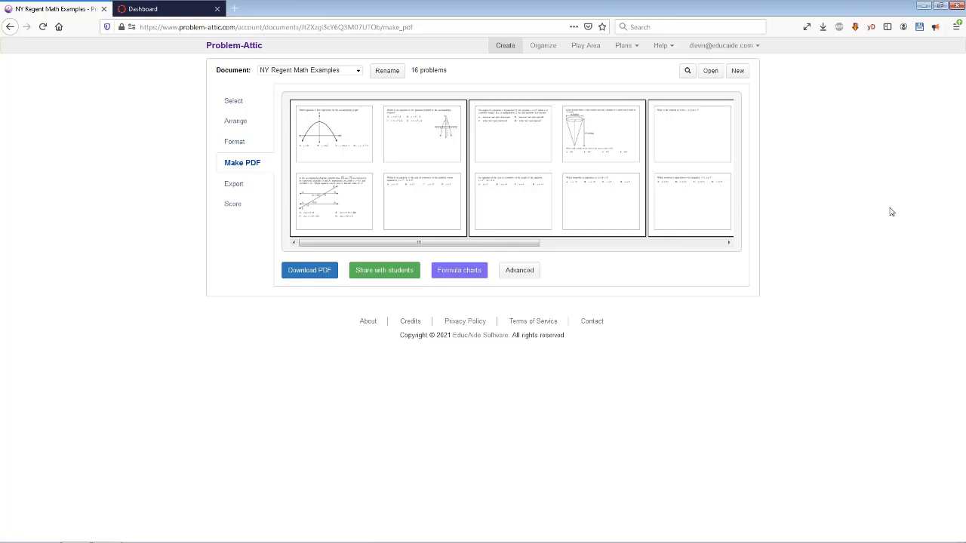
{"action": "left_click", "coordinate": [259, 145]}
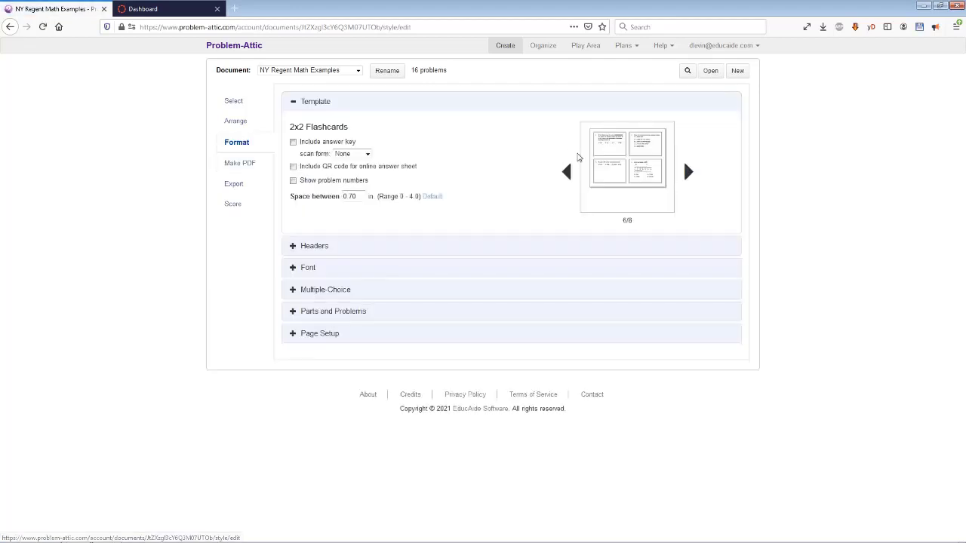
Switch the document's template to Overheads and preview the resulting PDF pages.
{"action": "left_click", "coordinate": [567, 172]}
{"action": "left_click", "coordinate": [567, 172]}
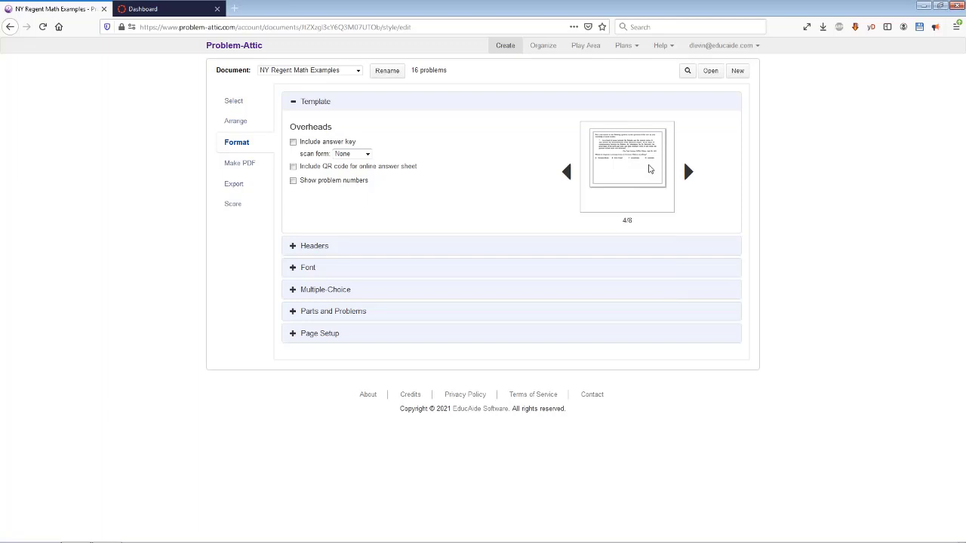
{"action": "left_click", "coordinate": [250, 163]}
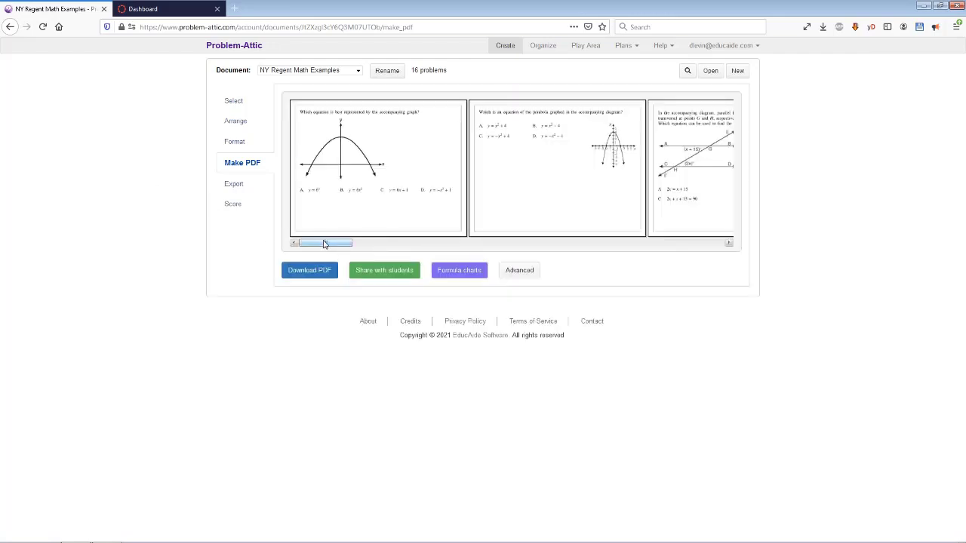
{"action": "mouse_move", "coordinate": [324, 243]}
{"action": "left_mouse_down"}
{"action": "mouse_move", "coordinate": [350, 246]}
{"action": "mouse_move", "coordinate": [321, 246]}
{"action": "left_mouse_up"}
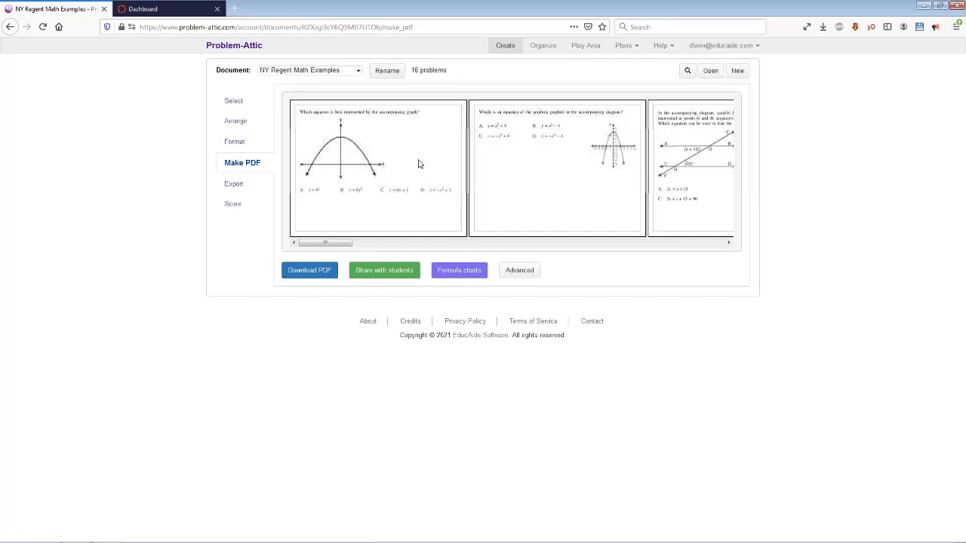
Download the overheads PDF, open NY_Regent_Math_Examples.pdf and display its page full screen, enlarged to fit.
{"action": "left_click", "coordinate": [302, 274]}
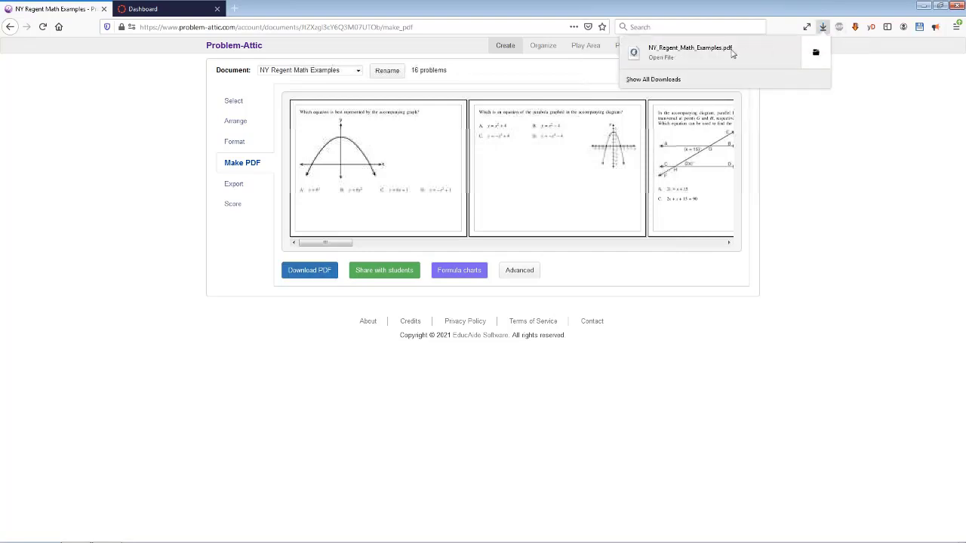
{"action": "left_click", "coordinate": [730, 55]}
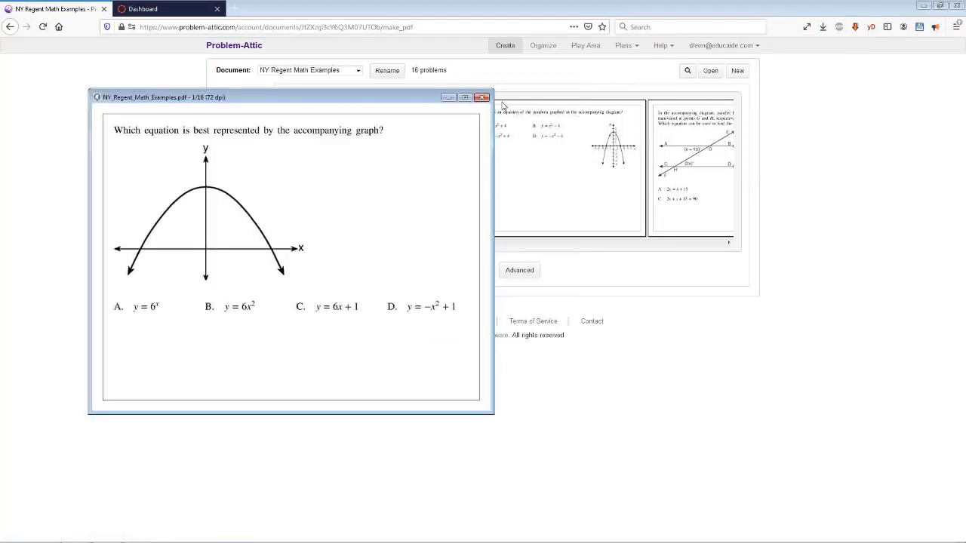
{"action": "key", "text": "F11"}
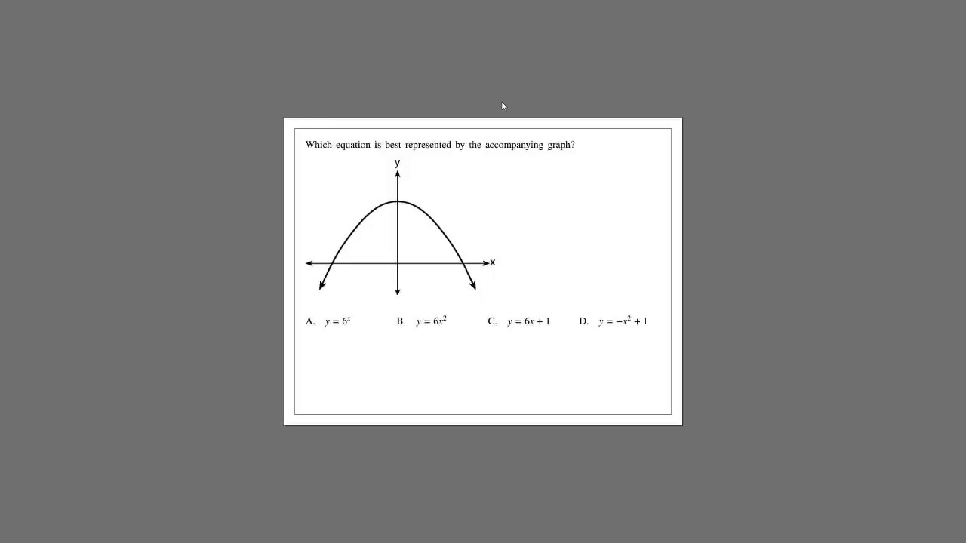
{"action": "key", "text": "ctrl+0"}
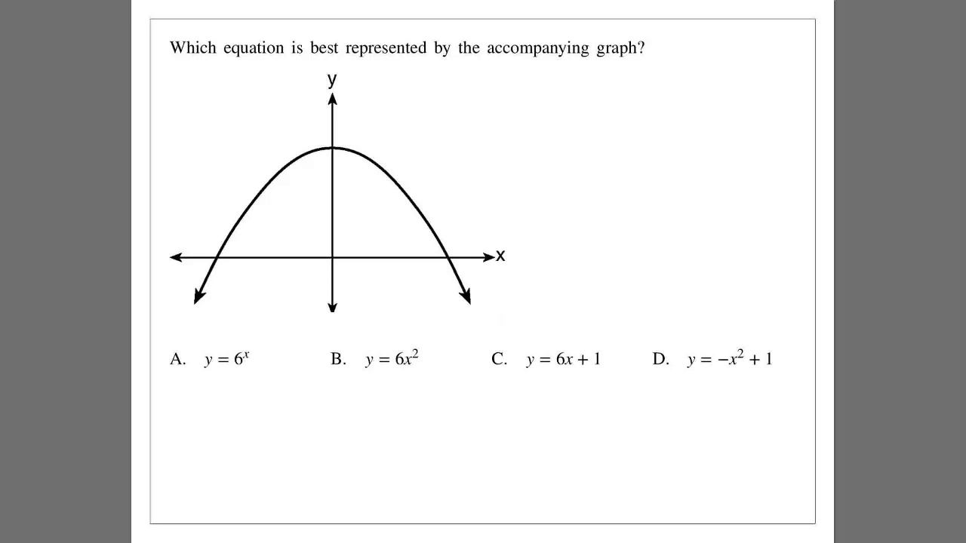
Page through the overhead problems in the full-screen PDF and return to the PDF preview in Problem-Attic.
{"action": "key", "text": "Page_Down"}
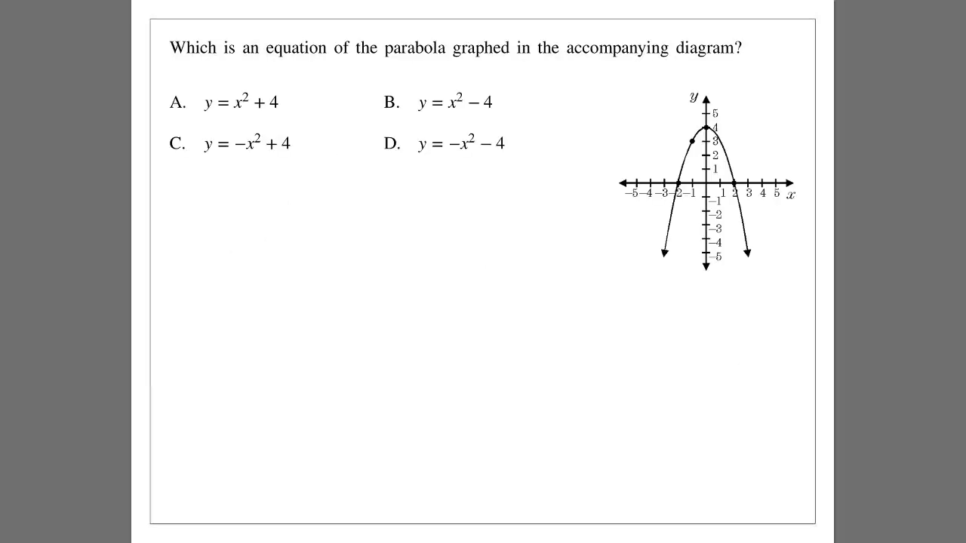
{"action": "key", "text": "Page_Down"}
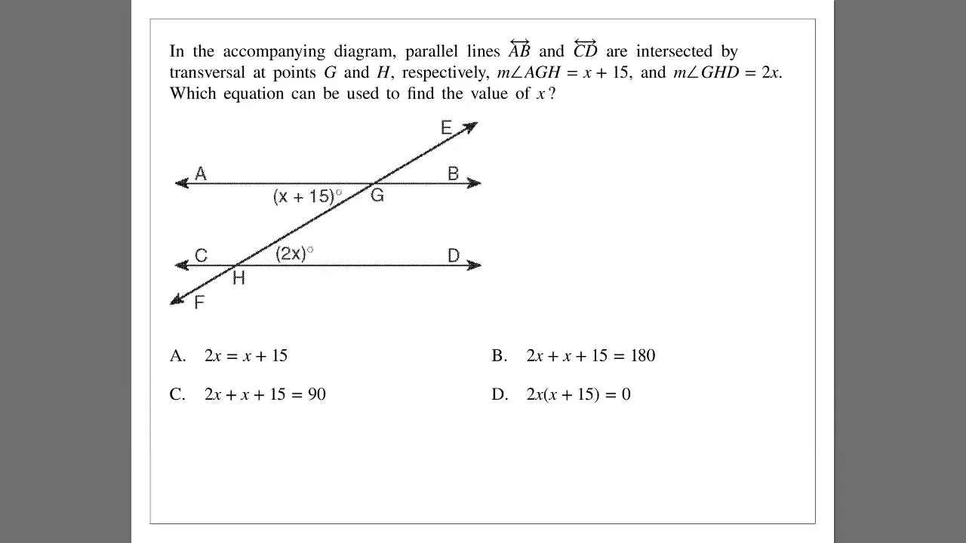
{"action": "key", "text": "Page_Up"}
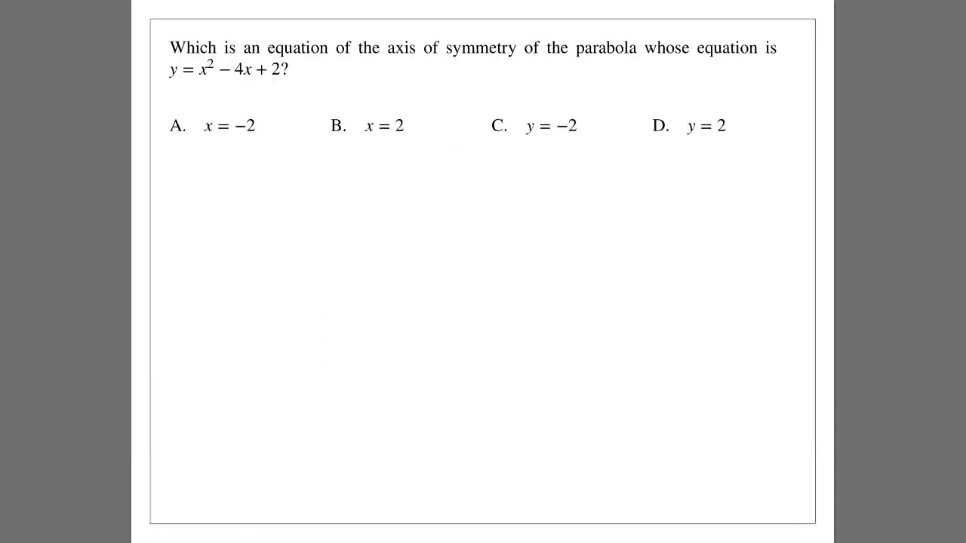
{"action": "key", "text": "Page_Down"}
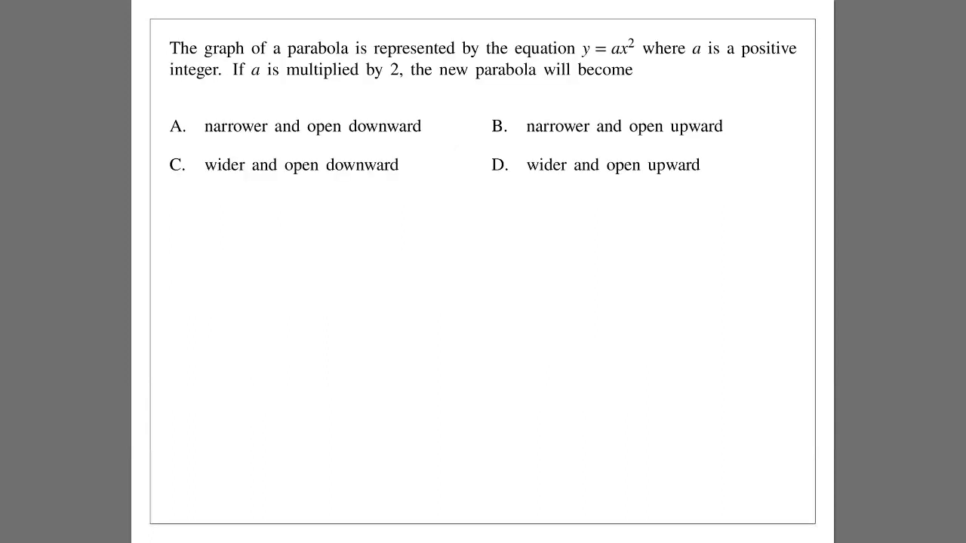
{"action": "key", "text": "Page_Down"}
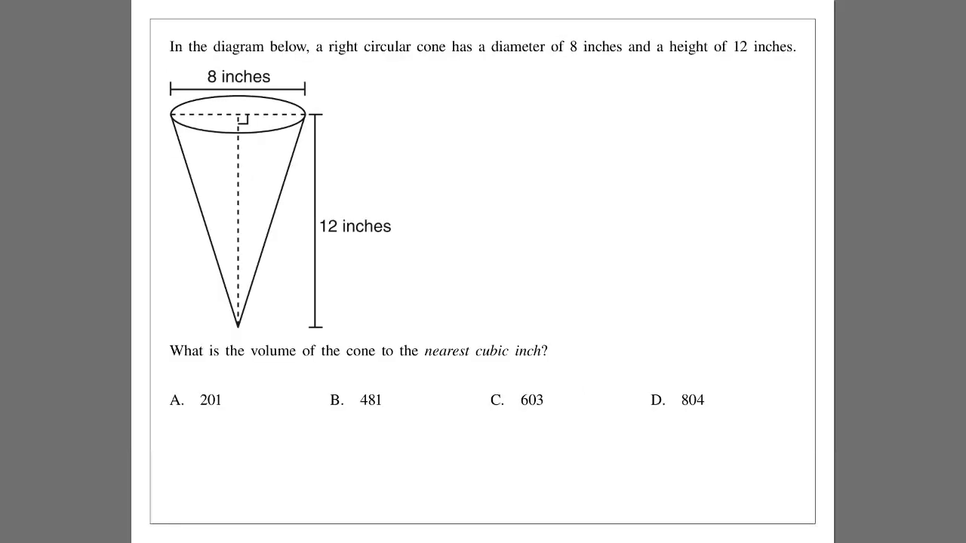
{"action": "key", "text": "Page_Down"}
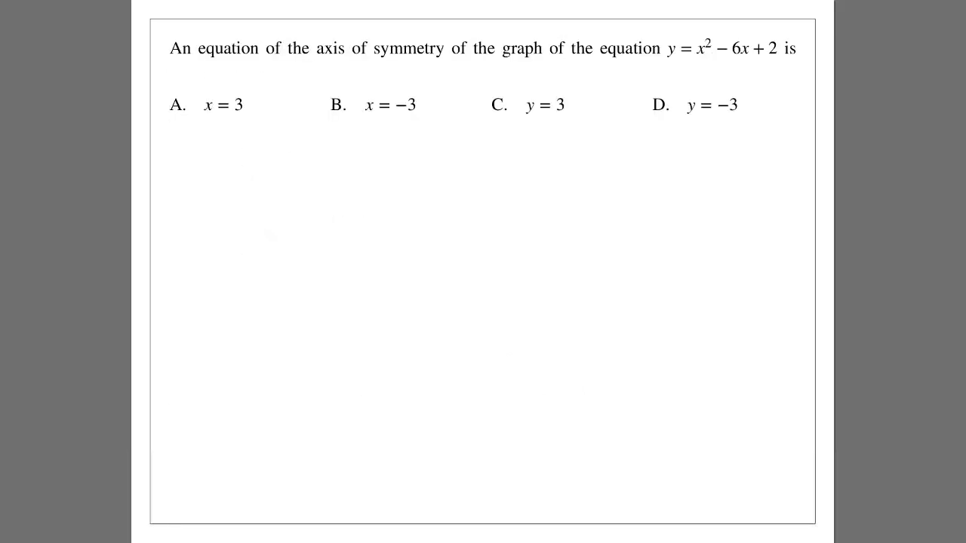
{"action": "key", "text": "Page_Down"}
{"action": "key", "text": "Page_Down"}
{"action": "key", "text": "Page_Down"}
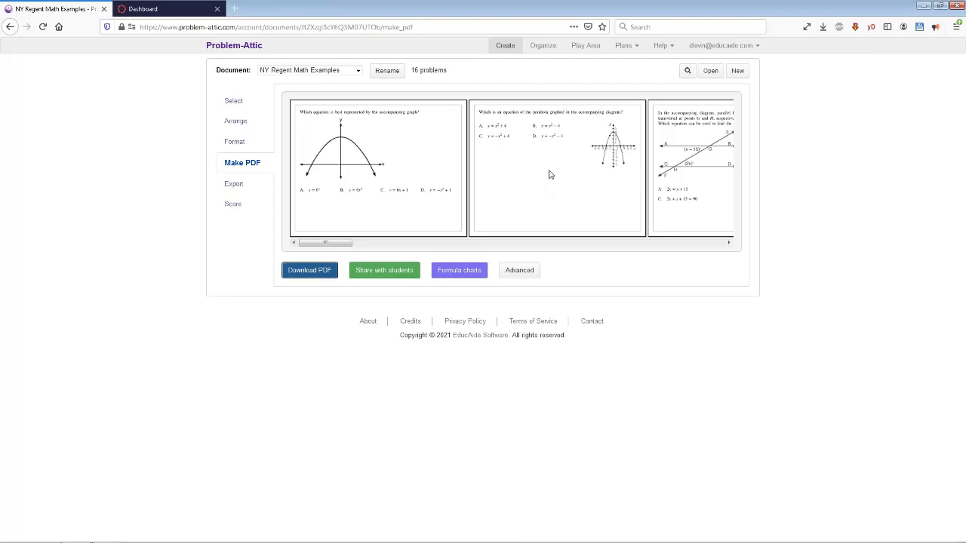
Change the format template to Two Columns and expand the header, font and multiple-choice settings.
{"action": "left_click", "coordinate": [241, 146]}
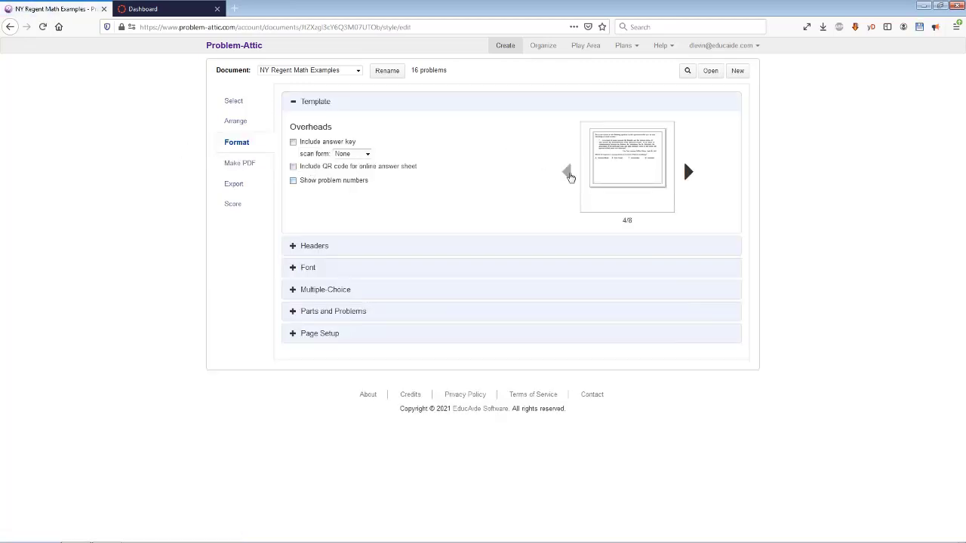
{"action": "left_click", "coordinate": [568, 174]}
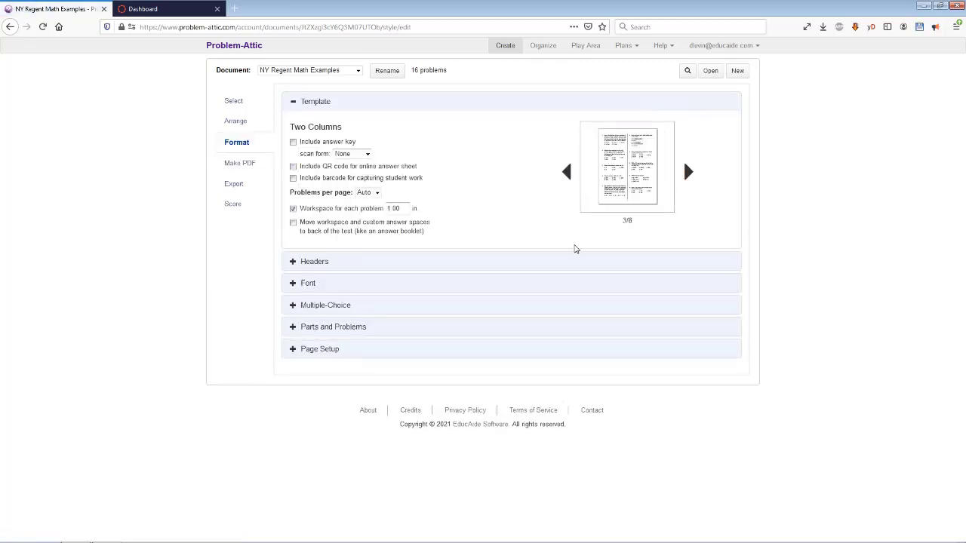
{"action": "left_click", "coordinate": [564, 265]}
{"action": "scroll", "coordinate": [558, 283], "scroll_direction": "down", "scroll_amount": 3}
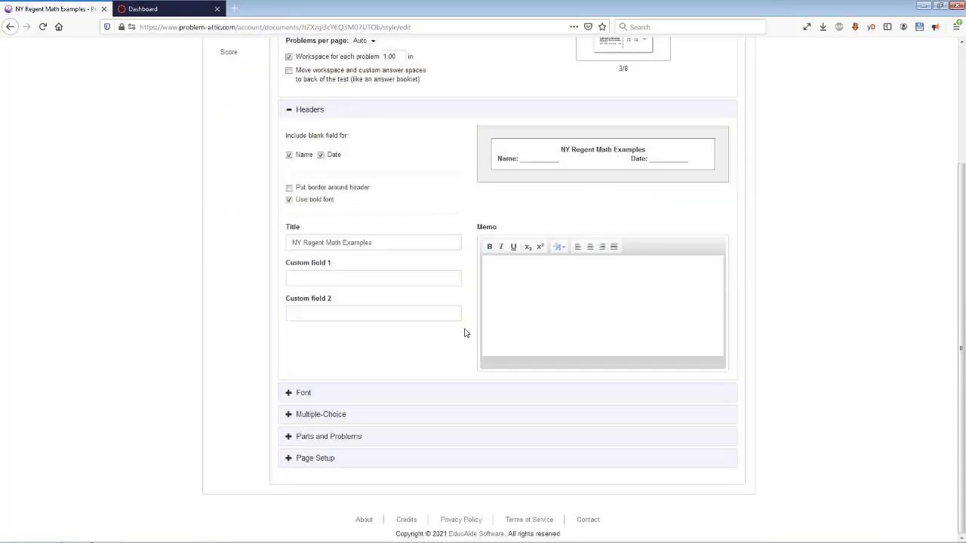
{"action": "left_click", "coordinate": [492, 399]}
{"action": "scroll", "coordinate": [503, 410], "scroll_direction": "down", "scroll_amount": 3}
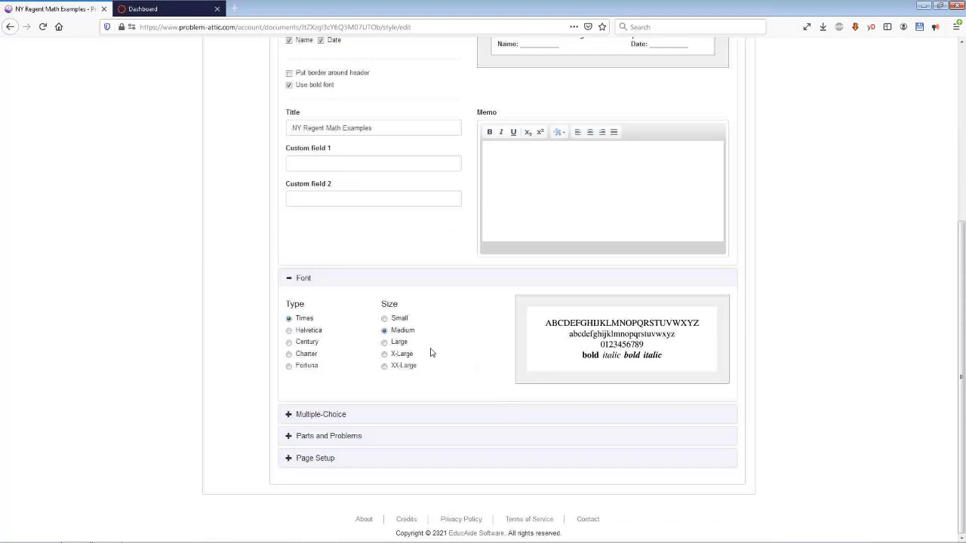
{"action": "left_click", "coordinate": [499, 422]}
{"action": "scroll", "coordinate": [496, 421], "scroll_direction": "down", "scroll_amount": 5}
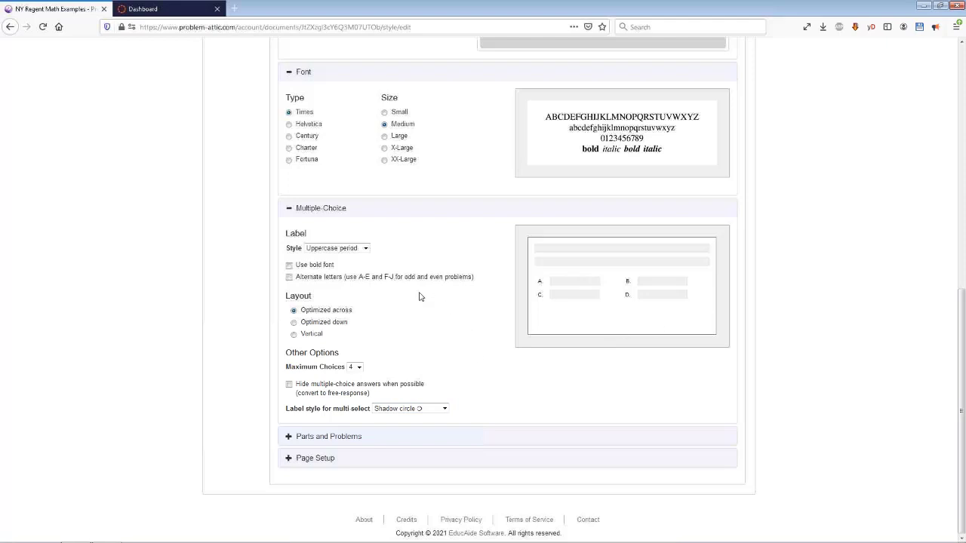
Examine the multiple-choice label styles, the maximum choices options and the rest of the Two Columns format settings.
{"action": "left_click", "coordinate": [362, 248]}
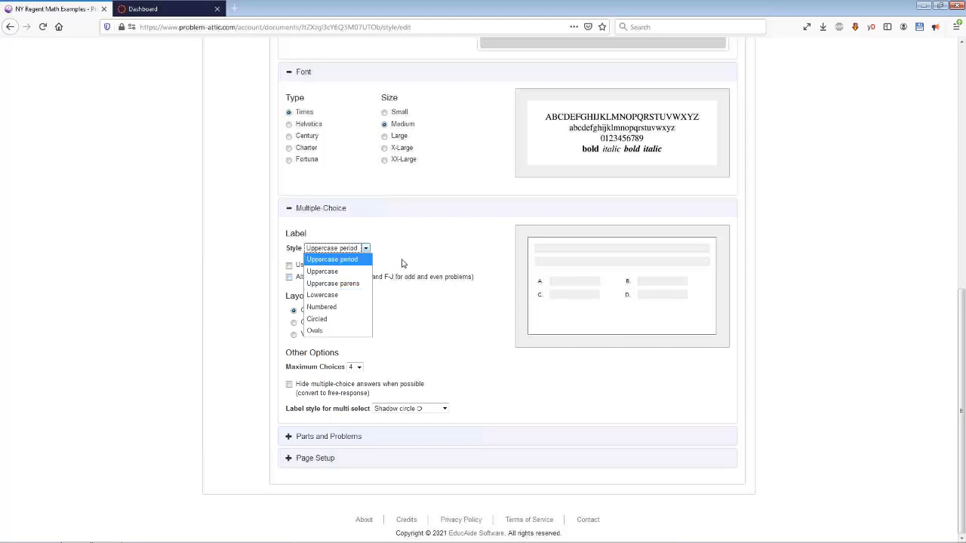
{"action": "left_click", "coordinate": [381, 275]}
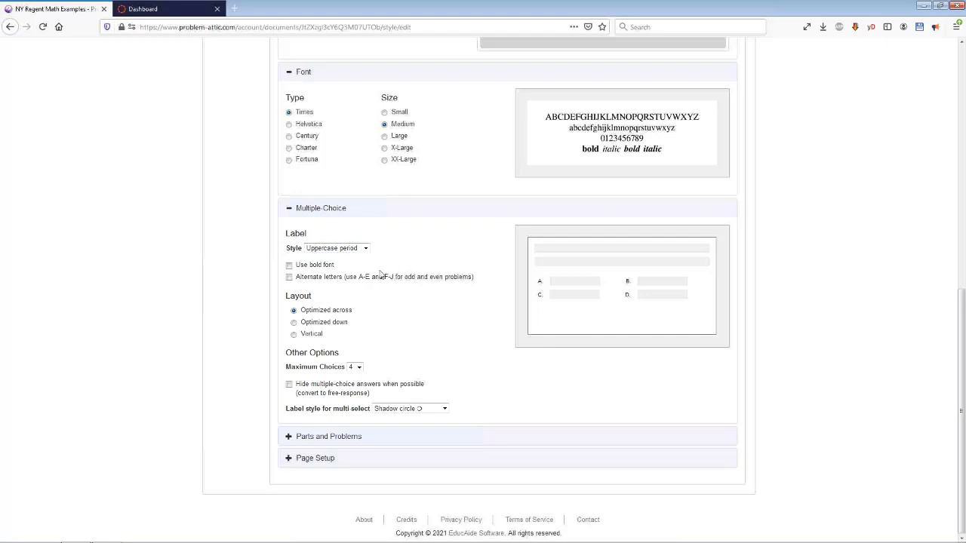
{"action": "left_click", "coordinate": [360, 368]}
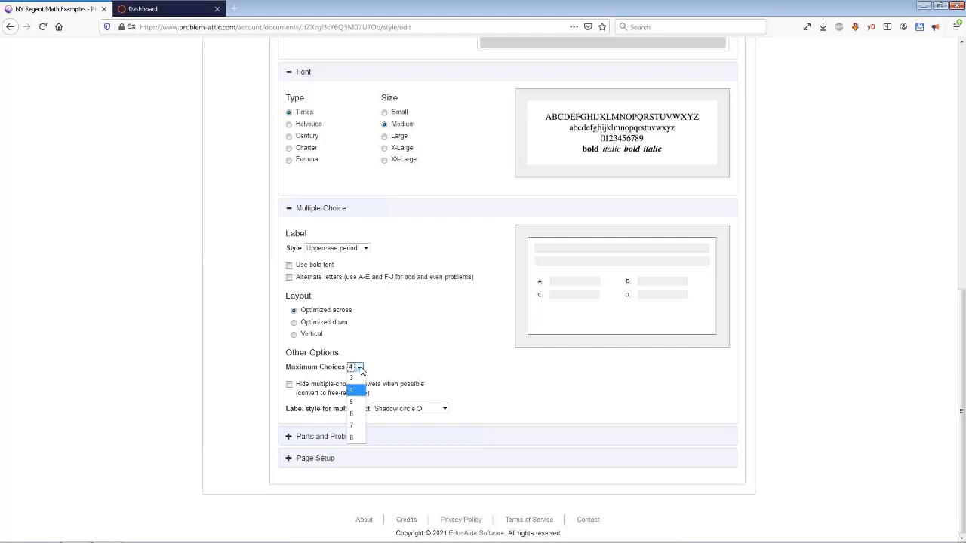
{"action": "left_click", "coordinate": [413, 374]}
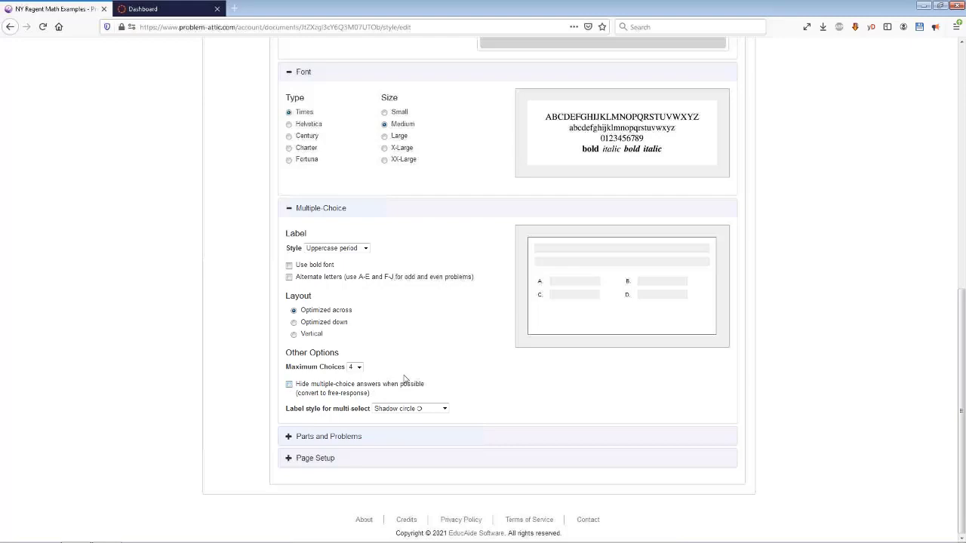
{"action": "scroll", "coordinate": [408, 381], "scroll_direction": "up", "scroll_amount": 10}
{"action": "scroll", "coordinate": [412, 370], "scroll_direction": "up", "scroll_amount": 1}
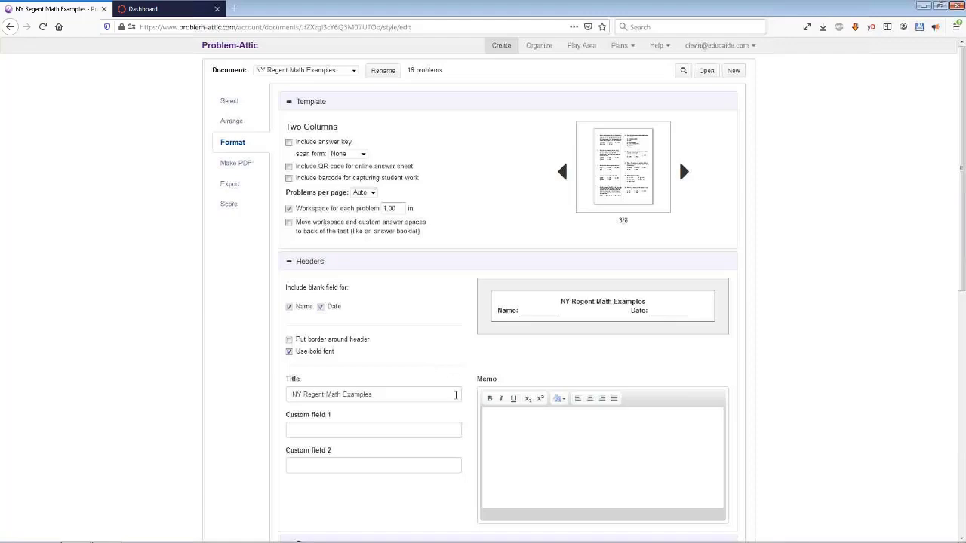
{"action": "scroll", "coordinate": [458, 400], "scroll_direction": "down", "scroll_amount": 5}
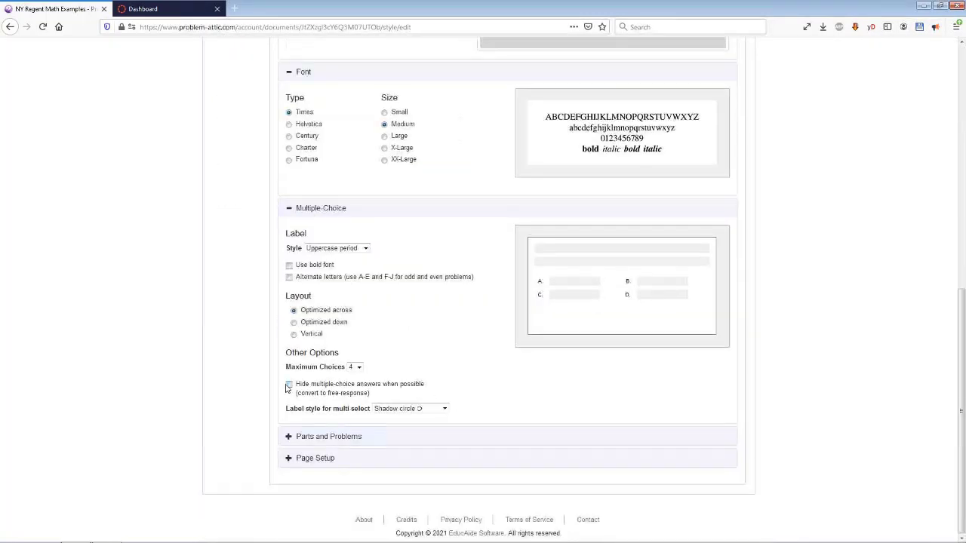
{"action": "scroll", "coordinate": [405, 391], "scroll_direction": "up", "scroll_amount": 6}
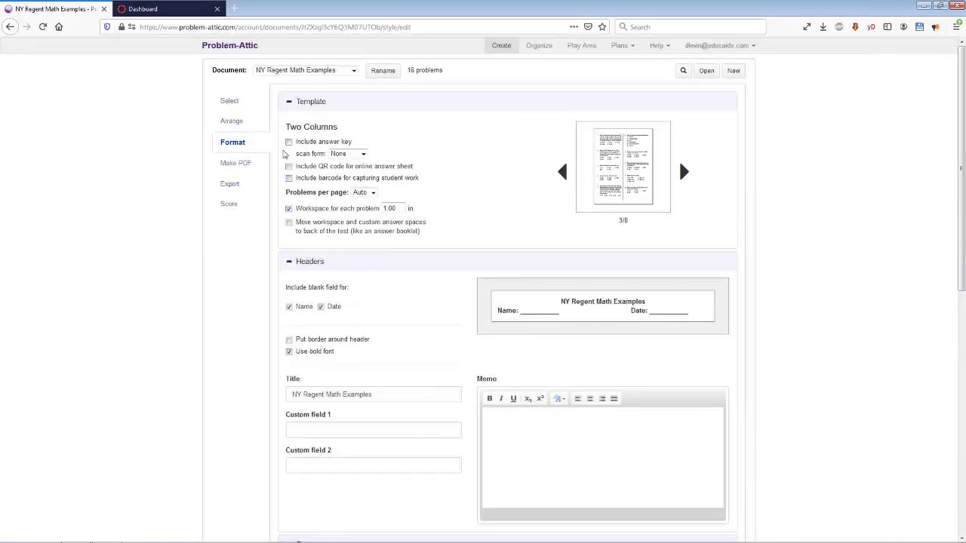
Check the arranged problems in the grid view, and review the format settings again, including the option to hide multiple-choice answers.
{"action": "left_click", "coordinate": [231, 122]}
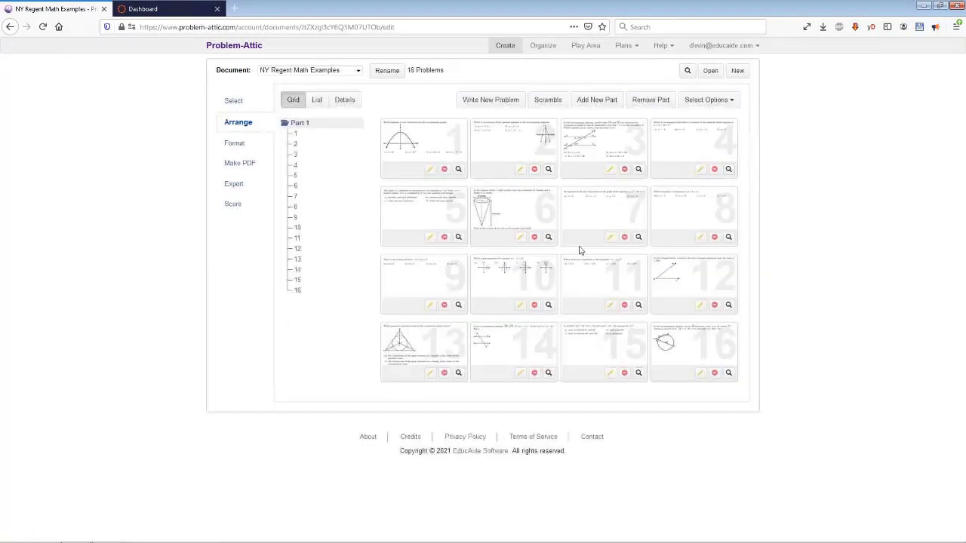
{"action": "left_click", "coordinate": [235, 146]}
{"action": "scroll", "coordinate": [360, 412], "scroll_direction": "down", "scroll_amount": 5}
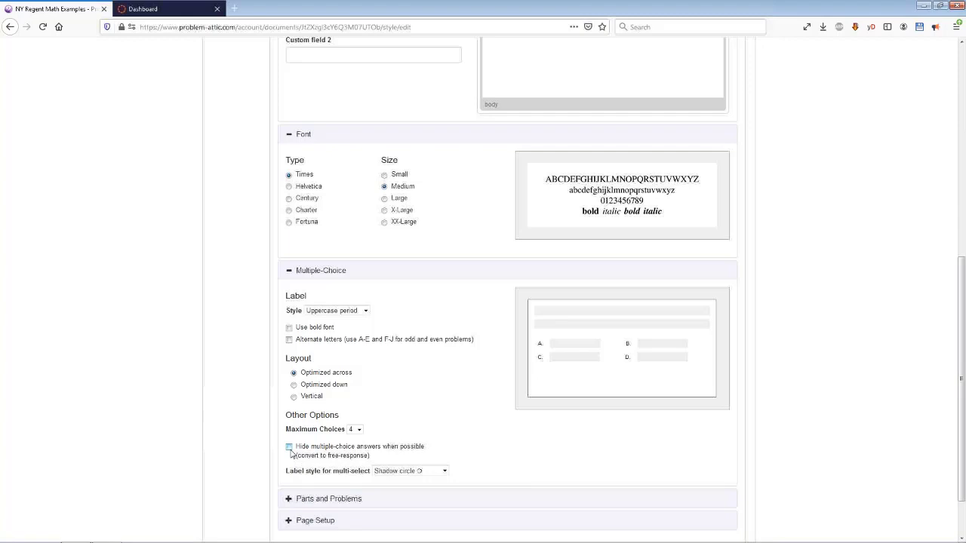
{"action": "scroll", "coordinate": [292, 451], "scroll_direction": "up", "scroll_amount": 5}
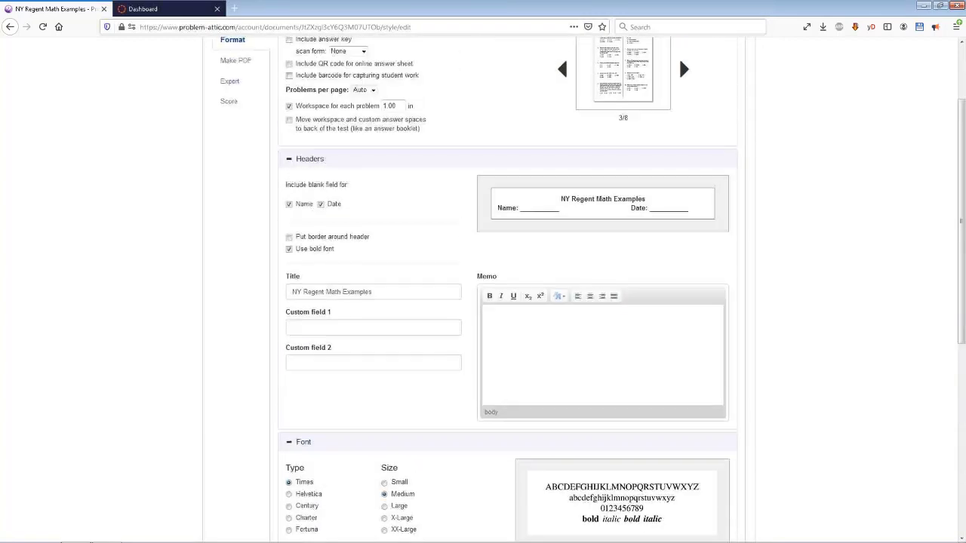
{"action": "scroll", "coordinate": [323, 454], "scroll_direction": "up", "scroll_amount": 2}
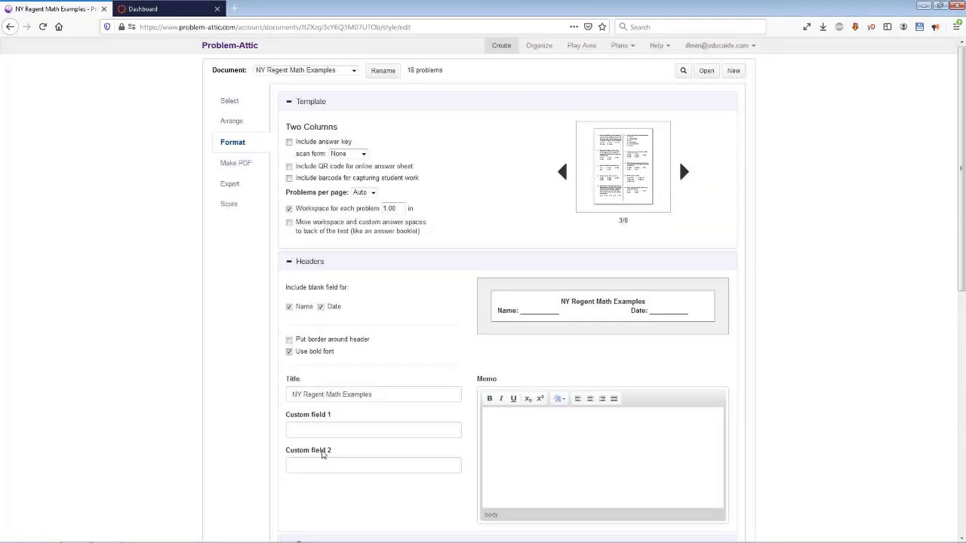
Generate the PDF preview for the Two Columns template and look through its pages.
{"action": "left_click", "coordinate": [245, 172]}
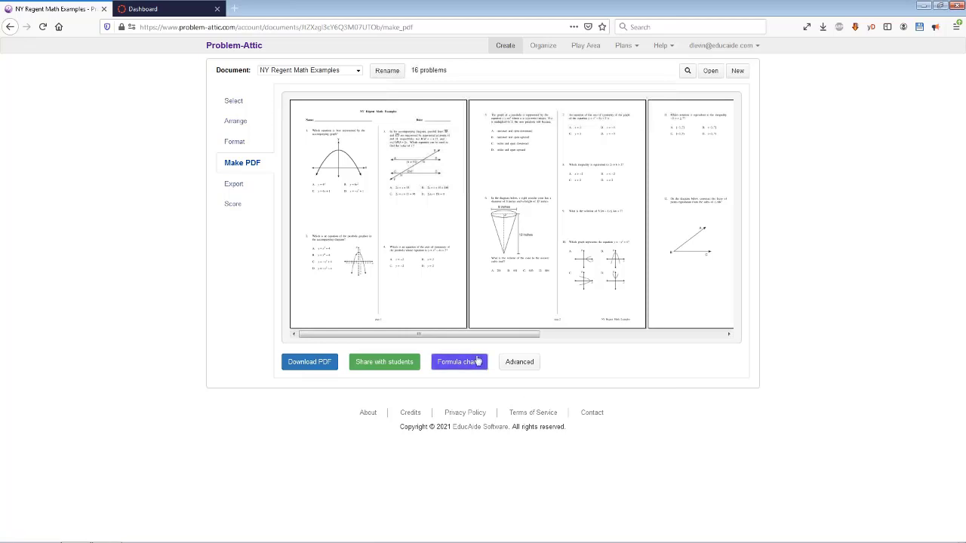
{"action": "left_click_drag", "start_coordinate": [474, 335], "coordinate": [416, 347]}
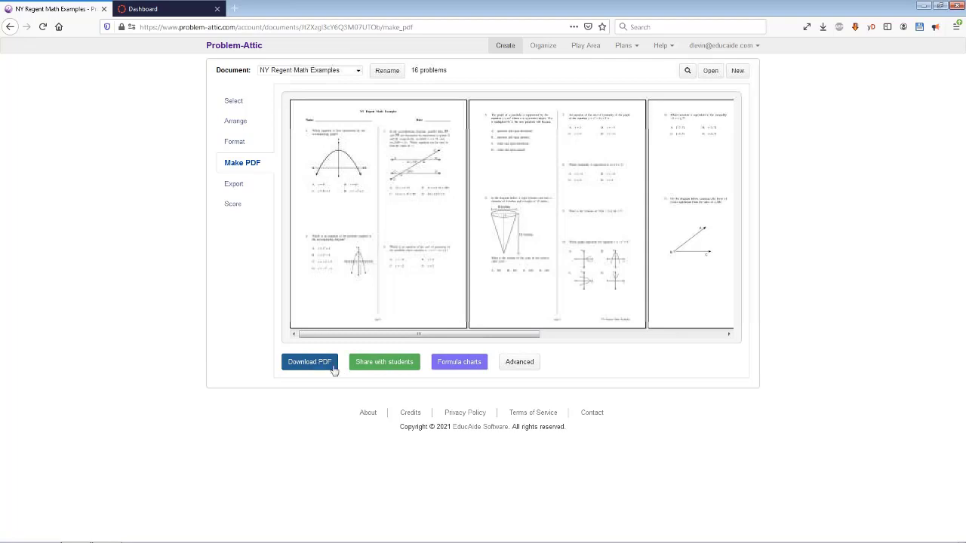
View the options for sharing the PDF with students, highlight the direct download link and close the dialog.
{"action": "left_click", "coordinate": [397, 366]}
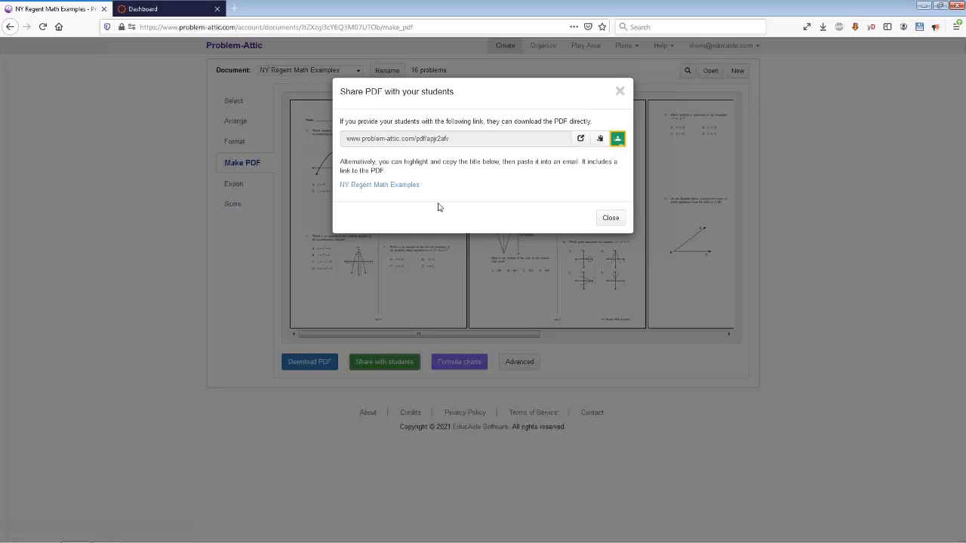
{"action": "left_click", "coordinate": [531, 140]}
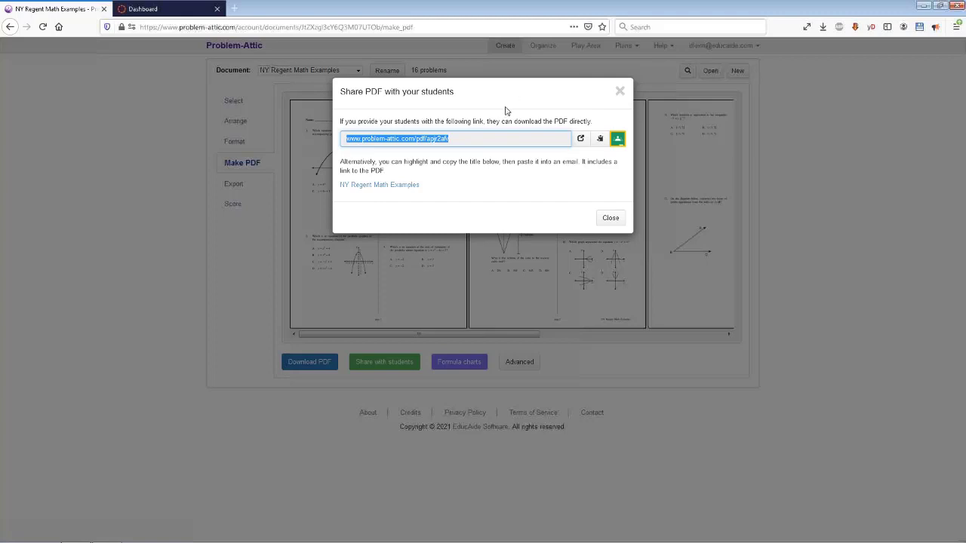
{"action": "left_click", "coordinate": [619, 91]}
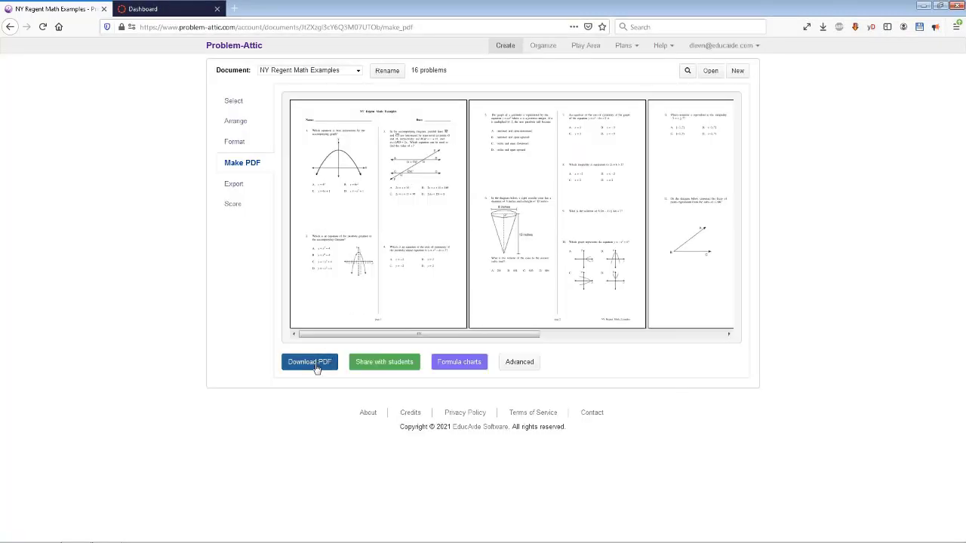
Review the student sharing link for the PDF again, highlight its web address, and look through the remaining preview pages.
{"action": "left_click", "coordinate": [394, 367]}
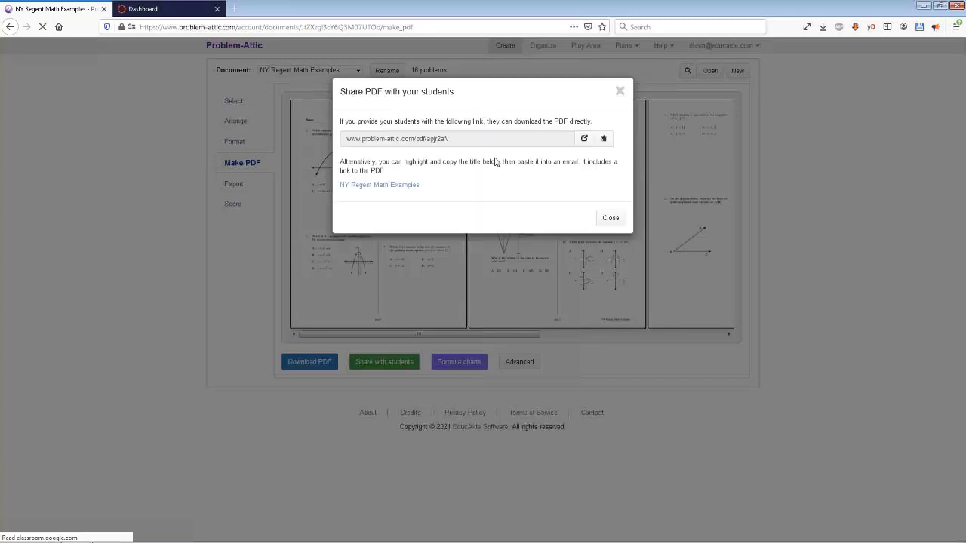
{"action": "left_click_drag", "start_coordinate": [451, 140], "coordinate": [341, 142]}
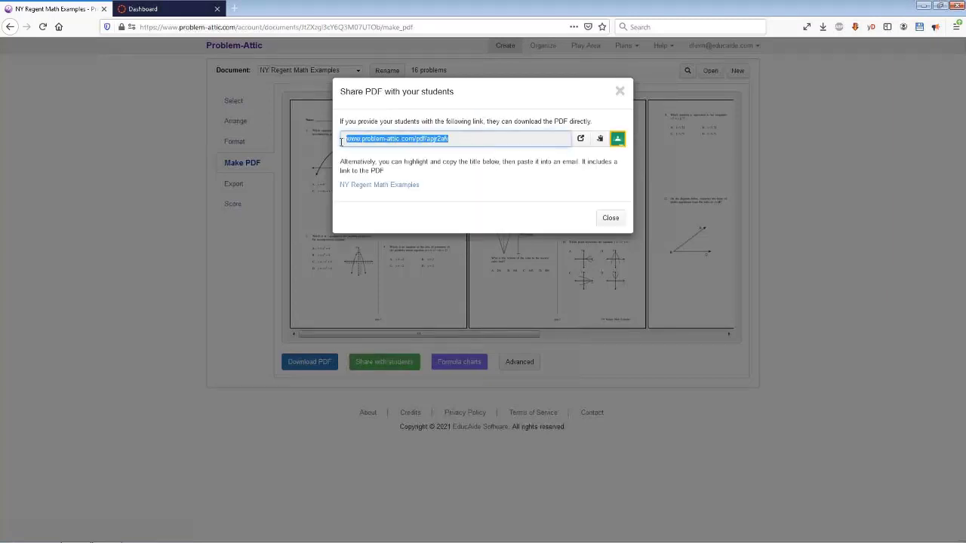
{"action": "left_click", "coordinate": [609, 218]}
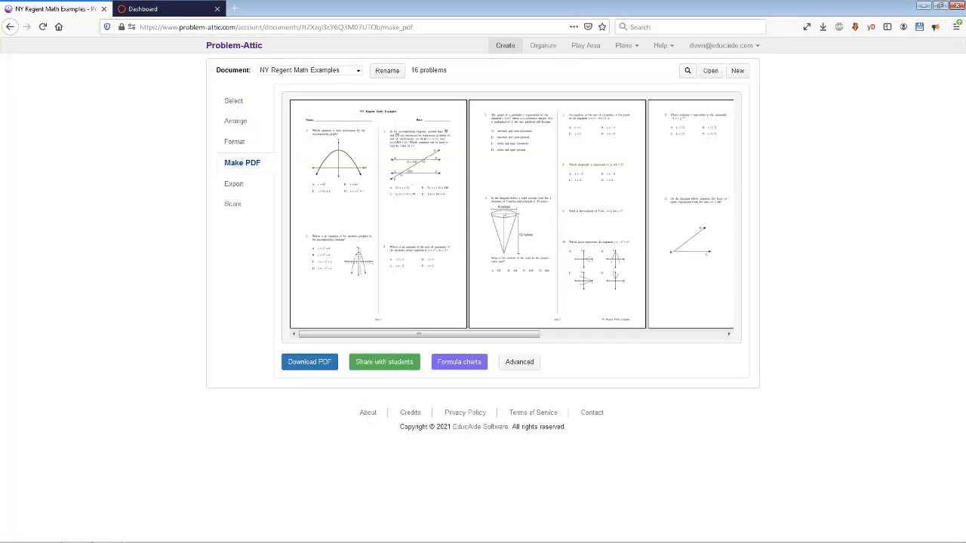
{"action": "left_click_drag", "start_coordinate": [518, 334], "coordinate": [723, 265]}
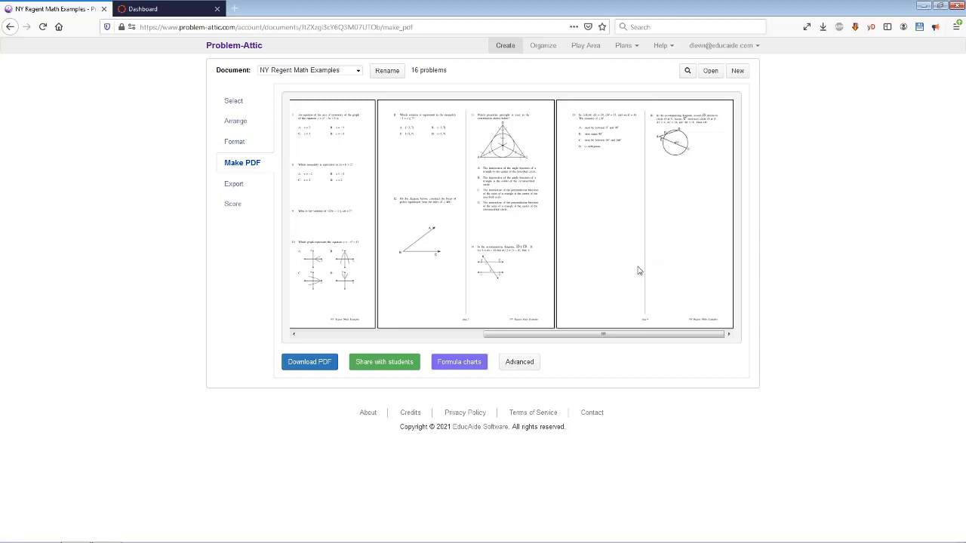
{"action": "left_click", "coordinate": [394, 365]}
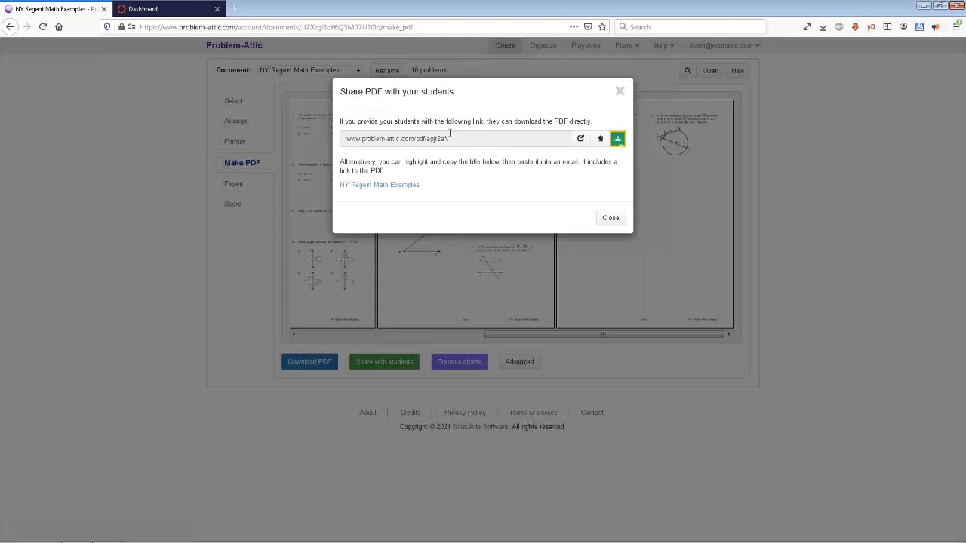
{"action": "left_click", "coordinate": [612, 220]}
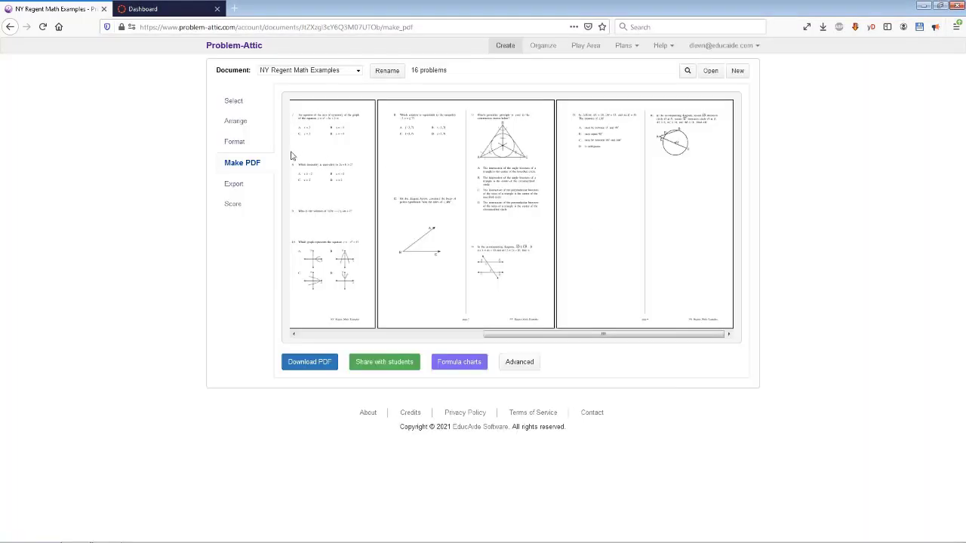
Include the answer key in the Two Columns format, regenerate the PDF and view the answer key page at its end.
{"action": "left_click", "coordinate": [225, 146]}
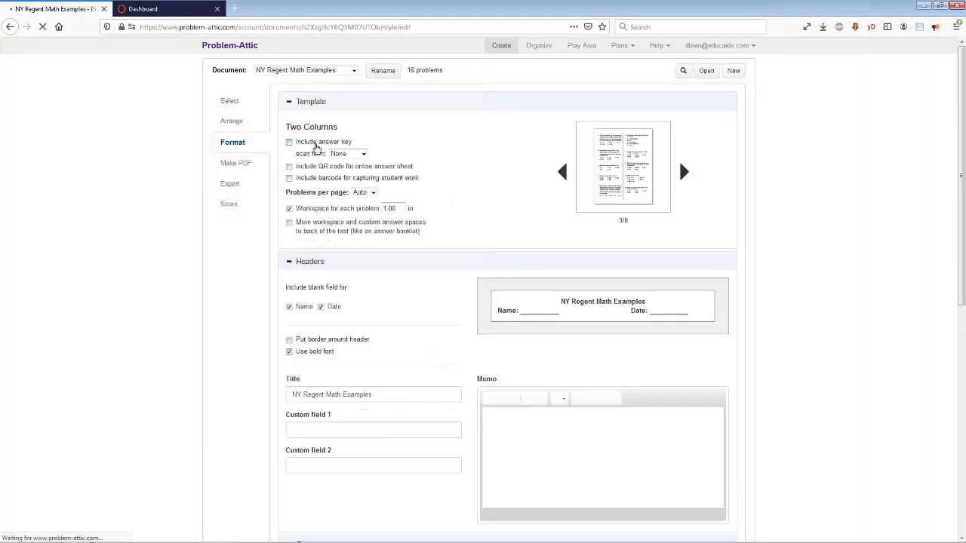
{"action": "left_click", "coordinate": [291, 143]}
{"action": "left_click", "coordinate": [235, 163]}
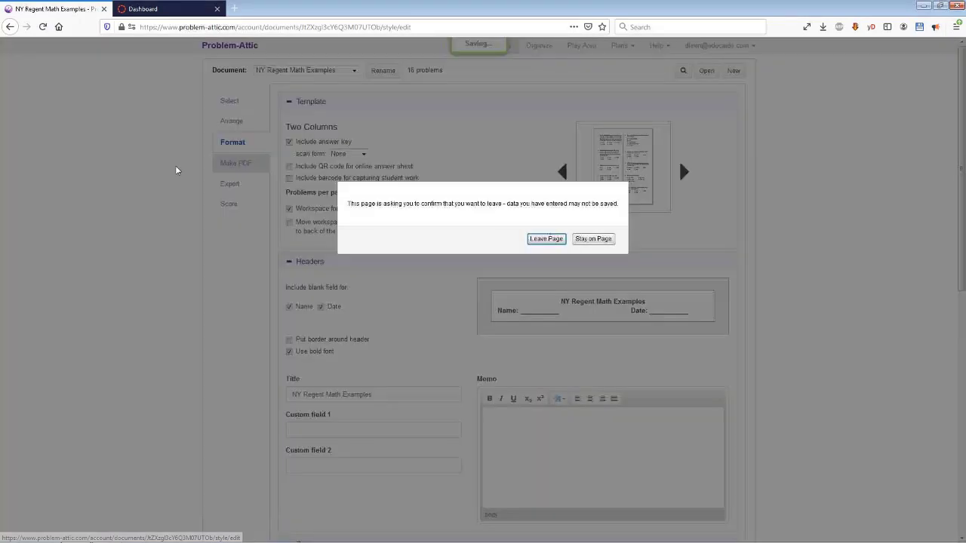
{"action": "left_click", "coordinate": [601, 241]}
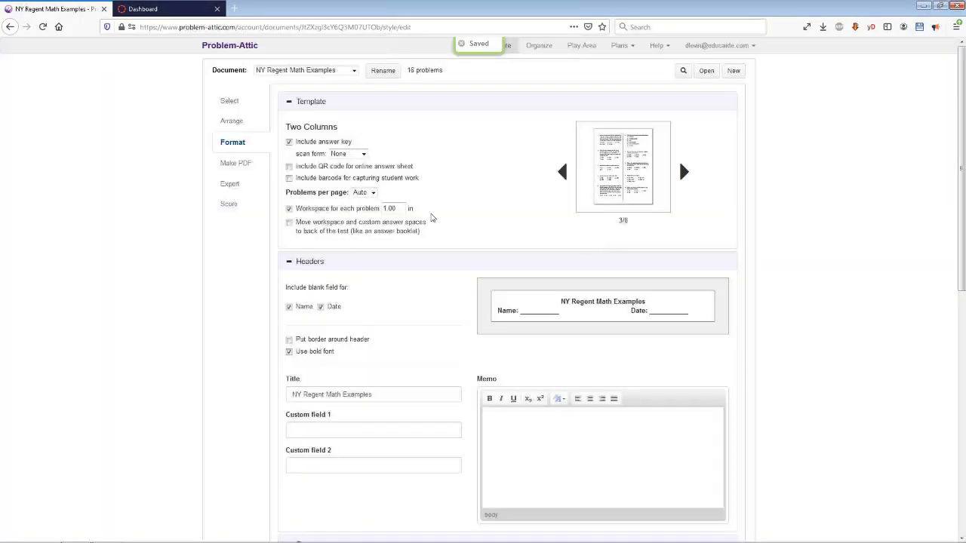
{"action": "left_click", "coordinate": [244, 168]}
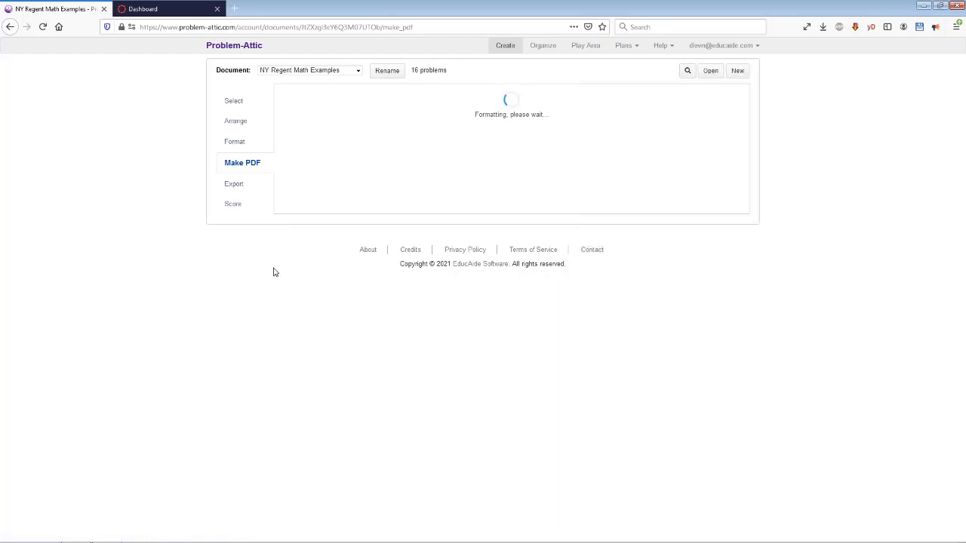
{"action": "left_click_drag", "start_coordinate": [340, 334], "coordinate": [629, 339]}
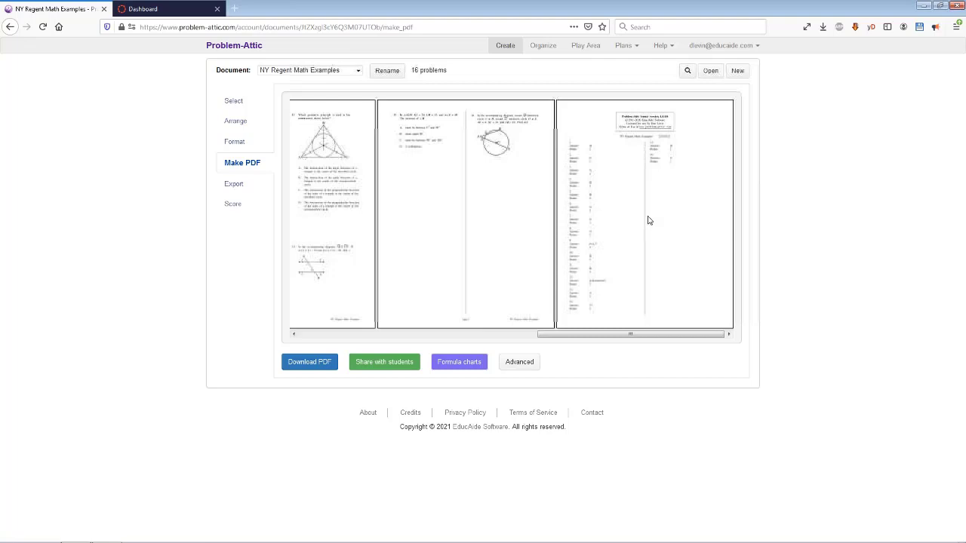
{"action": "left_click", "coordinate": [231, 168]}
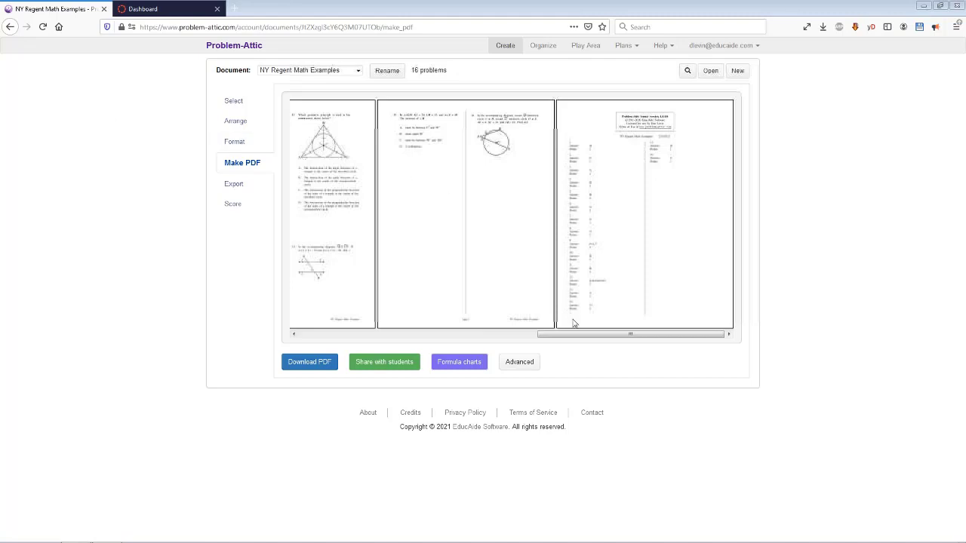
{"action": "left_click_drag", "start_coordinate": [579, 338], "coordinate": [163, 214]}
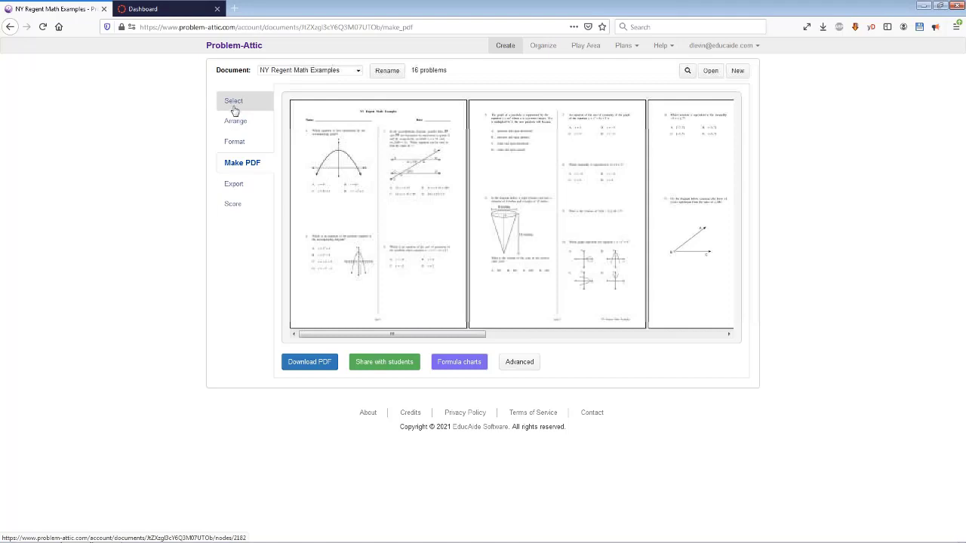
{"action": "left_click", "coordinate": [233, 171]}
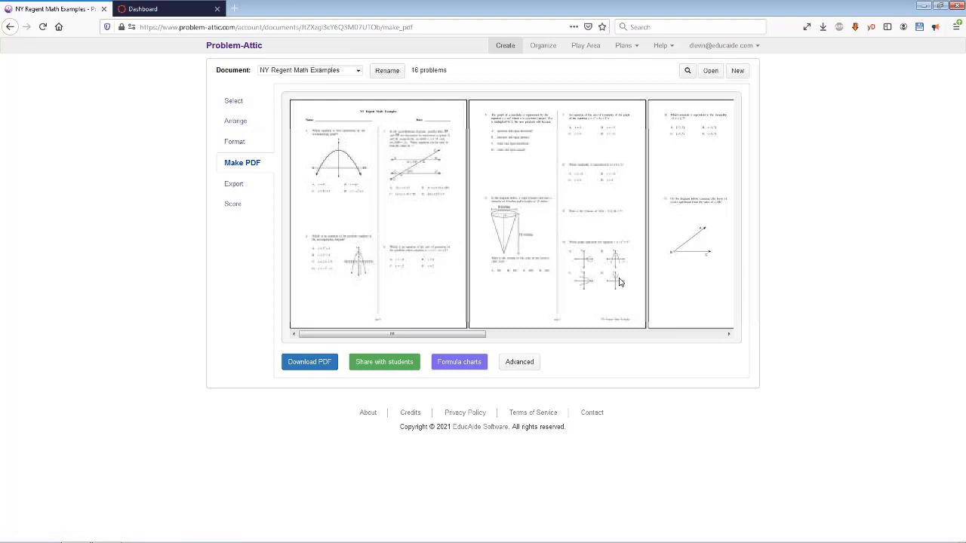
{"action": "double_click", "coordinate": [234, 142]}
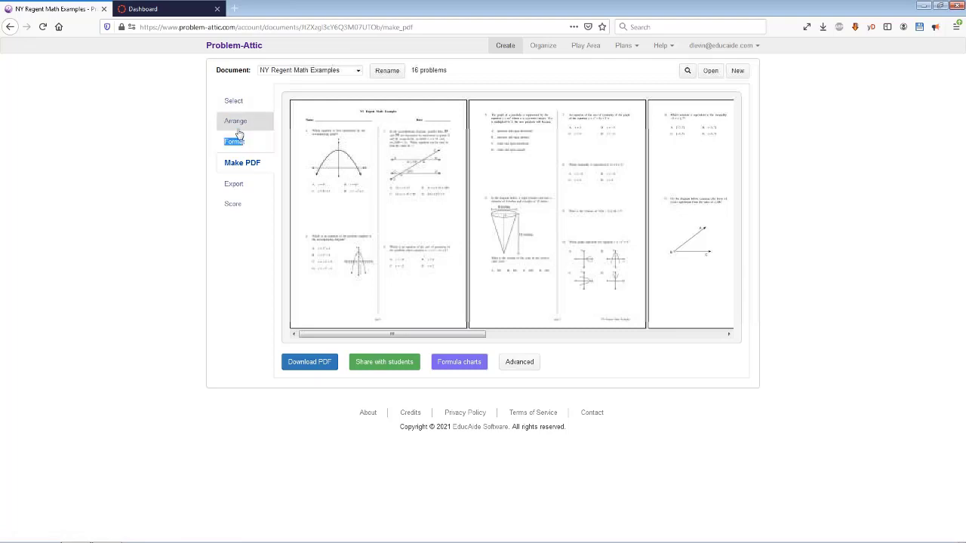
Browse the New York Regents World Languages exams, including the Latin ones, and return to the problem database overview.
{"action": "left_click", "coordinate": [237, 103]}
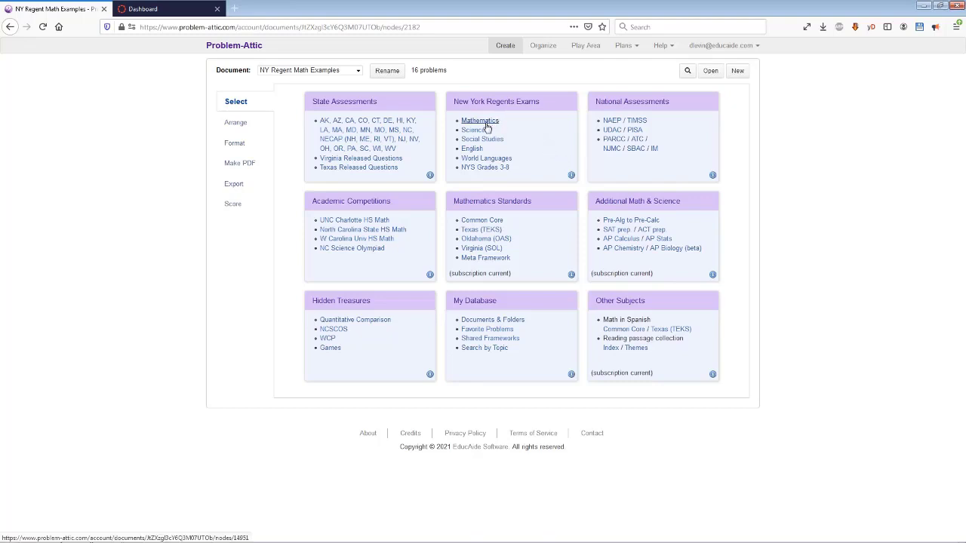
{"action": "left_click", "coordinate": [472, 159]}
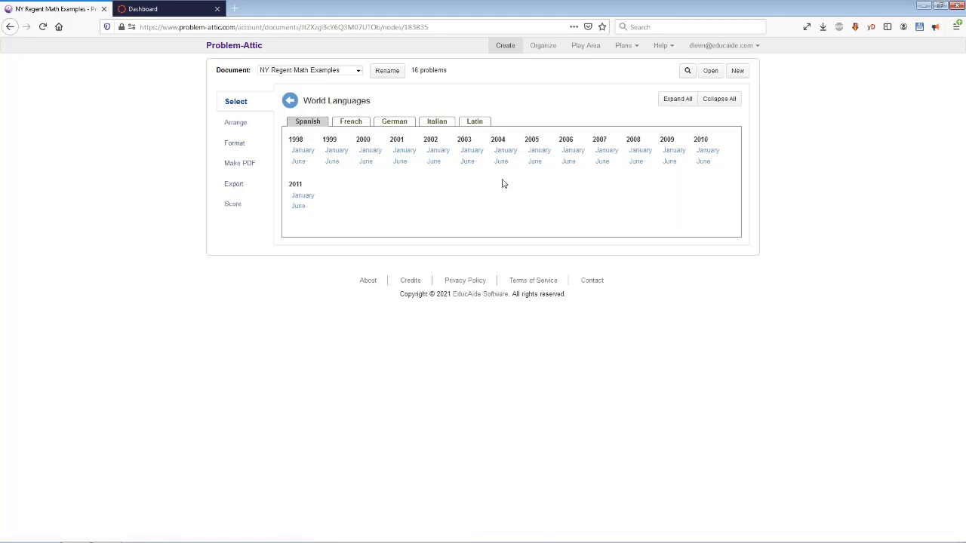
{"action": "left_click", "coordinate": [476, 123]}
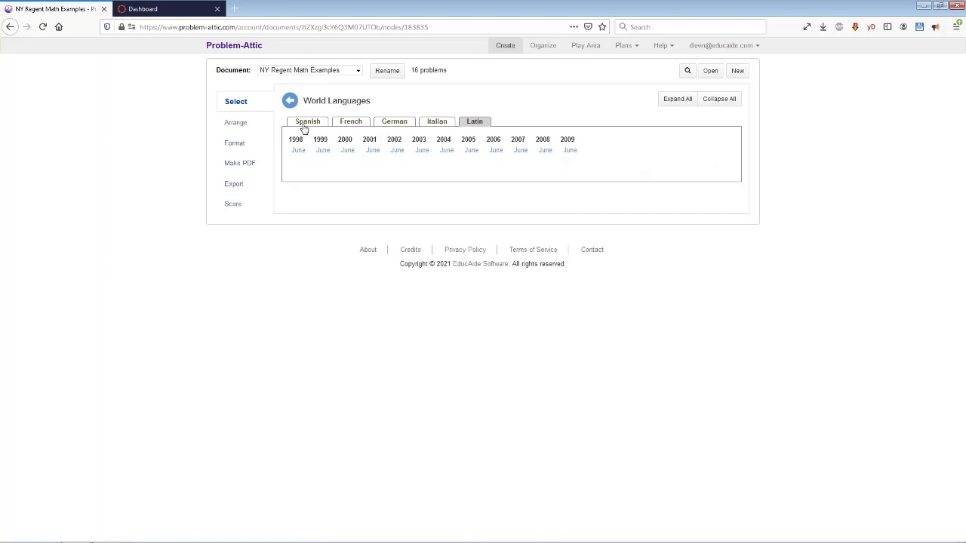
{"action": "left_click", "coordinate": [290, 101]}
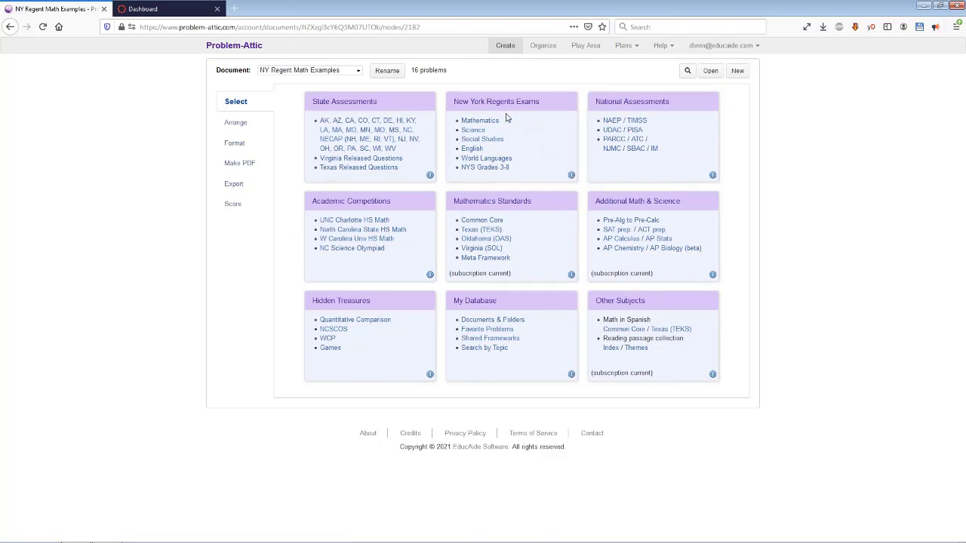
Look through the problems of the January 2020 Living Environment exam in the New York Regents Science collection.
{"action": "left_click", "coordinate": [478, 134]}
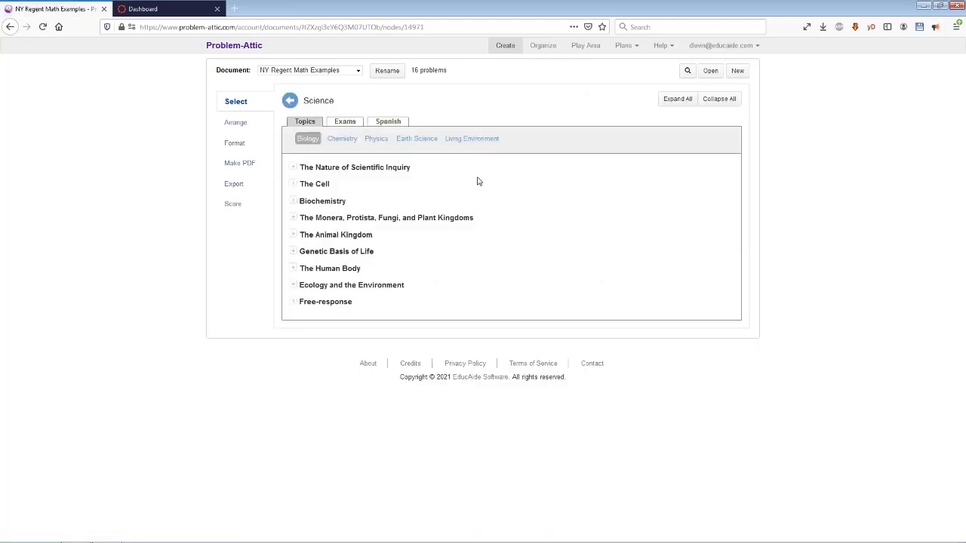
{"action": "left_click", "coordinate": [345, 123]}
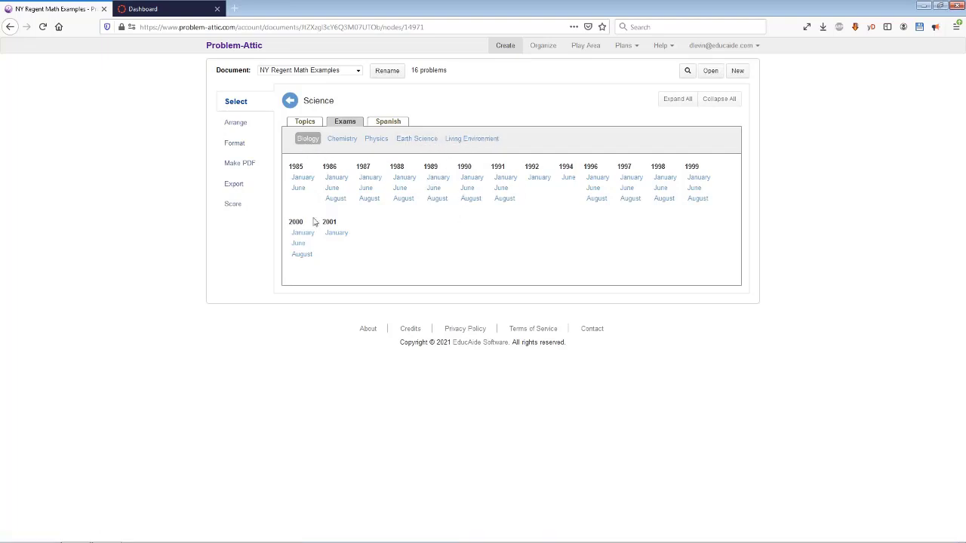
{"action": "left_click", "coordinate": [460, 139]}
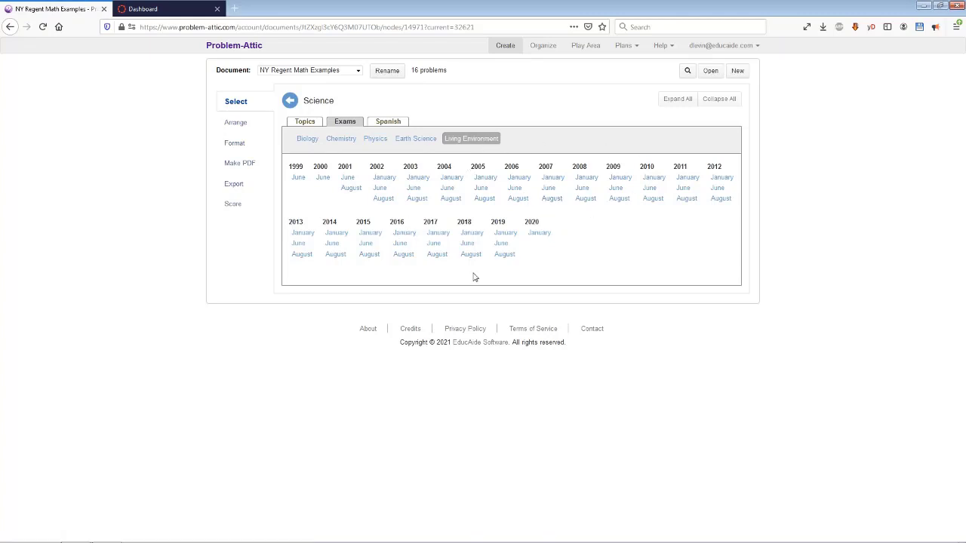
{"action": "left_click", "coordinate": [538, 234]}
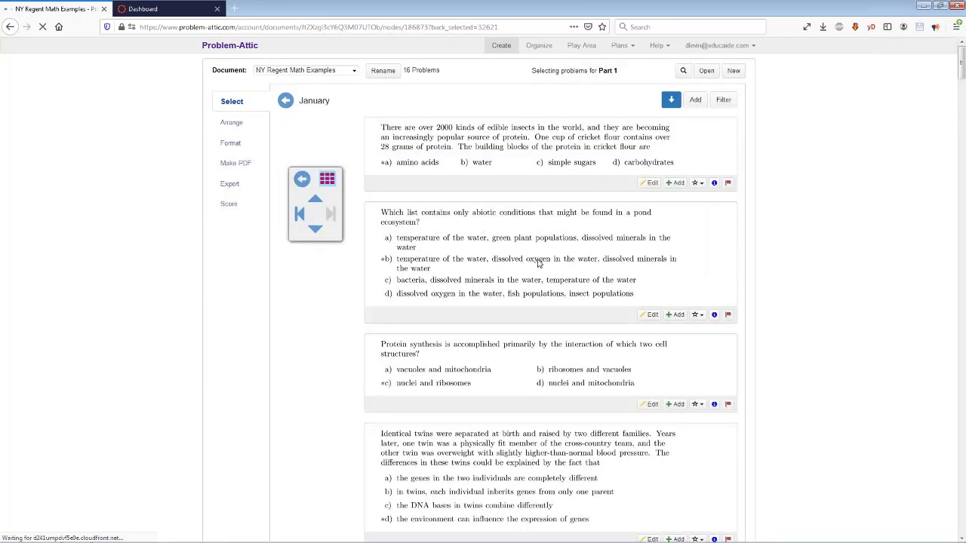
{"action": "scroll", "coordinate": [529, 181], "scroll_direction": "down", "scroll_amount": 15}
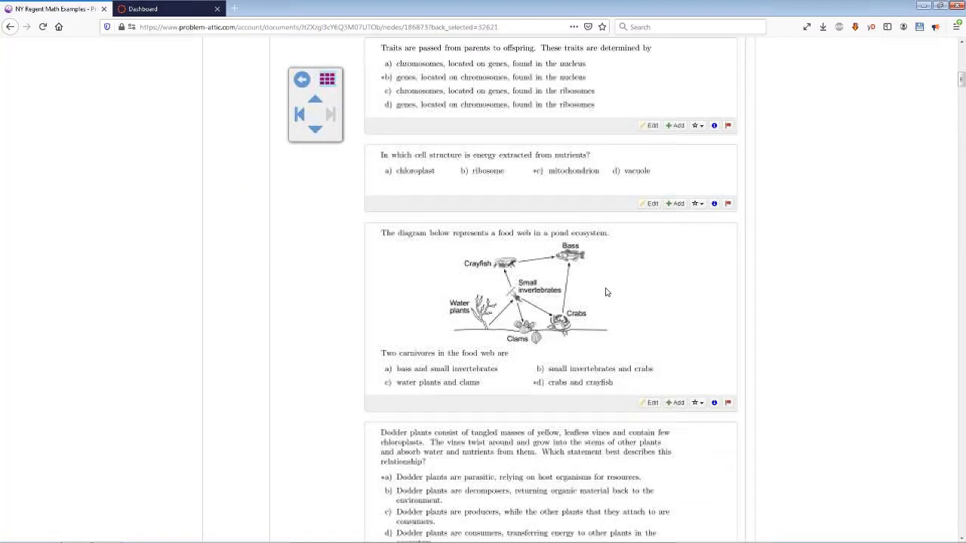
{"action": "scroll", "coordinate": [606, 292], "scroll_direction": "down", "scroll_amount": 10}
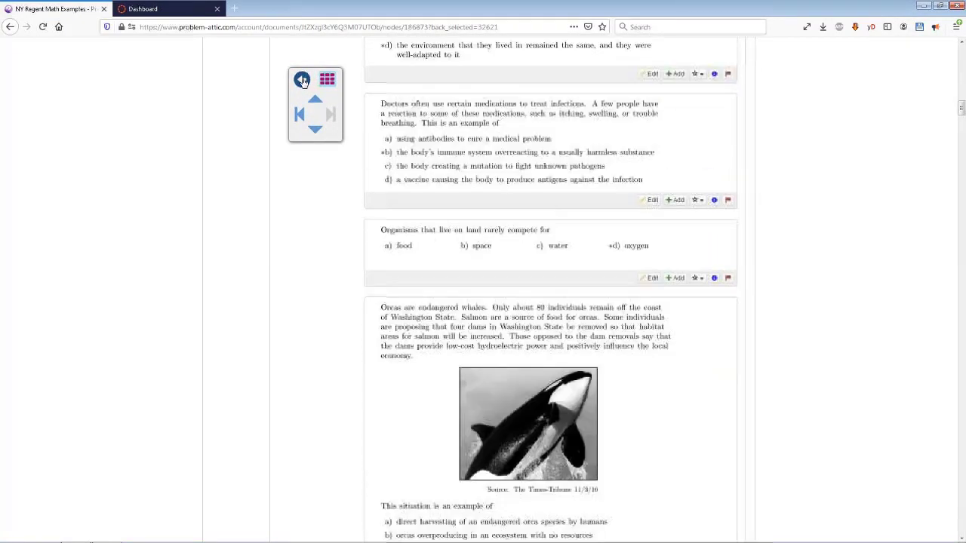
{"action": "left_click", "coordinate": [302, 81]}
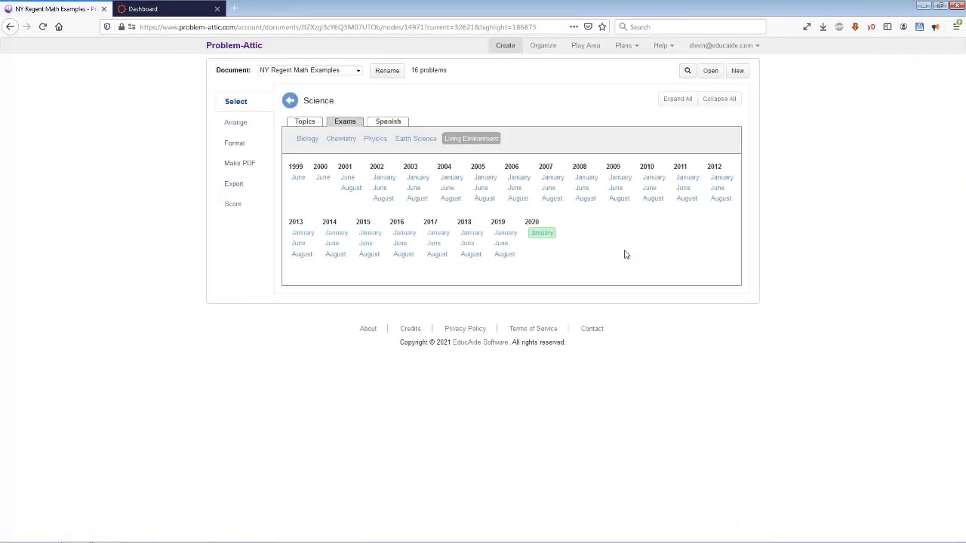
View all Living Environment topics with their subtopics expanded, and return to the problem database overview.
{"action": "left_click", "coordinate": [302, 126]}
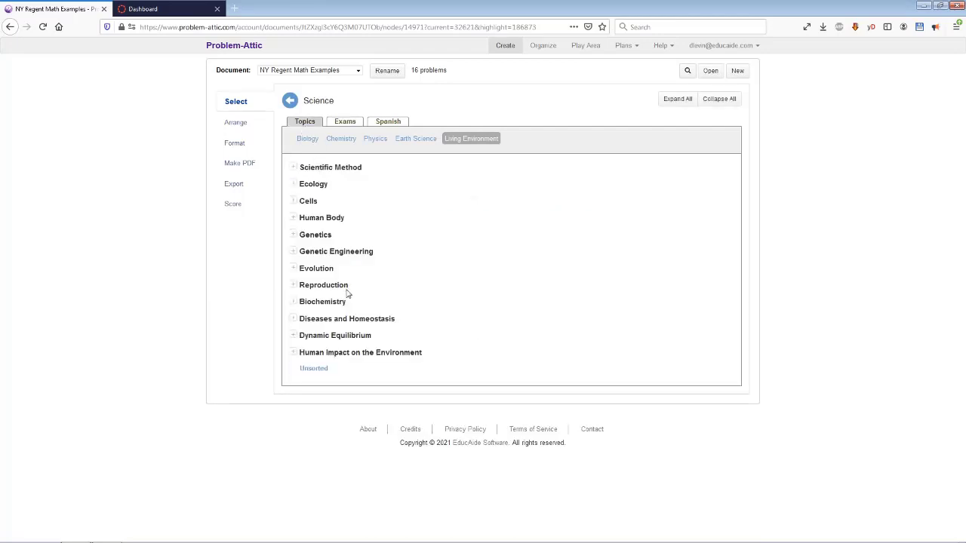
{"action": "left_click", "coordinate": [675, 101]}
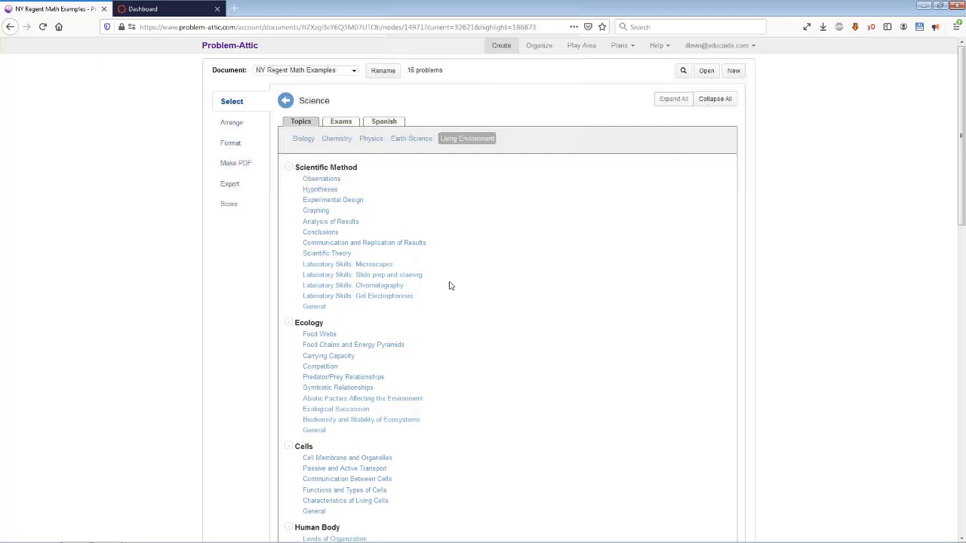
{"action": "left_click", "coordinate": [286, 101]}
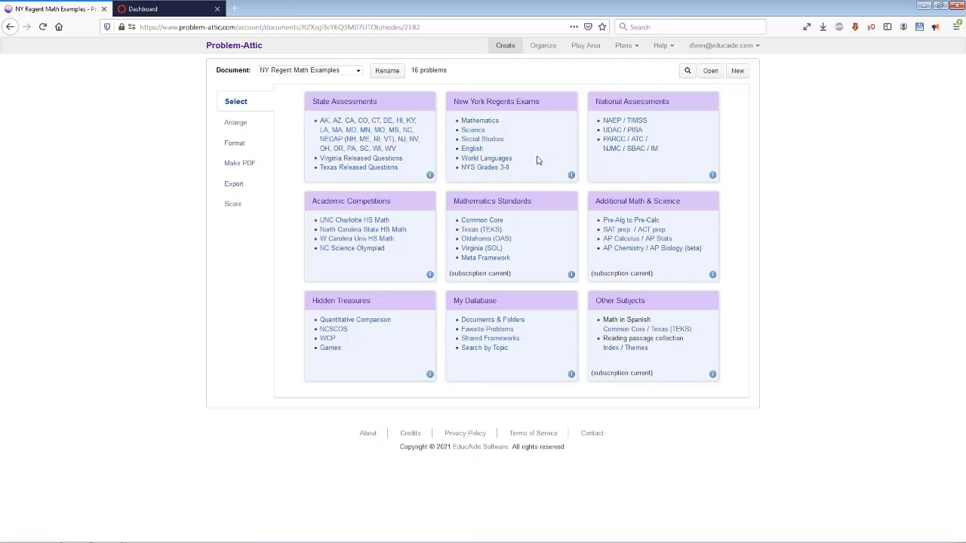
Browse the NYS Grades 3–8 collection by standards, examining the Intermediate science standards, and return to the database overview.
{"action": "left_click", "coordinate": [487, 168]}
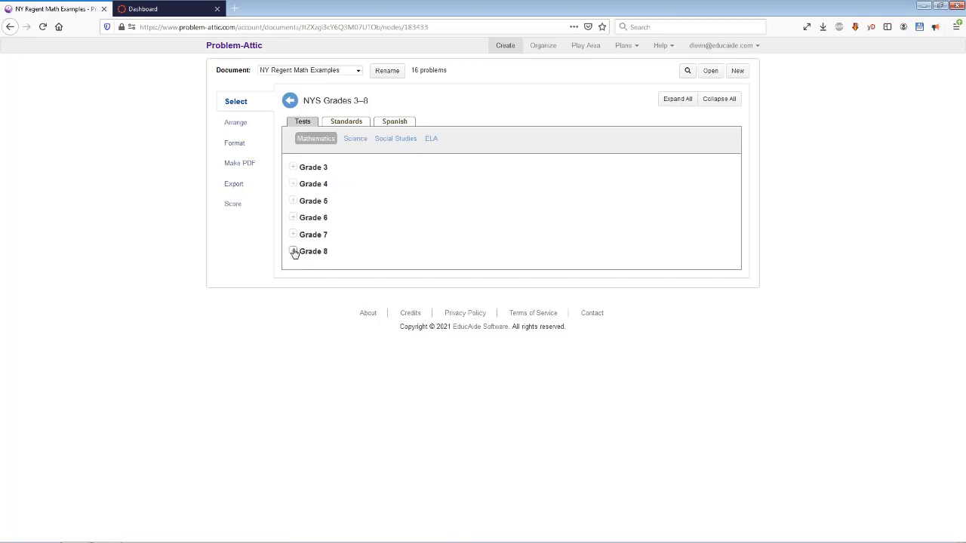
{"action": "left_click", "coordinate": [354, 123]}
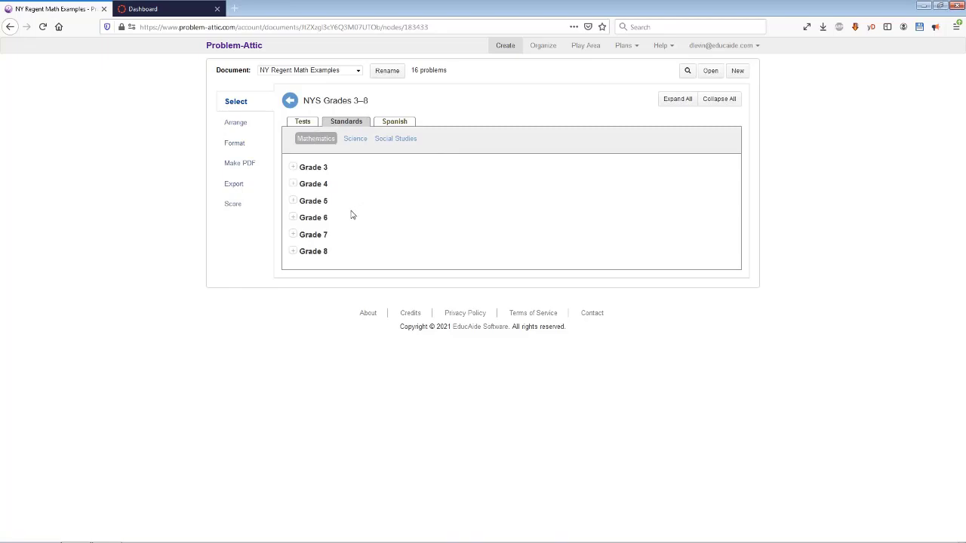
{"action": "left_click", "coordinate": [359, 139]}
{"action": "left_click", "coordinate": [295, 185]}
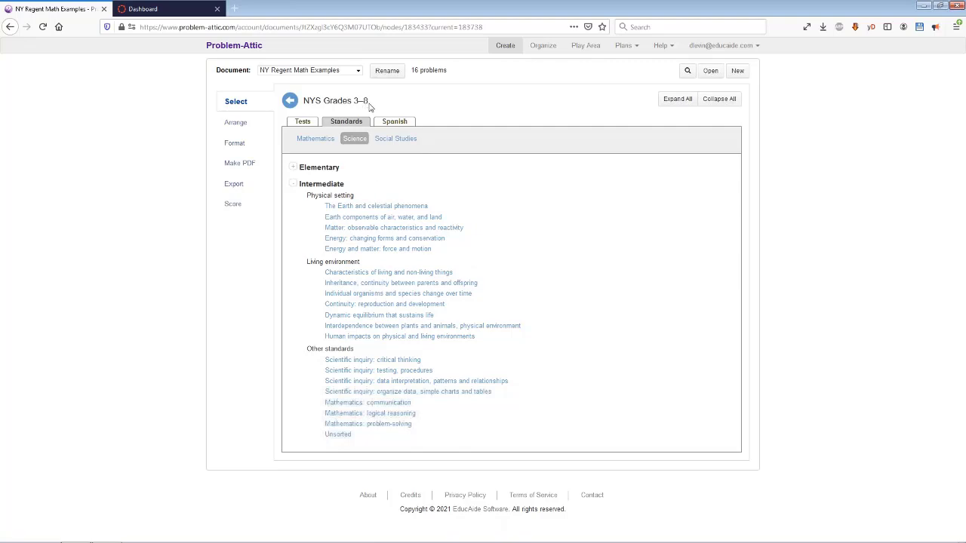
{"action": "left_click", "coordinate": [290, 100]}
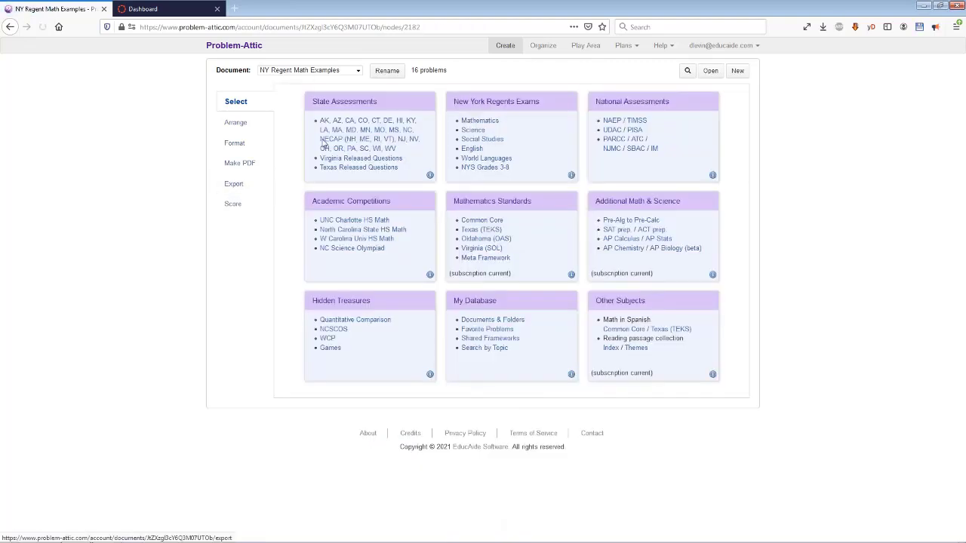
Open the State Assessments collection and view its mathematics tests listed by state.
{"action": "left_click", "coordinate": [332, 138]}
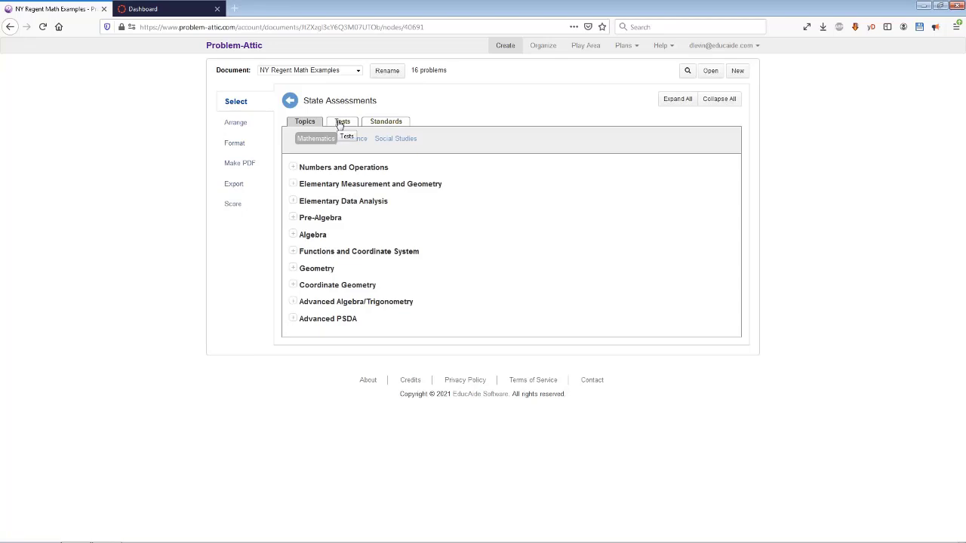
{"action": "left_click", "coordinate": [341, 122]}
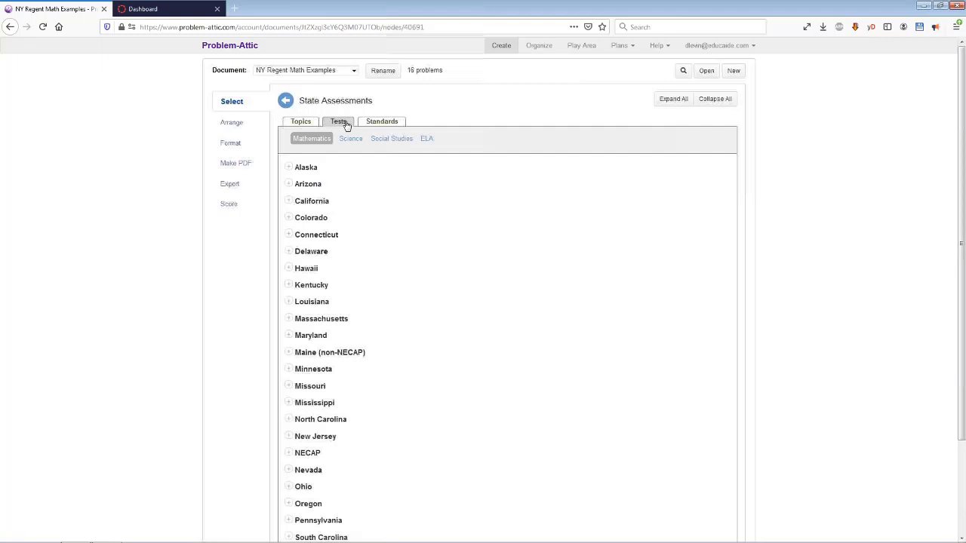
Expand Connecticut in the state mathematics tests and look through its list of released exams.
{"action": "left_click", "coordinate": [289, 235]}
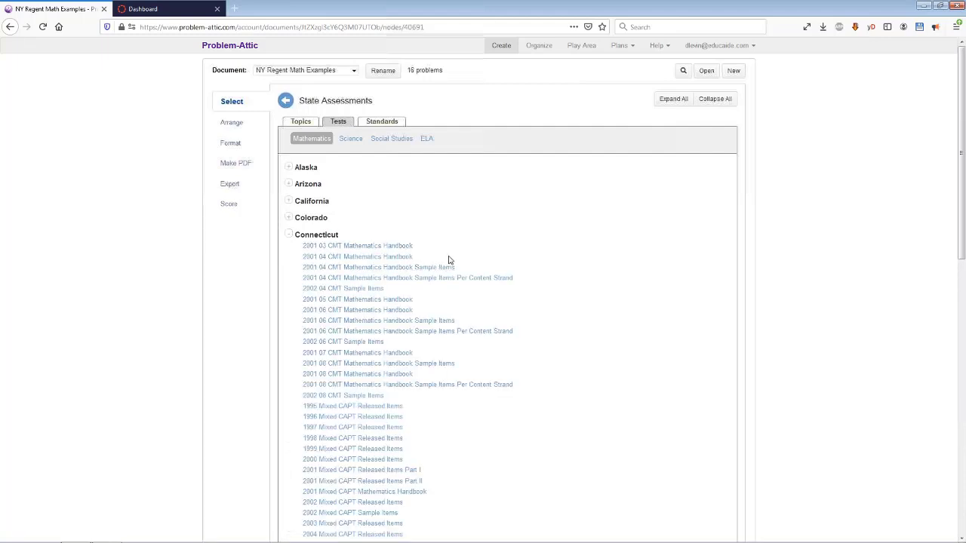
{"action": "scroll", "coordinate": [449, 259], "scroll_direction": "down", "scroll_amount": 3}
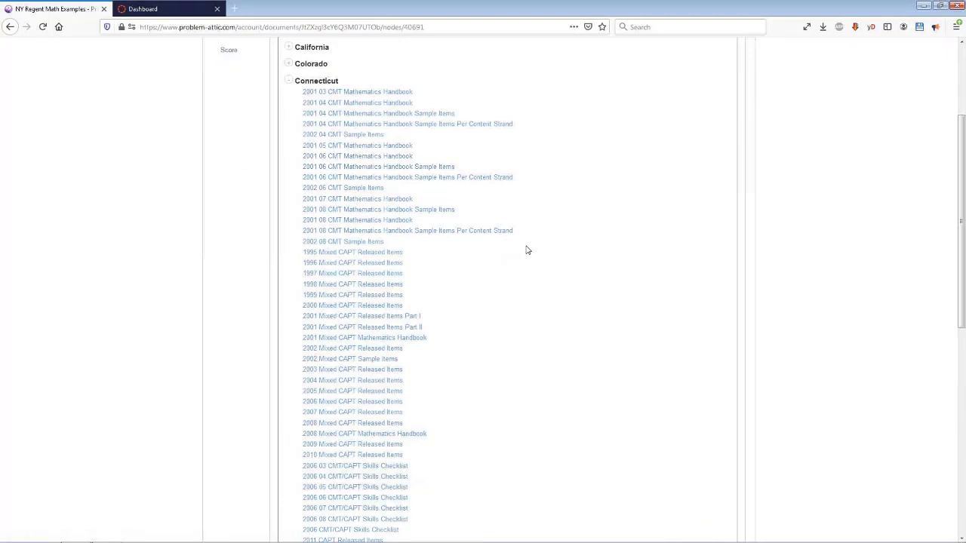
{"action": "scroll", "coordinate": [526, 249], "scroll_direction": "up", "scroll_amount": 2}
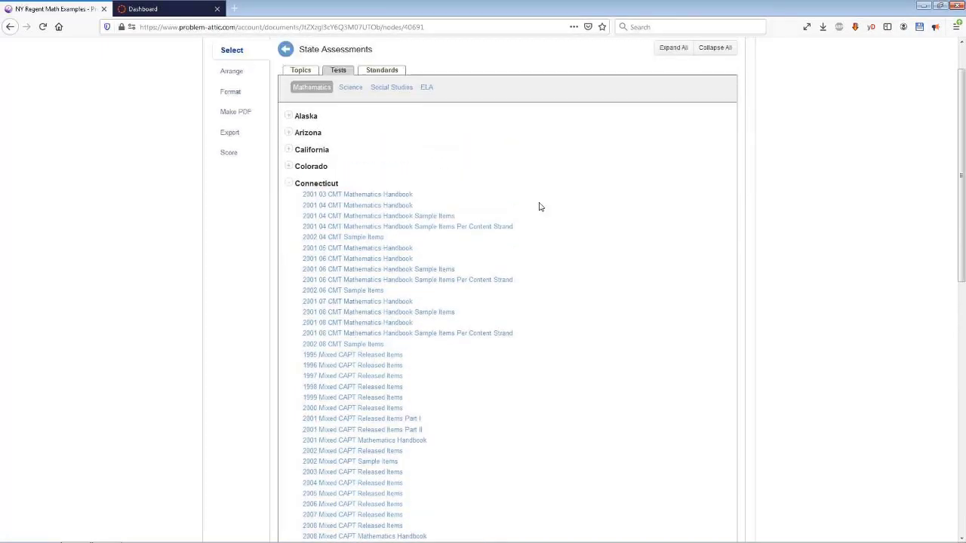
{"action": "scroll", "coordinate": [345, 226], "scroll_direction": "down", "scroll_amount": 4}
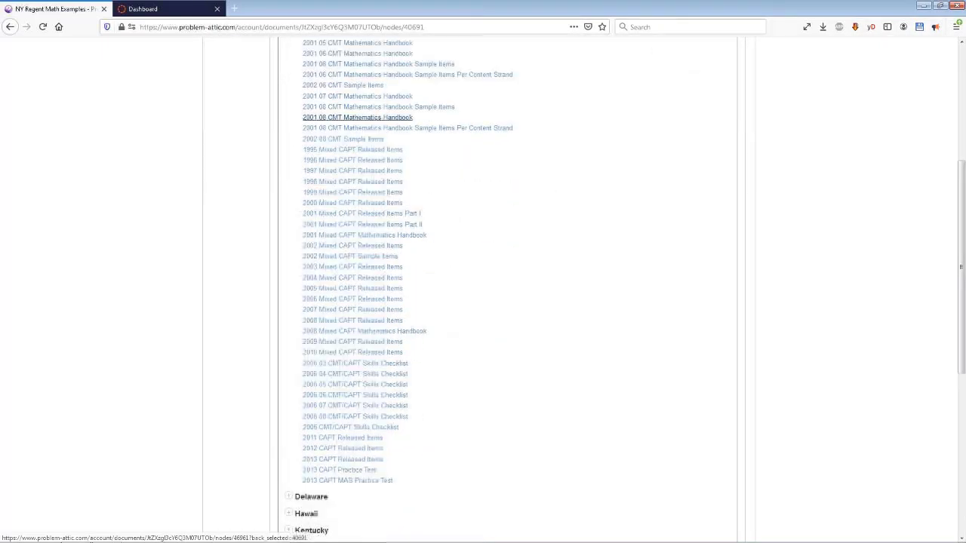
{"action": "scroll", "coordinate": [449, 407], "scroll_direction": "down", "scroll_amount": 7}
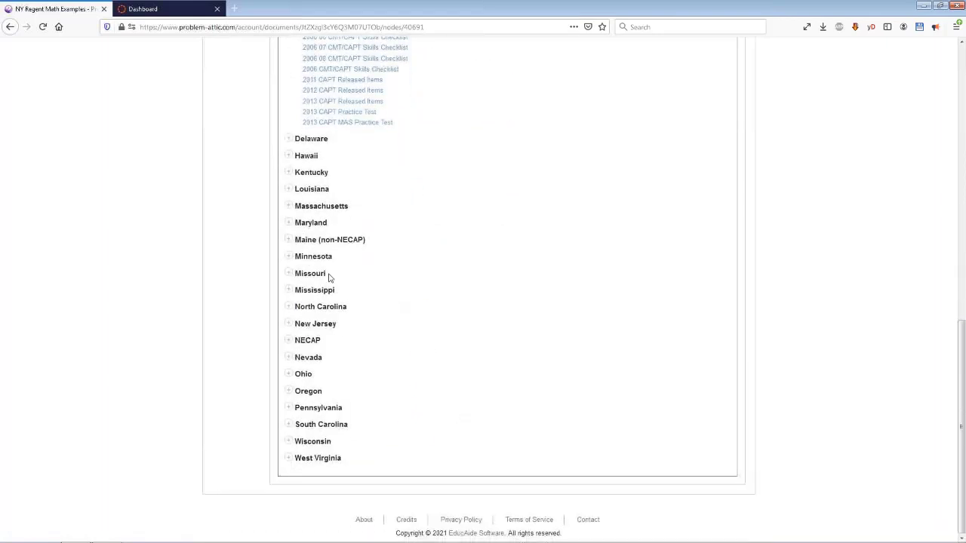
Browse North Carolina's mathematics tests, view the 2019 08 End-of-Grade Assessment problems, and return to the test list.
{"action": "left_click", "coordinate": [288, 306]}
{"action": "scroll", "coordinate": [565, 283], "scroll_direction": "down", "scroll_amount": 5}
{"action": "scroll", "coordinate": [565, 287], "scroll_direction": "down", "scroll_amount": 5}
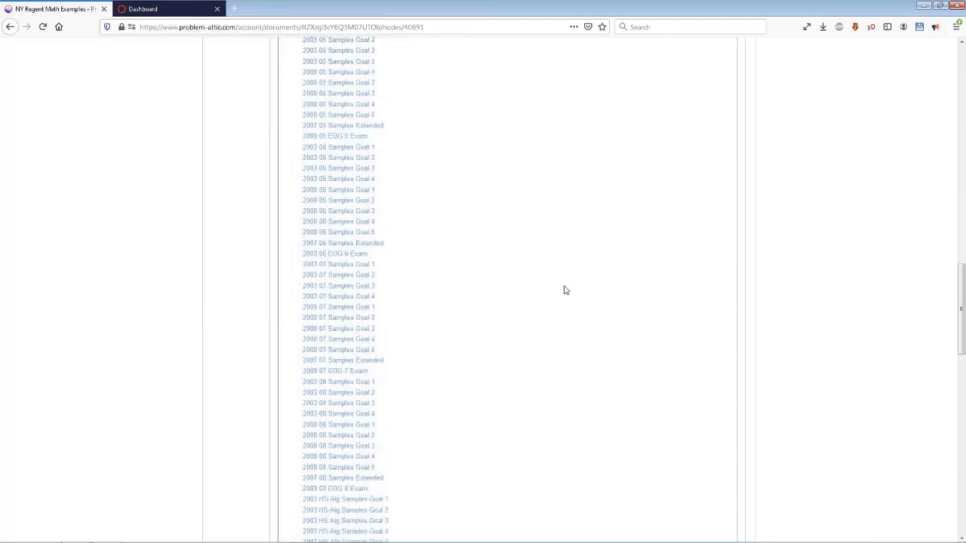
{"action": "scroll", "coordinate": [561, 291], "scroll_direction": "down", "scroll_amount": 10}
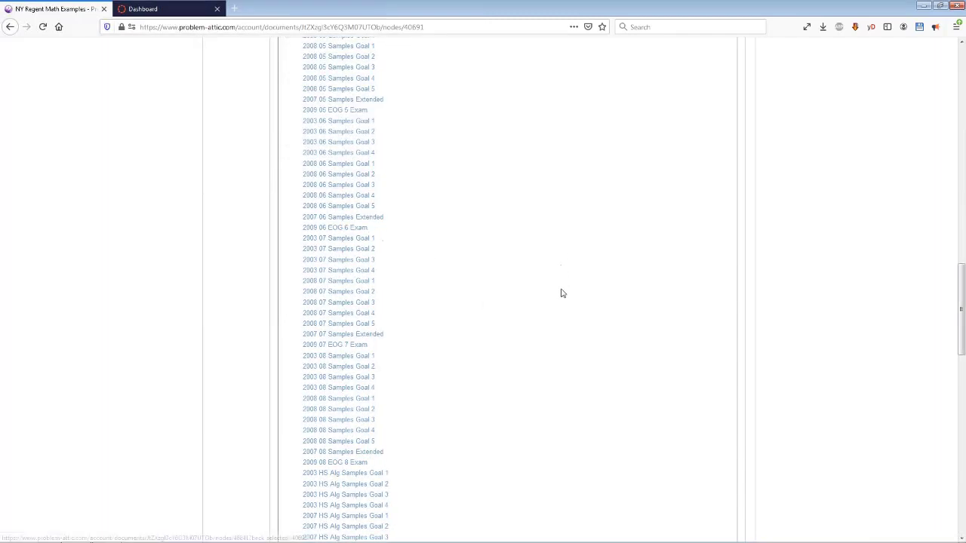
{"action": "scroll", "coordinate": [566, 297], "scroll_direction": "down", "scroll_amount": 5}
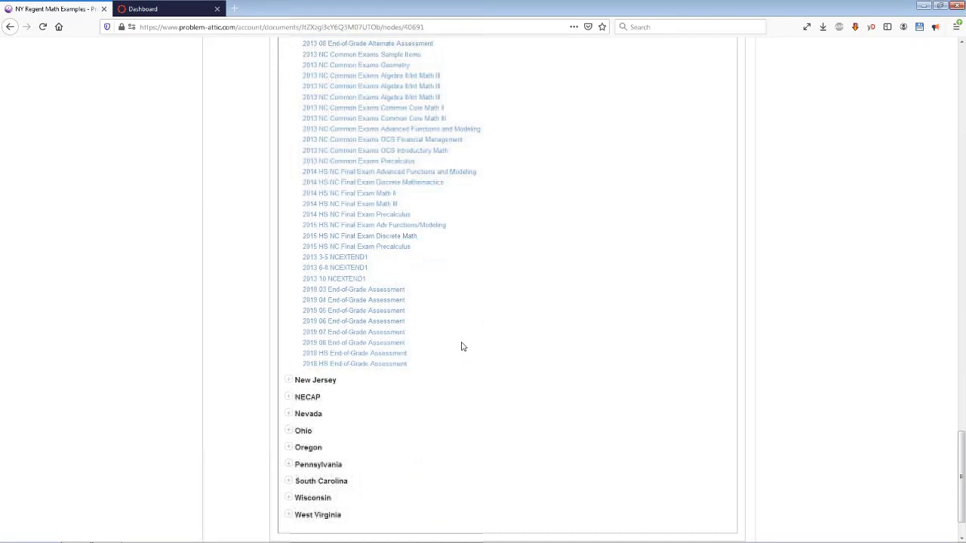
{"action": "left_click", "coordinate": [373, 348]}
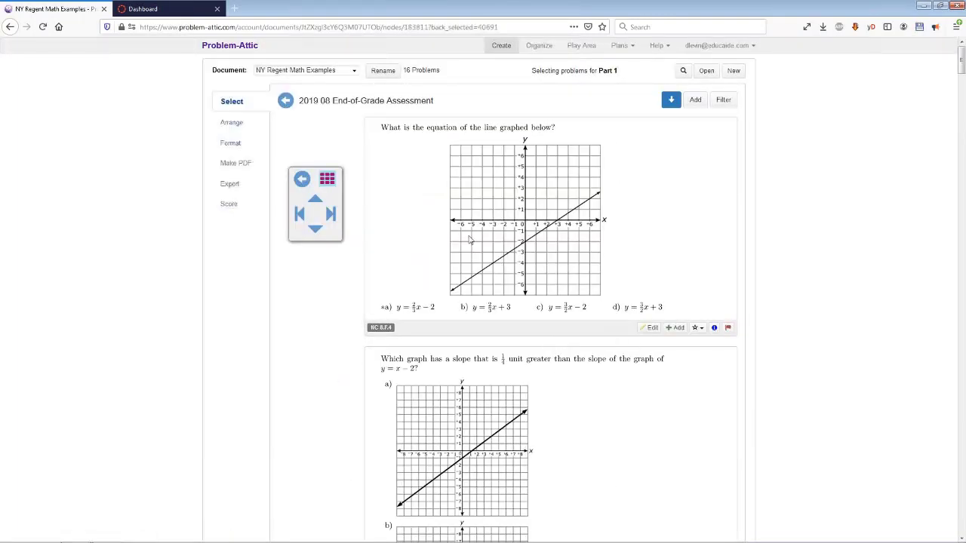
{"action": "left_click", "coordinate": [286, 103]}
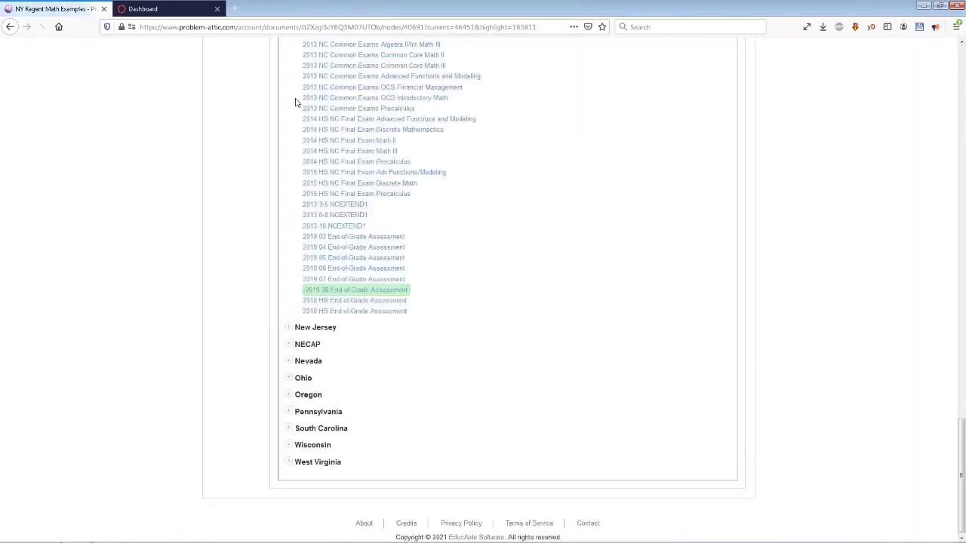
Switch the state tests to Science and look through North Carolina's list of science exams.
{"action": "scroll", "coordinate": [545, 207], "scroll_direction": "up", "scroll_amount": 3}
{"action": "scroll", "coordinate": [546, 207], "scroll_direction": "up", "scroll_amount": 10}
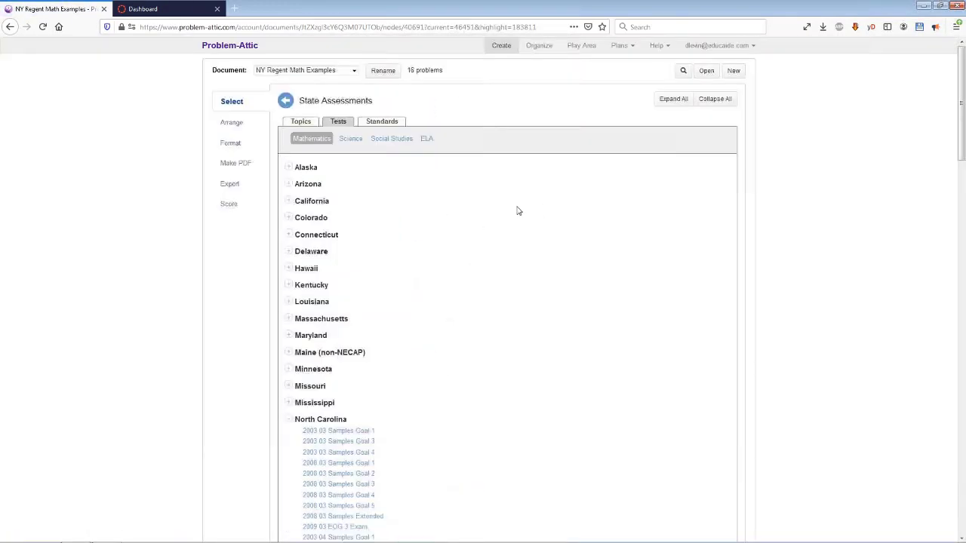
{"action": "left_click", "coordinate": [343, 140]}
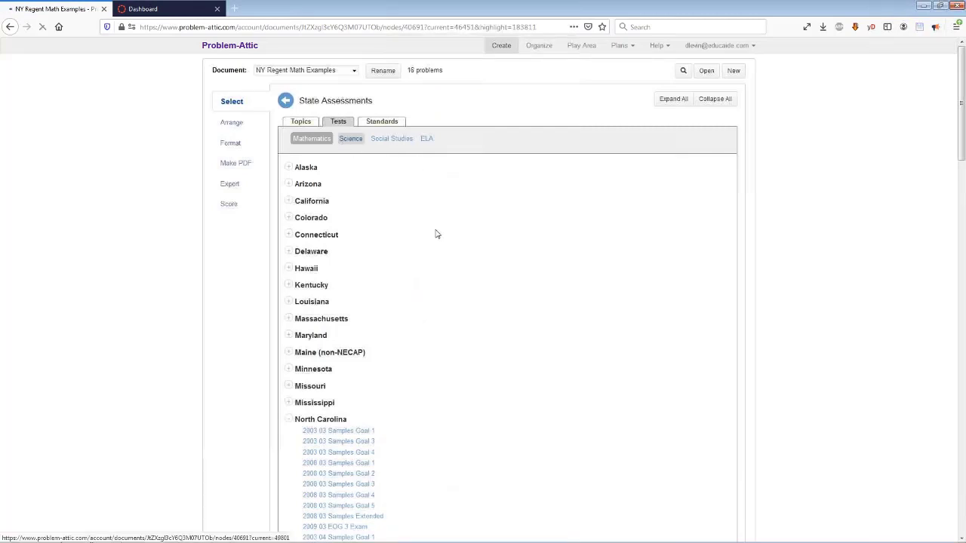
{"action": "scroll", "coordinate": [398, 347], "scroll_direction": "down", "scroll_amount": 3}
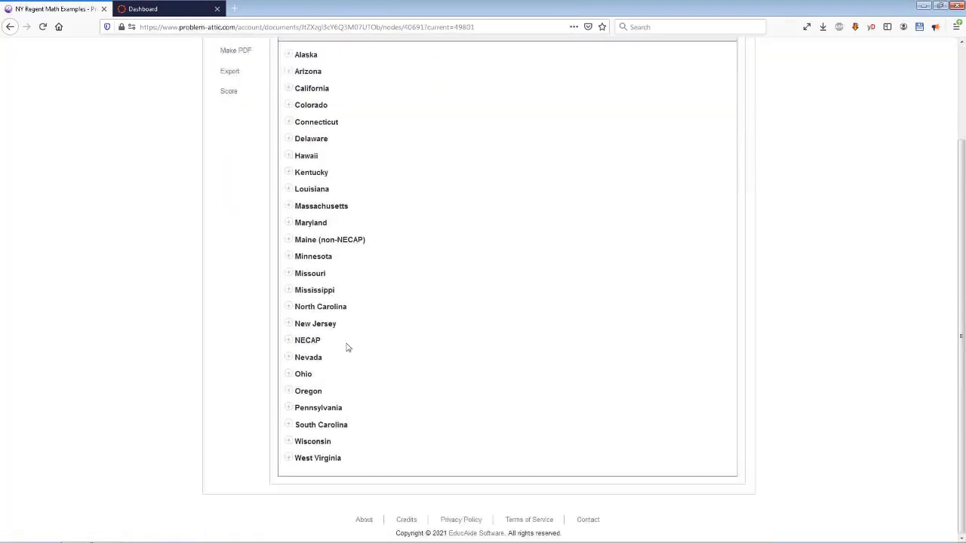
{"action": "left_click", "coordinate": [289, 308]}
{"action": "scroll", "coordinate": [481, 304], "scroll_direction": "down", "scroll_amount": 10}
{"action": "scroll", "coordinate": [475, 323], "scroll_direction": "down", "scroll_amount": 4}
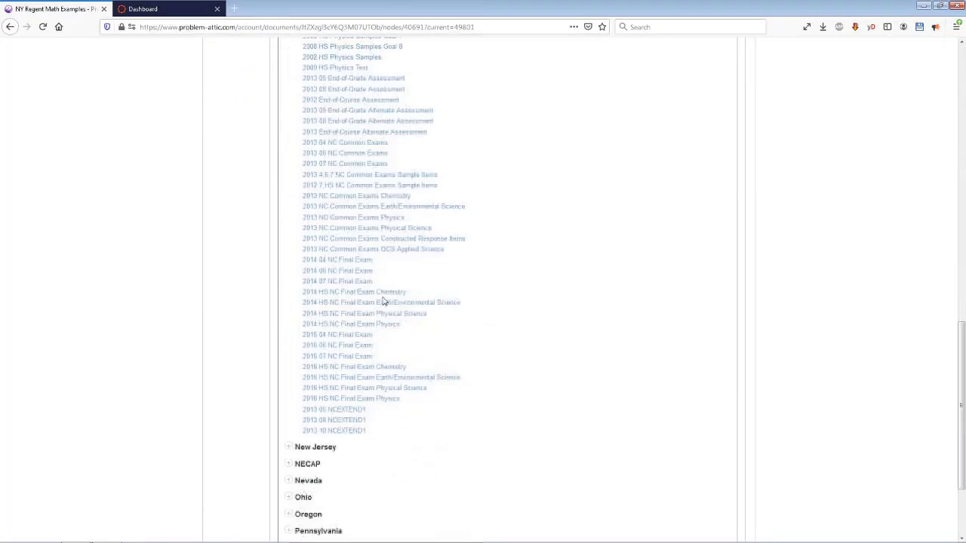
{"action": "scroll", "coordinate": [589, 282], "scroll_direction": "up", "scroll_amount": 20}
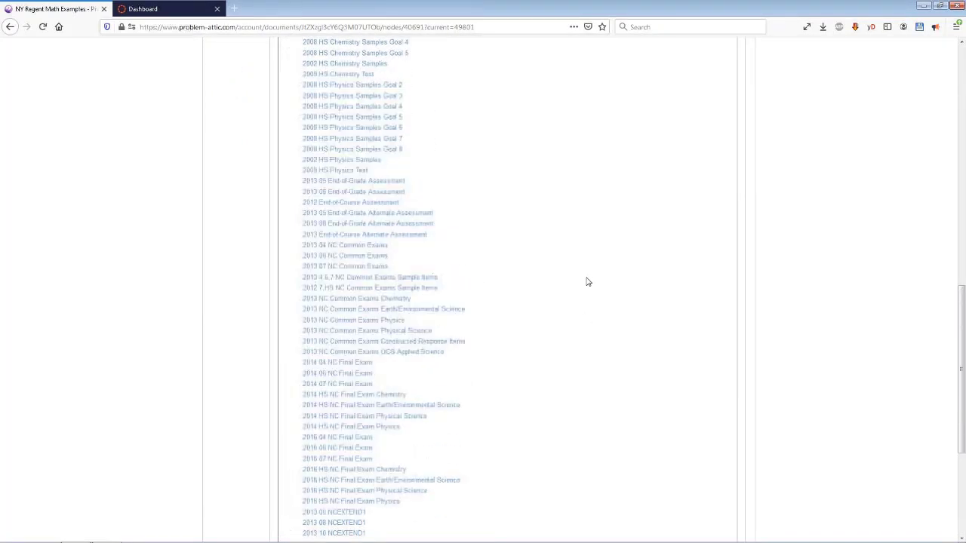
{"action": "scroll", "coordinate": [591, 279], "scroll_direction": "up", "scroll_amount": 3}
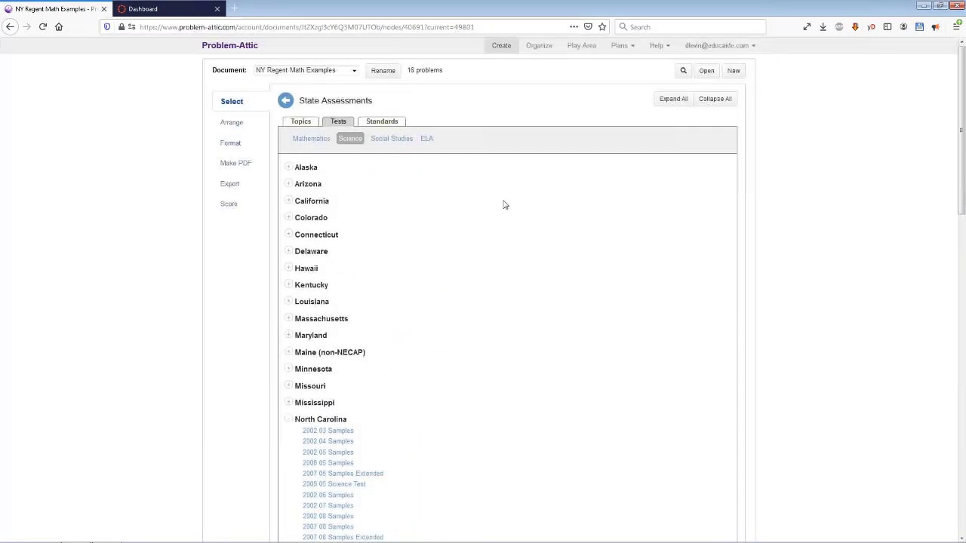
View the state science collection by standards and look through North Carolina's standards, including the 2012 Essential Standards.
{"action": "left_click", "coordinate": [387, 123]}
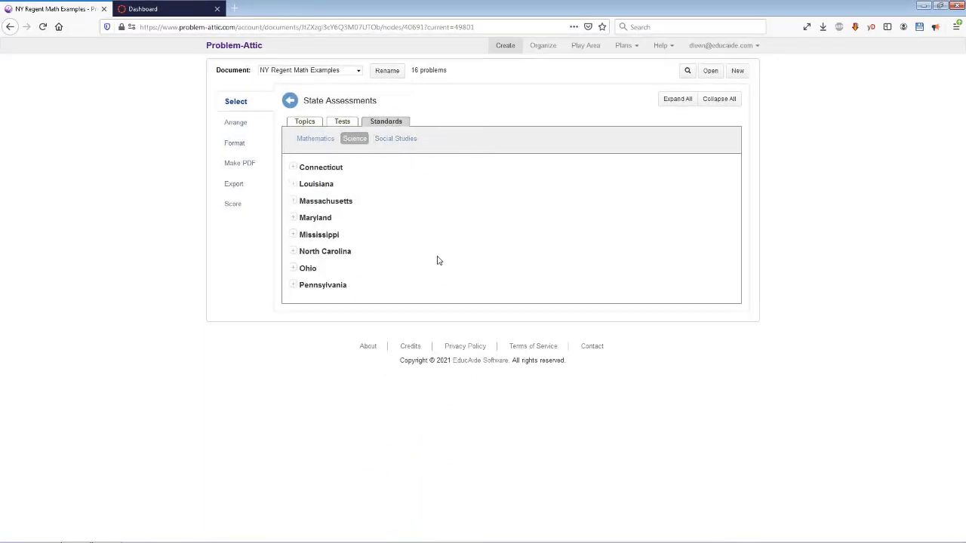
{"action": "left_click", "coordinate": [293, 253]}
{"action": "scroll", "coordinate": [507, 280], "scroll_direction": "down", "scroll_amount": 10}
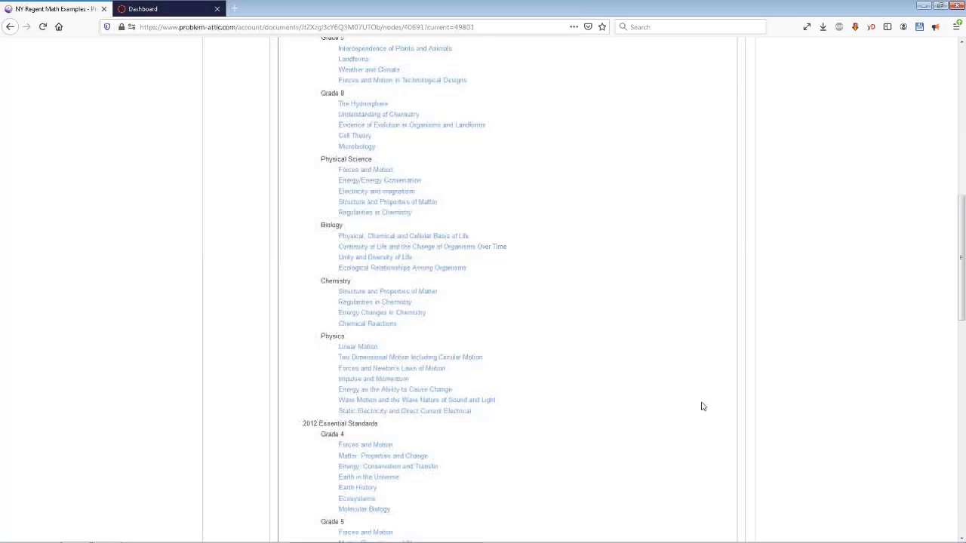
{"action": "scroll", "coordinate": [551, 362], "scroll_direction": "down", "scroll_amount": 5}
{"action": "scroll", "coordinate": [546, 377], "scroll_direction": "down", "scroll_amount": 3}
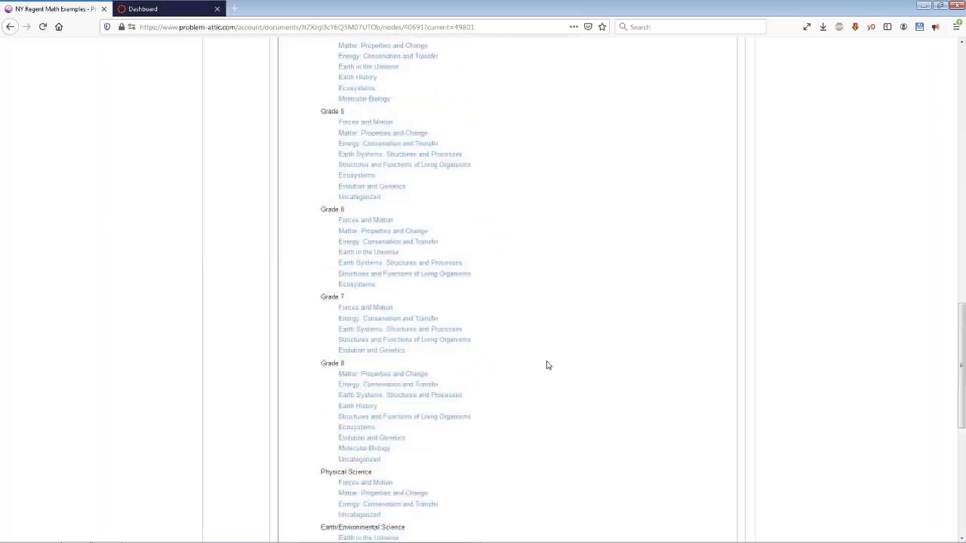
{"action": "scroll", "coordinate": [547, 362], "scroll_direction": "down", "scroll_amount": 6}
{"action": "scroll", "coordinate": [548, 359], "scroll_direction": "down", "scroll_amount": 3}
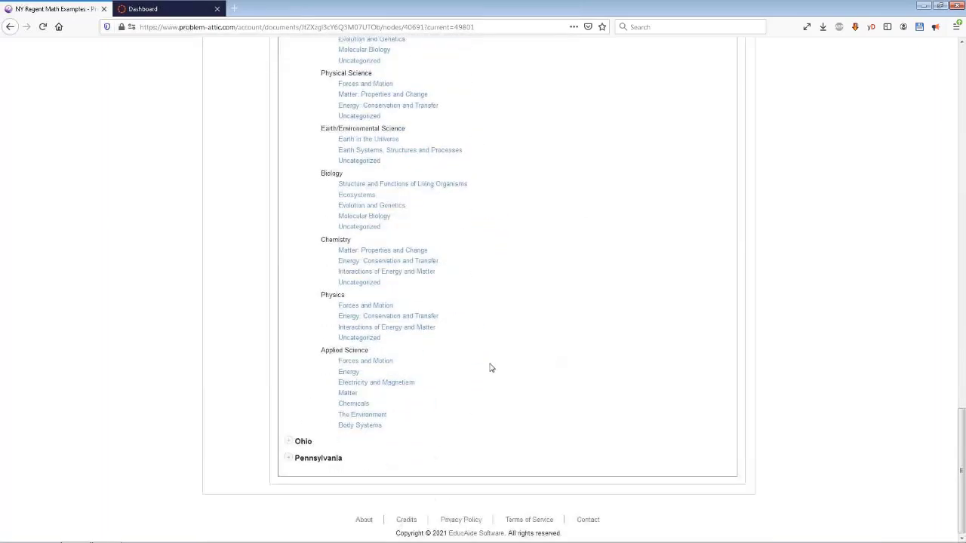
{"action": "scroll", "coordinate": [422, 204], "scroll_direction": "up", "scroll_amount": 1}
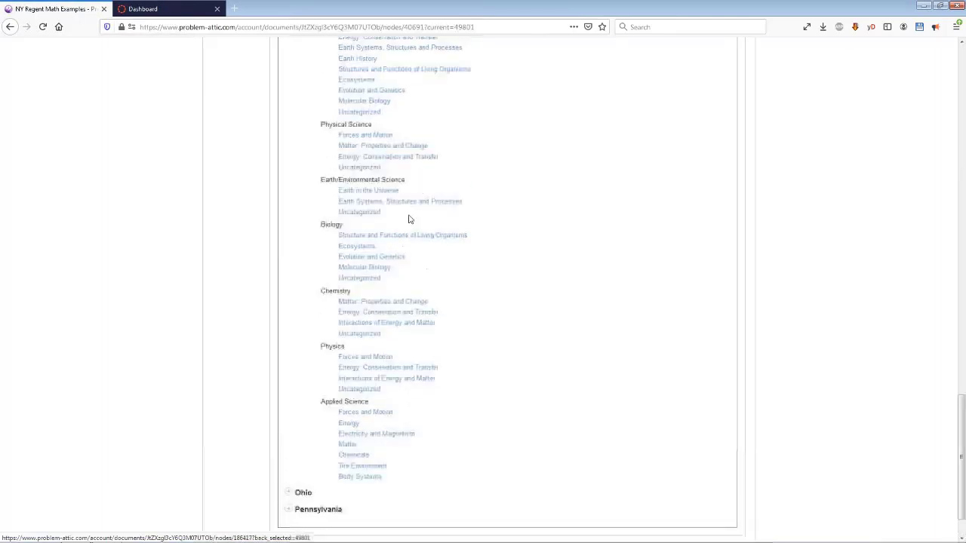
Open Forces and Motion under North Carolina's Physical Science standards and examine its problems and their standard labels.
{"action": "left_click", "coordinate": [377, 136]}
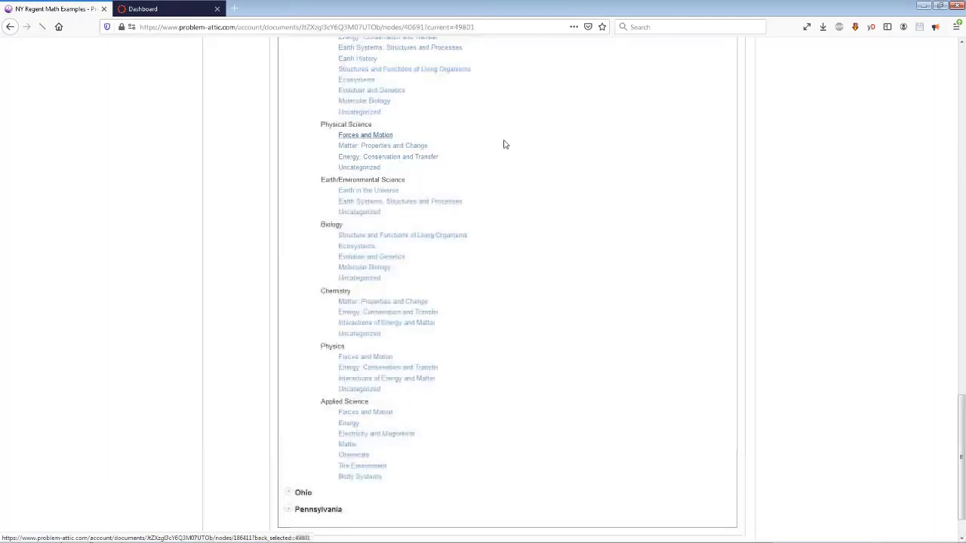
{"action": "scroll", "coordinate": [419, 259], "scroll_direction": "down", "scroll_amount": 3}
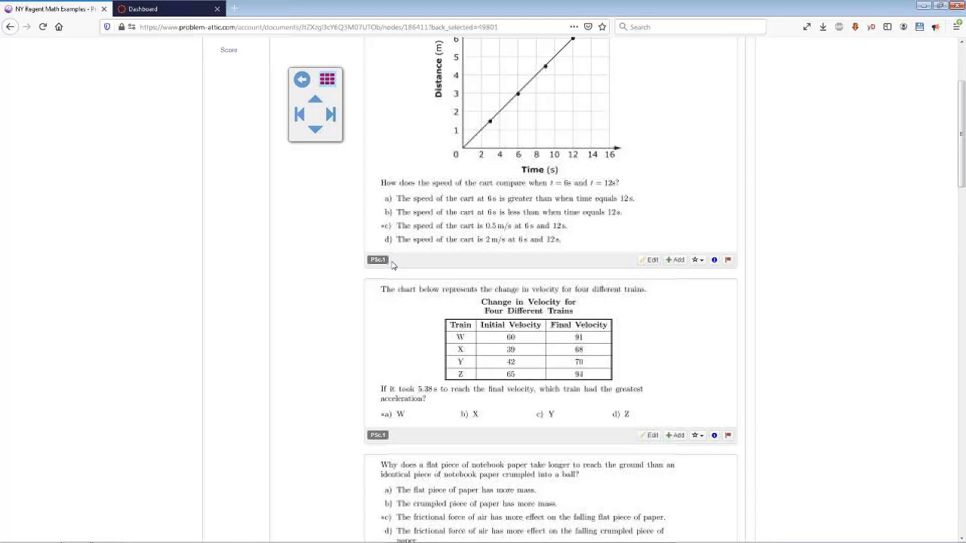
{"action": "scroll", "coordinate": [391, 264], "scroll_direction": "up", "scroll_amount": 1}
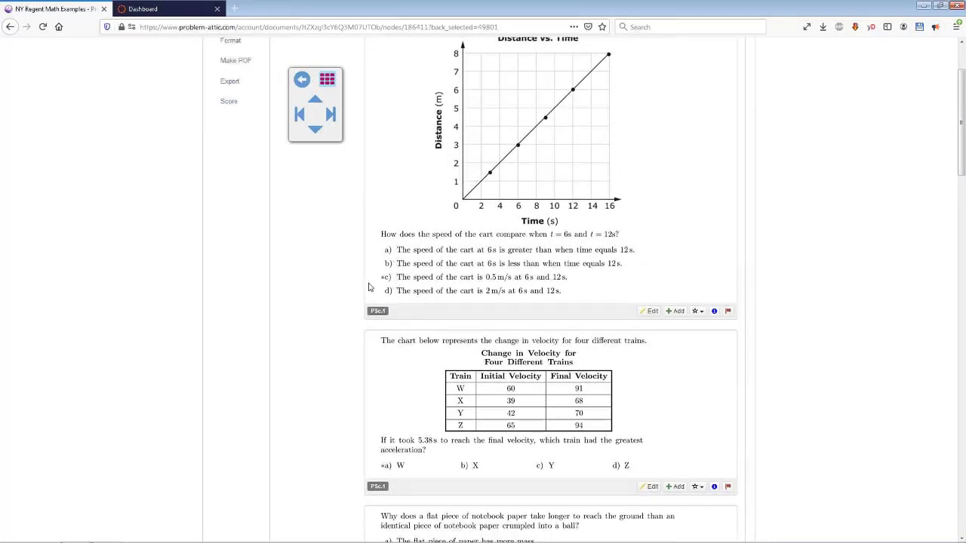
{"action": "scroll", "coordinate": [414, 302], "scroll_direction": "up", "scroll_amount": 2}
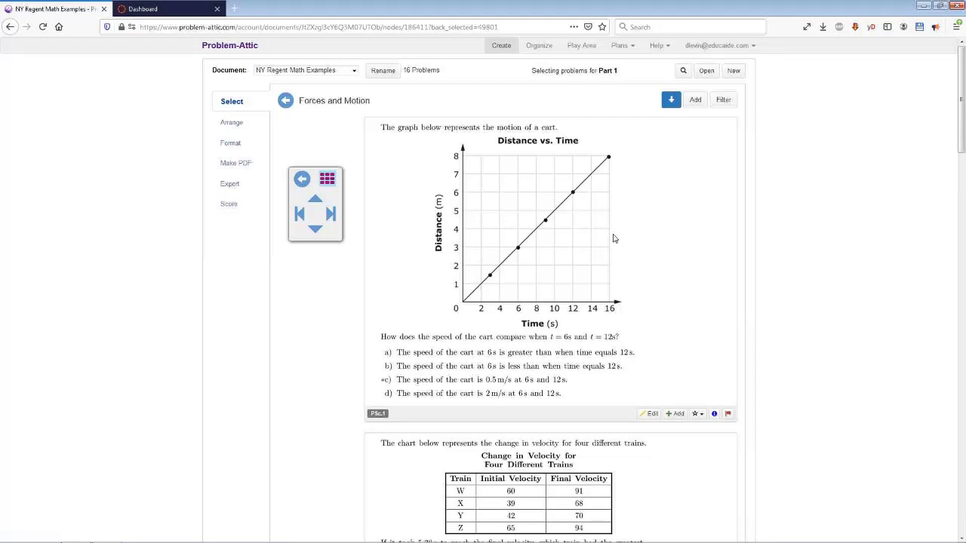
{"action": "scroll", "coordinate": [613, 239], "scroll_direction": "down", "scroll_amount": 10}
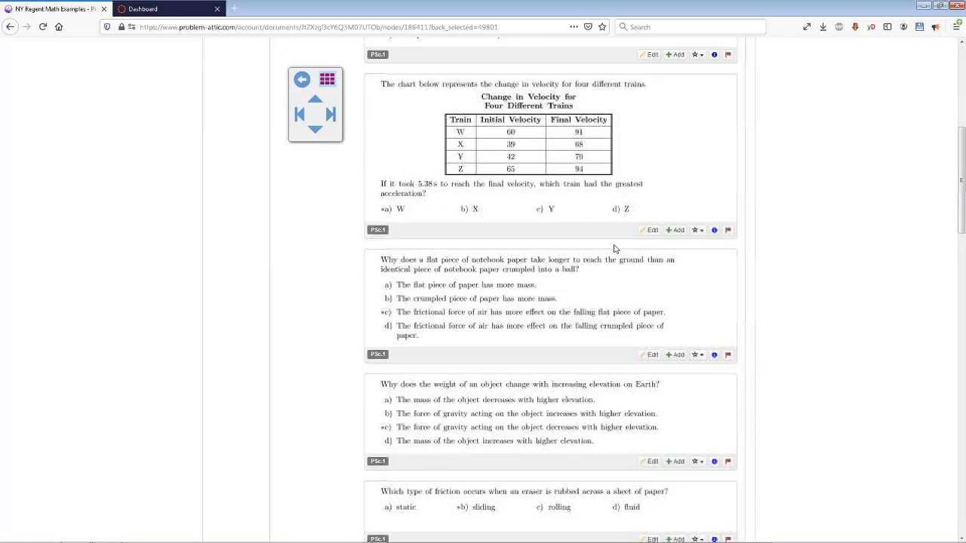
{"action": "scroll", "coordinate": [615, 249], "scroll_direction": "down", "scroll_amount": 5}
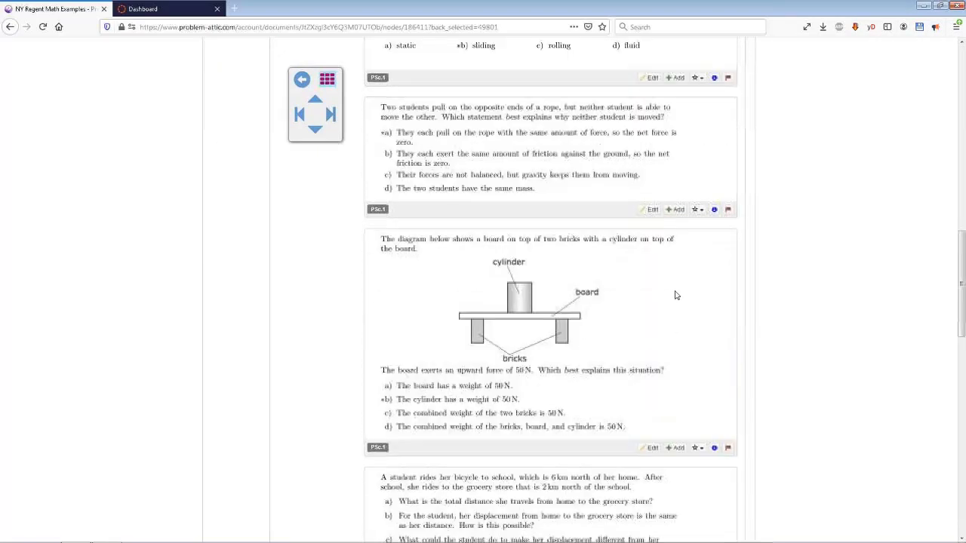
{"action": "scroll", "coordinate": [628, 308], "scroll_direction": "up", "scroll_amount": 15}
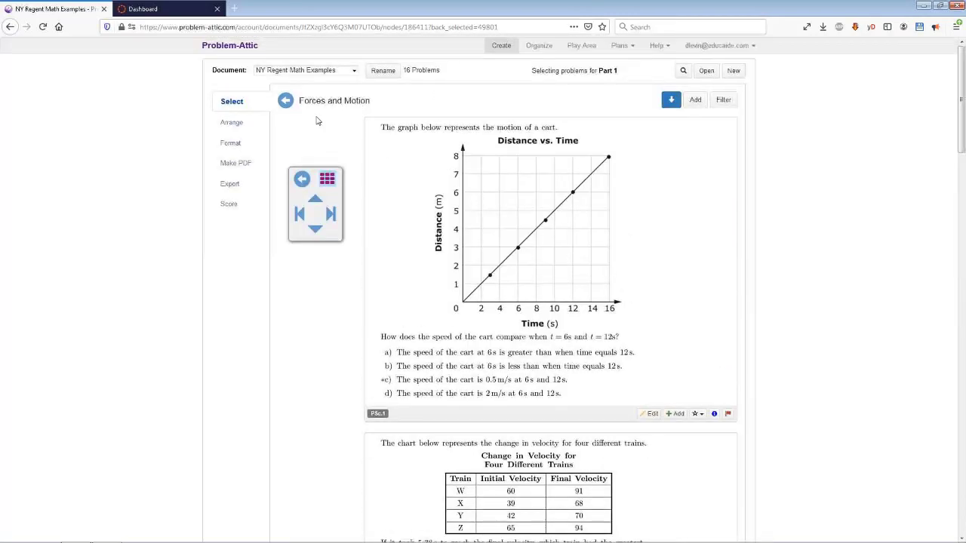
Leave the Forces and Motion problems and the State Assessments collection, returning to the problem database overview.
{"action": "left_click", "coordinate": [285, 100]}
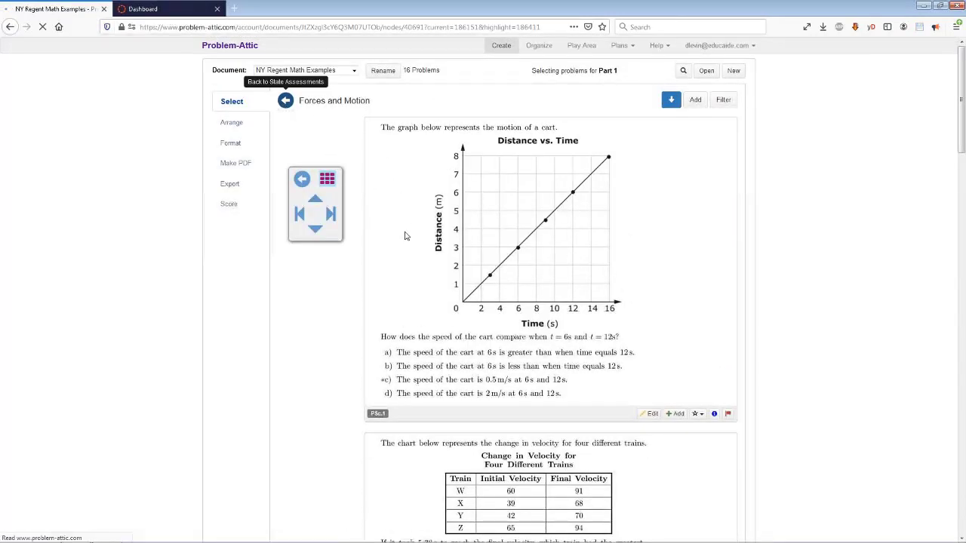
{"action": "scroll", "coordinate": [420, 271], "scroll_direction": "up", "scroll_amount": 10}
{"action": "scroll", "coordinate": [423, 271], "scroll_direction": "up", "scroll_amount": 10}
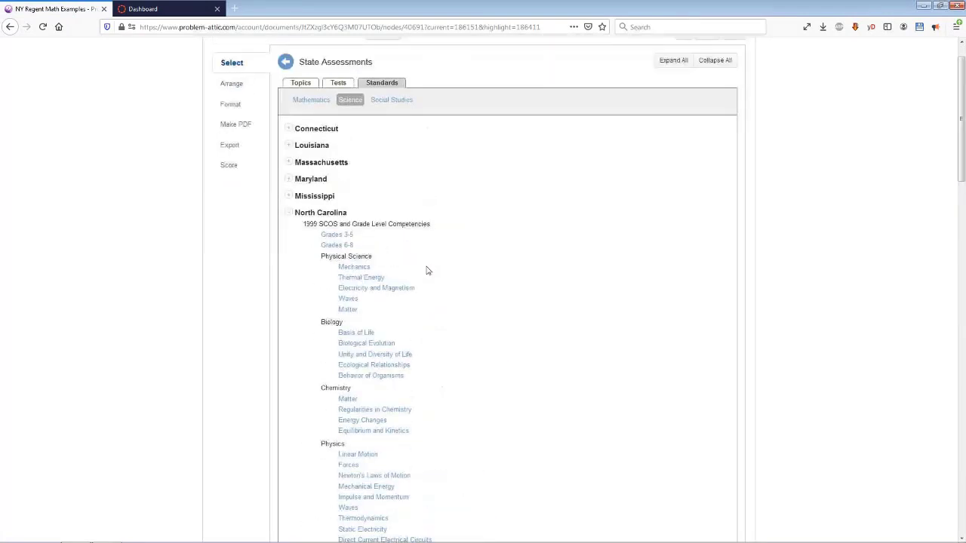
{"action": "left_click", "coordinate": [286, 100]}
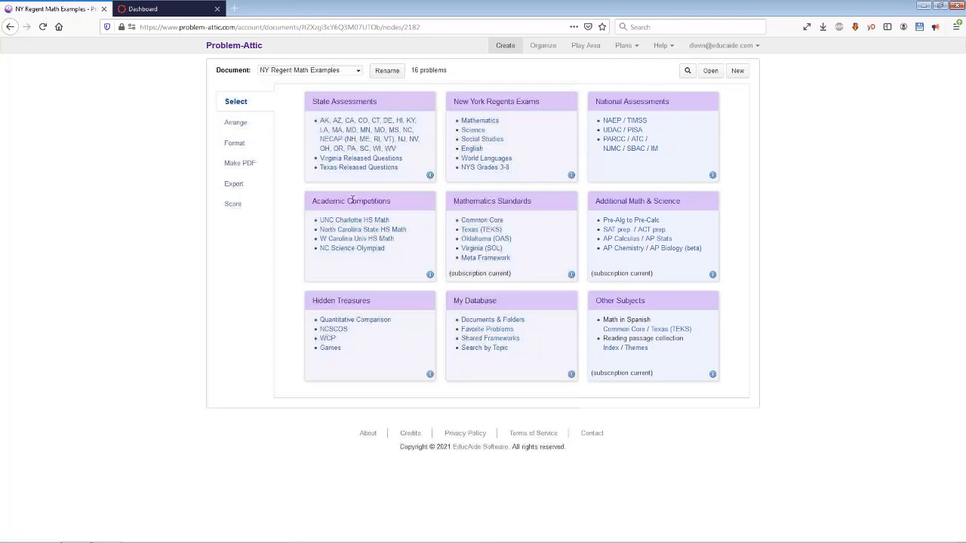
View Illustrative Mathematics Grade 7 Unit 2 Lesson 2 in the PARCC / ATC / NJMC / SBAC / IM collection, and go back.
{"action": "left_click", "coordinate": [656, 149]}
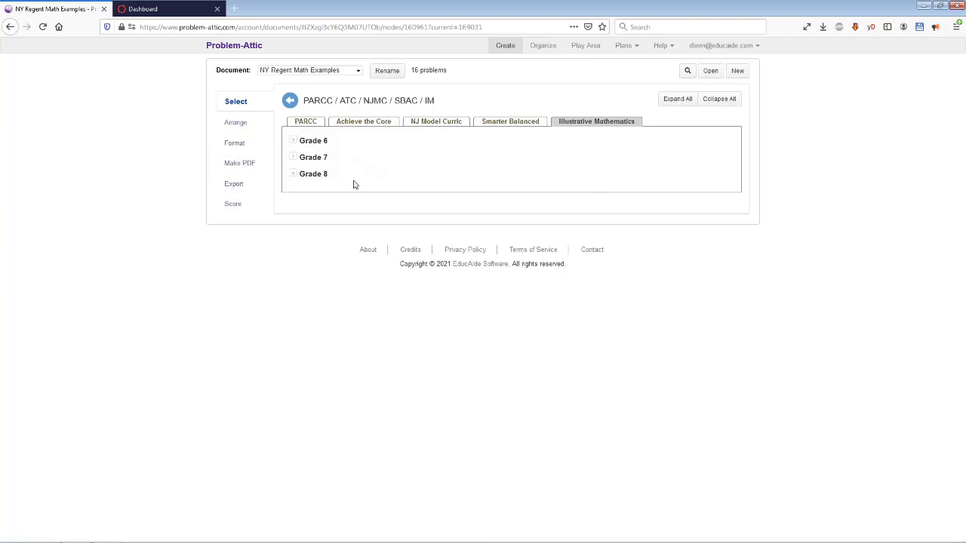
{"action": "left_click", "coordinate": [294, 157]}
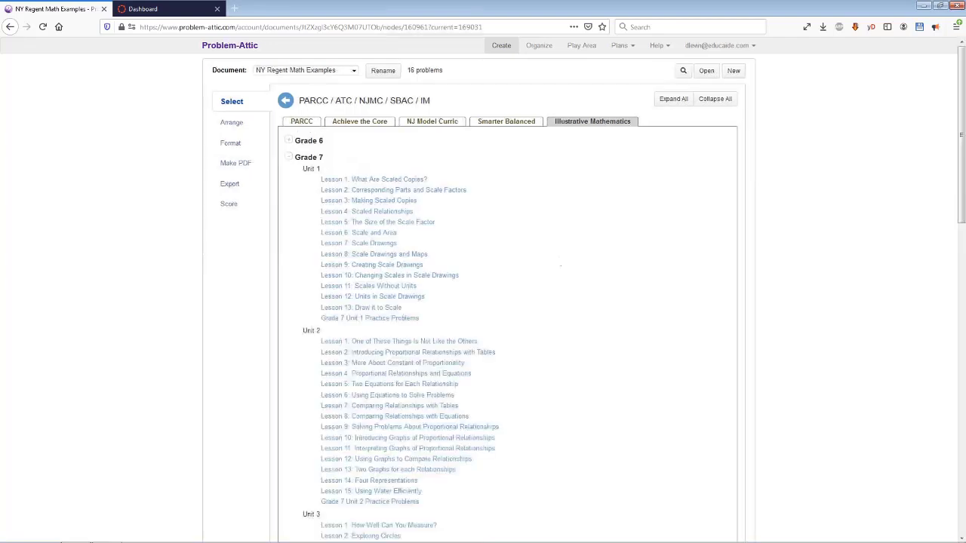
{"action": "left_click", "coordinate": [393, 355]}
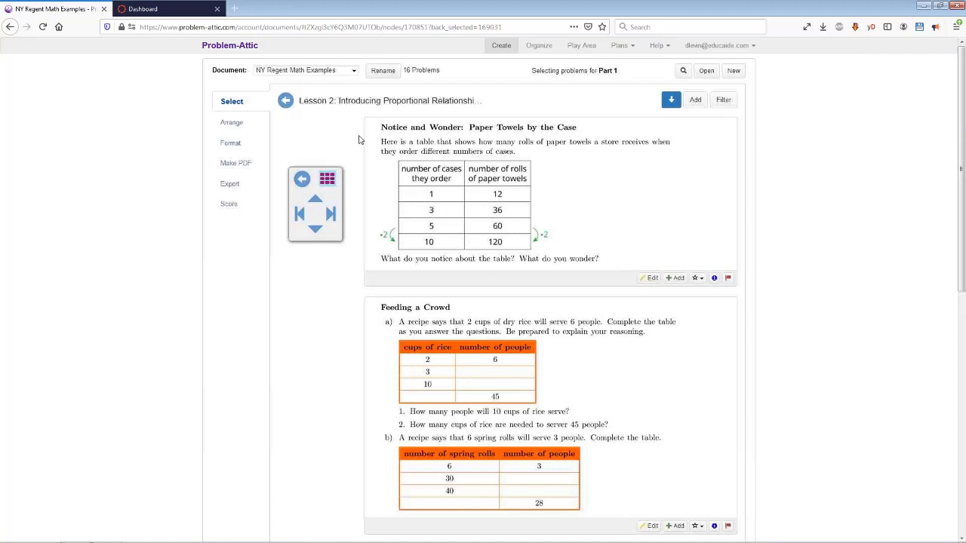
{"action": "left_click", "coordinate": [286, 103]}
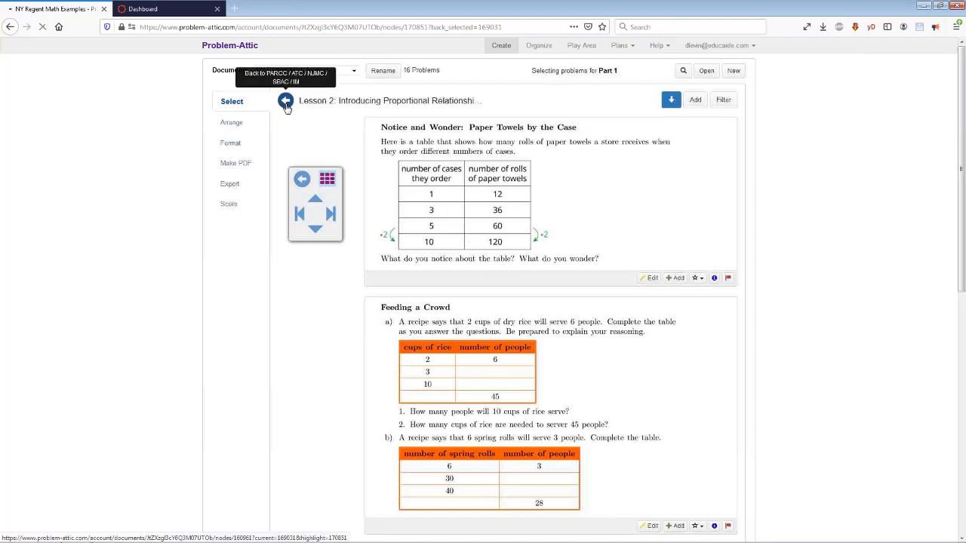
View the Smarter Balanced collection's Language Arts tests and the PARCC collection's subjects.
{"action": "scroll", "coordinate": [504, 112], "scroll_direction": "up", "scroll_amount": 1}
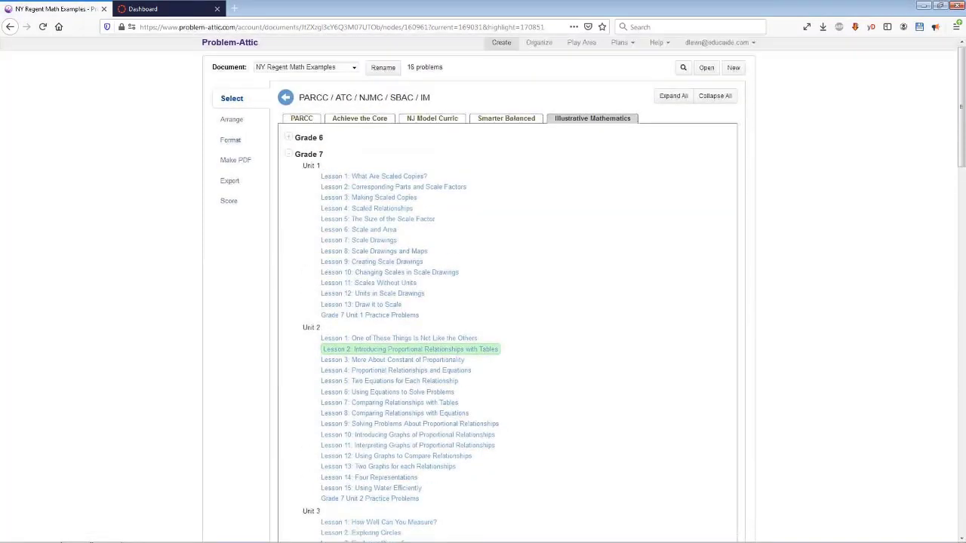
{"action": "left_click", "coordinate": [514, 122]}
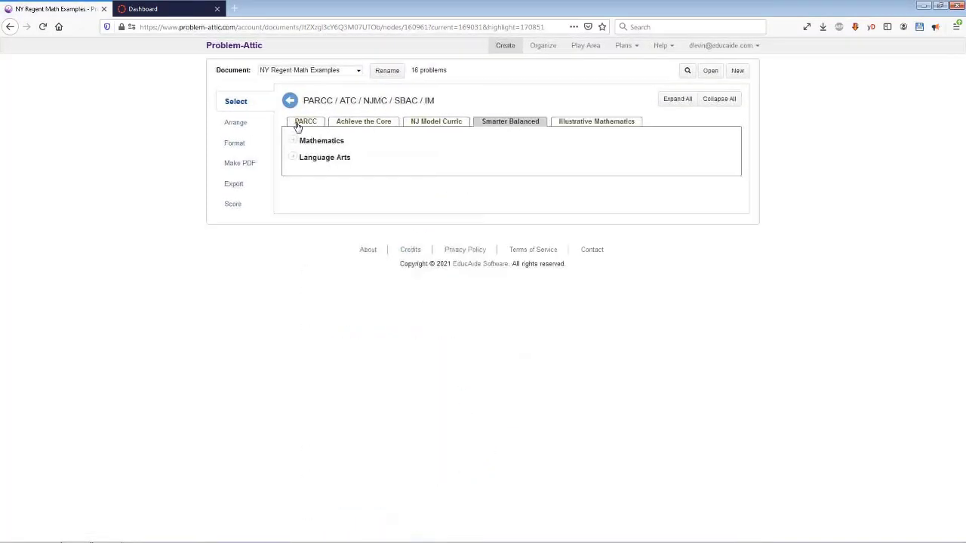
{"action": "left_click", "coordinate": [293, 159]}
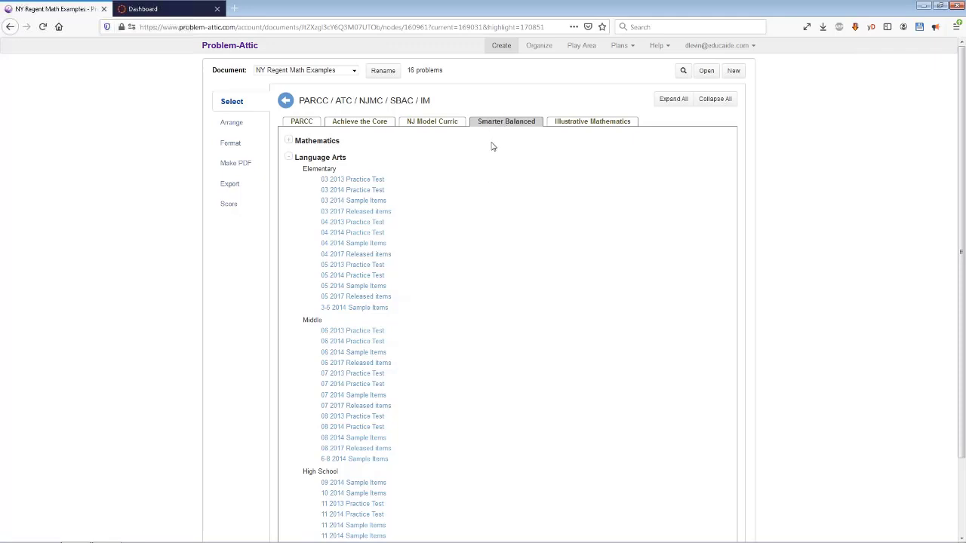
{"action": "left_click", "coordinate": [304, 123]}
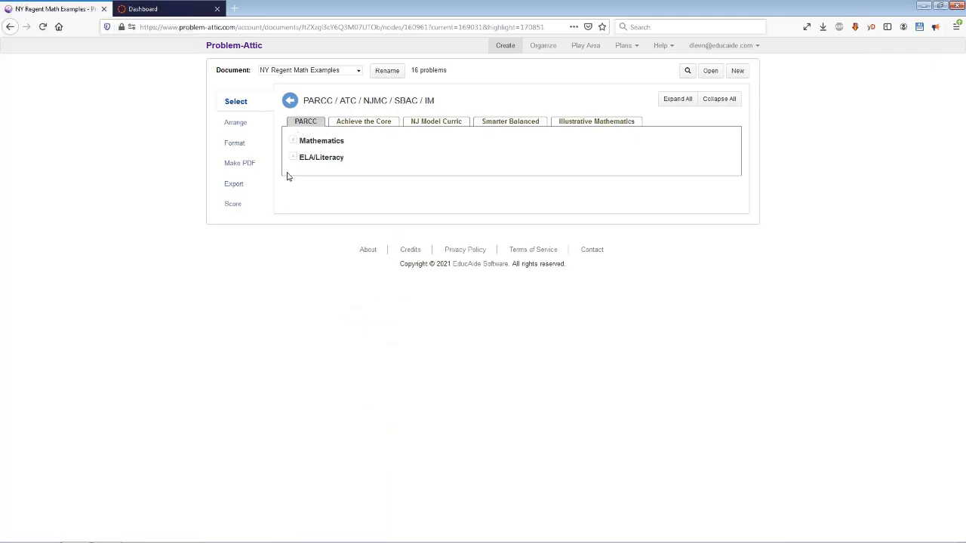
View the NJ Model Curriculum Language Arts units and the Achieve the Core subjects, and return to the problem database overview.
{"action": "left_click", "coordinate": [428, 129]}
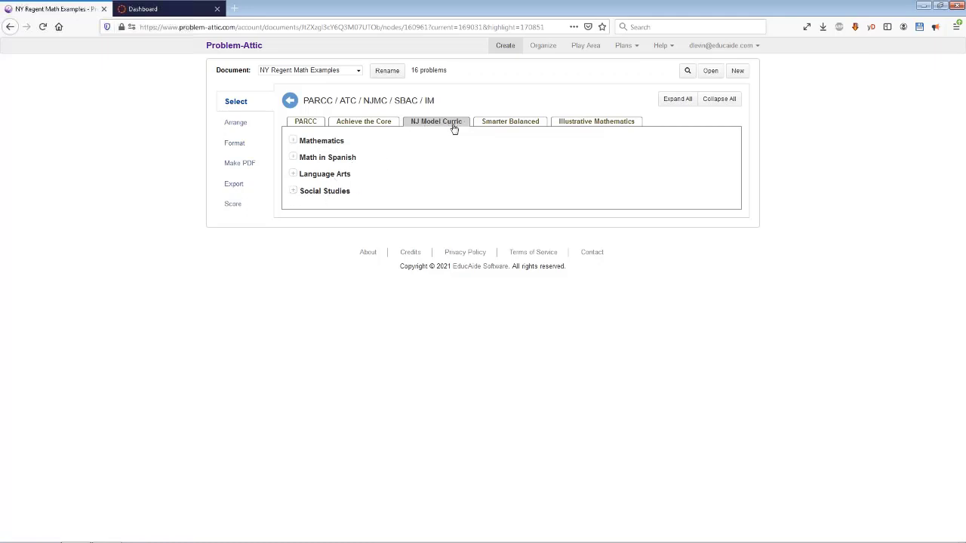
{"action": "left_click", "coordinate": [294, 175]}
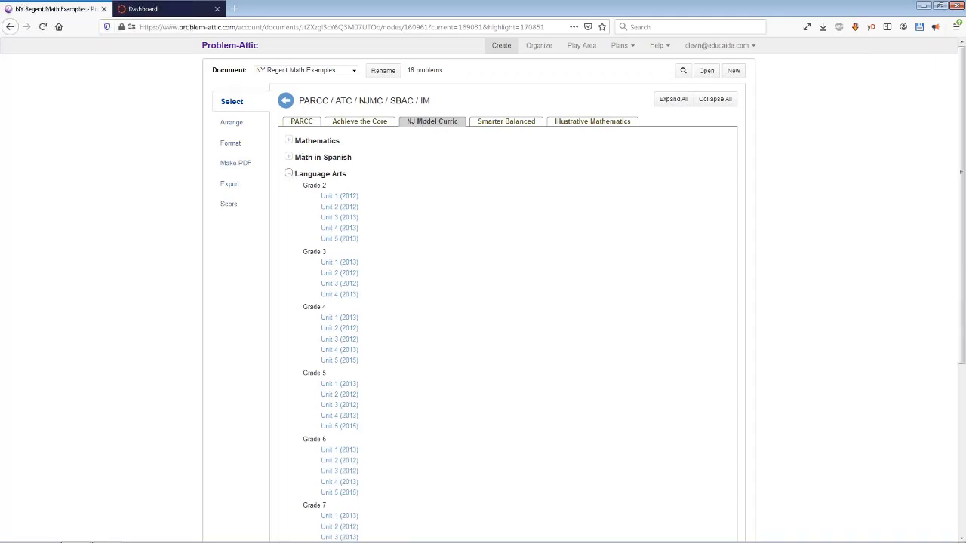
{"action": "left_click", "coordinate": [289, 175]}
{"action": "left_click", "coordinate": [371, 124]}
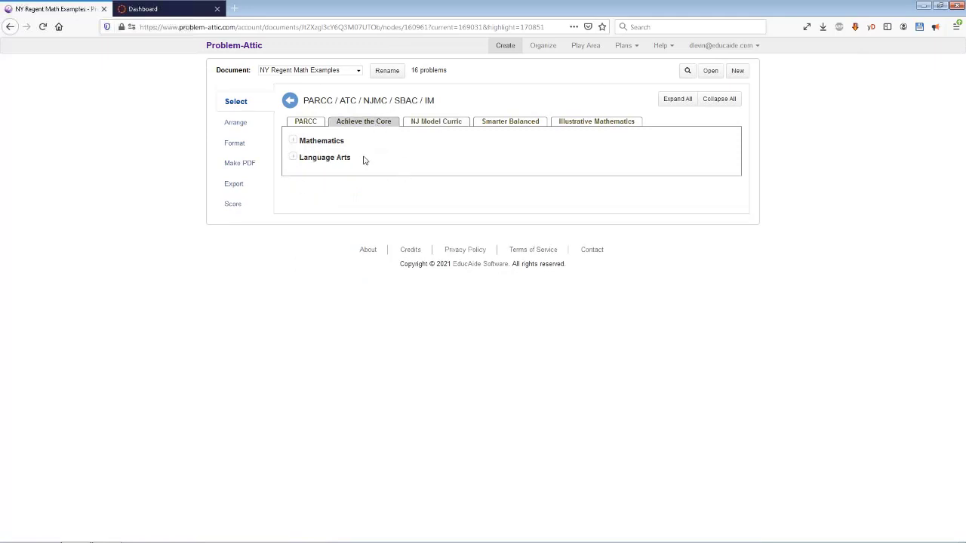
{"action": "left_click", "coordinate": [298, 101]}
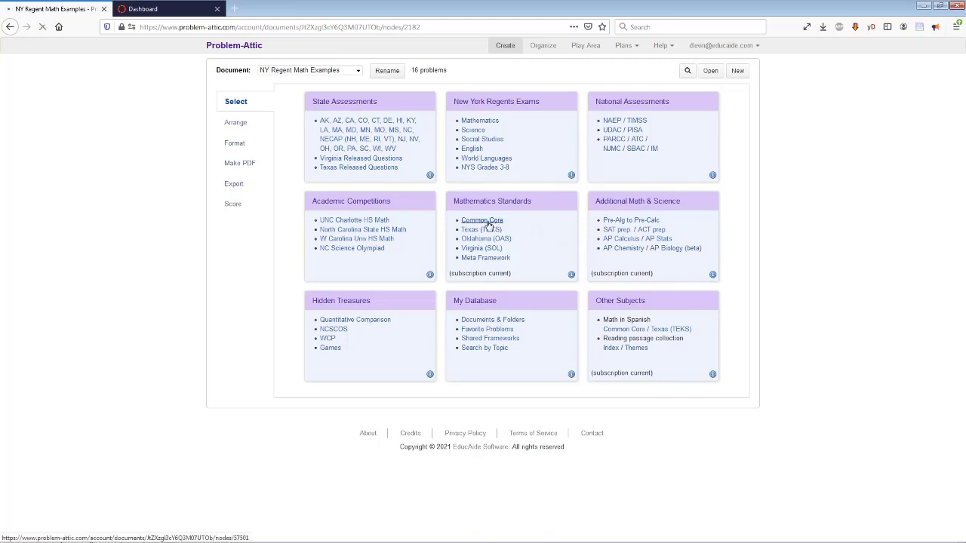
Open the Common Core Grade 8 Functions standard 8.F.1, "Understand functions; identify graphs of functions".
{"action": "left_click", "coordinate": [488, 222]}
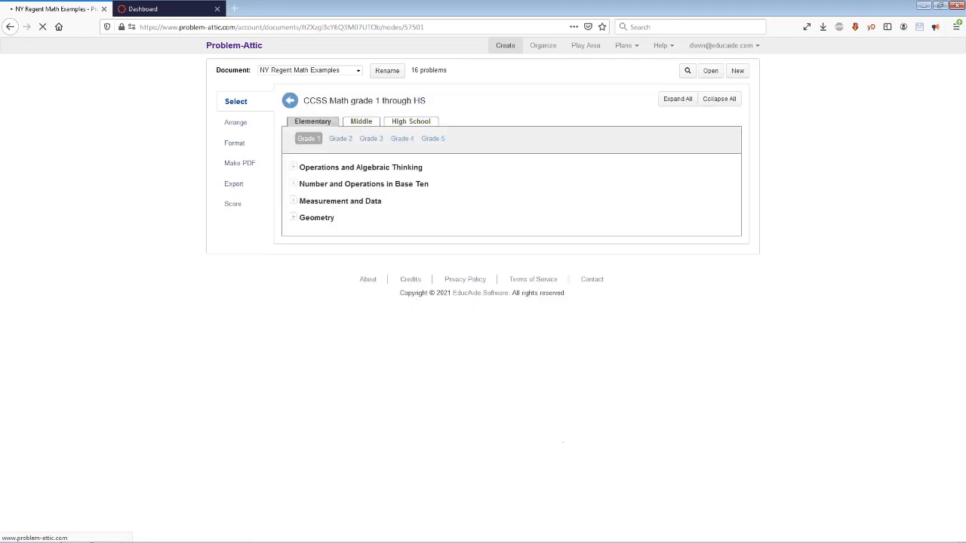
{"action": "left_click", "coordinate": [362, 123]}
{"action": "left_click", "coordinate": [372, 139]}
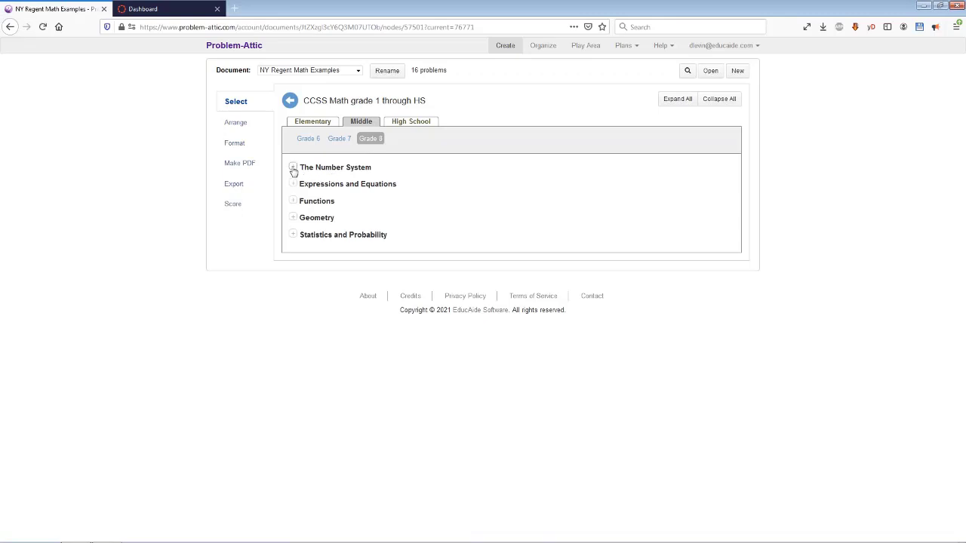
{"action": "left_click", "coordinate": [295, 202]}
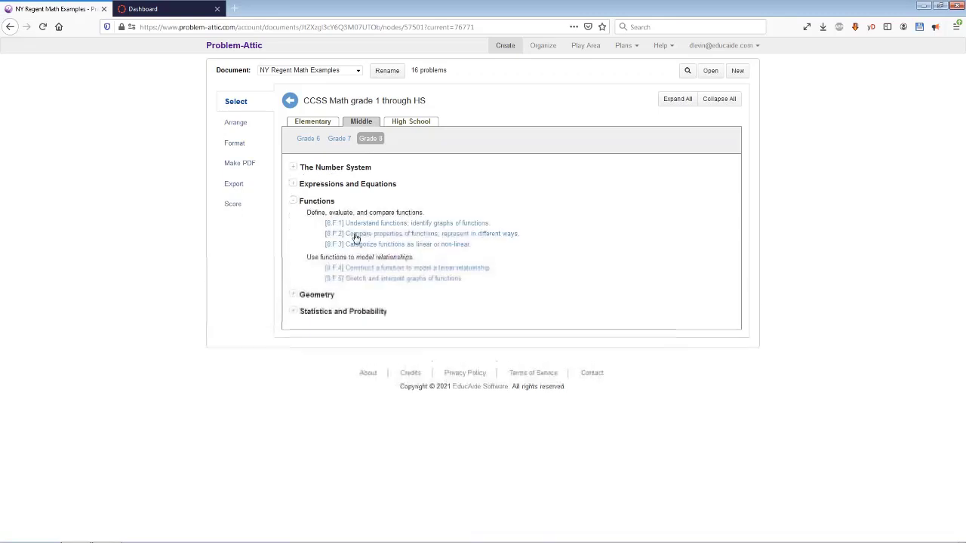
{"action": "mouse_move", "coordinate": [365, 281]}
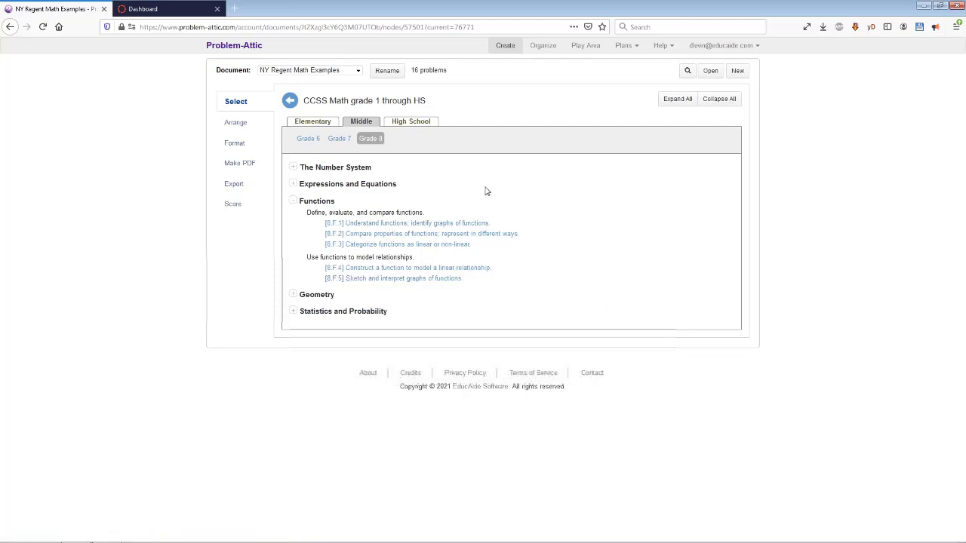
{"action": "left_click", "coordinate": [463, 225]}
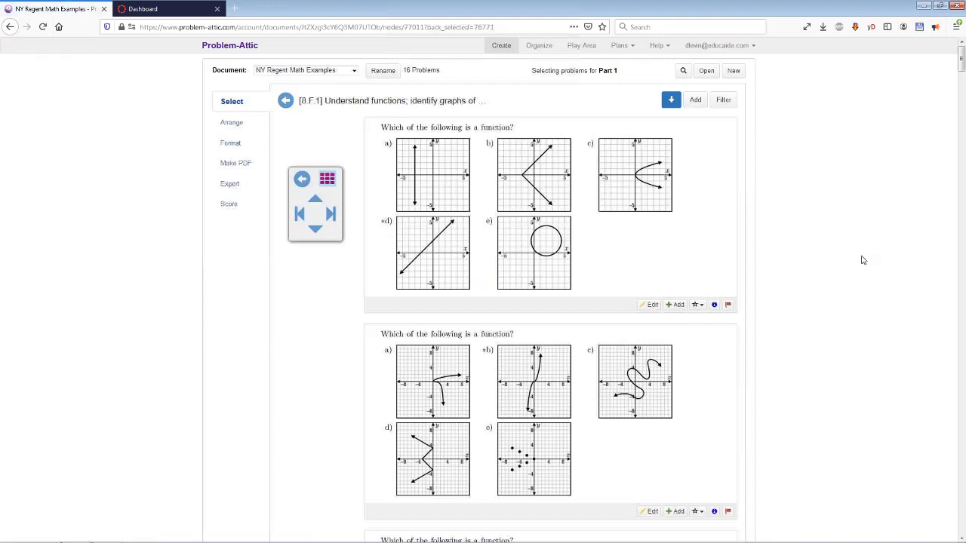
Look through the 8.F.1 function and graph problems, and leave the Common Core collection for the problem database overview.
{"action": "scroll", "coordinate": [863, 261], "scroll_direction": "down", "scroll_amount": 1}
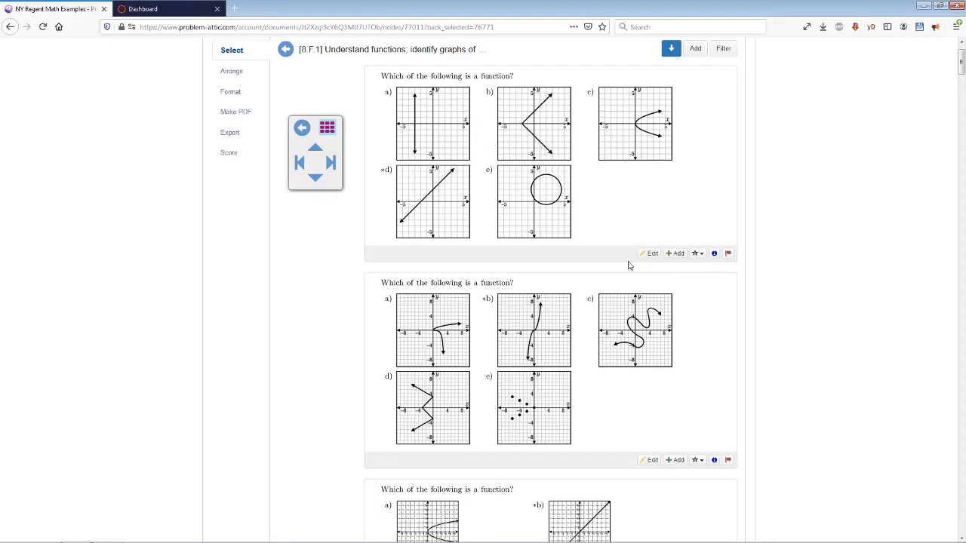
{"action": "scroll", "coordinate": [791, 257], "scroll_direction": "down", "scroll_amount": 13}
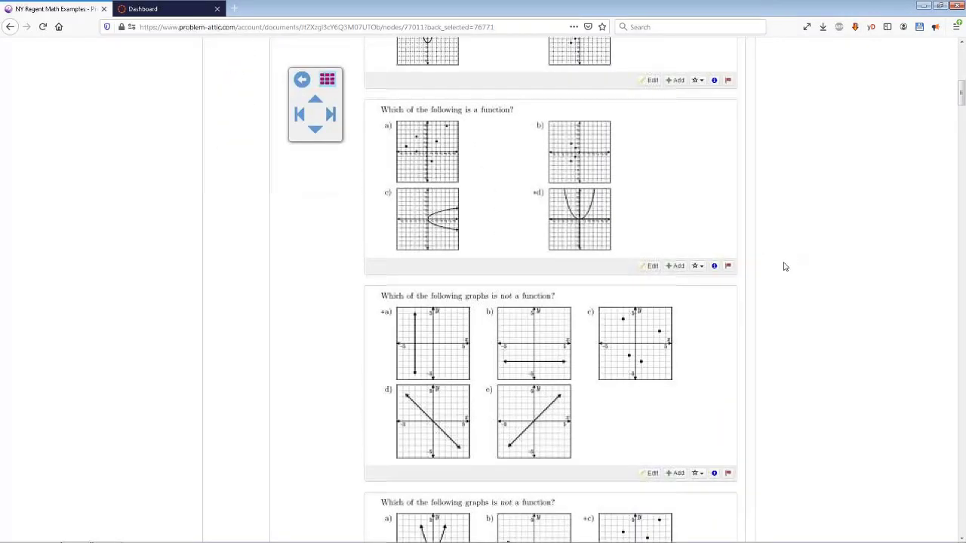
{"action": "scroll", "coordinate": [649, 268], "scroll_direction": "down", "scroll_amount": 9}
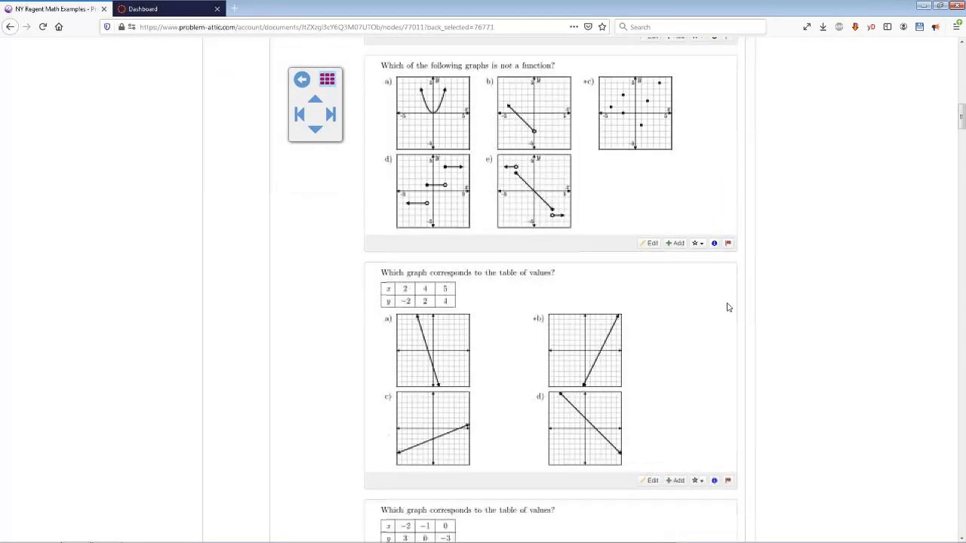
{"action": "scroll", "coordinate": [690, 331], "scroll_direction": "down", "scroll_amount": 10}
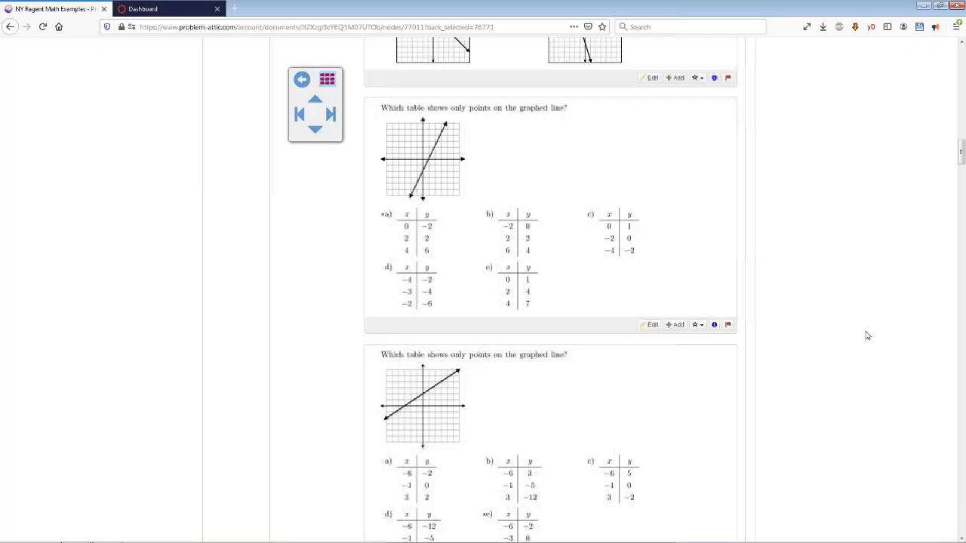
{"action": "scroll", "coordinate": [867, 336], "scroll_direction": "up", "scroll_amount": 8}
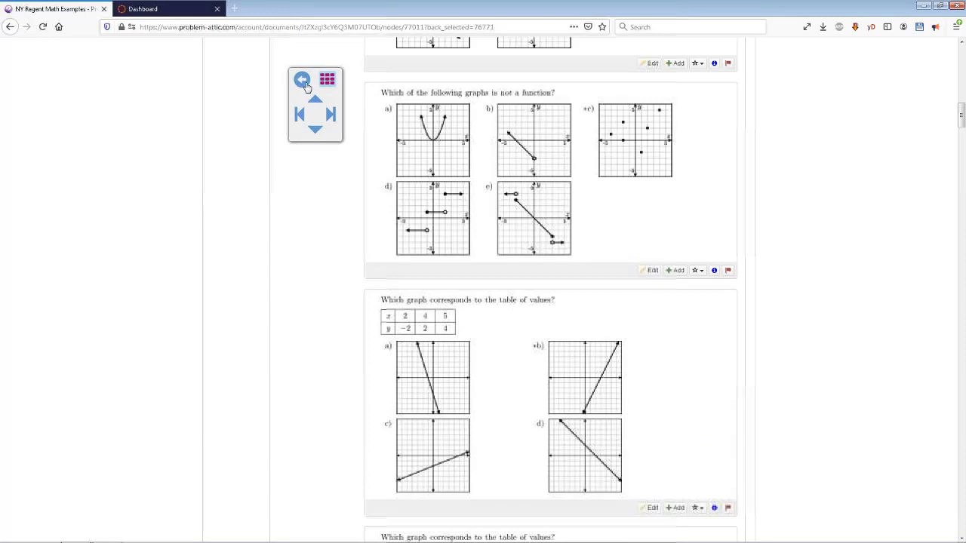
{"action": "left_click", "coordinate": [302, 79]}
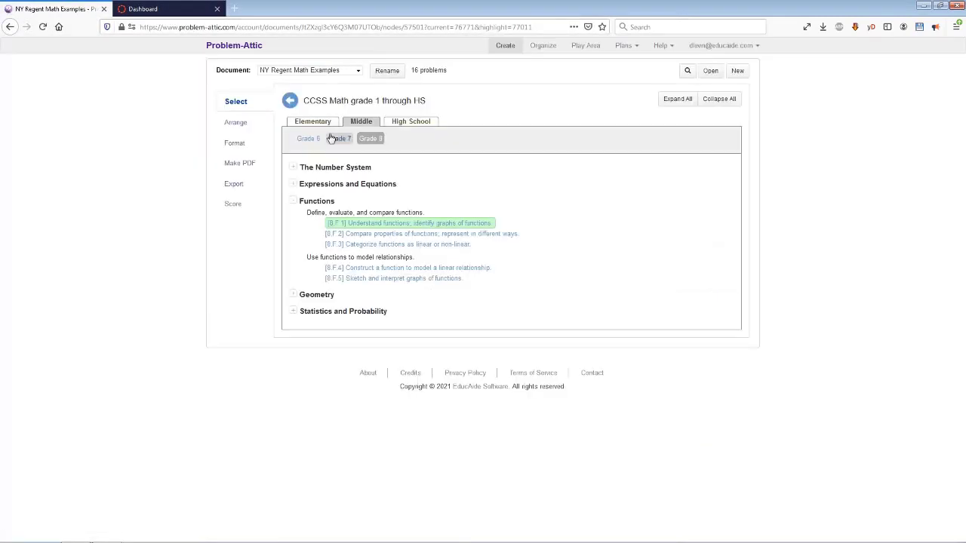
{"action": "left_click", "coordinate": [291, 103]}
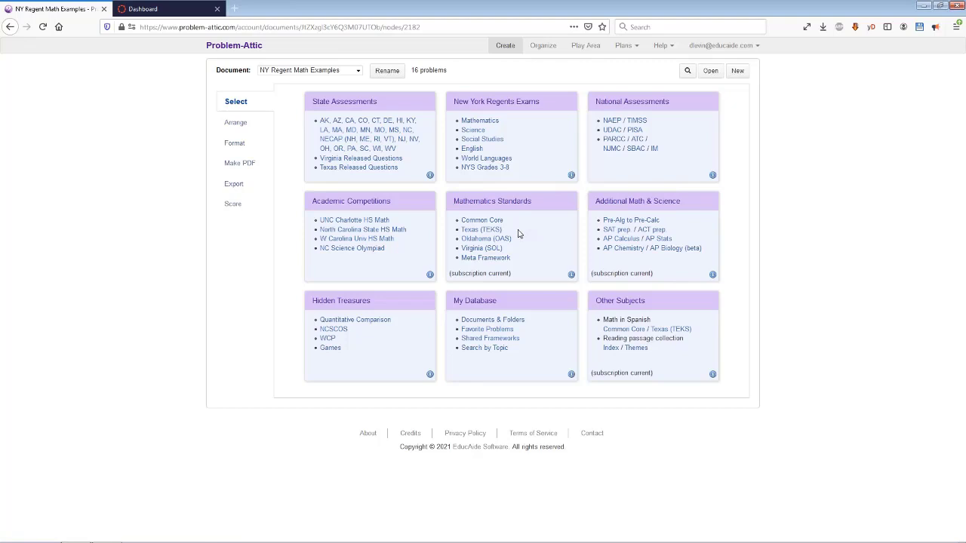
Expand all Elem/Middle topics in the Meta Framework, look through them, and return to the problem database overview.
{"action": "left_click", "coordinate": [487, 259]}
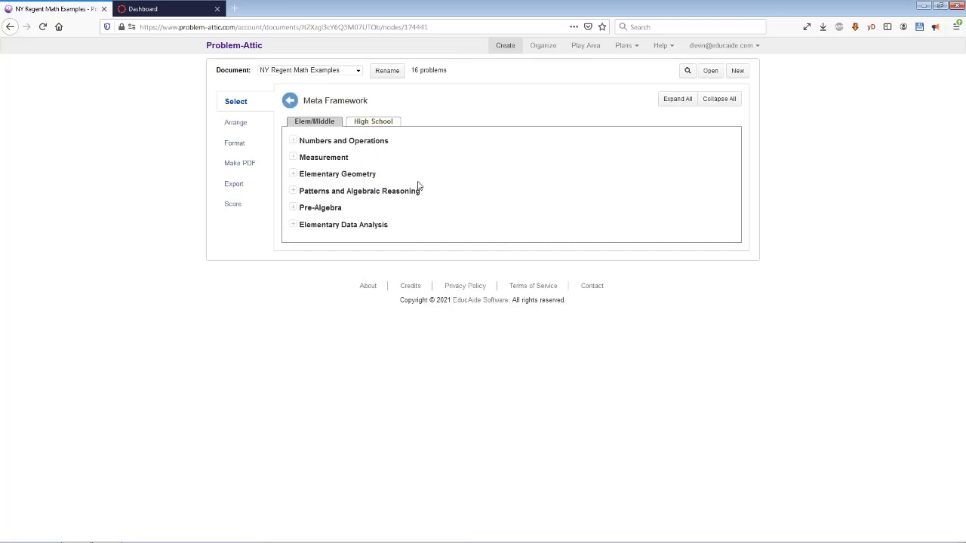
{"action": "left_click", "coordinate": [672, 101]}
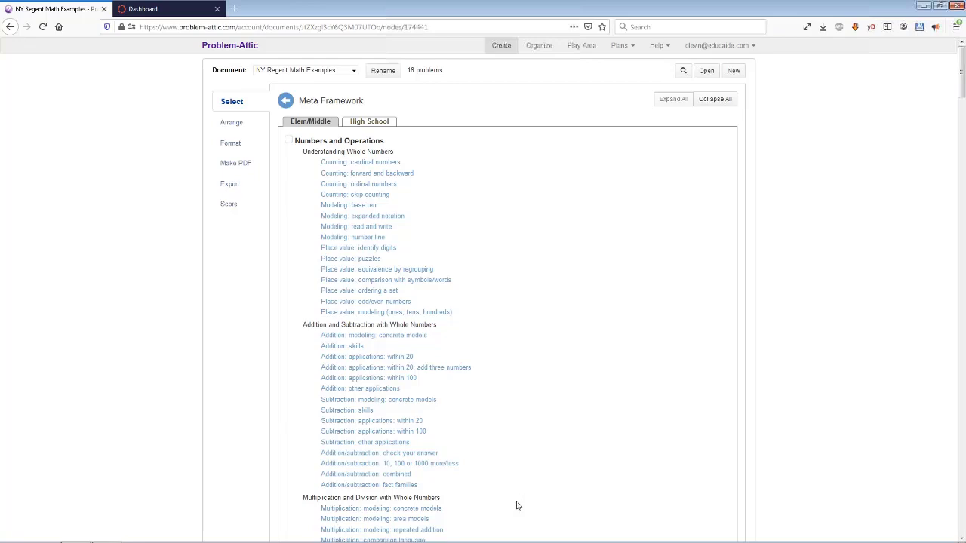
{"action": "scroll", "coordinate": [520, 436], "scroll_direction": "down", "scroll_amount": 3}
{"action": "scroll", "coordinate": [514, 444], "scroll_direction": "down", "scroll_amount": 8}
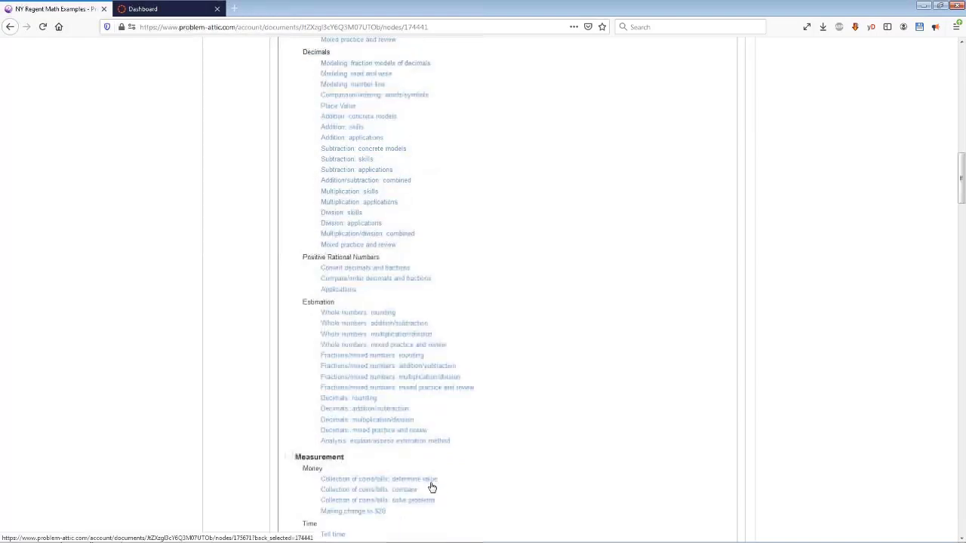
{"action": "scroll", "coordinate": [457, 495], "scroll_direction": "up", "scroll_amount": 10}
{"action": "scroll", "coordinate": [475, 436], "scroll_direction": "up", "scroll_amount": 4}
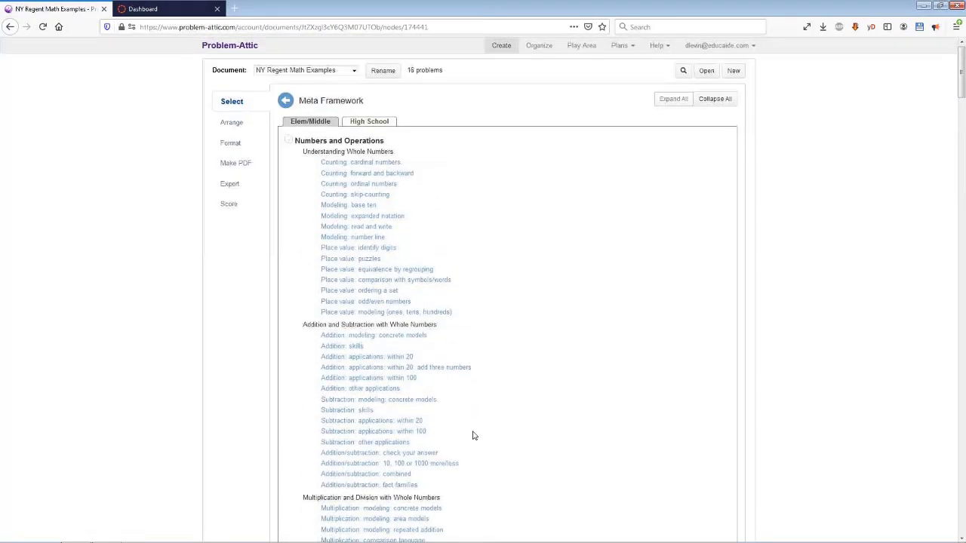
{"action": "left_click", "coordinate": [285, 103]}
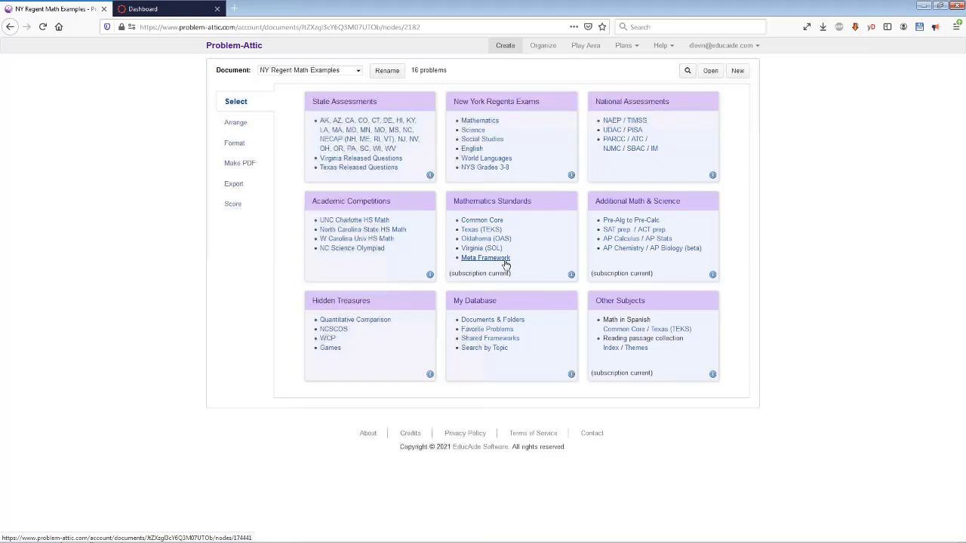
View the Pre-Algebra topics under Pre-Alg to Pre-Calc and under ACT prep, and return to the problem database overview.
{"action": "left_click", "coordinate": [638, 224]}
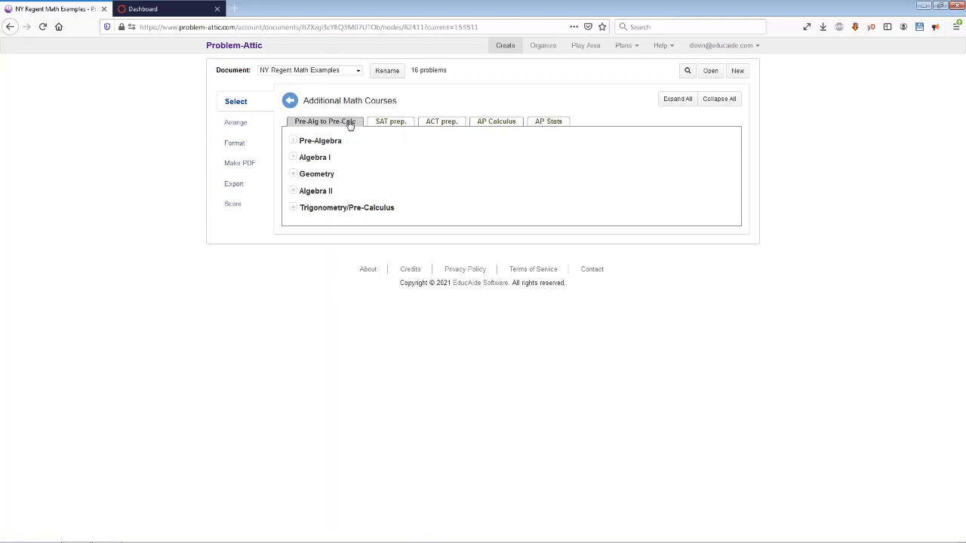
{"action": "left_click", "coordinate": [293, 141]}
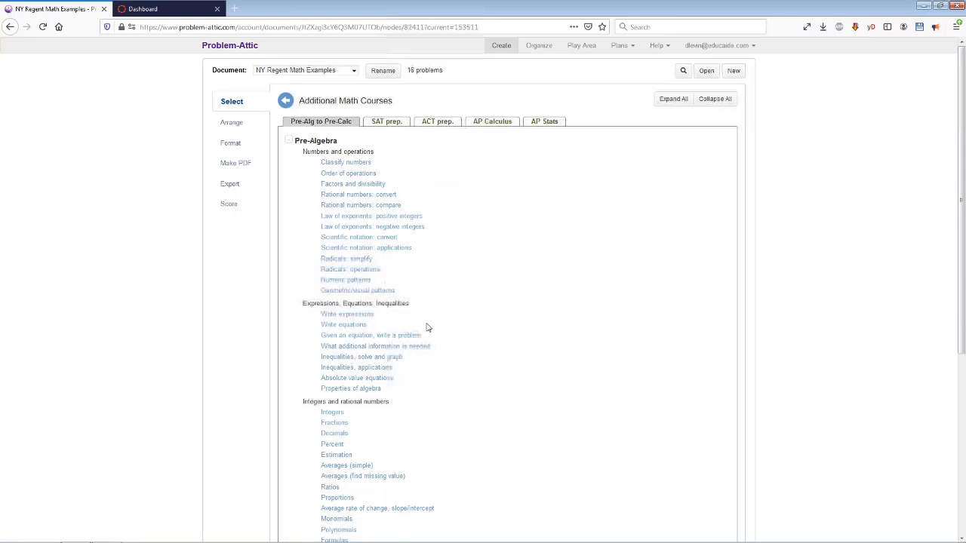
{"action": "left_click", "coordinate": [429, 125]}
{"action": "left_click", "coordinate": [293, 142]}
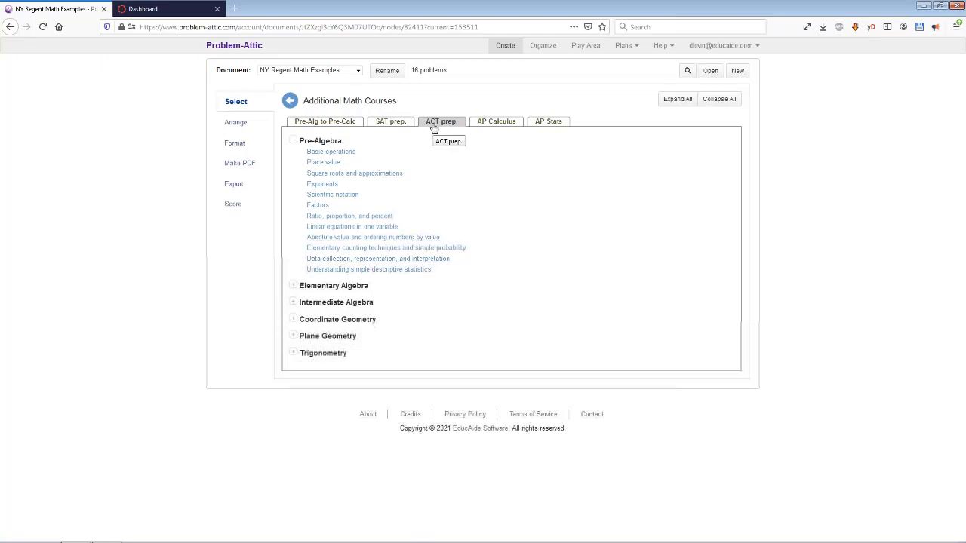
{"action": "left_click", "coordinate": [289, 104]}
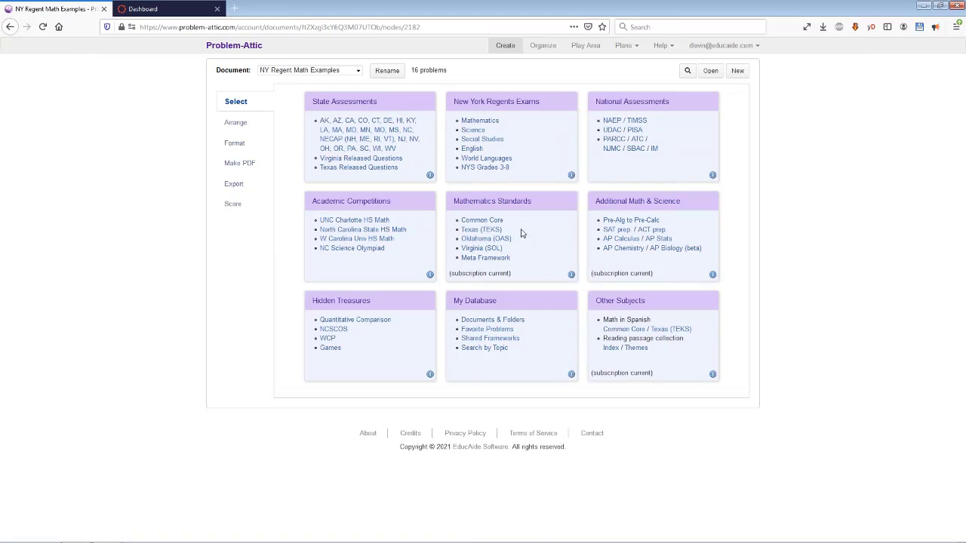
Look through the U.S. History topics in the New York Regents Social Studies collection, and return to the problem database overview.
{"action": "left_click", "coordinate": [473, 141]}
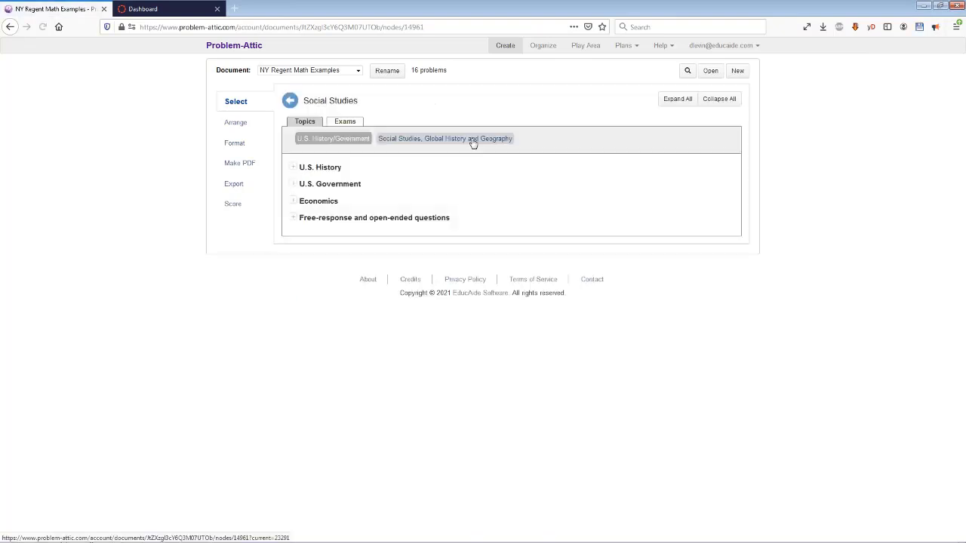
{"action": "left_click", "coordinate": [293, 168]}
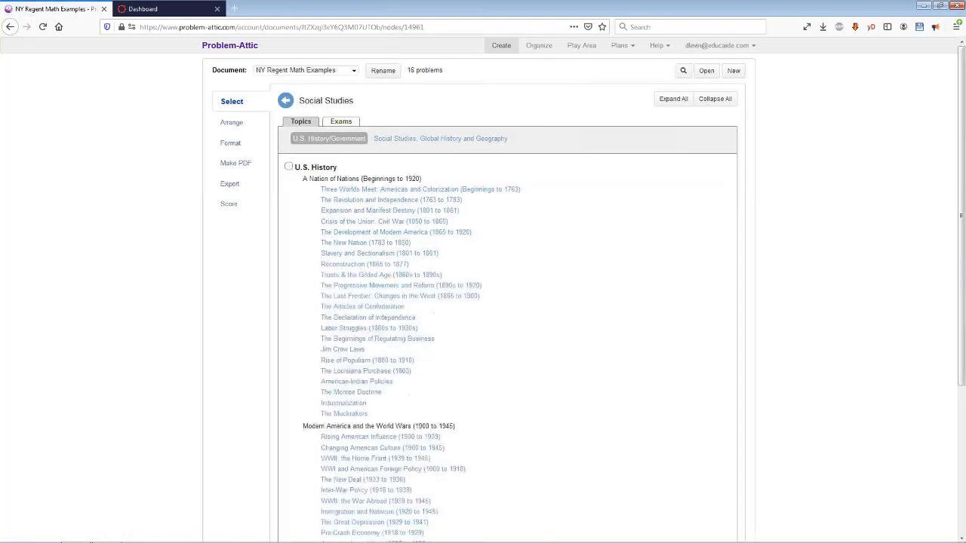
{"action": "scroll", "coordinate": [457, 465], "scroll_direction": "down", "scroll_amount": 3}
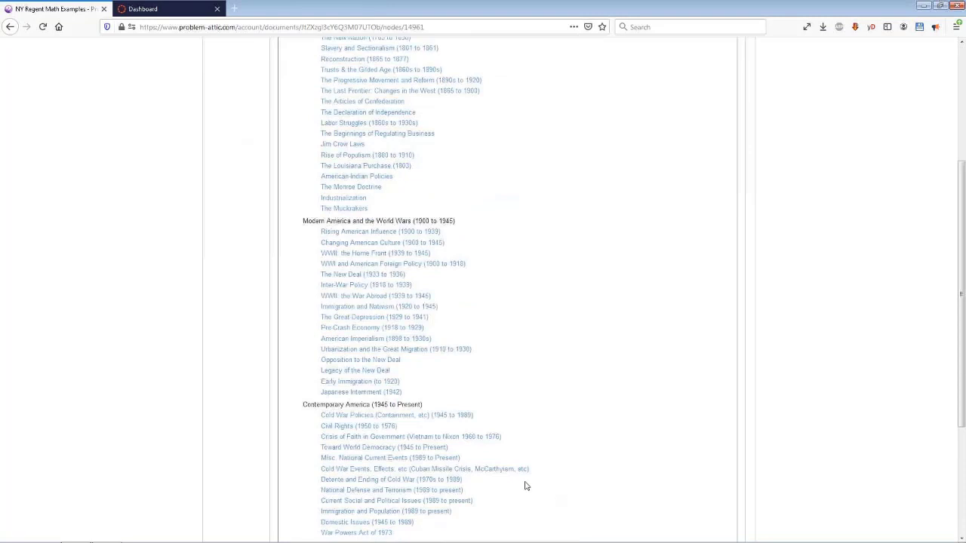
{"action": "scroll", "coordinate": [549, 478], "scroll_direction": "up", "scroll_amount": 1}
{"action": "scroll", "coordinate": [549, 477], "scroll_direction": "up", "scroll_amount": 3}
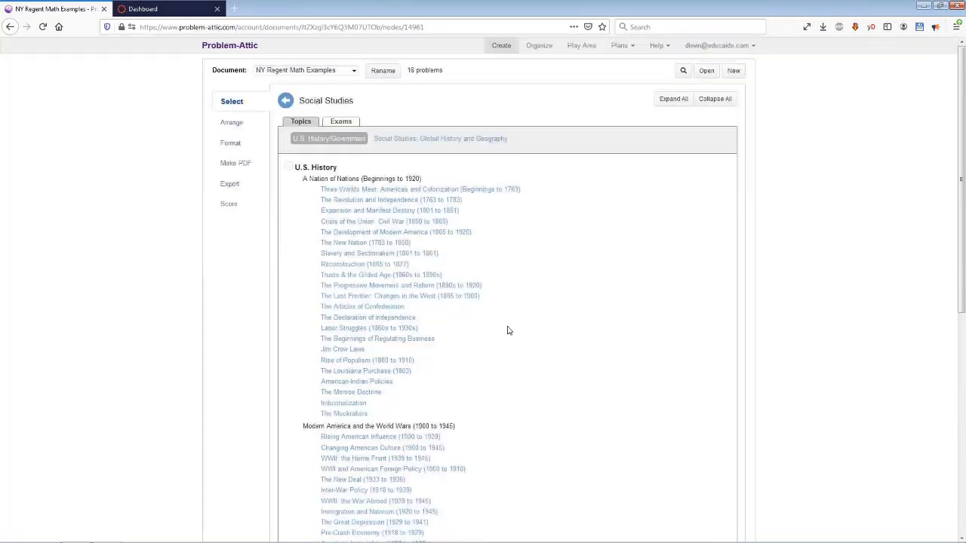
{"action": "left_click", "coordinate": [286, 104]}
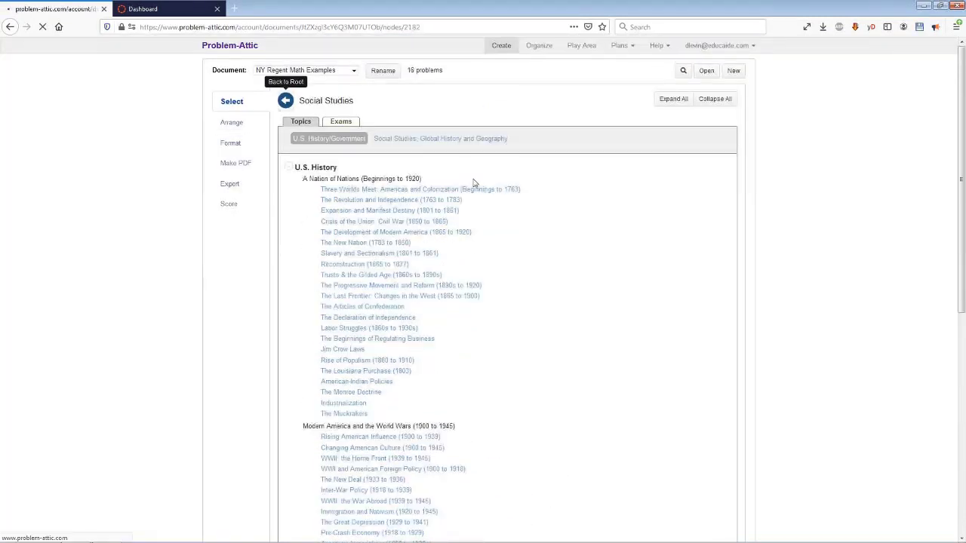
Open the State Assessments collection, view its math standards and tests by state, and look through North Carolina's math tests.
{"action": "left_click", "coordinate": [374, 144]}
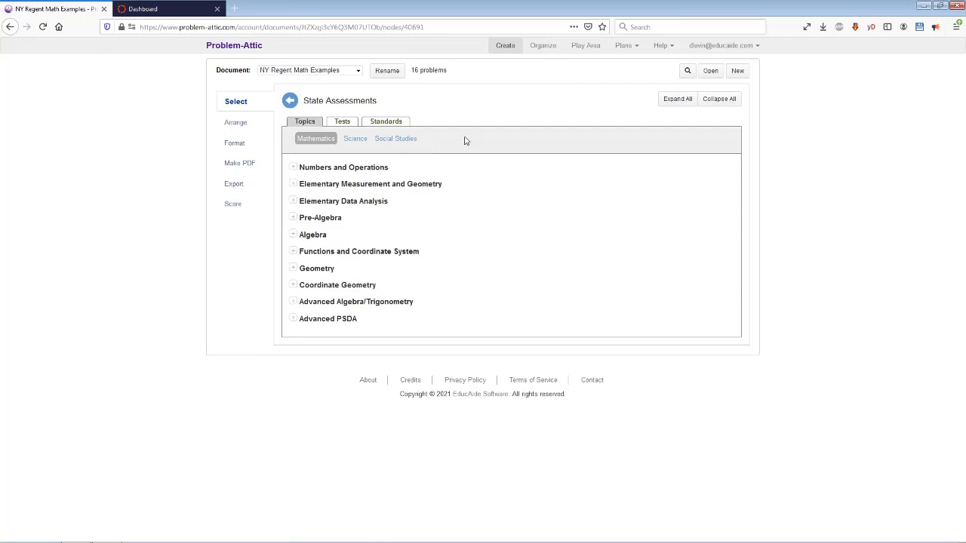
{"action": "left_click", "coordinate": [399, 123]}
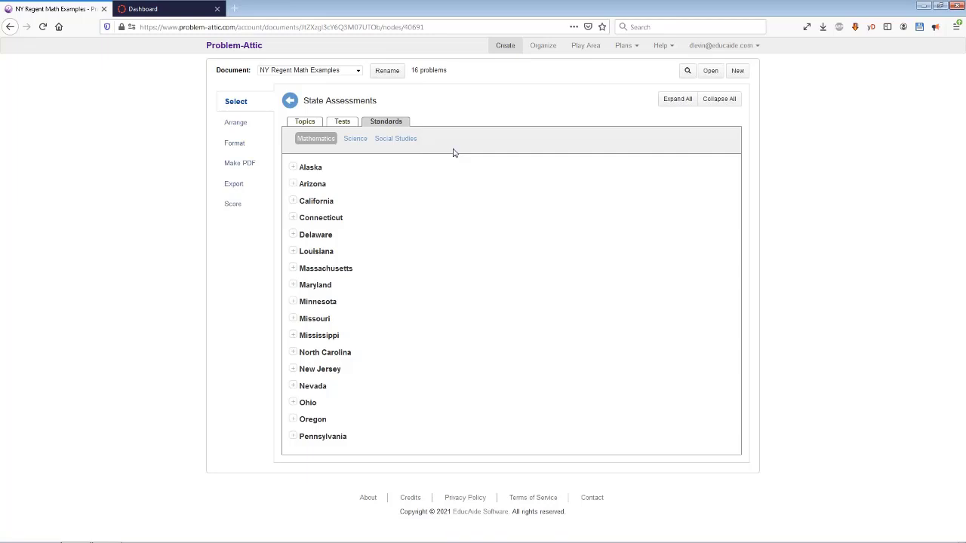
{"action": "left_click", "coordinate": [342, 126]}
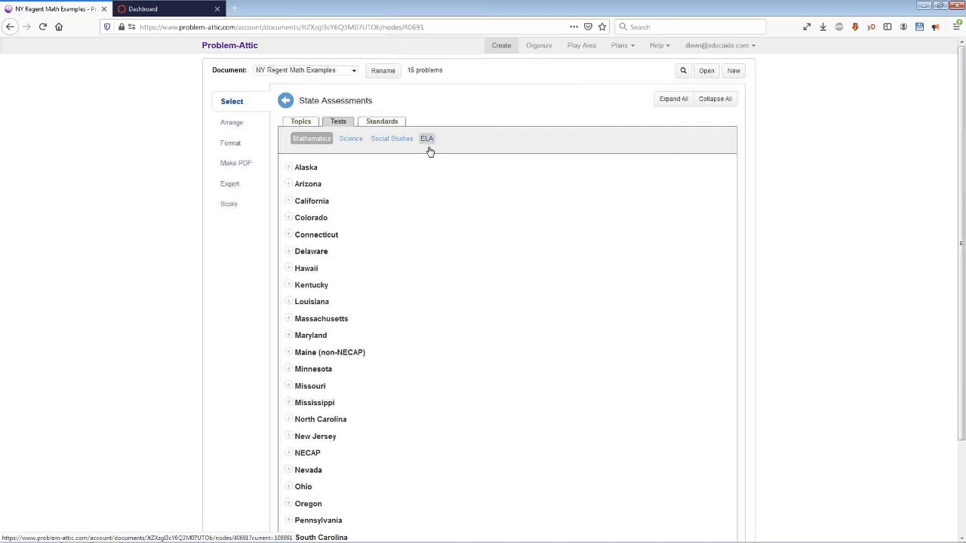
{"action": "scroll", "coordinate": [362, 298], "scroll_direction": "down", "scroll_amount": 3}
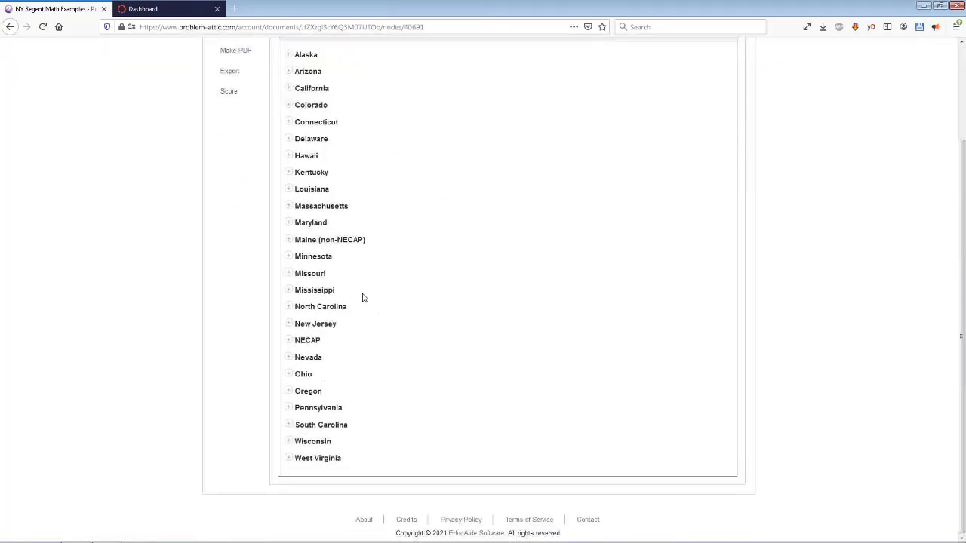
{"action": "left_click", "coordinate": [294, 307]}
{"action": "scroll", "coordinate": [468, 281], "scroll_direction": "down", "scroll_amount": 5}
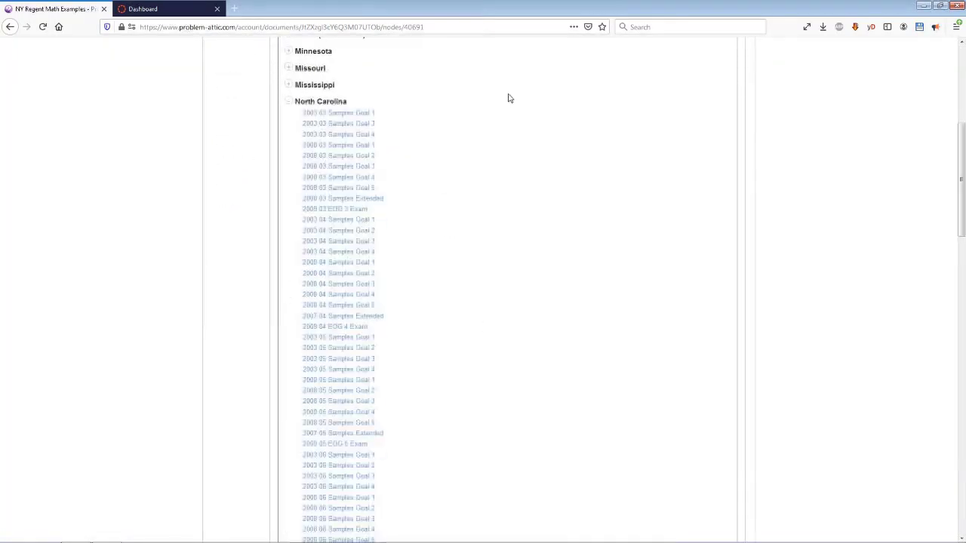
{"action": "scroll", "coordinate": [508, 97], "scroll_direction": "up", "scroll_amount": 8}
Switch the state tests to ELA, expand North Carolina, and look through its EOG reading sample sets.
{"action": "left_click", "coordinate": [426, 139]}
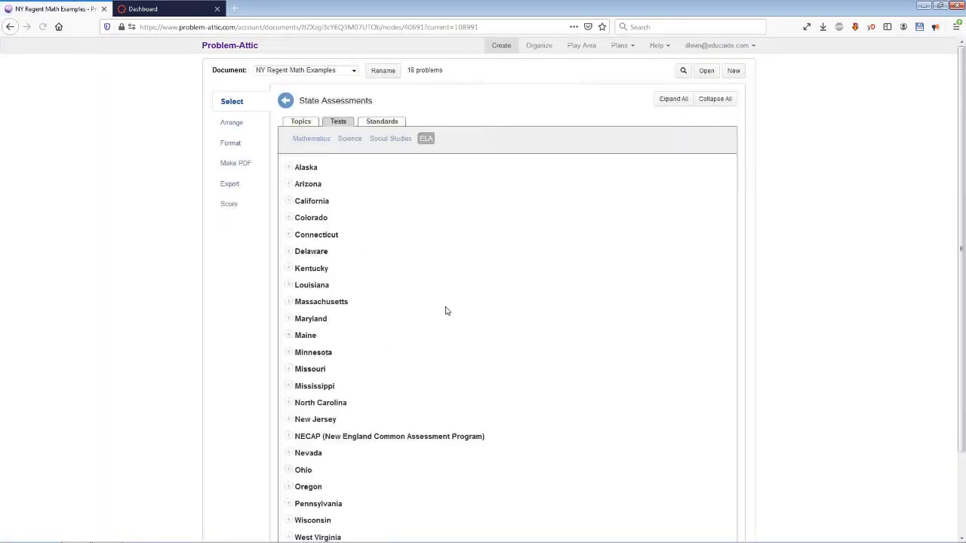
{"action": "scroll", "coordinate": [441, 302], "scroll_direction": "down", "scroll_amount": 3}
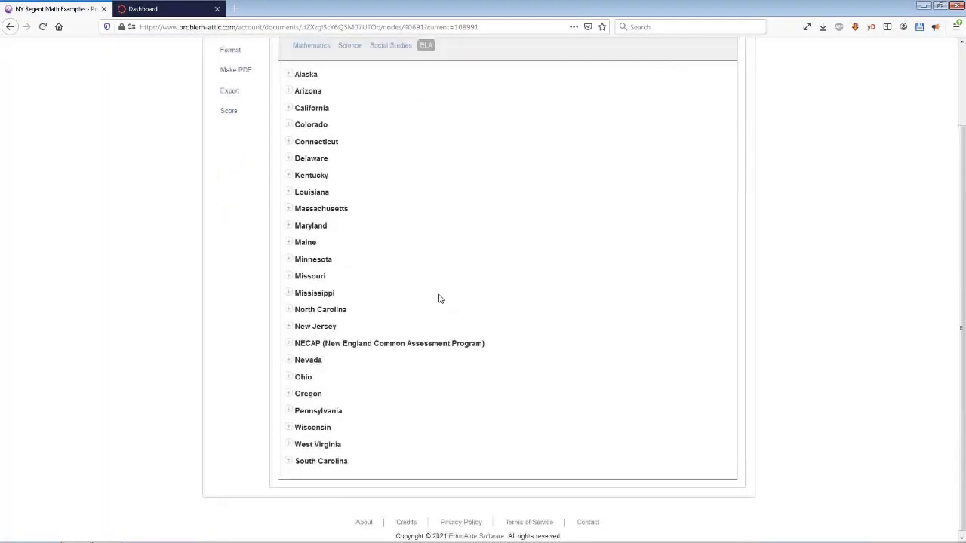
{"action": "left_click", "coordinate": [296, 307]}
{"action": "scroll", "coordinate": [487, 317], "scroll_direction": "down", "scroll_amount": 8}
{"action": "scroll", "coordinate": [487, 318], "scroll_direction": "down", "scroll_amount": 10}
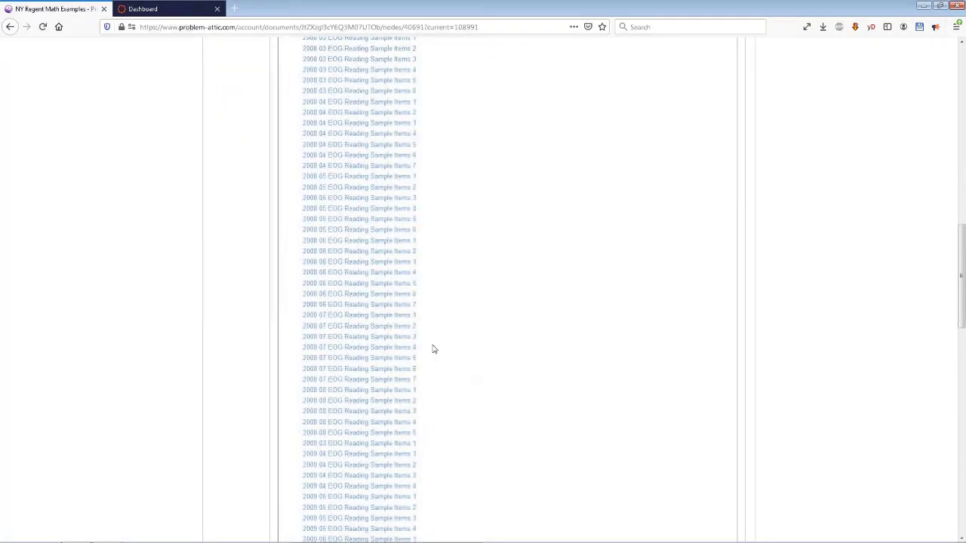
Open 2008 07 EOG Reading Sample Items 1 and read through its questions from start to end.
{"action": "left_click", "coordinate": [332, 317]}
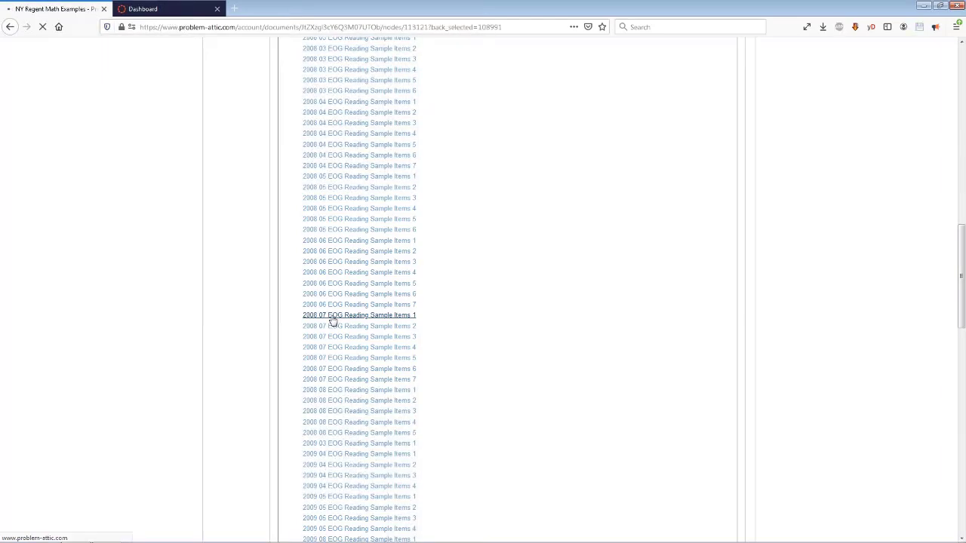
{"action": "scroll", "coordinate": [563, 308], "scroll_direction": "down", "scroll_amount": 5}
{"action": "scroll", "coordinate": [560, 316], "scroll_direction": "down", "scroll_amount": 3}
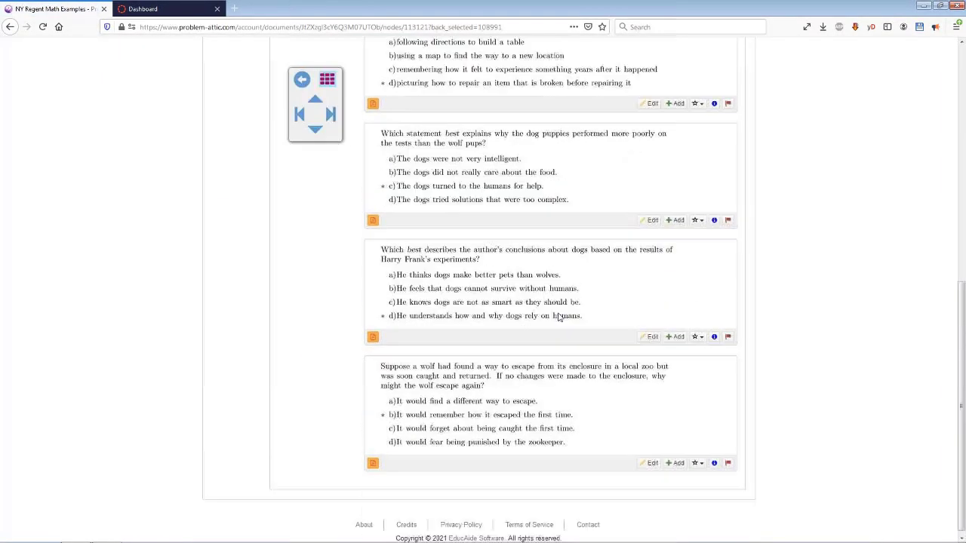
{"action": "scroll", "coordinate": [556, 211], "scroll_direction": "up", "scroll_amount": 5}
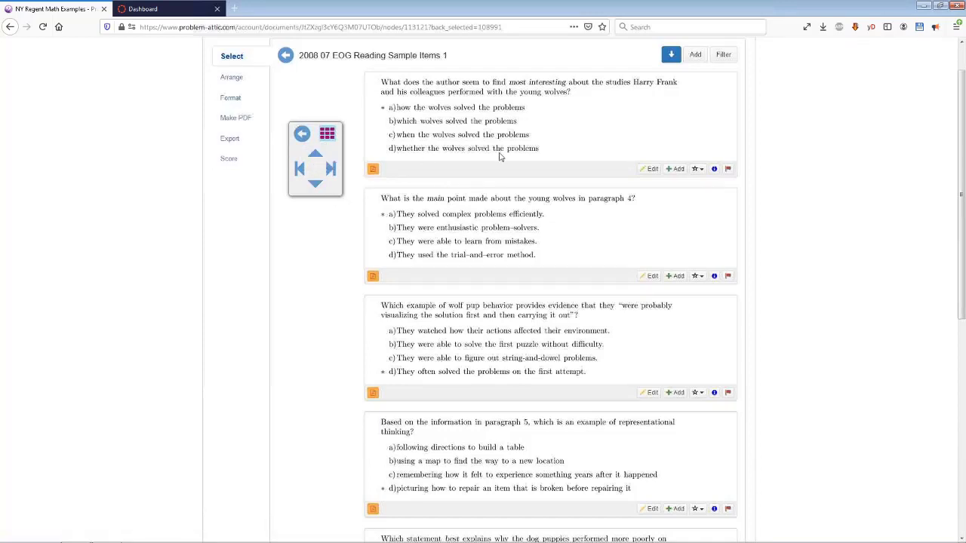
{"action": "left_click_drag", "start_coordinate": [962, 130], "coordinate": [962, 341]}
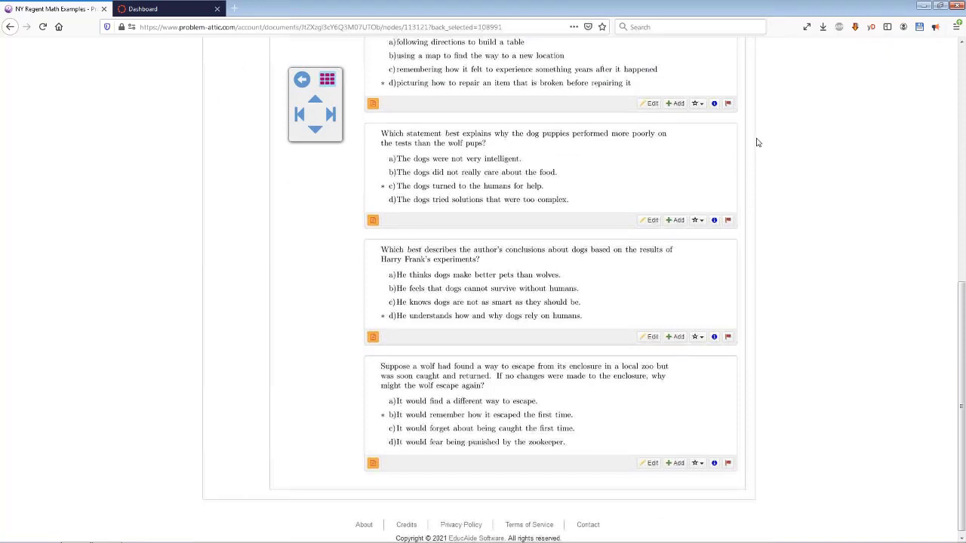
{"action": "scroll", "coordinate": [726, 167], "scroll_direction": "up", "scroll_amount": 6}
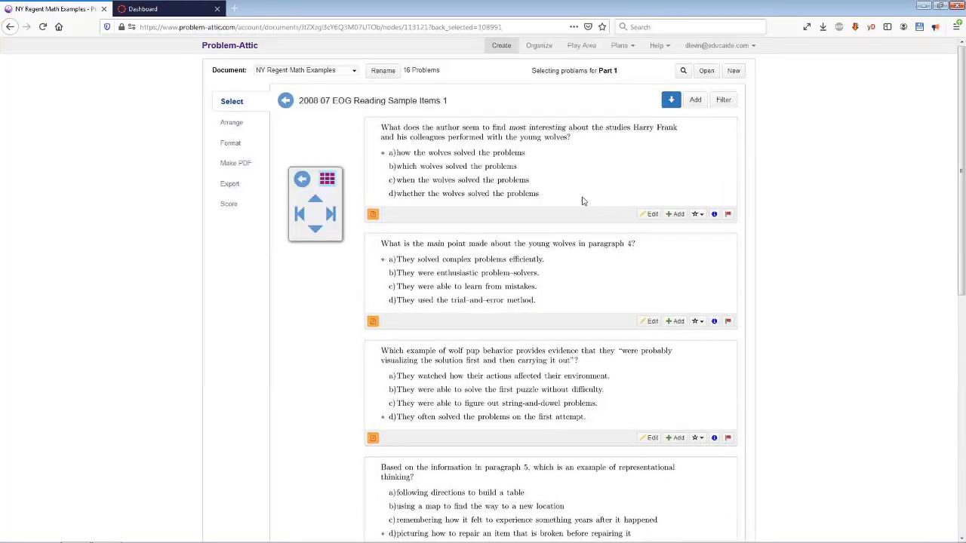
Go back to the North Carolina ELA list and look through 2008 07 EOG Reading Sample Items 2.
{"action": "left_click", "coordinate": [287, 103]}
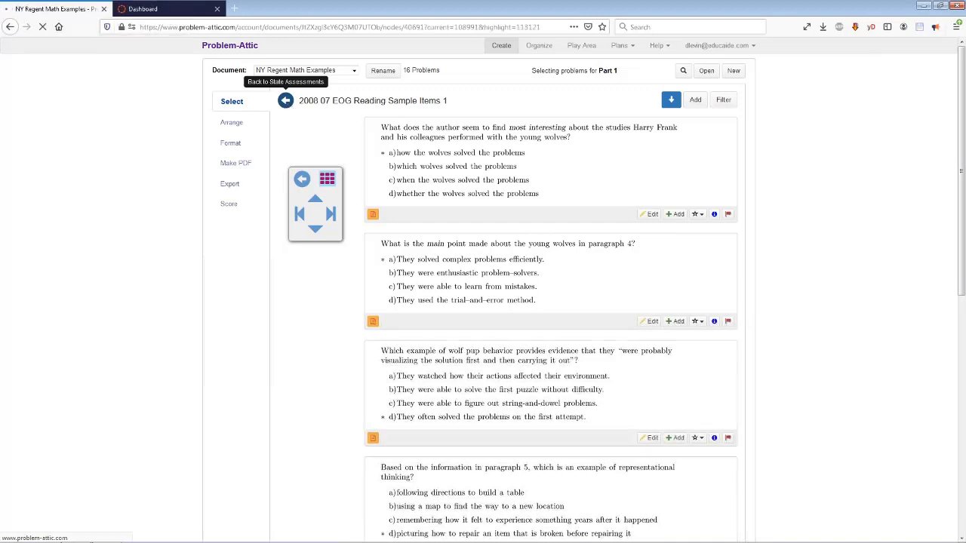
{"action": "left_click", "coordinate": [398, 303]}
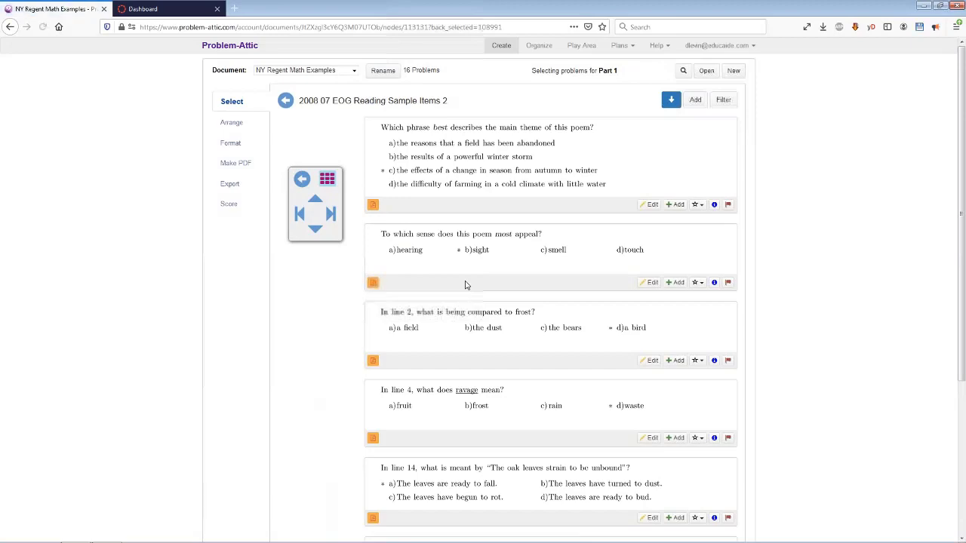
{"action": "scroll", "coordinate": [462, 291], "scroll_direction": "down", "scroll_amount": 5}
{"action": "scroll", "coordinate": [468, 283], "scroll_direction": "up", "scroll_amount": 5}
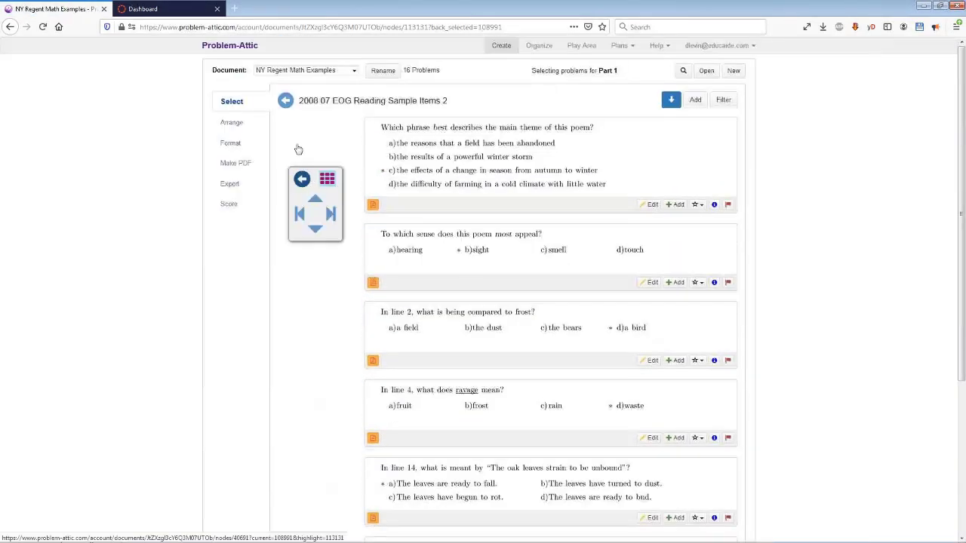
Step forward through the following reading categories, from 2008 07 Sample Items 3 to 2008 08 Sample Items 4.
{"action": "left_click", "coordinate": [331, 215]}
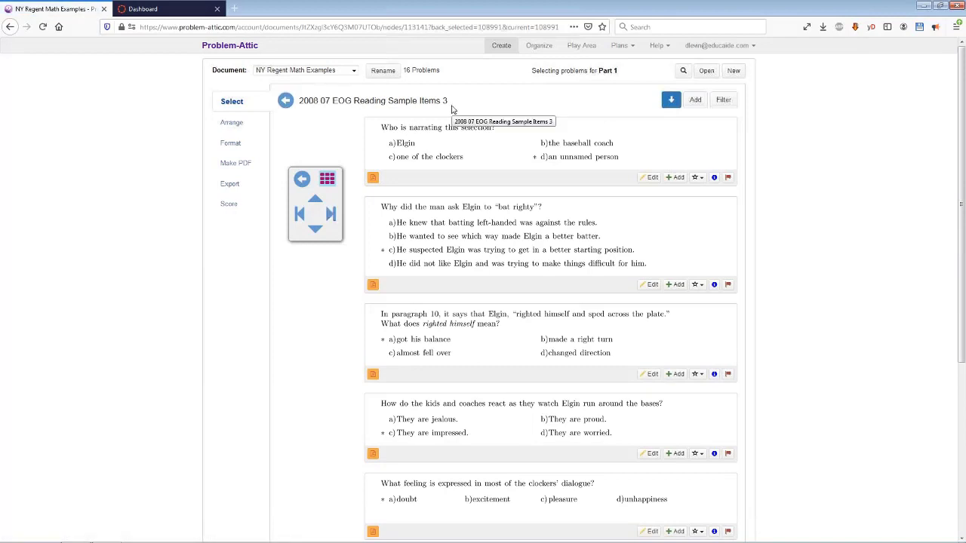
{"action": "left_click", "coordinate": [332, 215]}
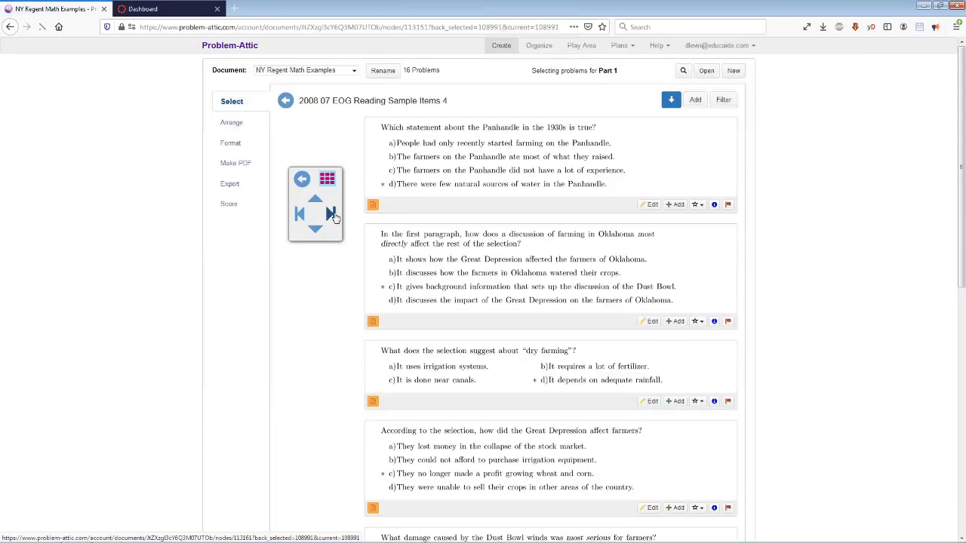
{"action": "left_click", "coordinate": [332, 215]}
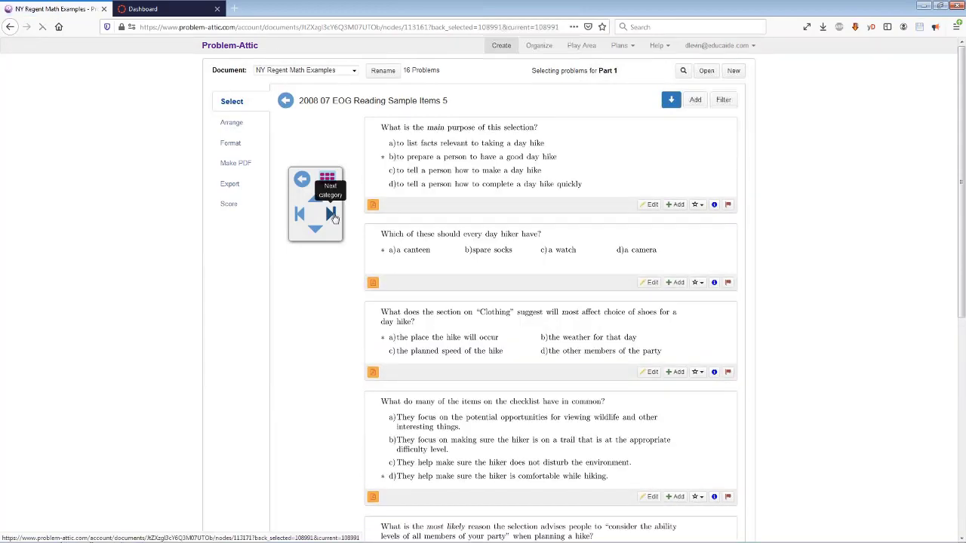
{"action": "left_click", "coordinate": [332, 216]}
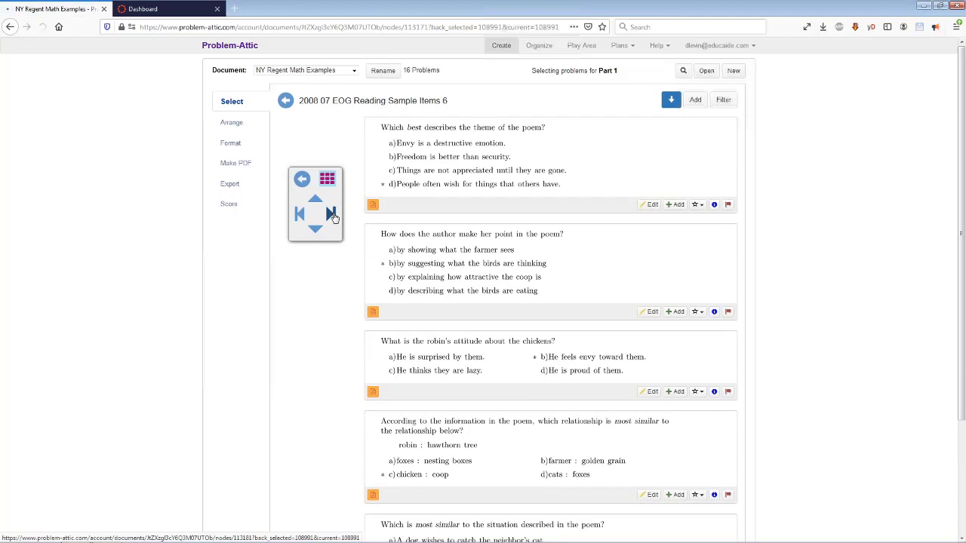
{"action": "left_click", "coordinate": [332, 216]}
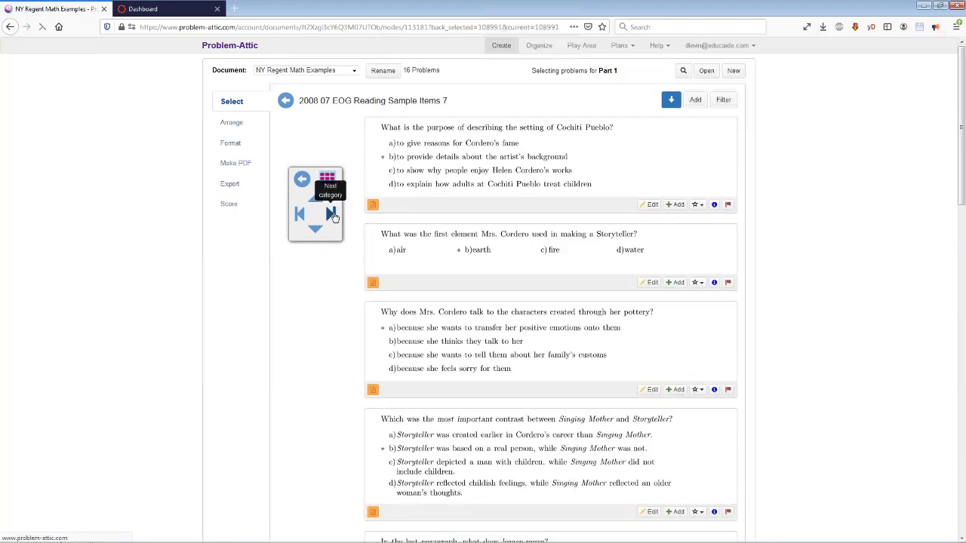
{"action": "left_click", "coordinate": [332, 216]}
{"action": "left_click", "coordinate": [332, 216]}
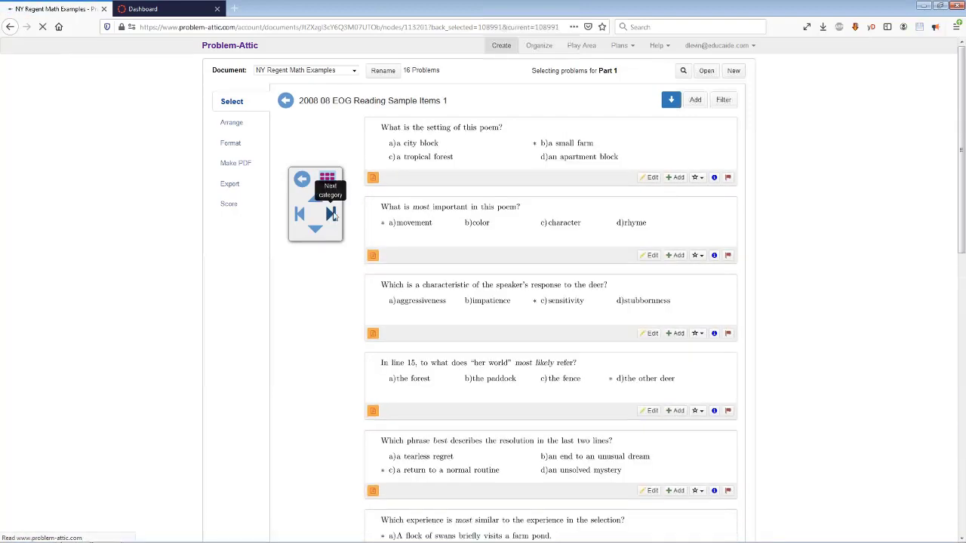
{"action": "left_click", "coordinate": [332, 215]}
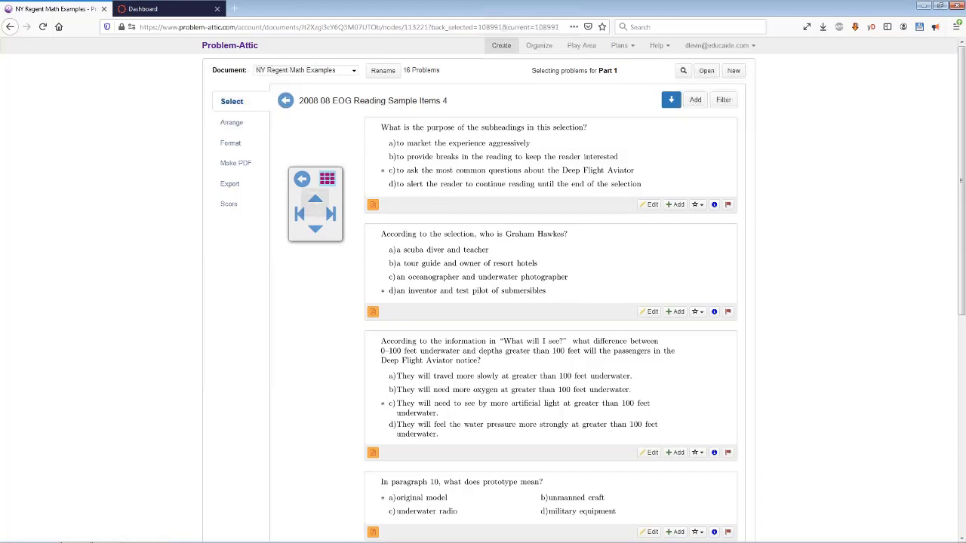
Leave the reading sample items for the problem database overview, and check the document's problems in the Arrange grid.
{"action": "left_click", "coordinate": [302, 179]}
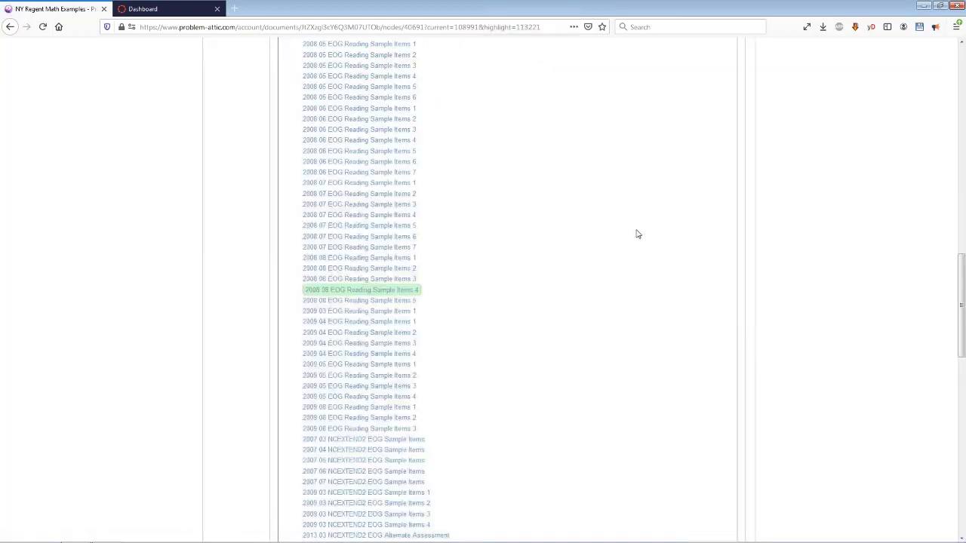
{"action": "scroll", "coordinate": [568, 237], "scroll_direction": "up", "scroll_amount": 15}
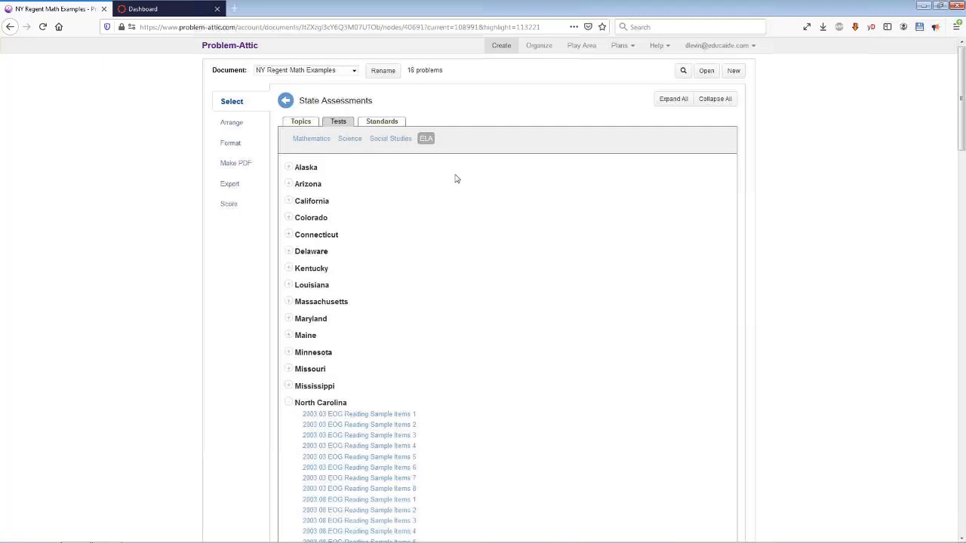
{"action": "left_click", "coordinate": [231, 105]}
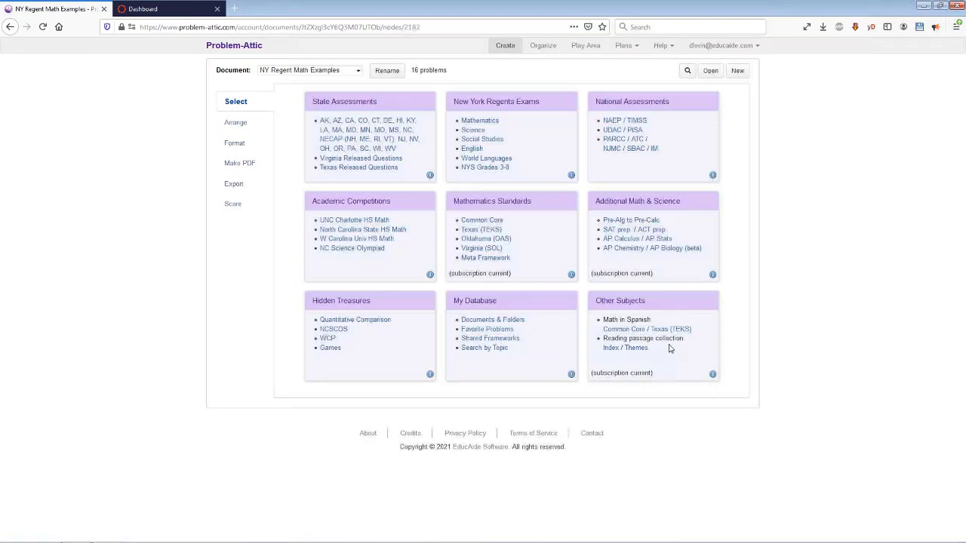
{"action": "left_click", "coordinate": [233, 122]}
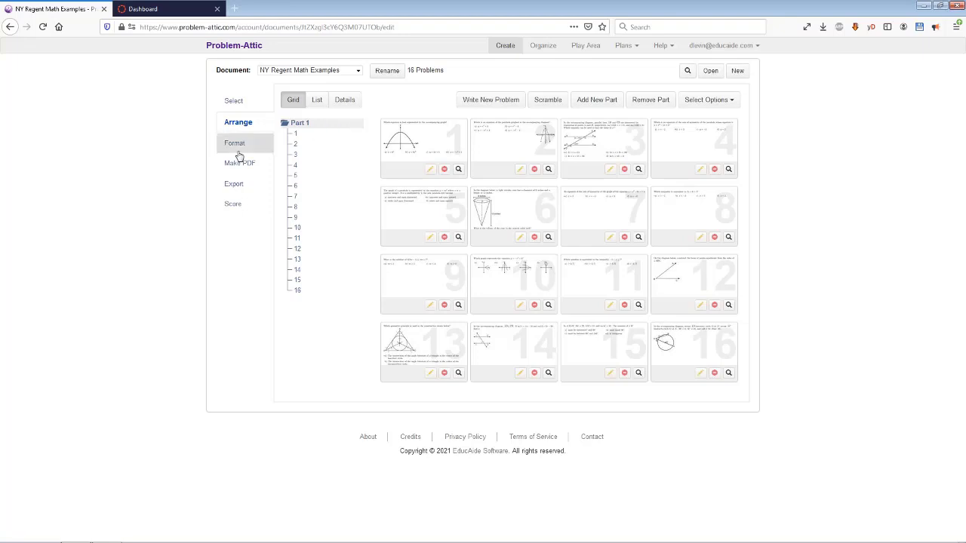
{"action": "left_click", "coordinate": [241, 102]}
Open the document's Export options, choose Slideshow as the format scored by Problem-Attic, and select its link.
{"action": "mouse_move", "coordinate": [287, 537]}
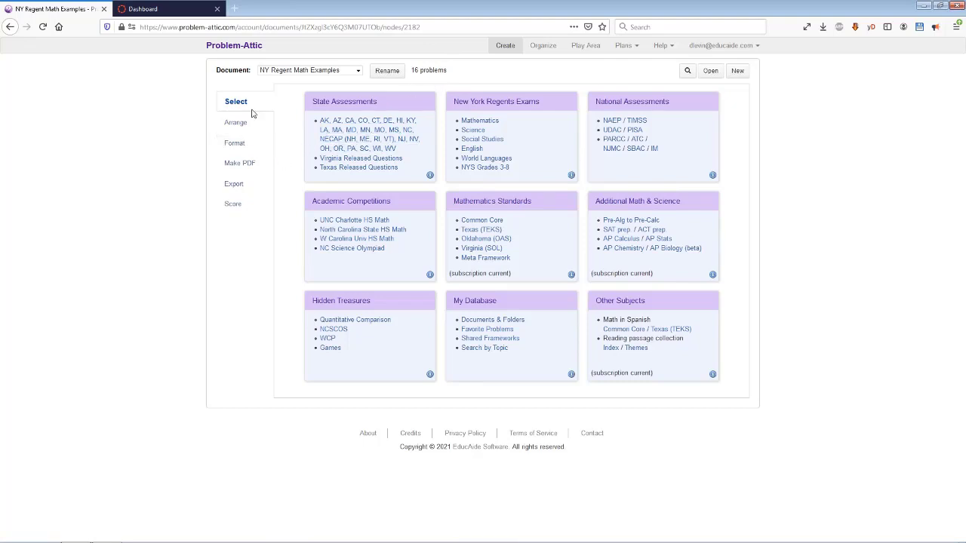
{"action": "left_click", "coordinate": [240, 185]}
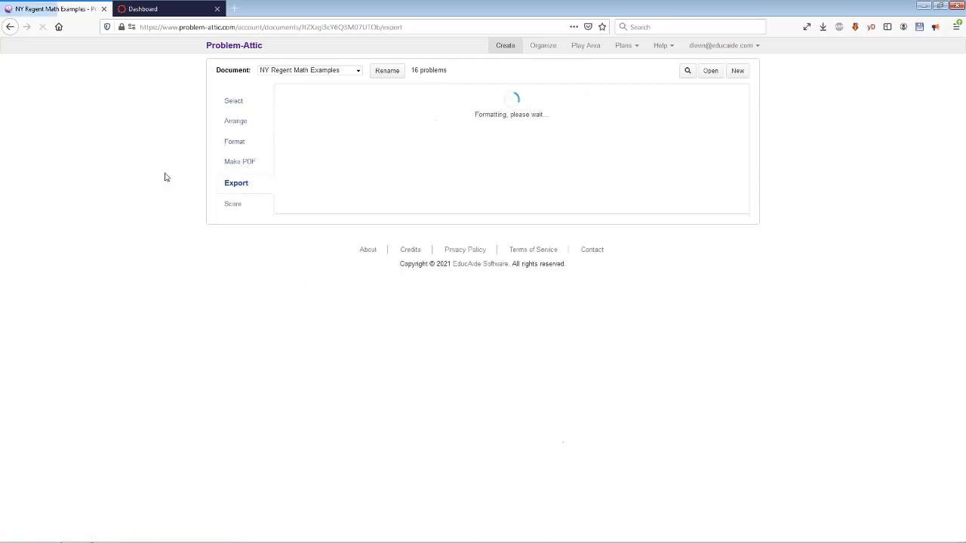
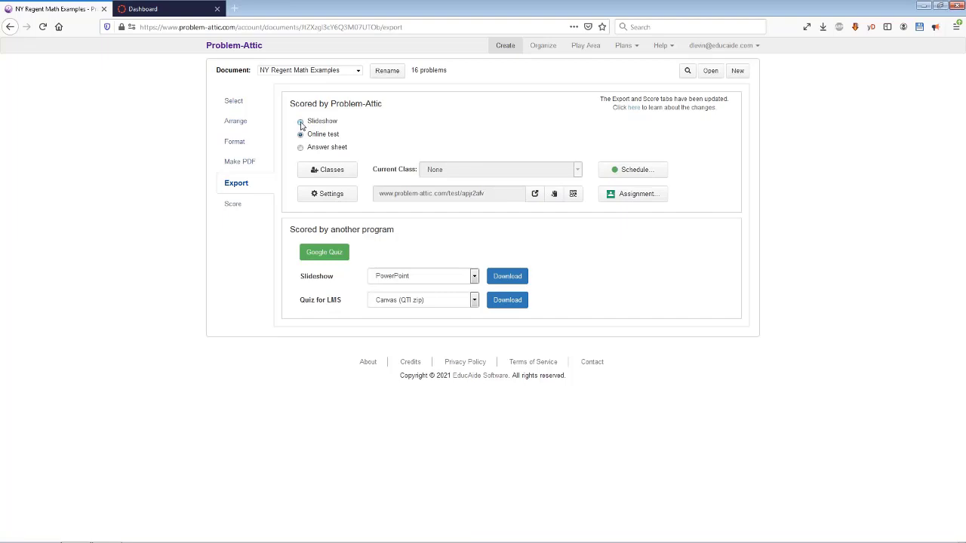
{"action": "left_click", "coordinate": [300, 122]}
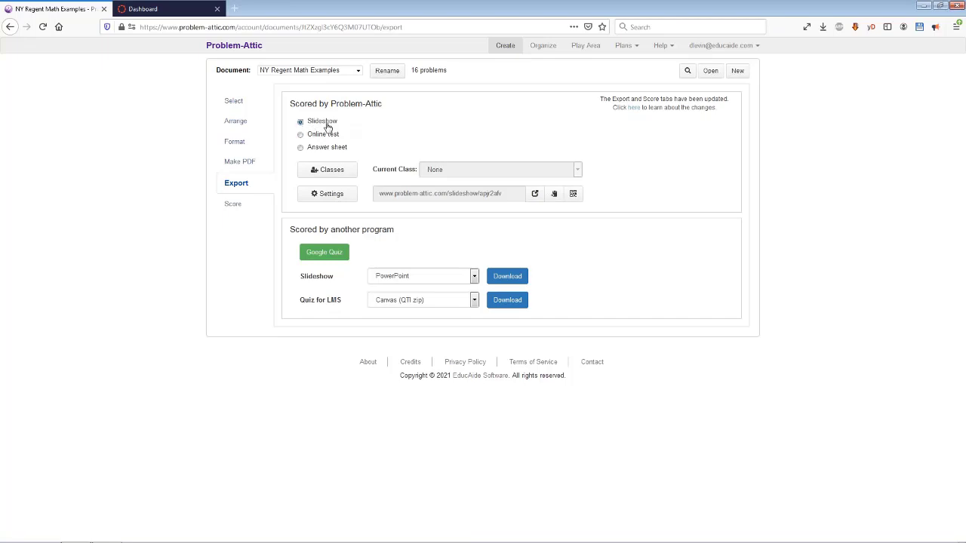
{"action": "left_click", "coordinate": [502, 194]}
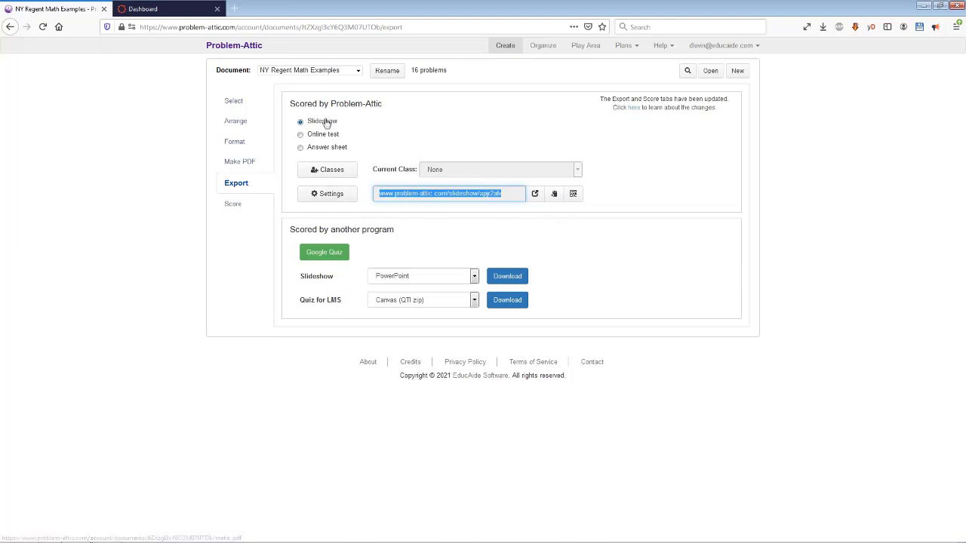
Open the NY Regent Math Examples slideshow and advance from the title slide to problem 2.
{"action": "left_click", "coordinate": [535, 194]}
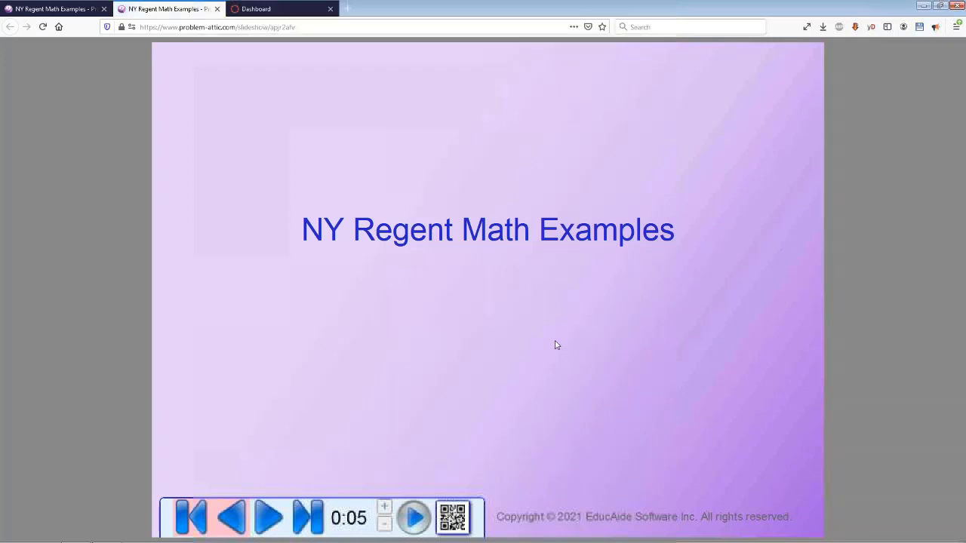
{"action": "left_click", "coordinate": [273, 521]}
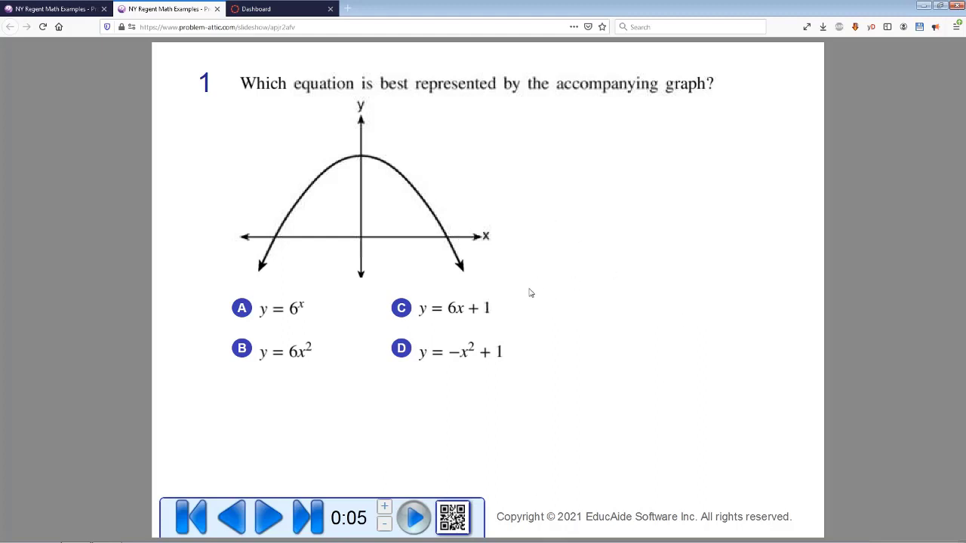
{"action": "left_click", "coordinate": [281, 526]}
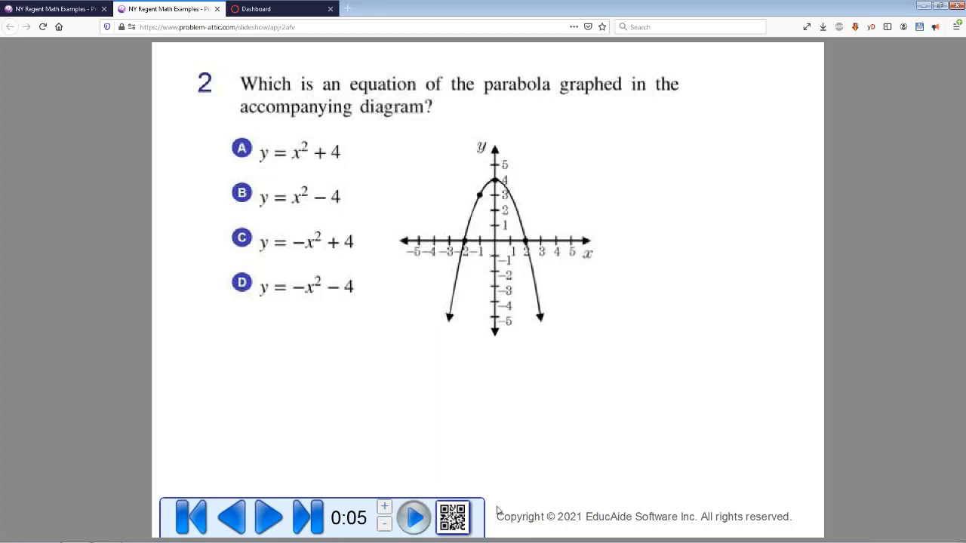
Show the slideshow's QR code enlarged, close it and return to the document's export options.
{"action": "left_click", "coordinate": [463, 526]}
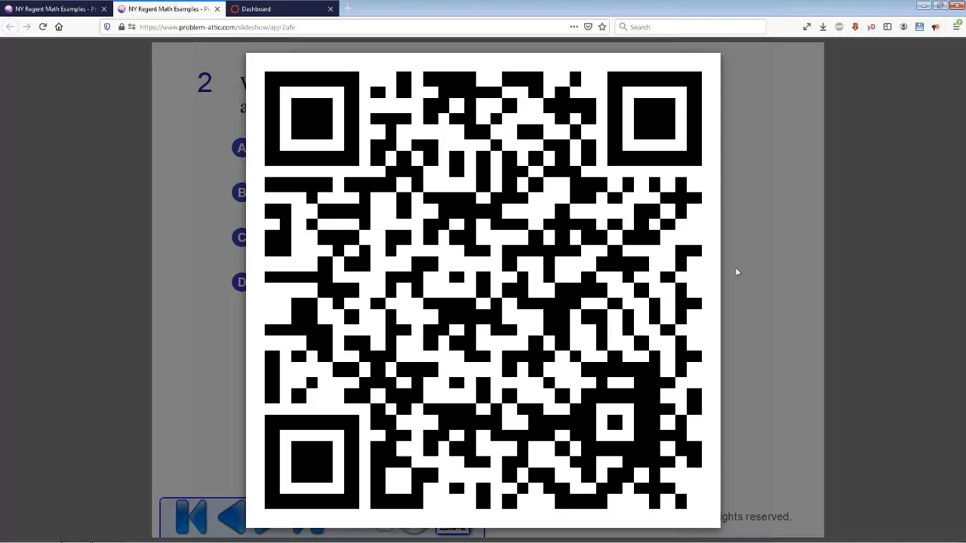
{"action": "left_click", "coordinate": [776, 242]}
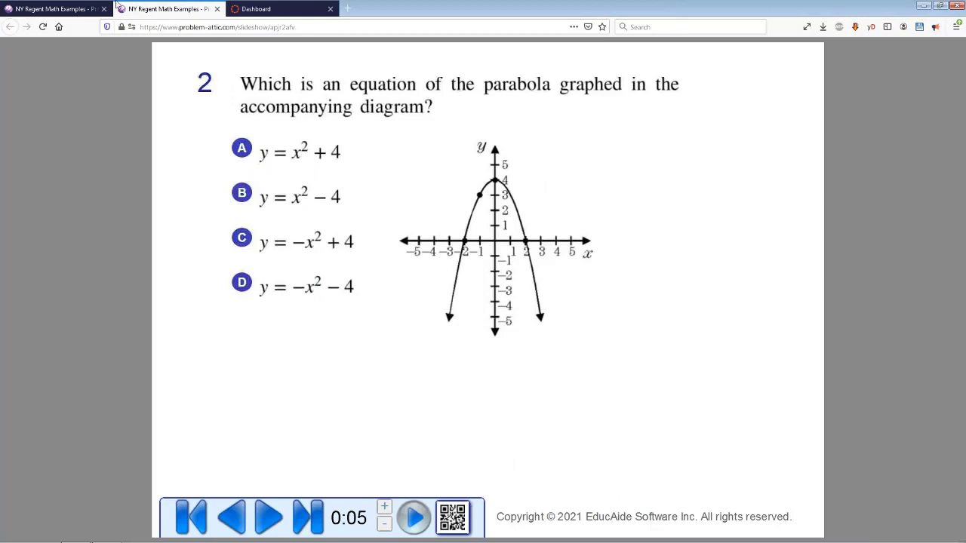
{"action": "left_click", "coordinate": [83, 11]}
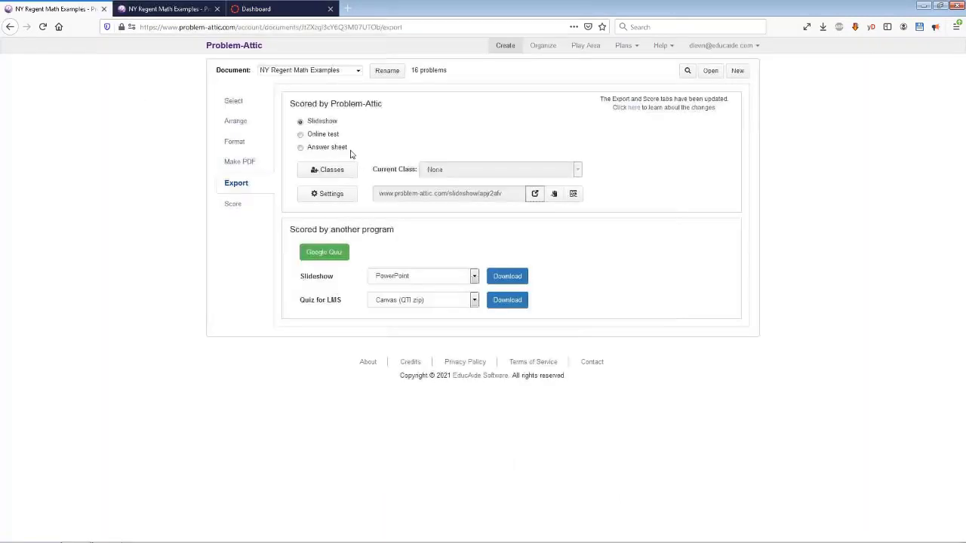
Choose Answer sheet as the format scored by Problem-Attic, select its link and open the answer sheet.
{"action": "left_click", "coordinate": [305, 151]}
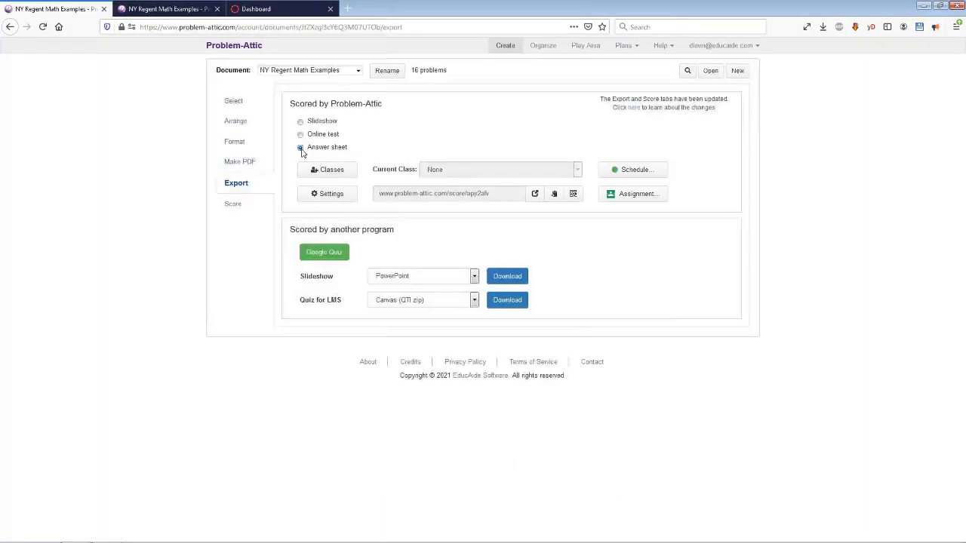
{"action": "left_click_drag", "start_coordinate": [490, 194], "coordinate": [379, 194]}
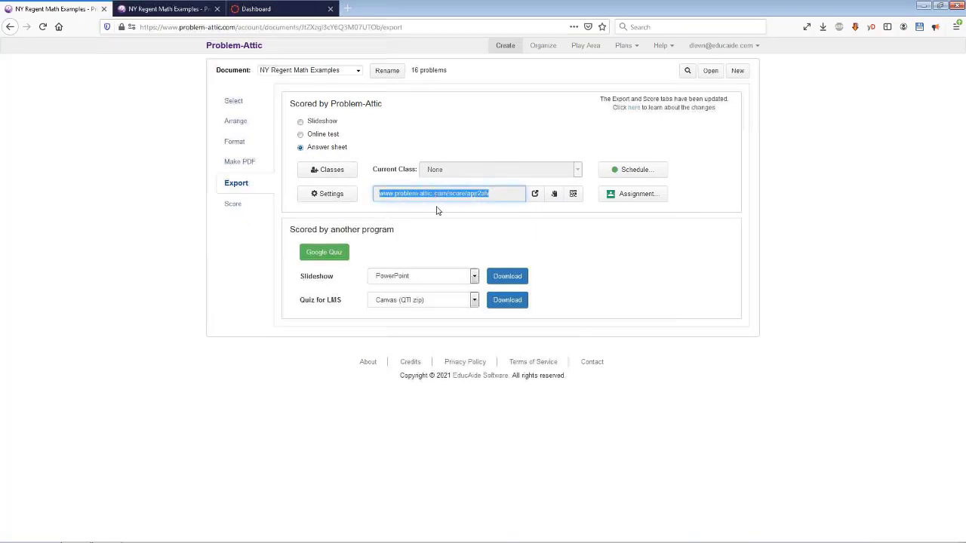
{"action": "left_click", "coordinate": [535, 194]}
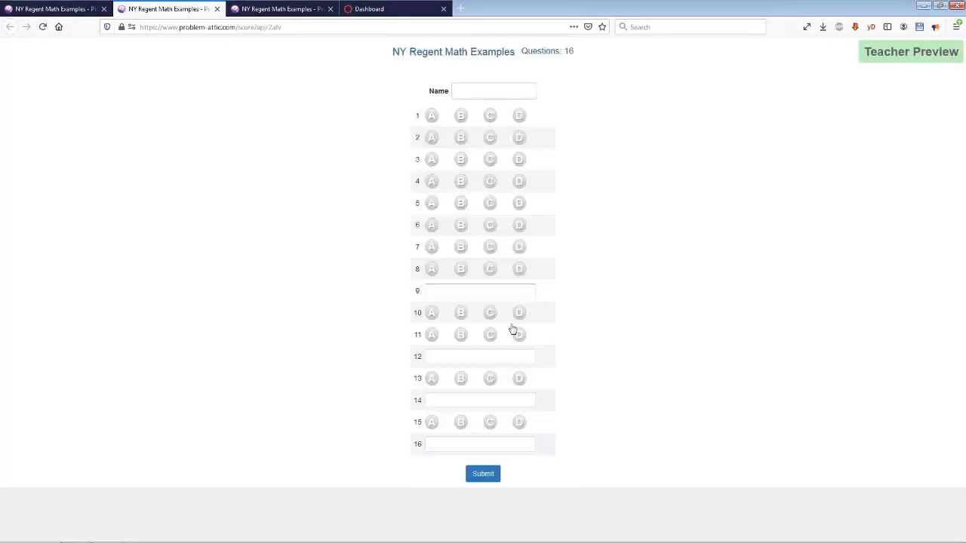
Advance the slideshow to problem 3 and return to the answer sheet.
{"action": "left_click", "coordinate": [285, 9]}
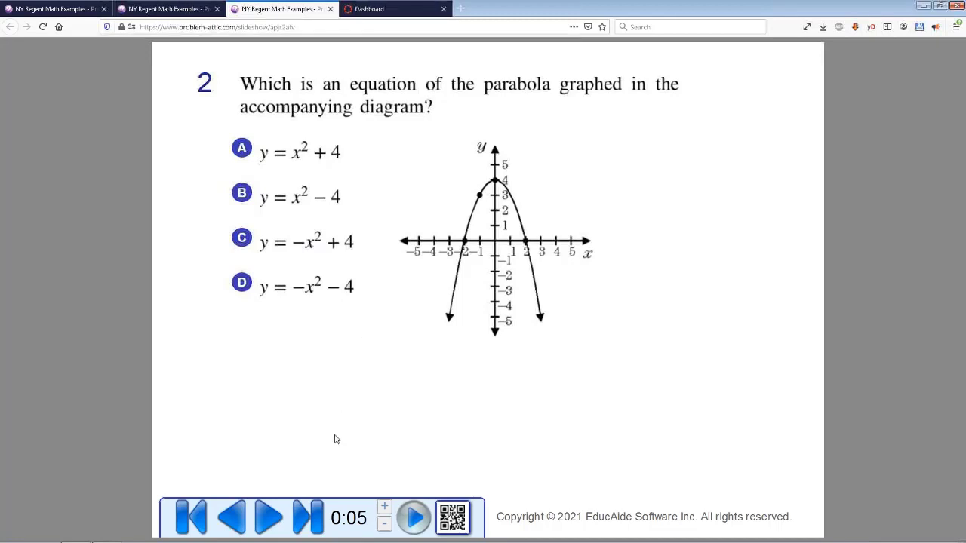
{"action": "left_click", "coordinate": [274, 518]}
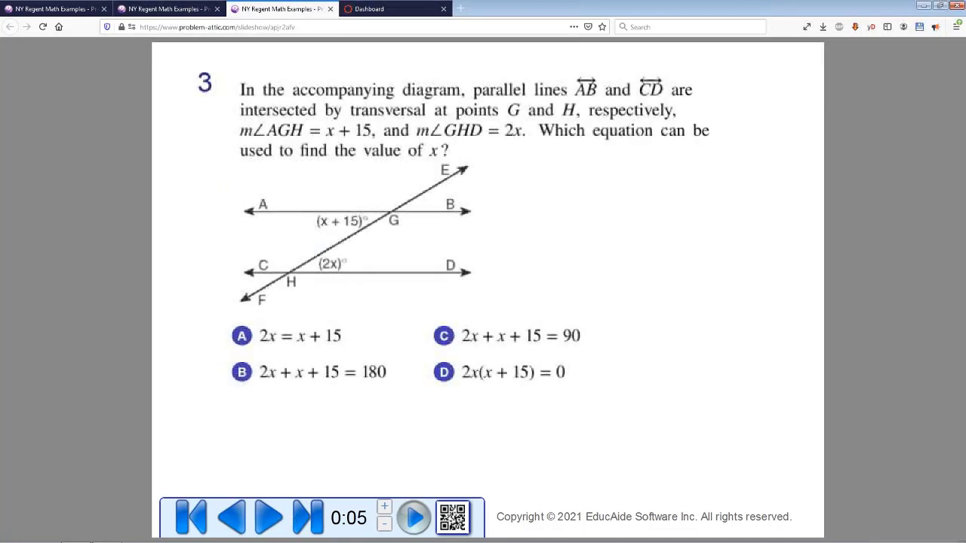
{"action": "left_click", "coordinate": [171, 14]}
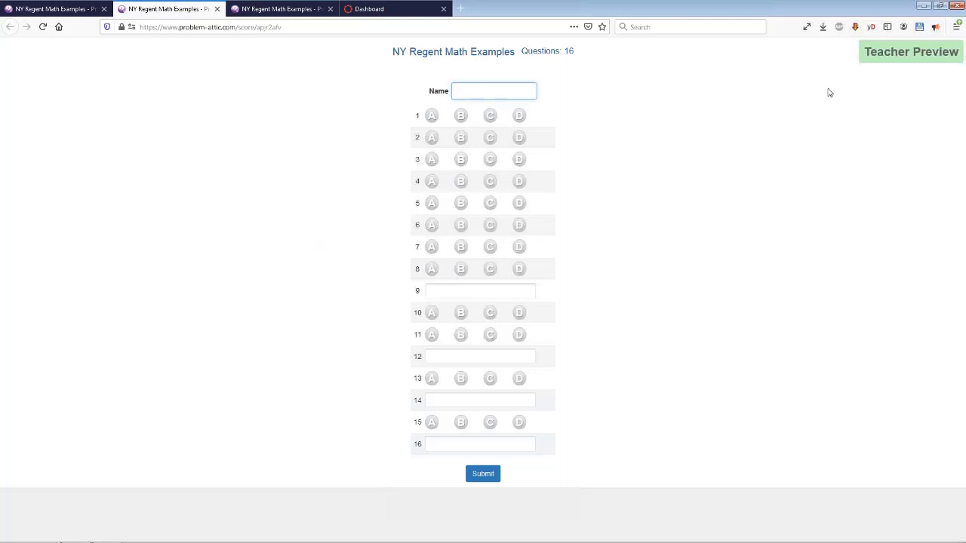
Enter the student's name on the answer sheet and answer questions 1 to 4 with A, B, C and C.
{"action": "type", "text": "Dan L"}
{"action": "key", "text": "Tab"}
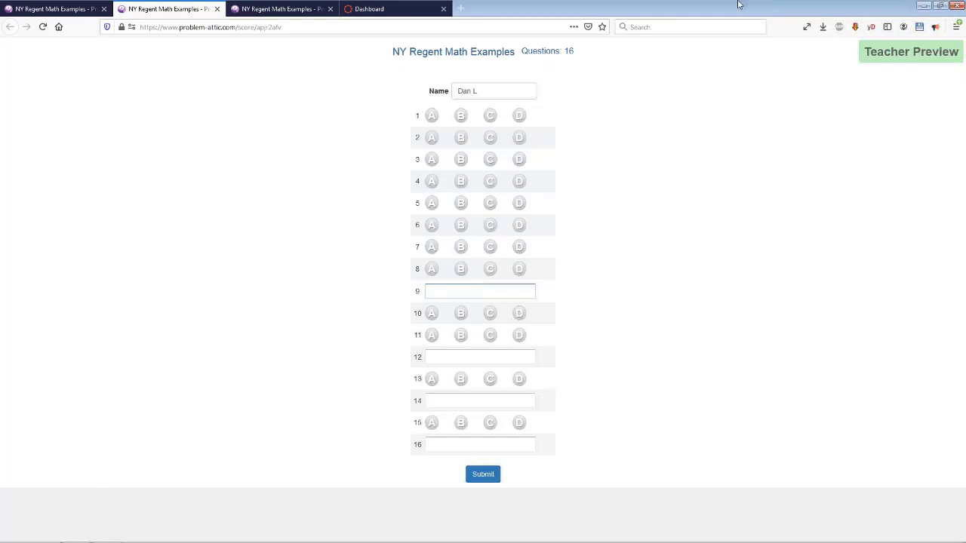
{"action": "left_click", "coordinate": [431, 122]}
{"action": "left_click", "coordinate": [432, 117]}
{"action": "left_click", "coordinate": [461, 138]}
{"action": "left_click", "coordinate": [490, 159]}
{"action": "left_click", "coordinate": [491, 182]}
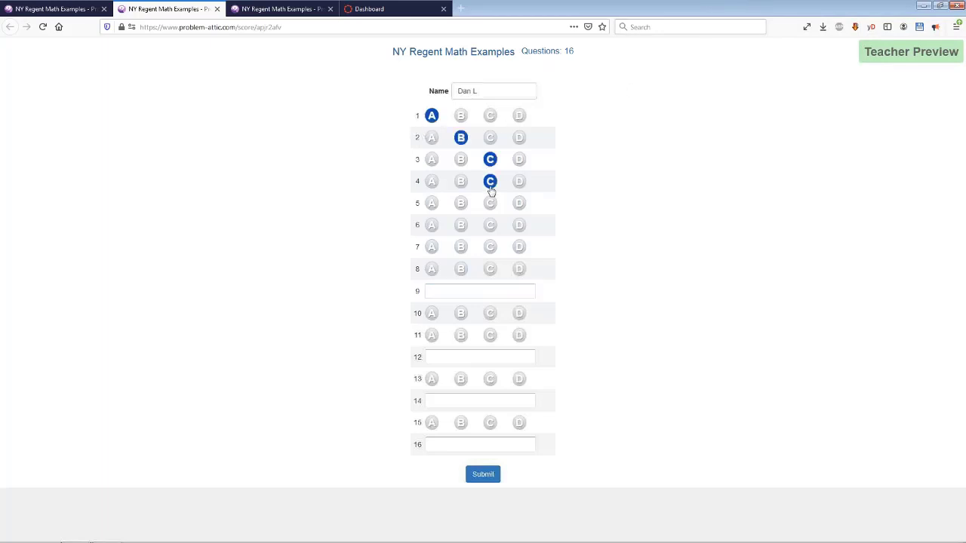
Answer questions 5 to 11 with B, B, D, D, 50 degrees, D and C, and submit the answer sheet.
{"action": "left_click", "coordinate": [461, 204]}
{"action": "left_click", "coordinate": [461, 225]}
{"action": "left_click", "coordinate": [520, 249]}
{"action": "left_click", "coordinate": [520, 270]}
{"action": "left_click", "coordinate": [496, 292]}
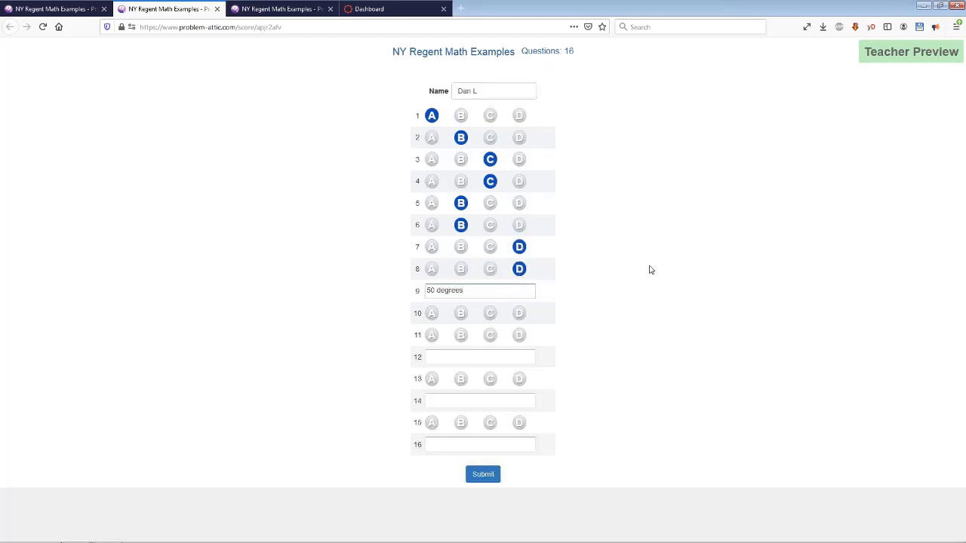
{"action": "left_click", "coordinate": [520, 316]}
{"action": "left_click", "coordinate": [490, 335]}
{"action": "left_click", "coordinate": [483, 474]}
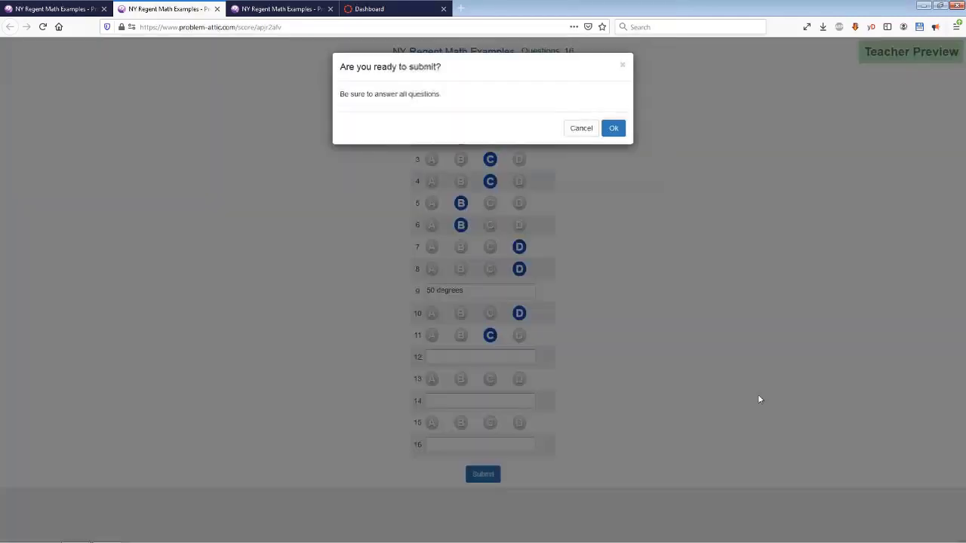
{"action": "left_click", "coordinate": [614, 122]}
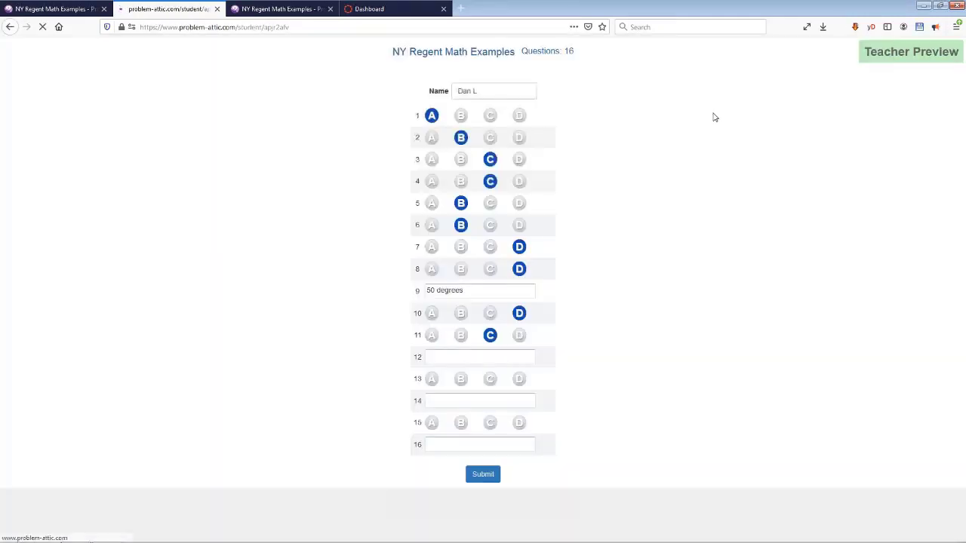
Return to the document and review its scores by class, by problem and by student.
{"action": "left_click", "coordinate": [84, 14]}
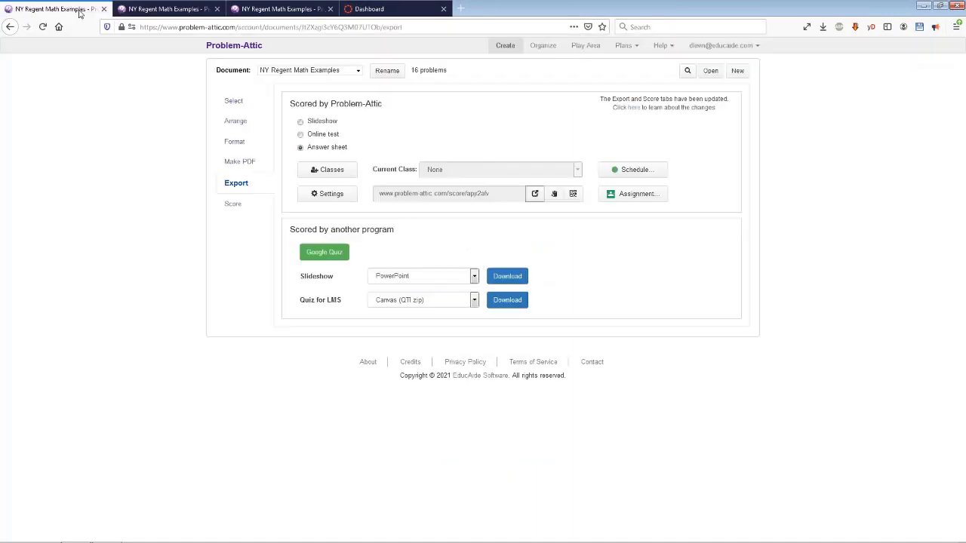
{"action": "left_click", "coordinate": [246, 209]}
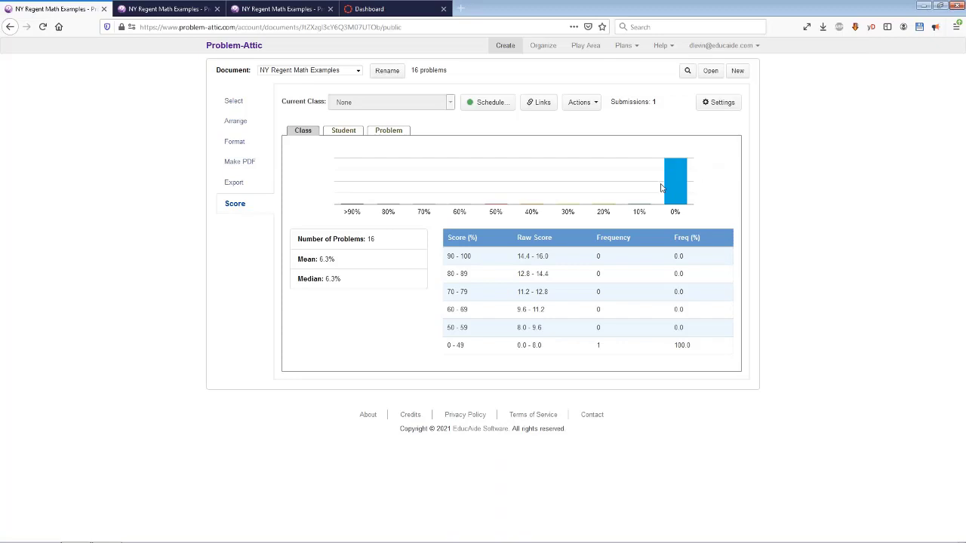
{"action": "left_click", "coordinate": [389, 132]}
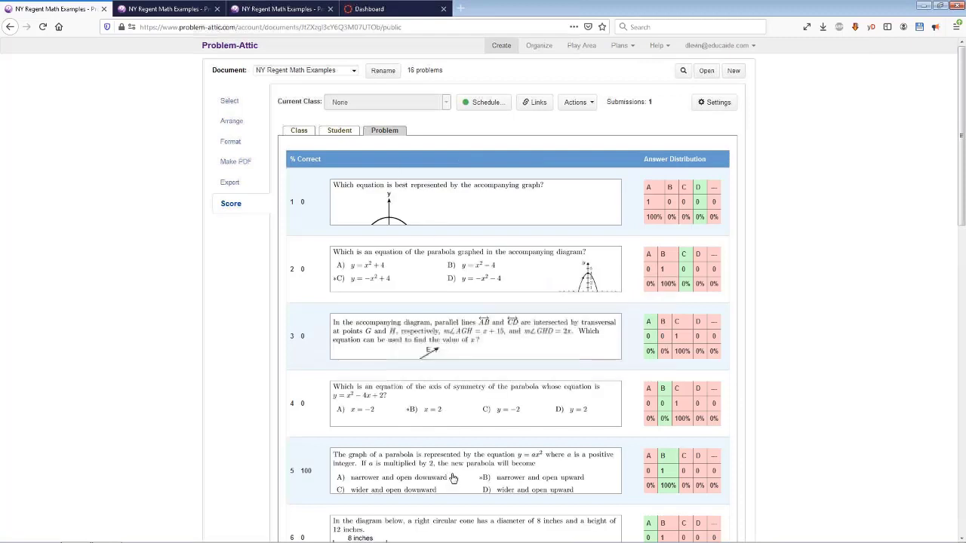
{"action": "left_click", "coordinate": [341, 131]}
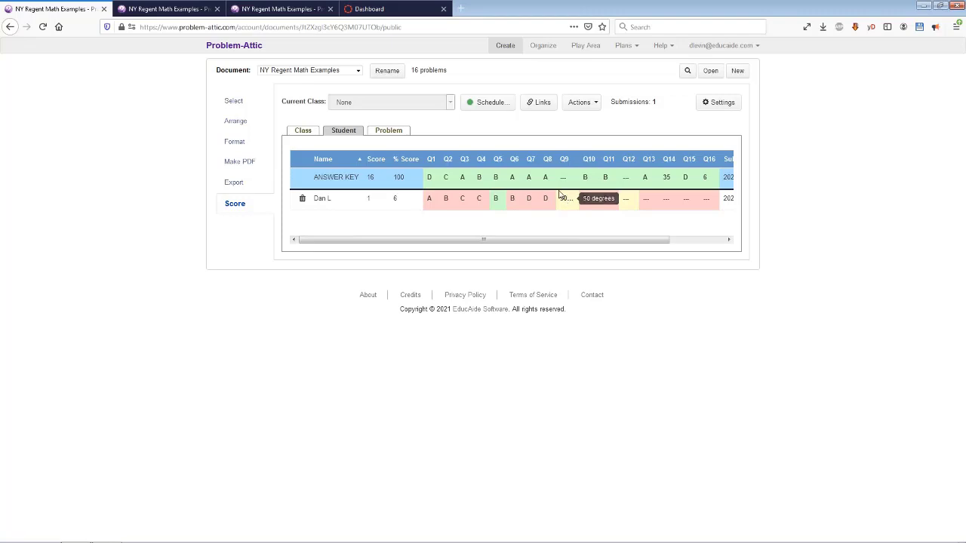
Open question 9 for manual scoring to view the student's response, and cancel without scoring it.
{"action": "left_click", "coordinate": [564, 159]}
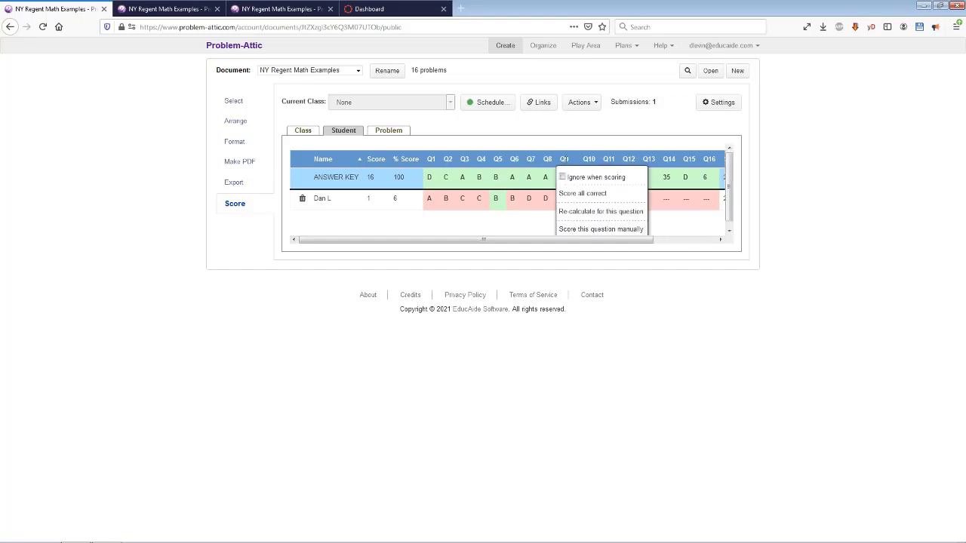
{"action": "left_click", "coordinate": [588, 229]}
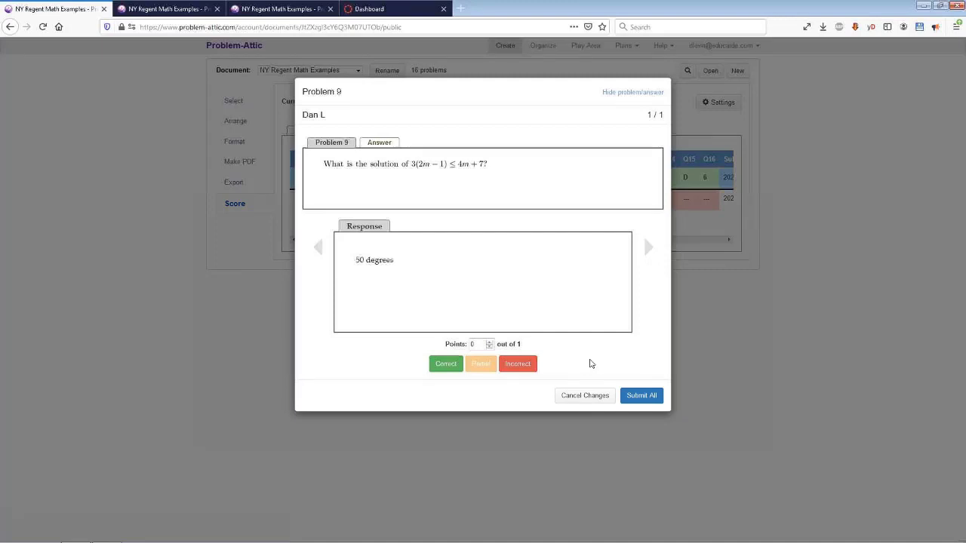
{"action": "left_click", "coordinate": [595, 398]}
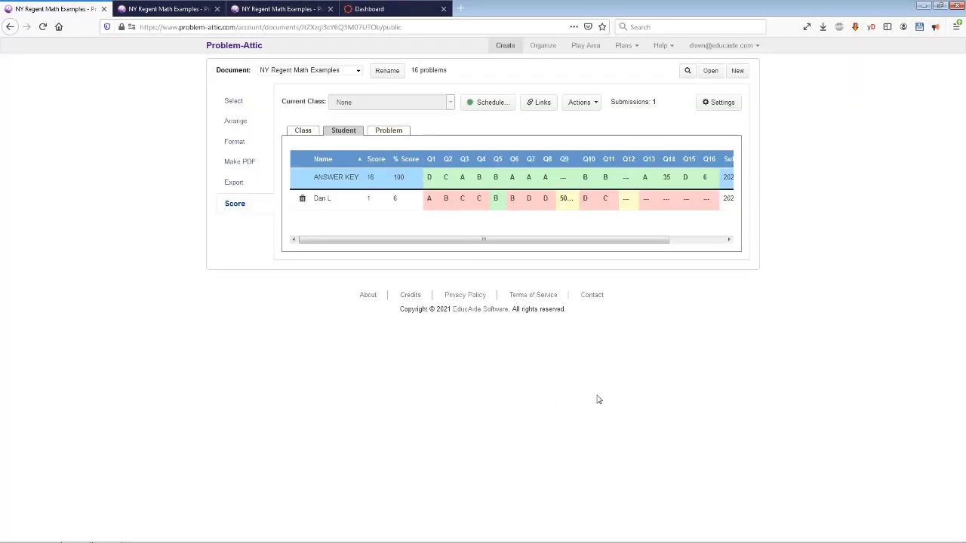
{"action": "left_click", "coordinate": [668, 159]}
Return to the export options, choose Online test as the format scored by Problem-Attic, and open the test.
{"action": "left_click", "coordinate": [233, 184]}
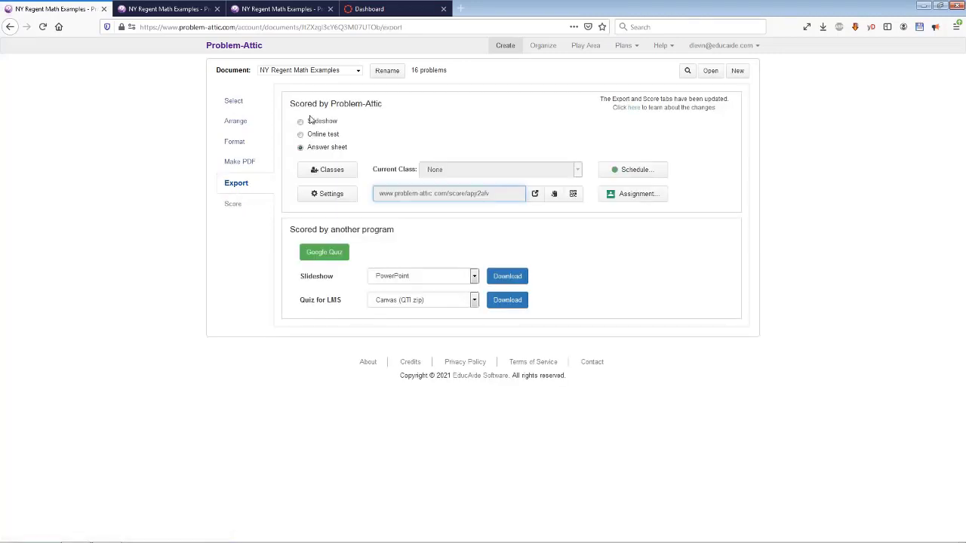
{"action": "left_click", "coordinate": [314, 124]}
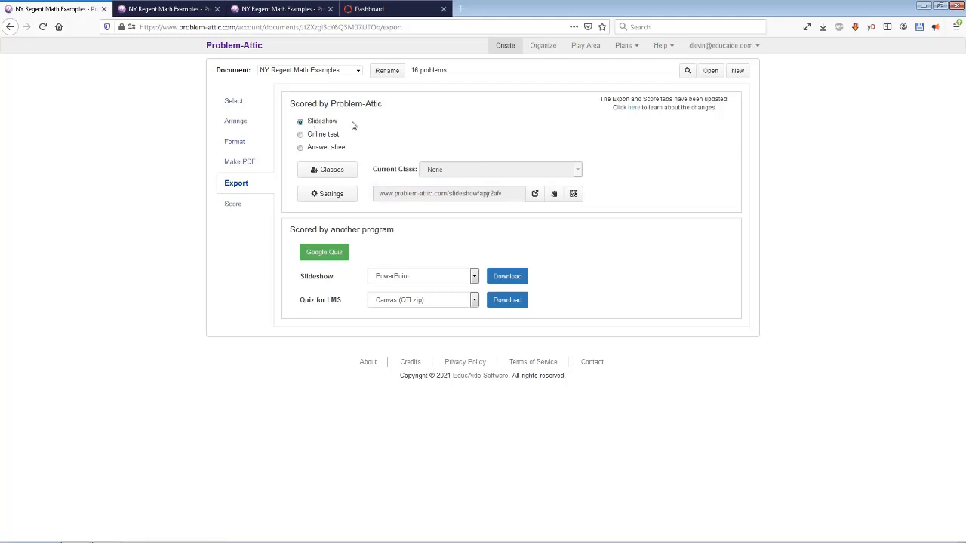
{"action": "left_click", "coordinate": [302, 134]}
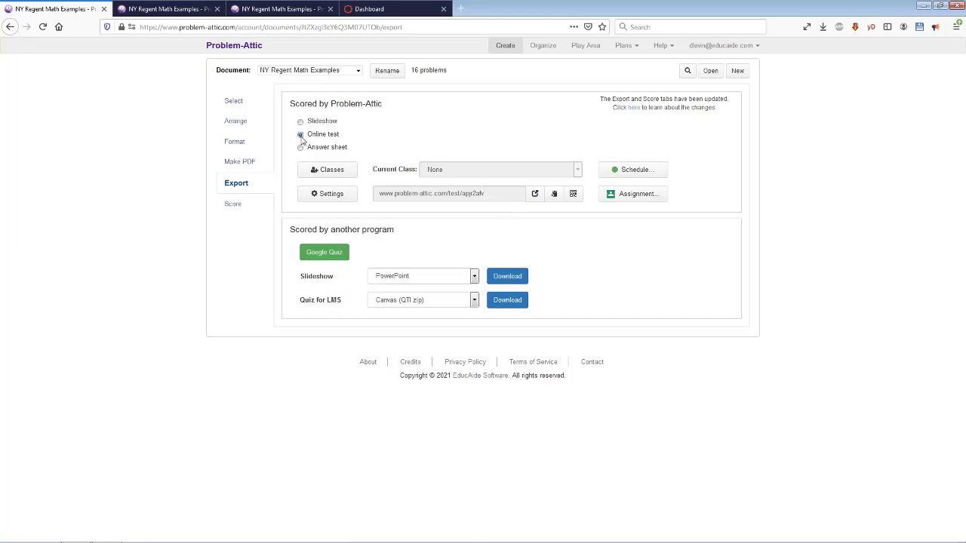
{"action": "left_click", "coordinate": [534, 193]}
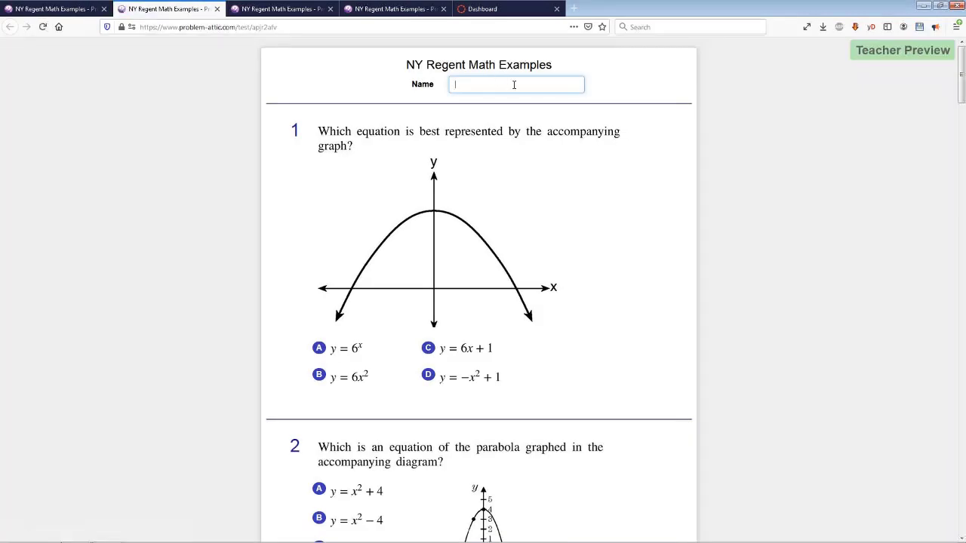
Answer the first few problems of the online test, starting with C and B, and look through the following problems up to problem 12.
{"action": "left_click", "coordinate": [453, 348]}
{"action": "scroll", "coordinate": [397, 302], "scroll_direction": "down", "scroll_amount": 3}
{"action": "left_click", "coordinate": [371, 264]}
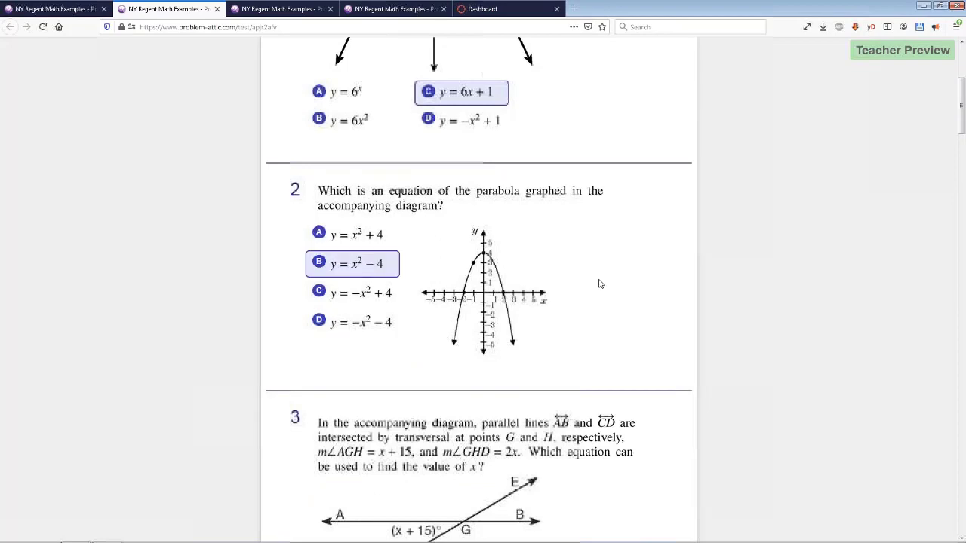
{"action": "scroll", "coordinate": [597, 279], "scroll_direction": "down", "scroll_amount": 3}
{"action": "left_click", "coordinate": [537, 424]}
{"action": "scroll", "coordinate": [665, 349], "scroll_direction": "down", "scroll_amount": 5}
{"action": "left_click", "coordinate": [338, 203]}
{"action": "scroll", "coordinate": [462, 306], "scroll_direction": "down", "scroll_amount": 8}
{"action": "scroll", "coordinate": [471, 323], "scroll_direction": "down", "scroll_amount": 6}
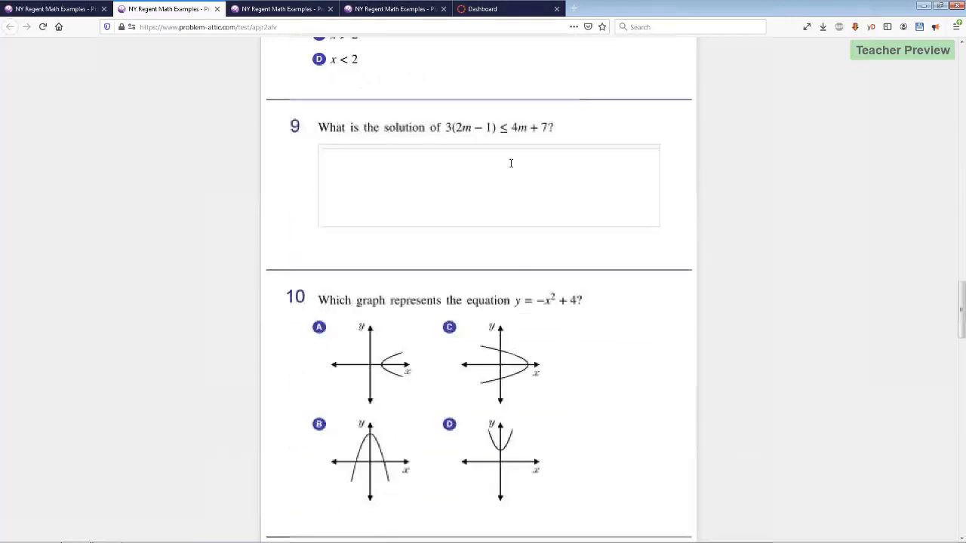
{"action": "scroll", "coordinate": [718, 244], "scroll_direction": "down", "scroll_amount": 7}
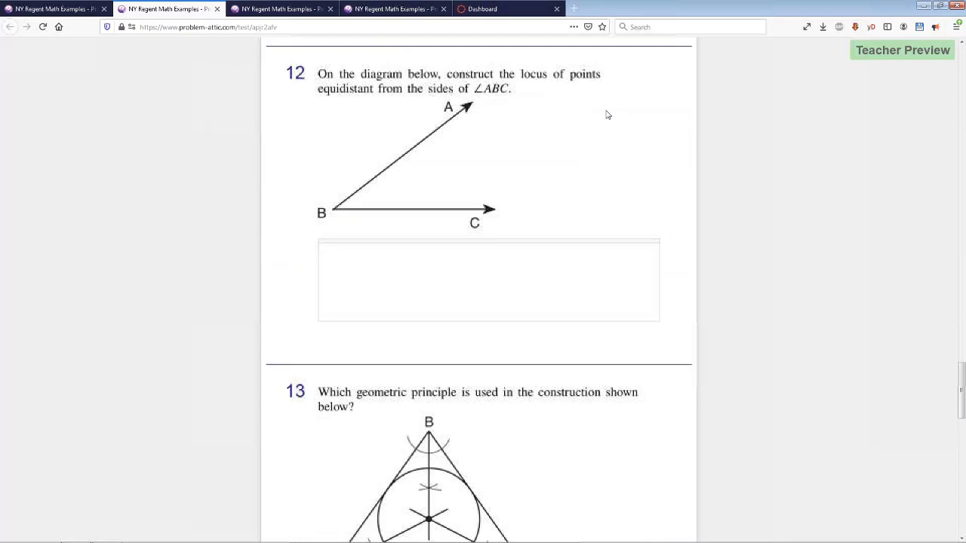
Return to the export options, highlight the two scoring section headings, and review the Google Quiz export details.
{"action": "left_click", "coordinate": [67, 9]}
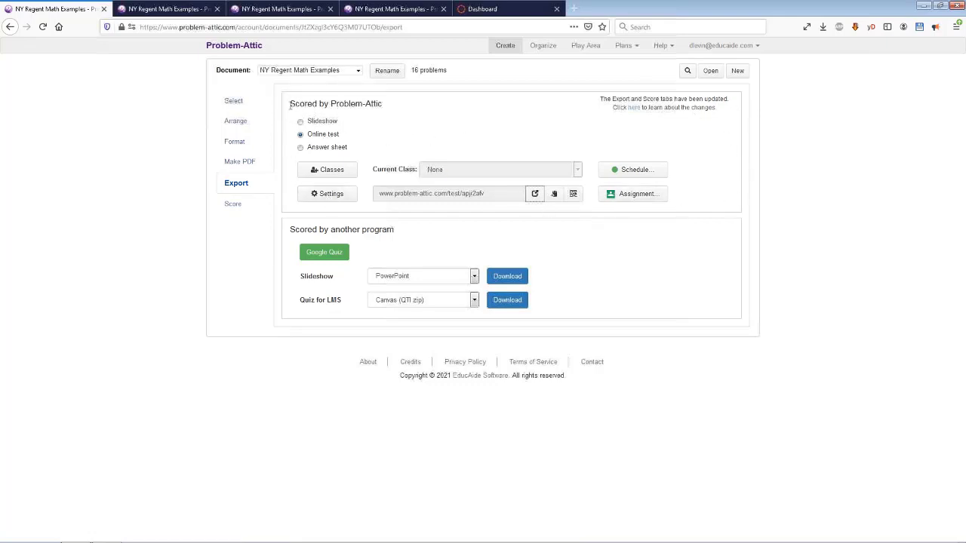
{"action": "triple_click", "coordinate": [362, 106]}
{"action": "left_click", "coordinate": [408, 123]}
{"action": "left_click_drag", "start_coordinate": [305, 227], "coordinate": [431, 230]}
{"action": "left_click", "coordinate": [408, 254]}
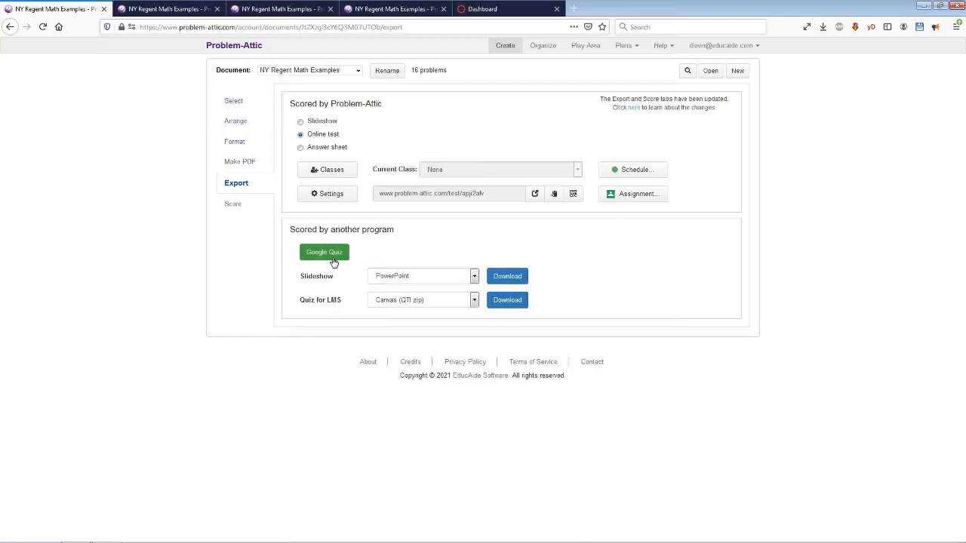
{"action": "left_click", "coordinate": [310, 257]}
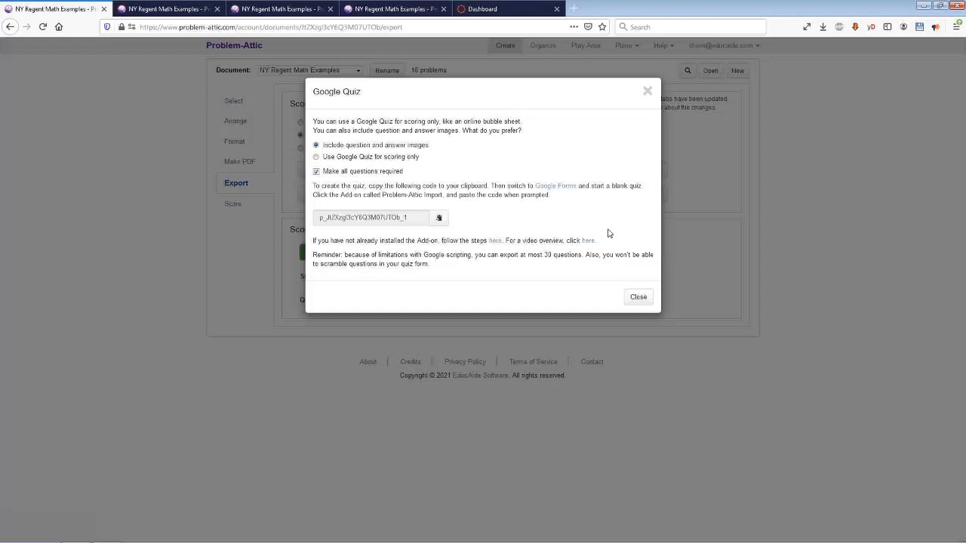
{"action": "left_click", "coordinate": [648, 91]}
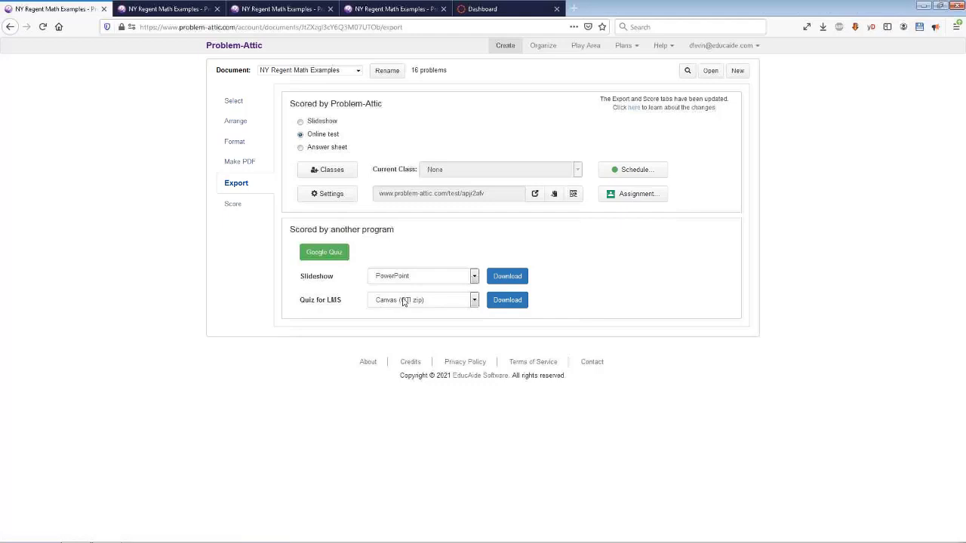
Download the quiz as a Canvas QTI zip, save the file and switch to the Canvas dashboard.
{"action": "left_click", "coordinate": [513, 301]}
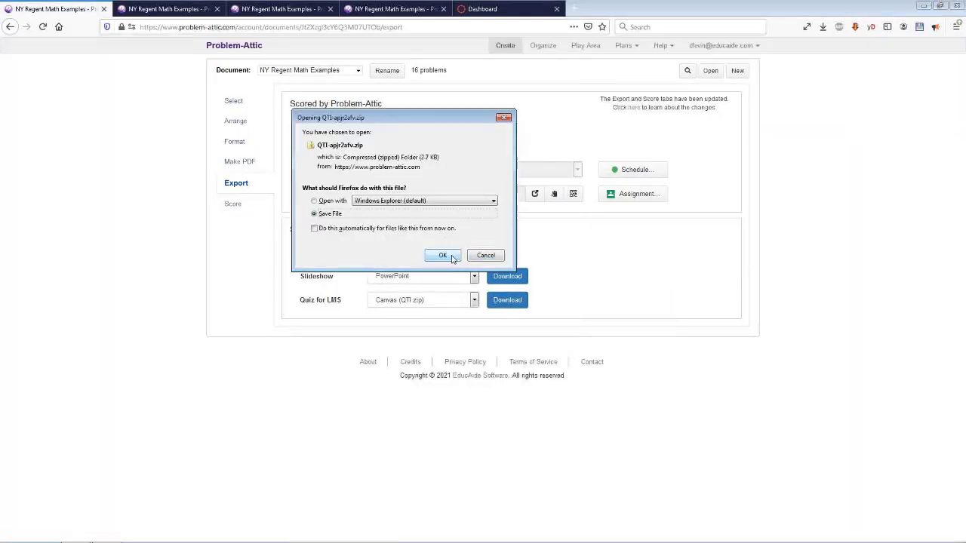
{"action": "left_click", "coordinate": [445, 256]}
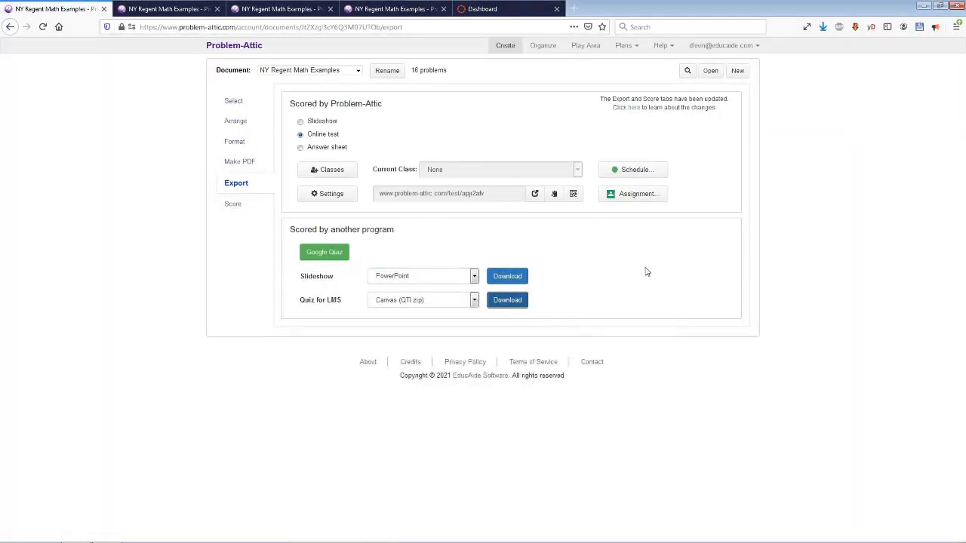
{"action": "left_click", "coordinate": [505, 11]}
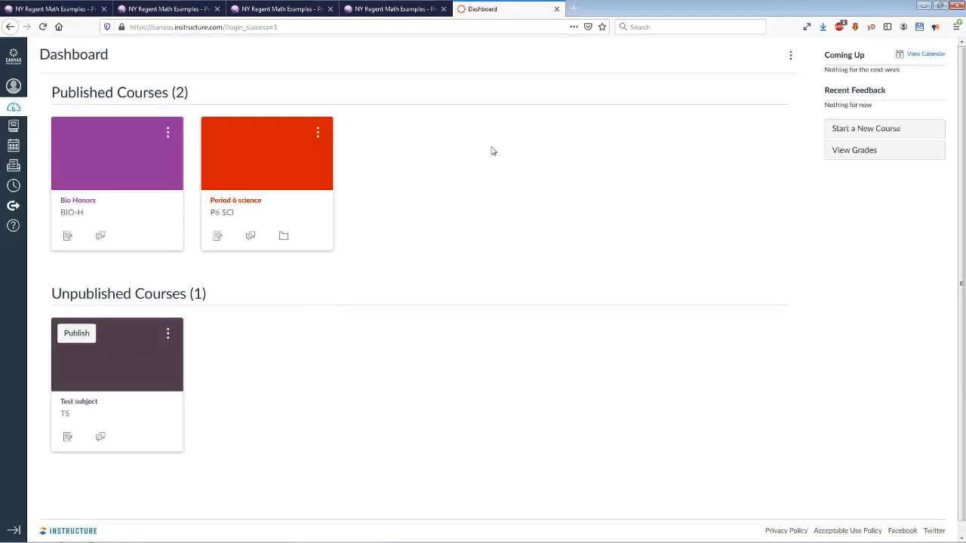
Open the Period 6 science course and set up a content import with QTI .zip file as the content type.
{"action": "left_click", "coordinate": [247, 206]}
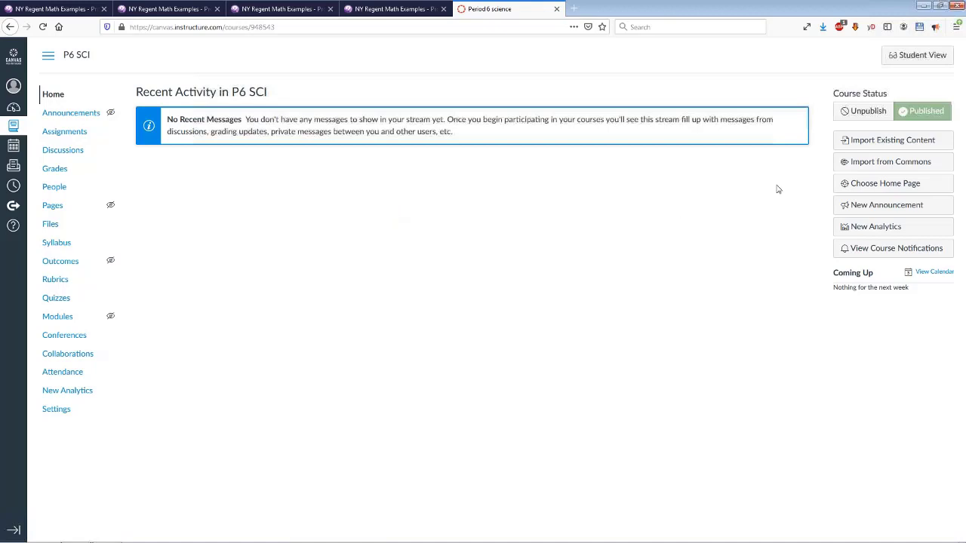
{"action": "left_click", "coordinate": [887, 143]}
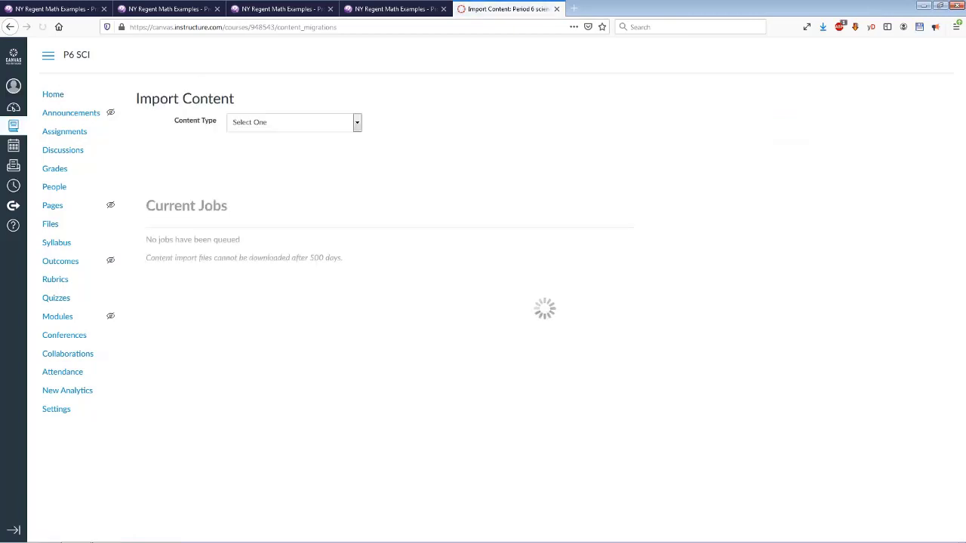
{"action": "left_click", "coordinate": [357, 124]}
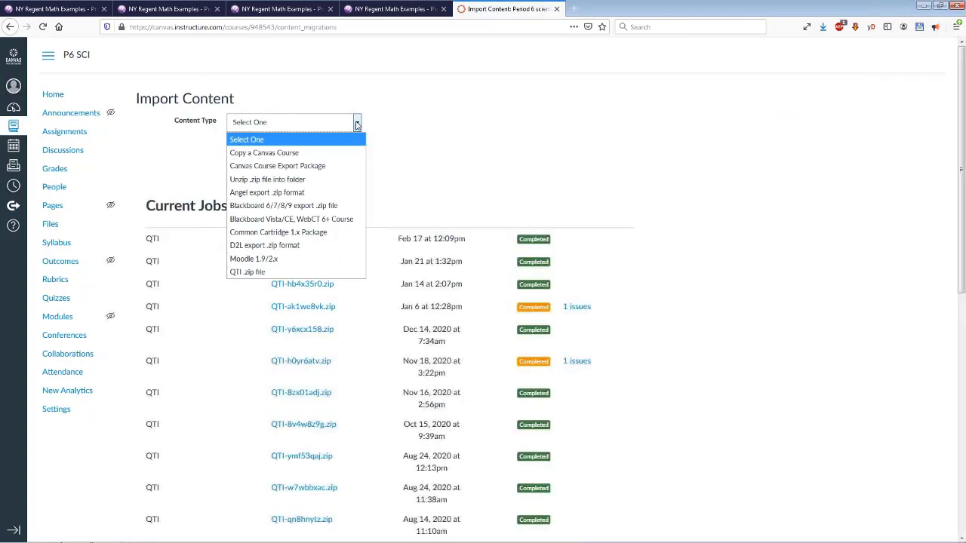
{"action": "left_click", "coordinate": [270, 273]}
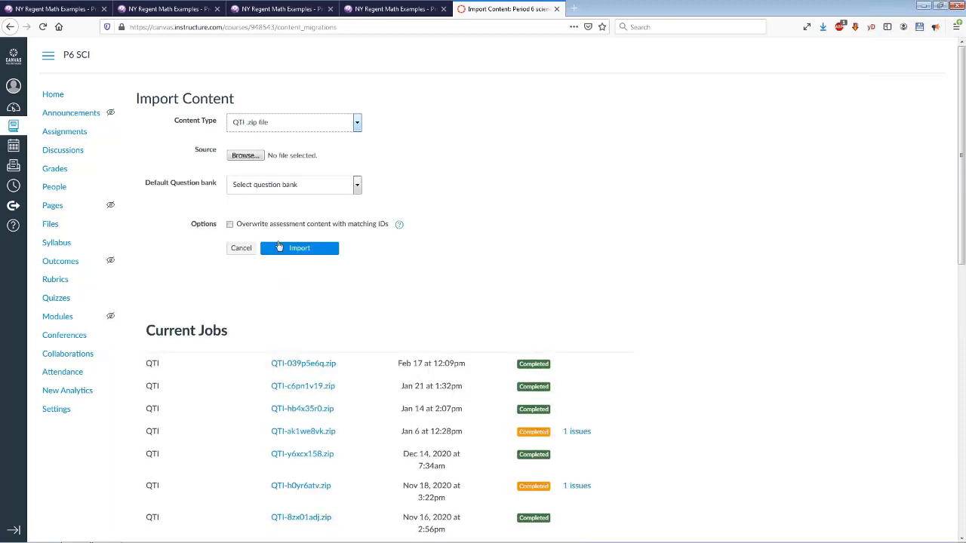
Choose QTI-apjr2afv.zip from the download folder as the source, import it, and recheck the list of content types.
{"action": "left_click", "coordinate": [246, 155]}
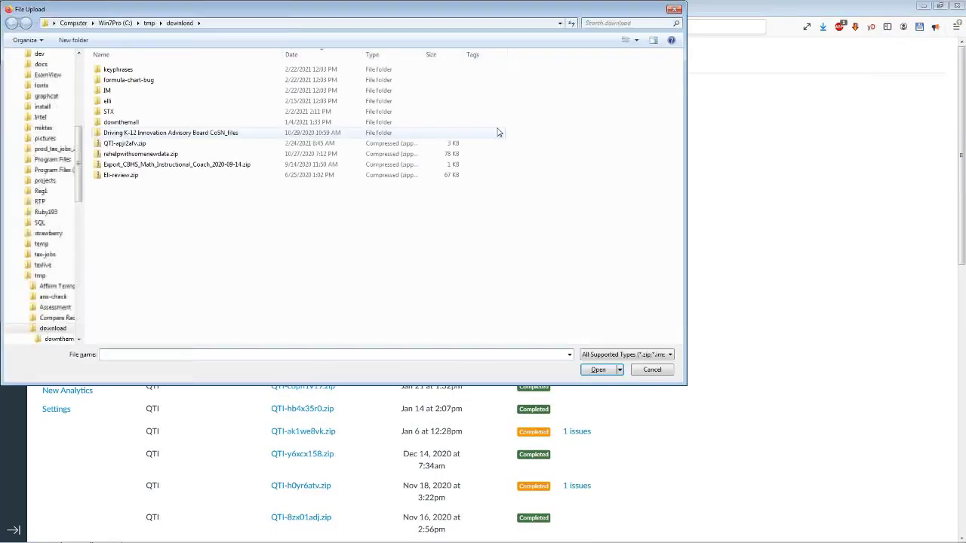
{"action": "left_click", "coordinate": [223, 144]}
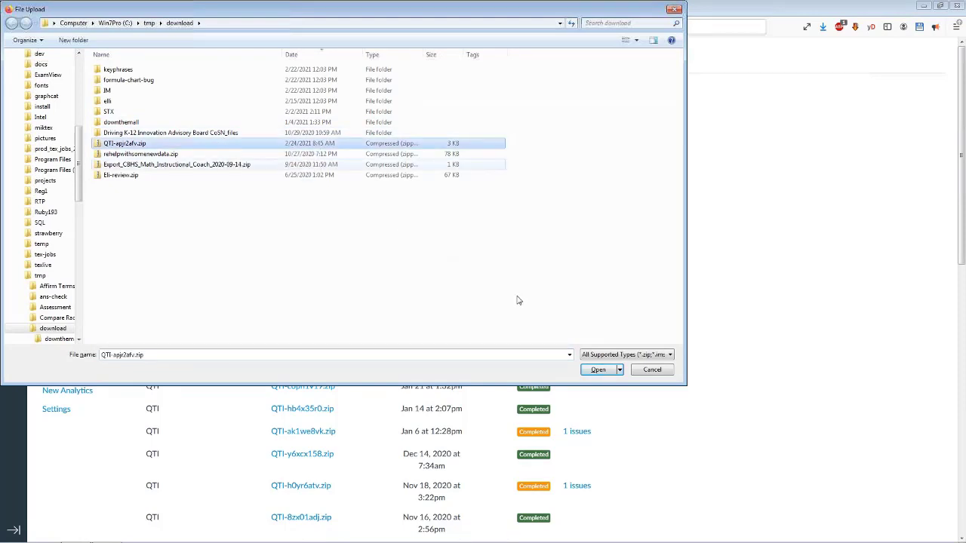
{"action": "left_click", "coordinate": [596, 370]}
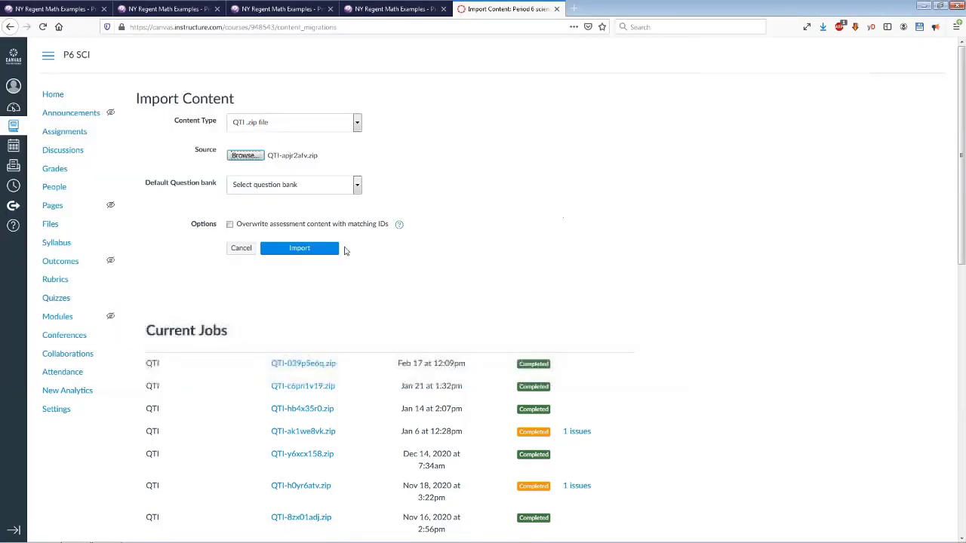
{"action": "left_click", "coordinate": [316, 250]}
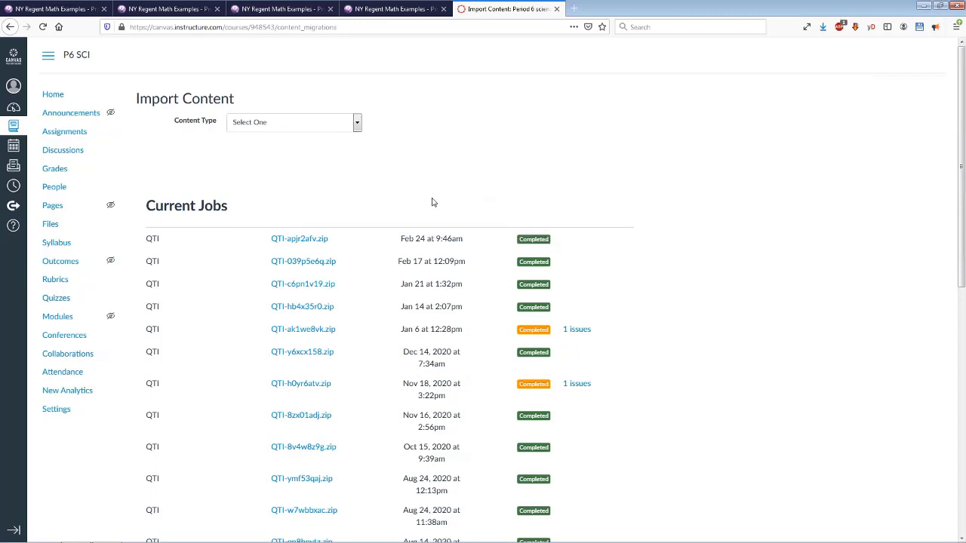
{"action": "left_click", "coordinate": [357, 125]}
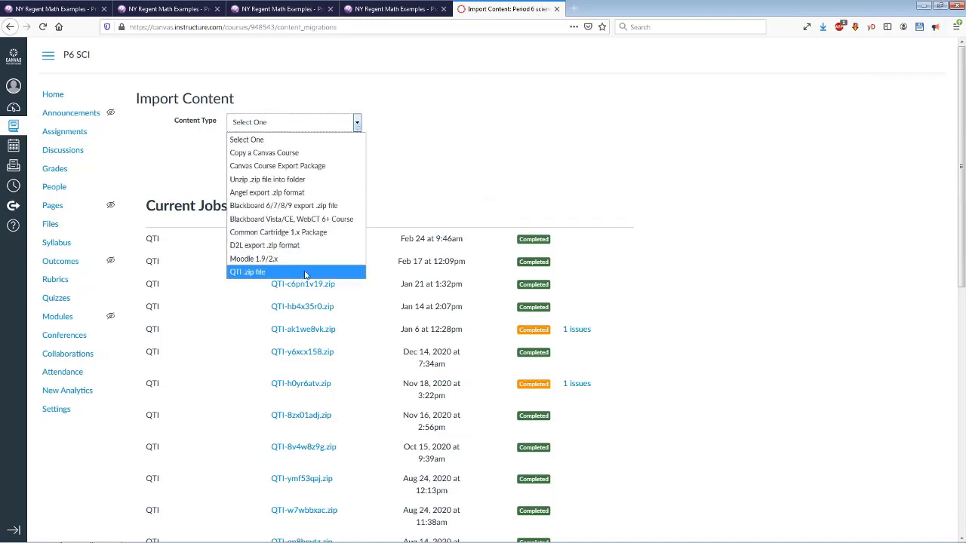
{"action": "left_click", "coordinate": [420, 212]}
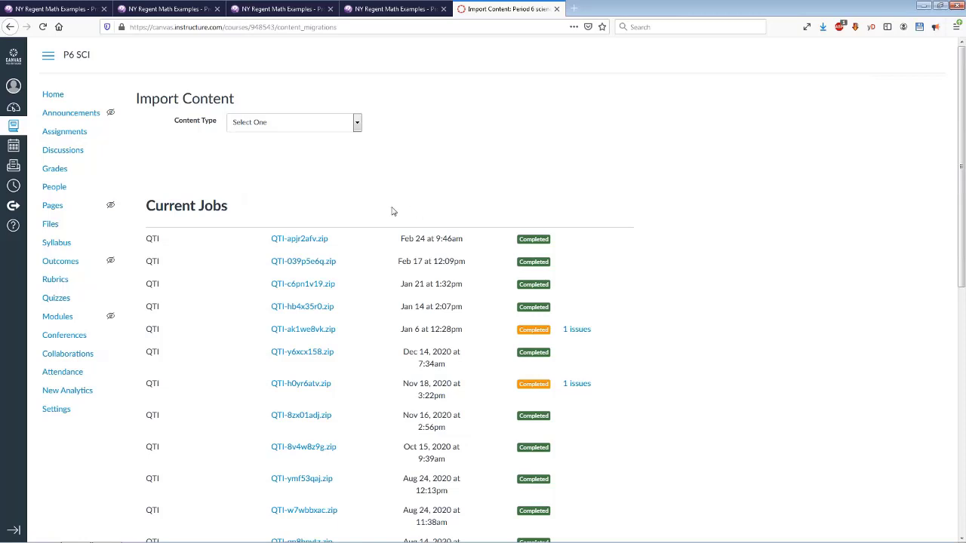
Find the imported NY Regent Math Examples quiz among the course's quizzes and open its preview.
{"action": "left_click", "coordinate": [56, 299]}
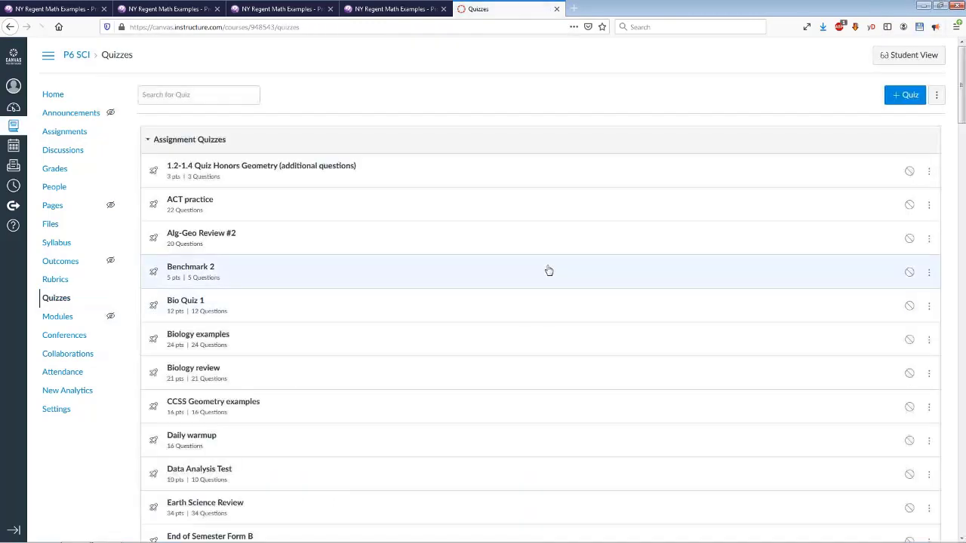
{"action": "scroll", "coordinate": [545, 272], "scroll_direction": "down", "scroll_amount": 5}
{"action": "left_click_drag", "start_coordinate": [963, 148], "coordinate": [959, 255]}
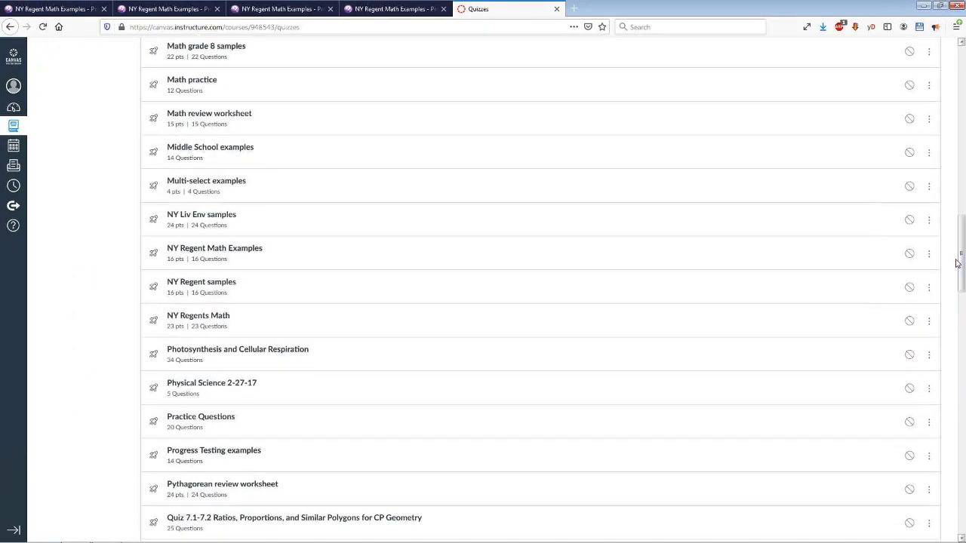
{"action": "left_click", "coordinate": [235, 252]}
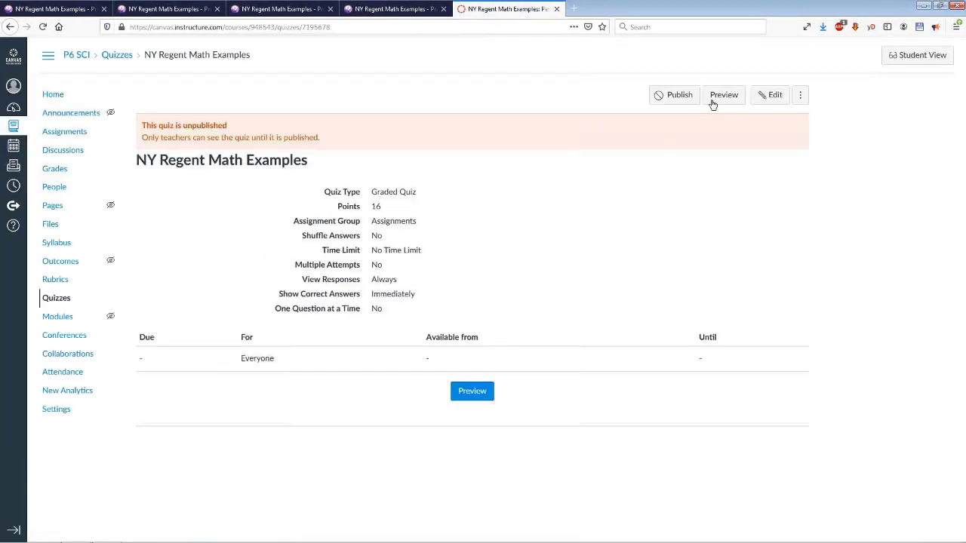
{"action": "left_click", "coordinate": [725, 99]}
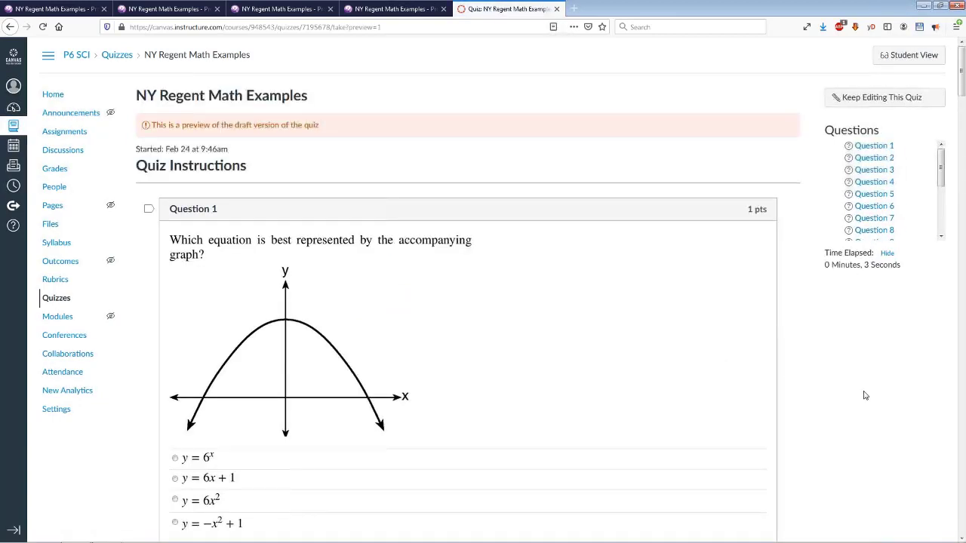
Examine the first five questions of the quiz preview, including their graphs, equations and answer choices.
{"action": "scroll", "coordinate": [865, 395], "scroll_direction": "down", "scroll_amount": 3}
{"action": "scroll", "coordinate": [865, 396], "scroll_direction": "down", "scroll_amount": 1}
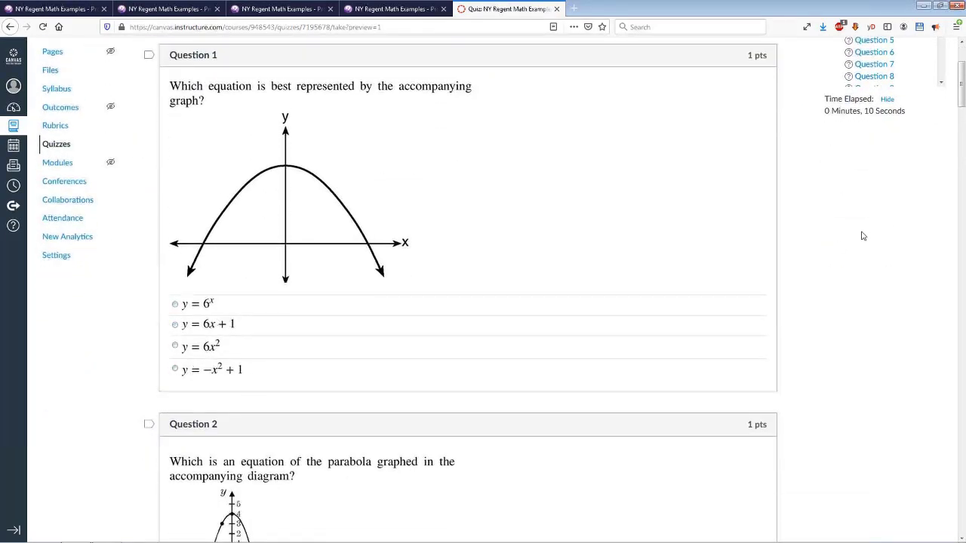
{"action": "scroll", "coordinate": [865, 235], "scroll_direction": "up", "scroll_amount": 4}
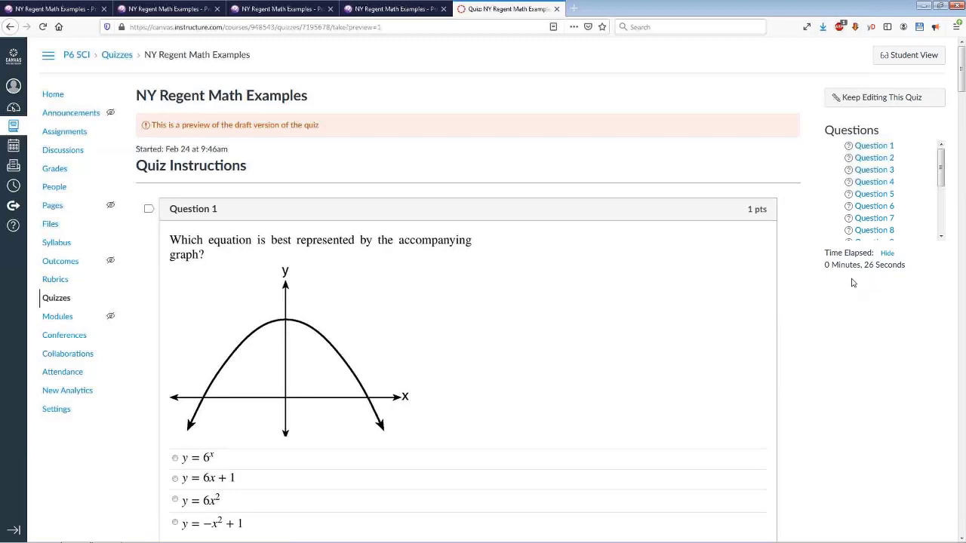
{"action": "scroll", "coordinate": [642, 329], "scroll_direction": "down", "scroll_amount": 4}
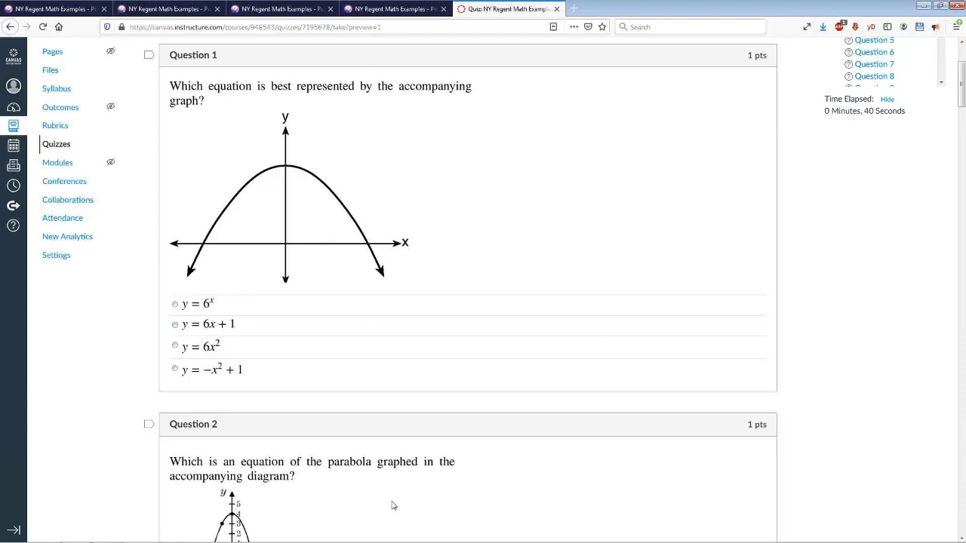
{"action": "scroll", "coordinate": [415, 438], "scroll_direction": "down", "scroll_amount": 3}
{"action": "scroll", "coordinate": [412, 429], "scroll_direction": "down", "scroll_amount": 3}
{"action": "scroll", "coordinate": [397, 357], "scroll_direction": "down", "scroll_amount": 3}
{"action": "scroll", "coordinate": [540, 325], "scroll_direction": "down", "scroll_amount": 3}
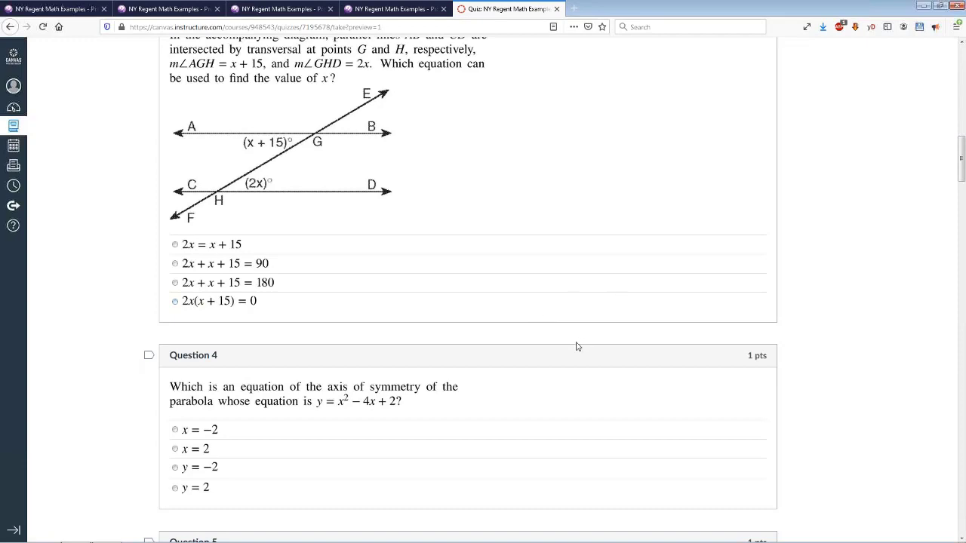
{"action": "scroll", "coordinate": [576, 345], "scroll_direction": "down", "scroll_amount": 3}
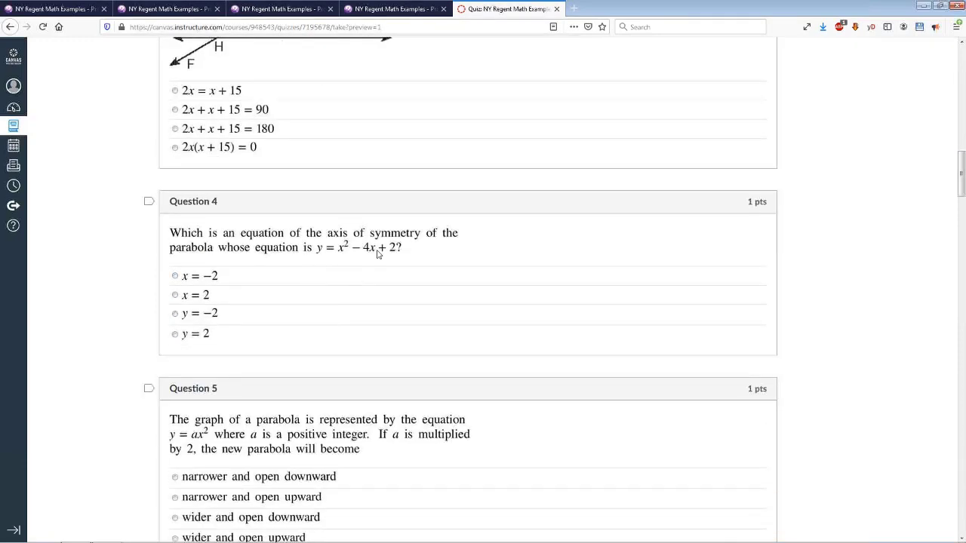
{"action": "scroll", "coordinate": [371, 312], "scroll_direction": "down", "scroll_amount": 5}
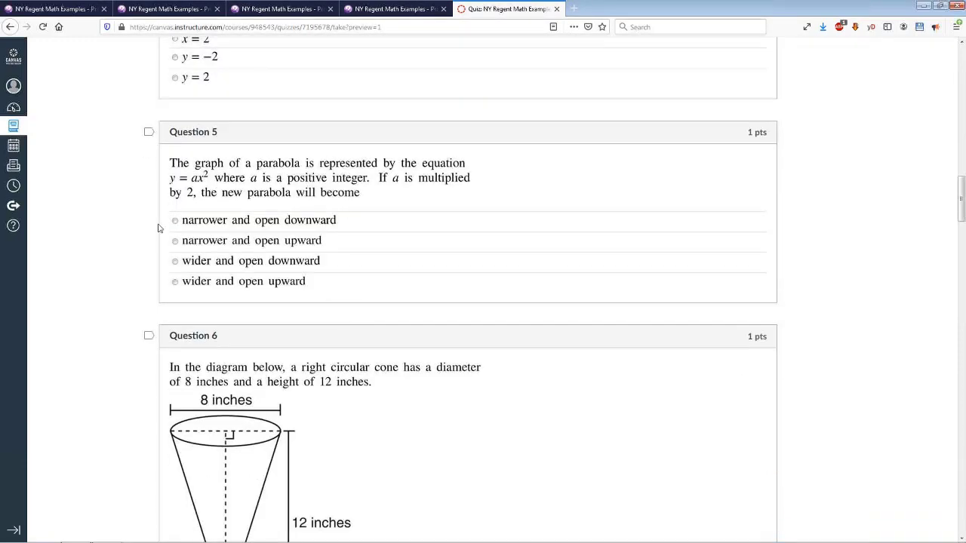
Answer question 5 with "narrower and open downward" and look through the following preview questions up to question 12.
{"action": "left_click", "coordinate": [176, 219]}
{"action": "scroll", "coordinate": [191, 305], "scroll_direction": "down", "scroll_amount": 4}
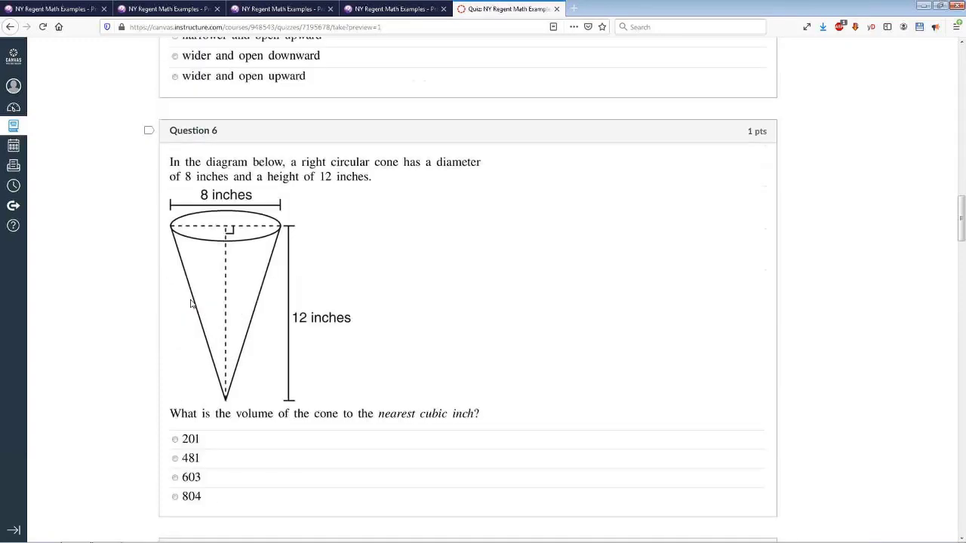
{"action": "scroll", "coordinate": [195, 305], "scroll_direction": "down", "scroll_amount": 2}
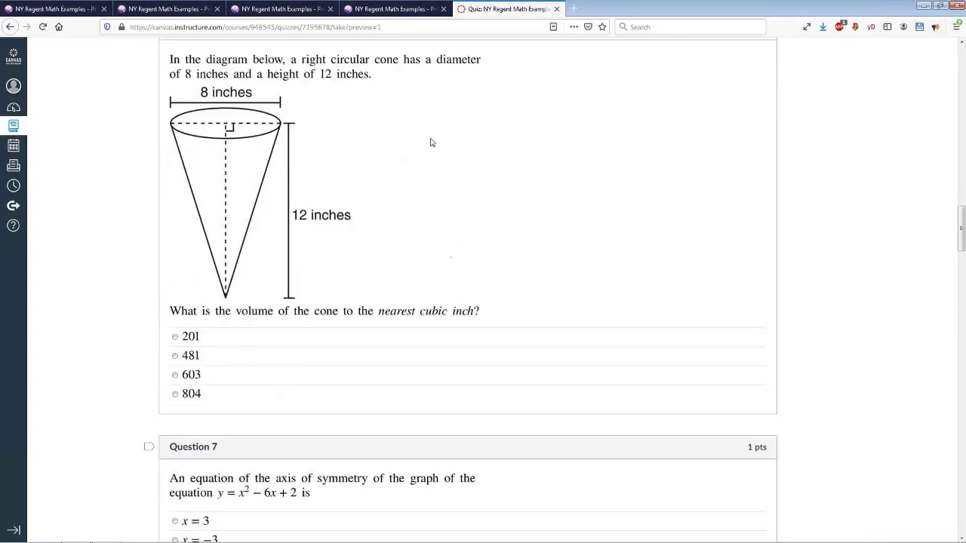
{"action": "scroll", "coordinate": [457, 294], "scroll_direction": "down", "scroll_amount": 10}
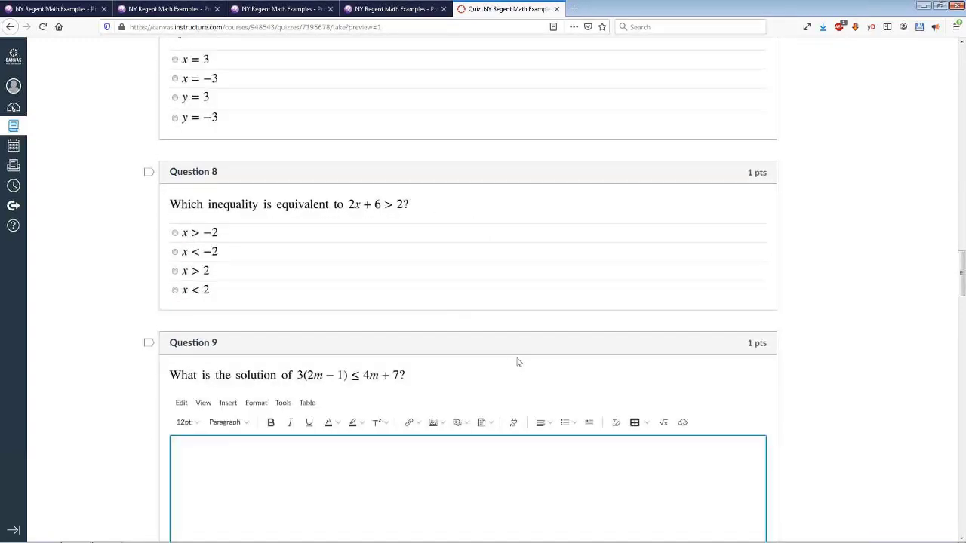
{"action": "scroll", "coordinate": [518, 362], "scroll_direction": "down", "scroll_amount": 4}
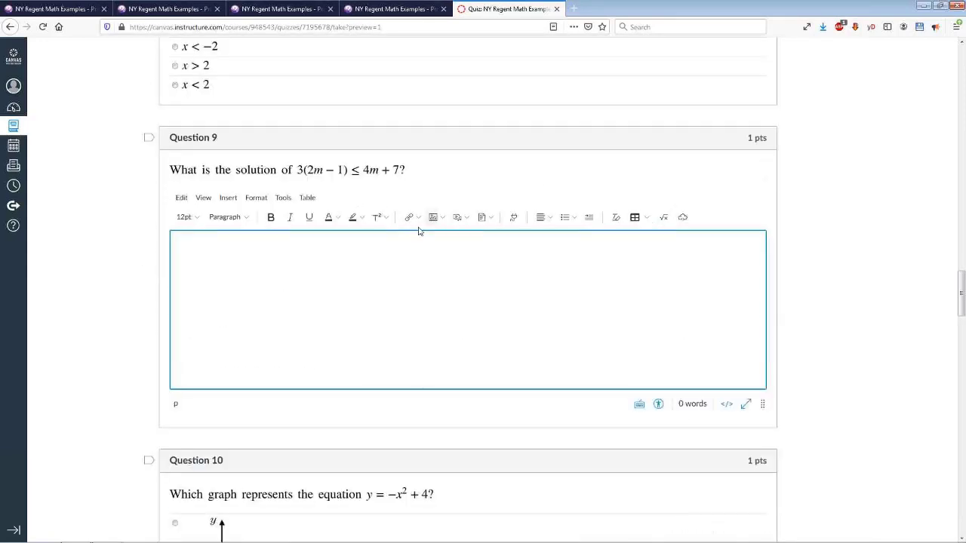
{"action": "scroll", "coordinate": [594, 316], "scroll_direction": "down", "scroll_amount": 11}
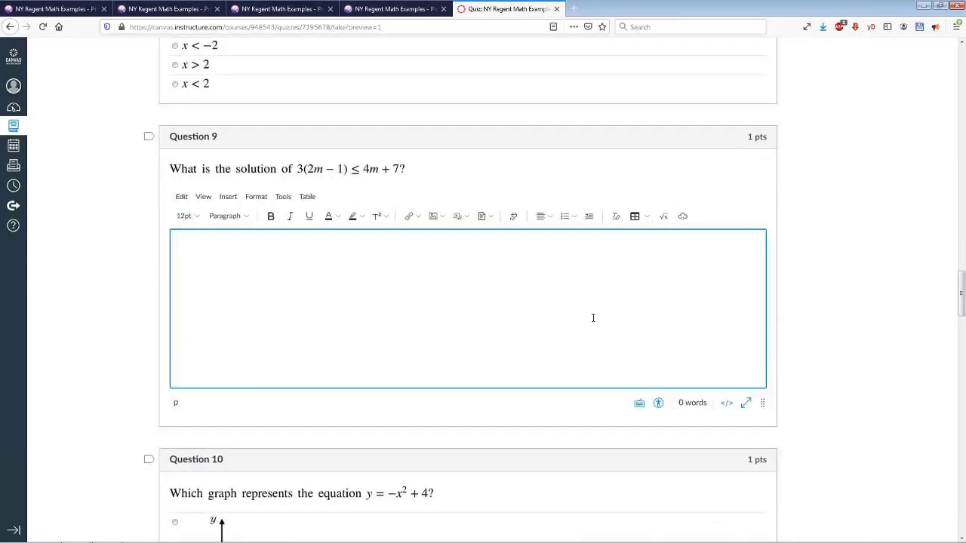
{"action": "scroll", "coordinate": [586, 338], "scroll_direction": "down", "scroll_amount": 7}
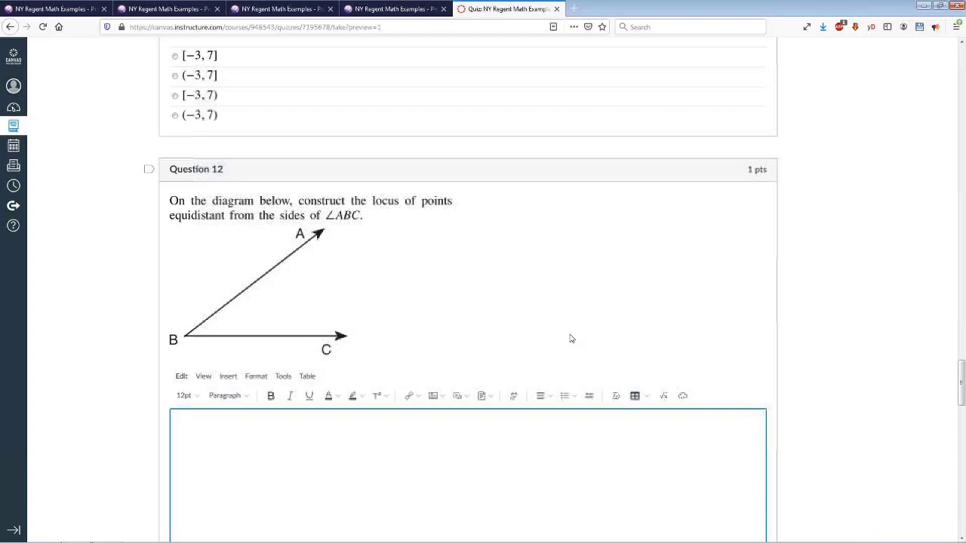
Switch back to the document in Problem-Attic and return to the overview of all problem collections for selection.
{"action": "left_click", "coordinate": [71, 11]}
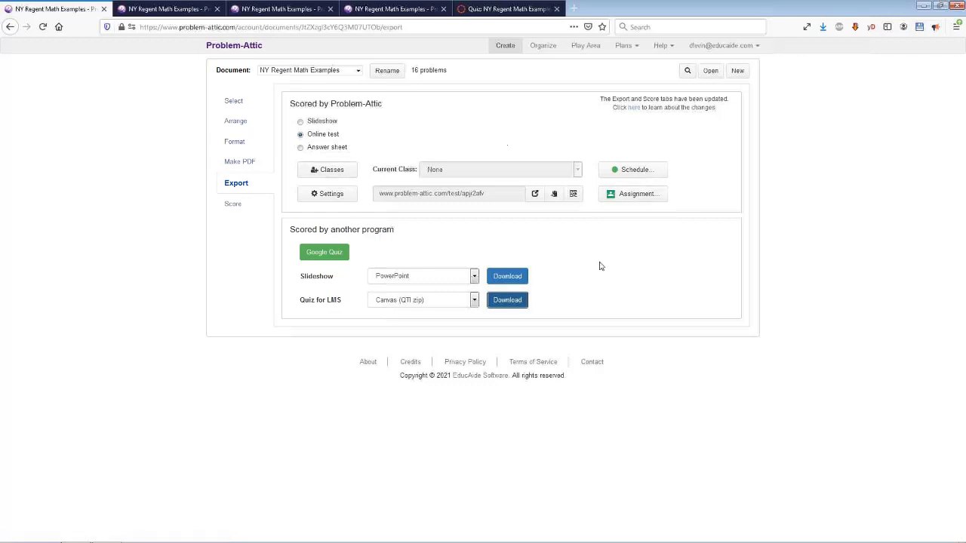
{"action": "left_click", "coordinate": [321, 124]}
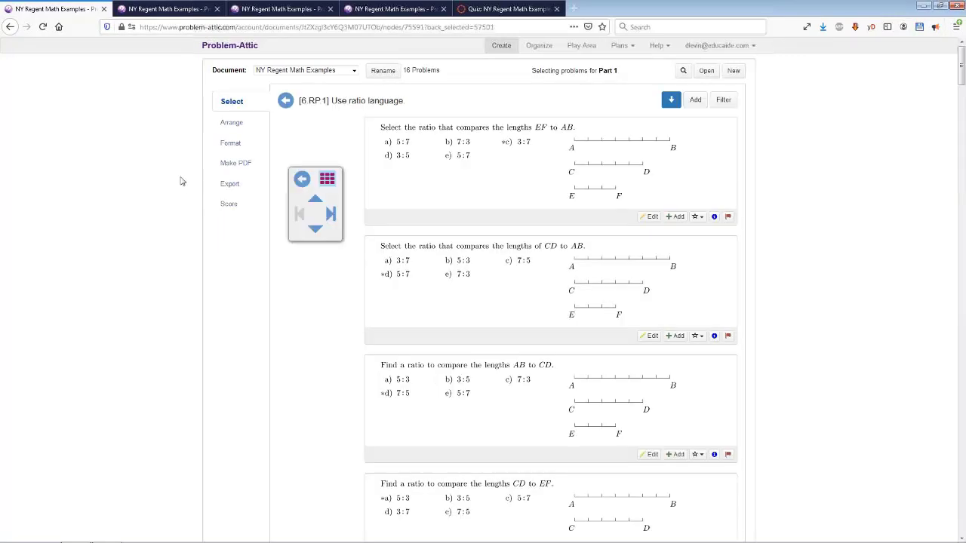
{"action": "left_click", "coordinate": [237, 123]}
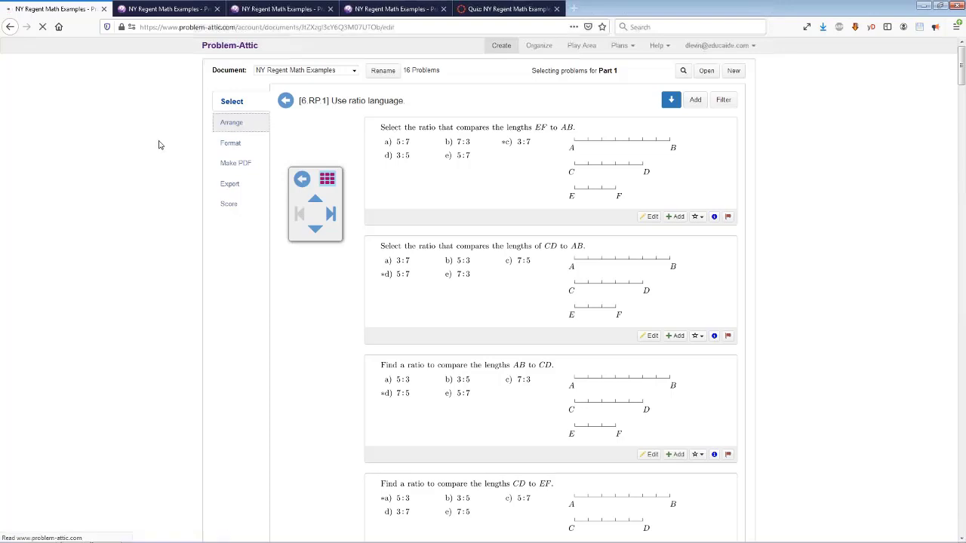
{"action": "left_click", "coordinate": [225, 106]}
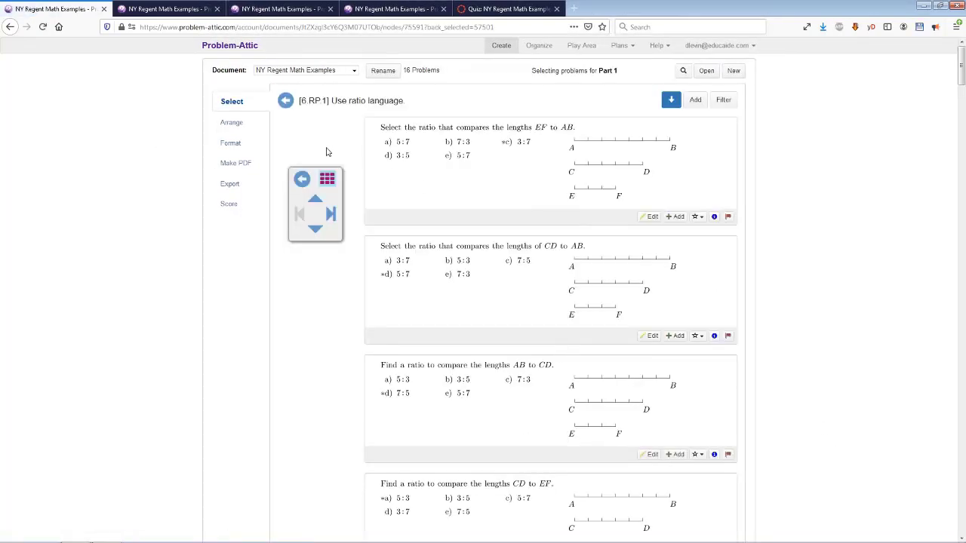
{"action": "left_click", "coordinate": [328, 180]}
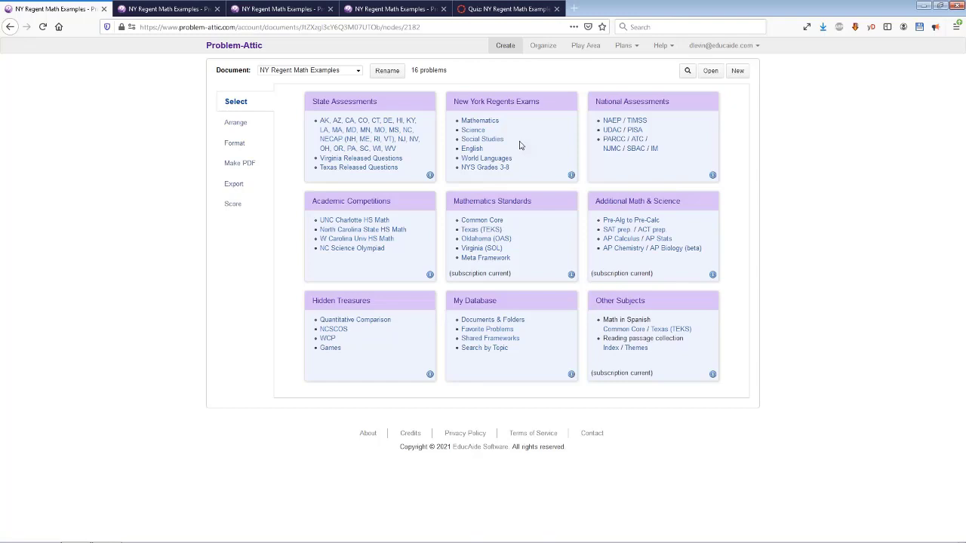
Open the index of the reading passage collection, check its filter options, and sort the passages by grade.
{"action": "left_click", "coordinate": [610, 353]}
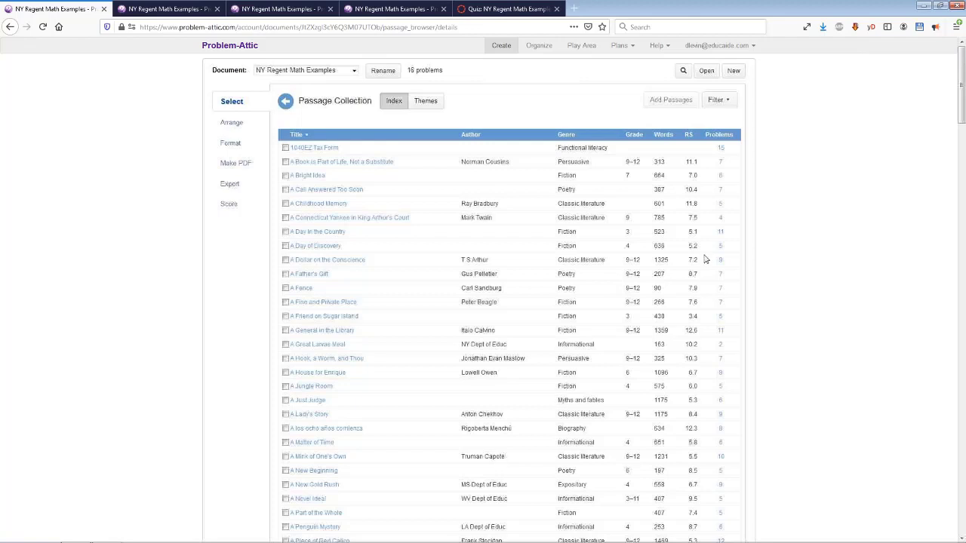
{"action": "left_click", "coordinate": [721, 101]}
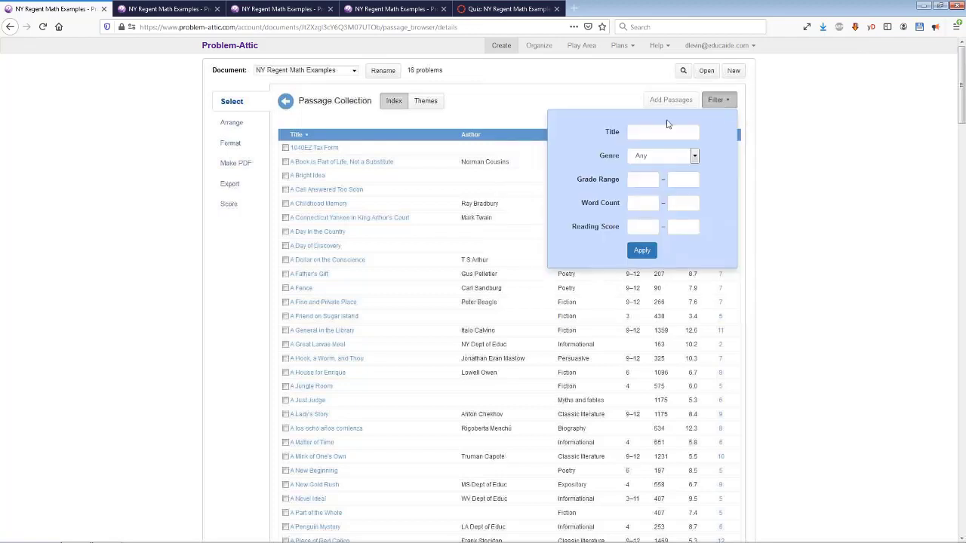
{"action": "left_click", "coordinate": [821, 190]}
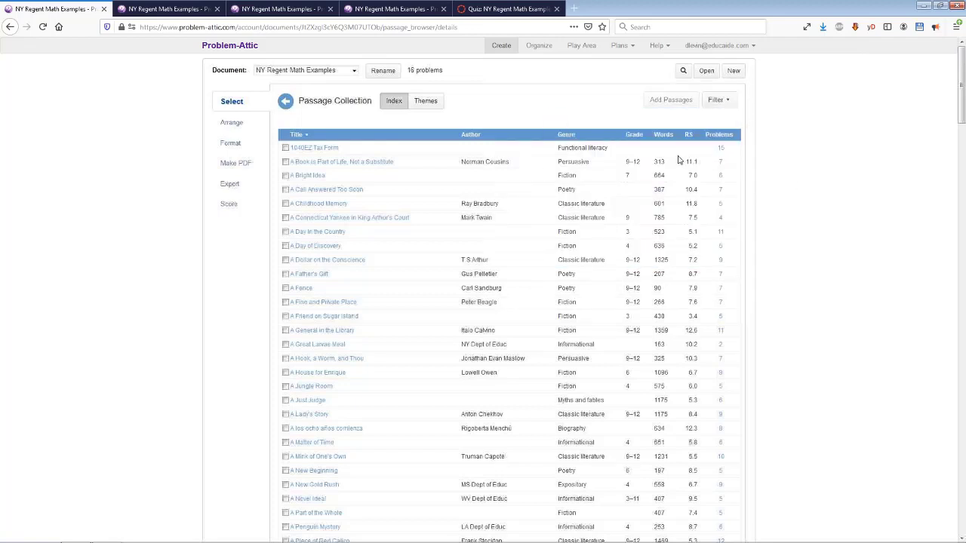
{"action": "left_click", "coordinate": [643, 138]}
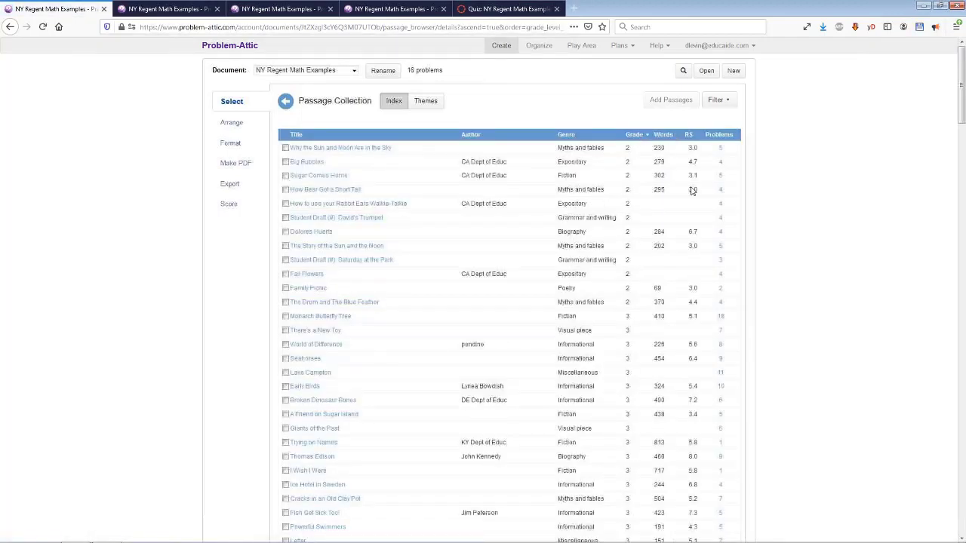
Sort the passage index by word count and by genre, and read the Art criticism passage "Hamlet".
{"action": "left_click", "coordinate": [664, 137]}
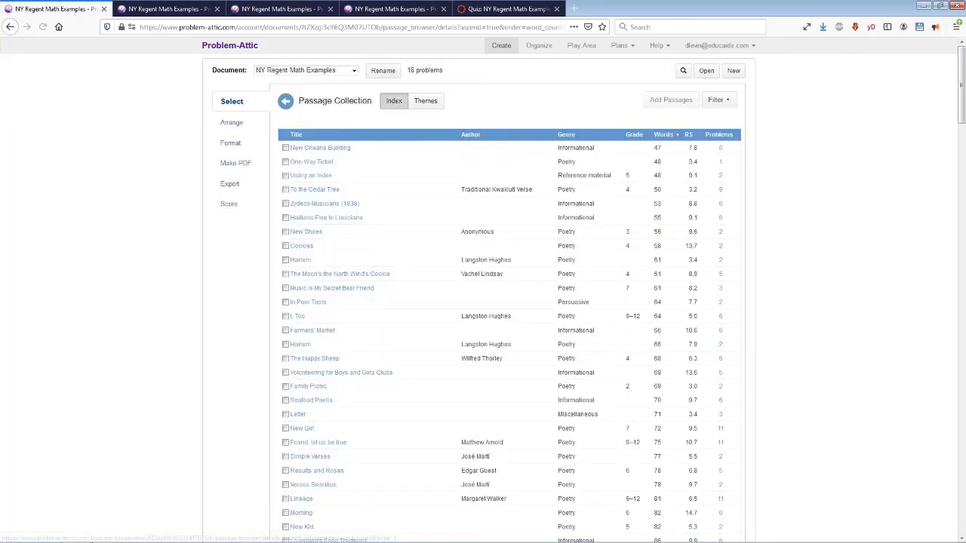
{"action": "left_click", "coordinate": [566, 134]}
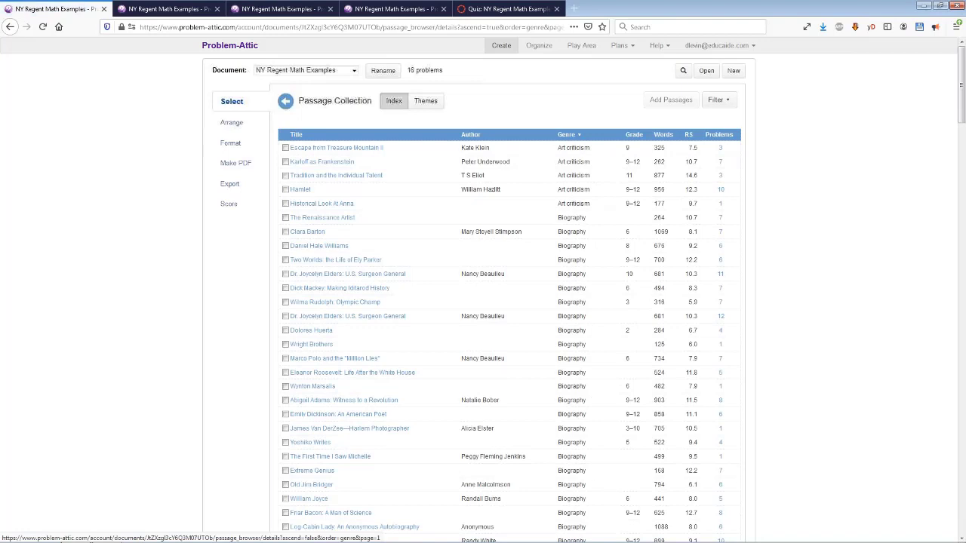
{"action": "left_click", "coordinate": [300, 191]}
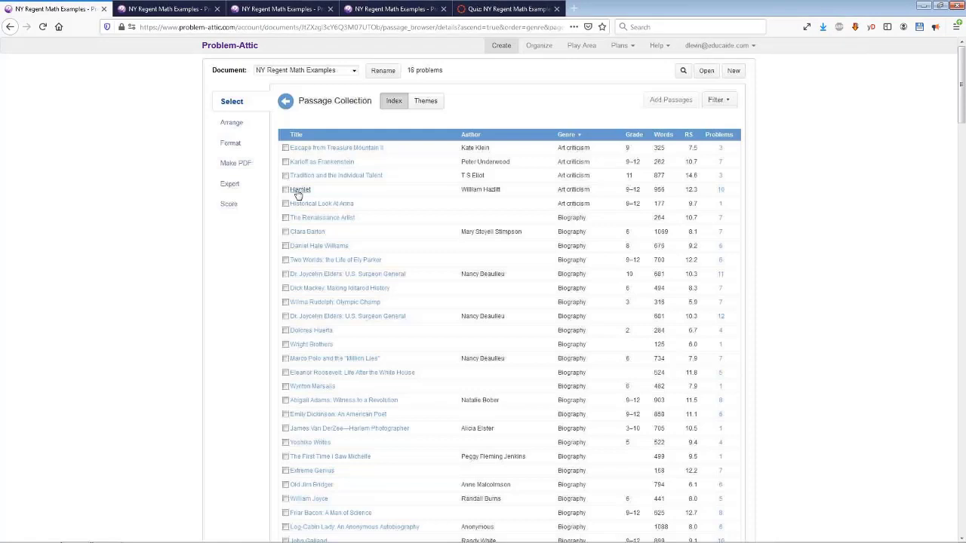
{"action": "left_click", "coordinate": [823, 27]}
{"action": "left_click", "coordinate": [748, 55]}
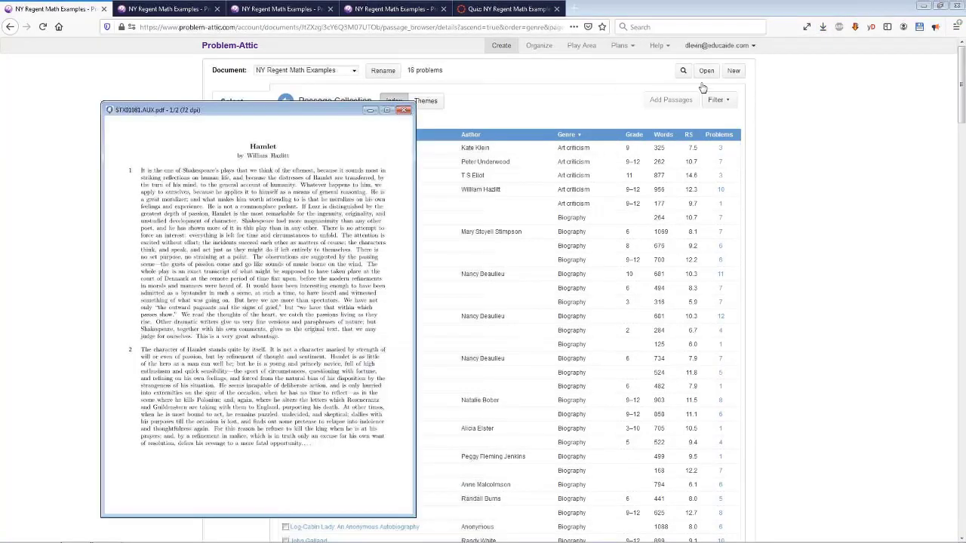
{"action": "left_click", "coordinate": [405, 112]}
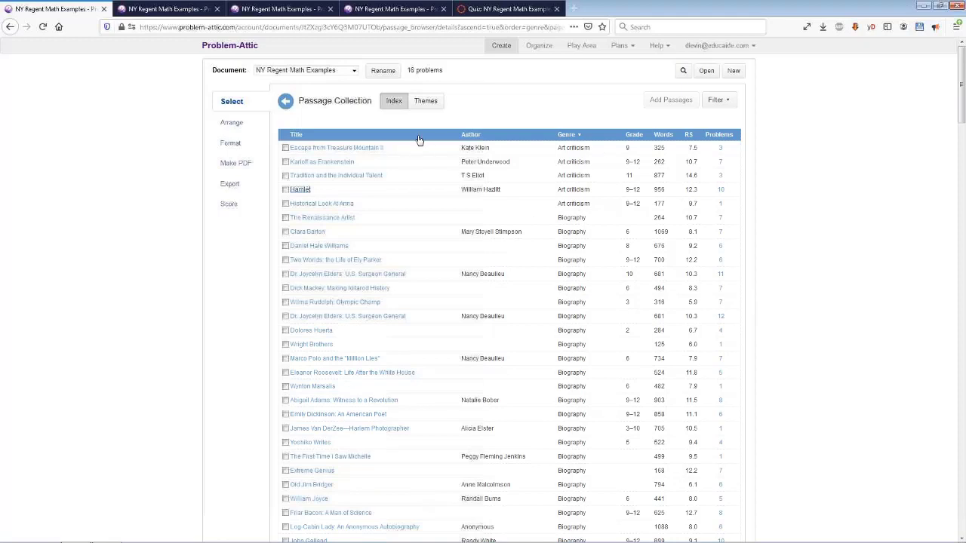
Browse the passage themes down to Family Life, Respecting Elders, Respecting Elders I, and return to the overview of all collections.
{"action": "left_click", "coordinate": [427, 106]}
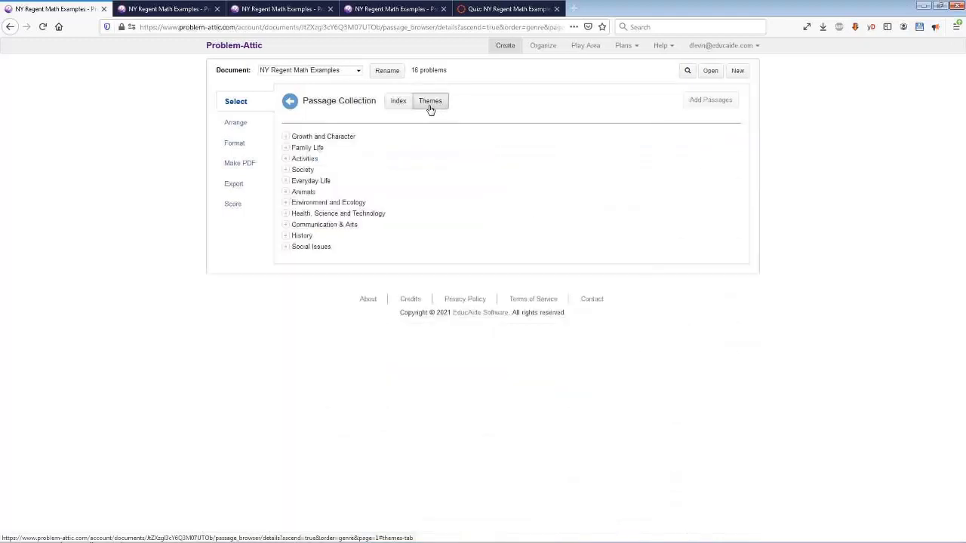
{"action": "left_click", "coordinate": [286, 148]}
{"action": "left_click", "coordinate": [303, 169]}
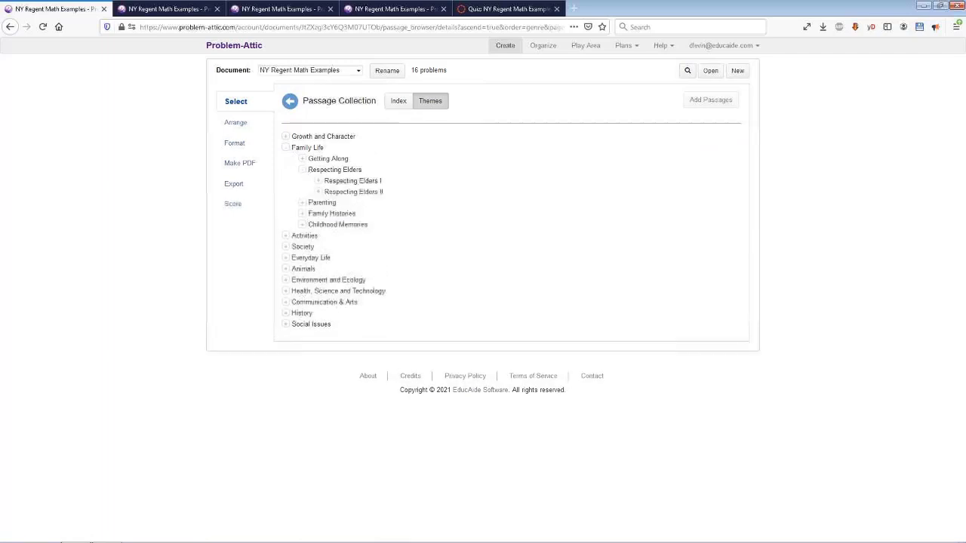
{"action": "left_click", "coordinate": [319, 181]}
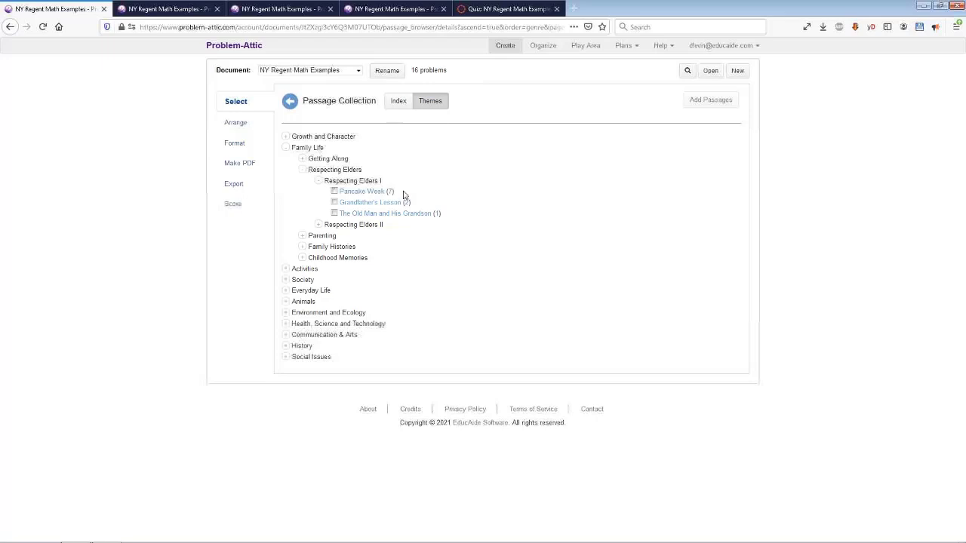
{"action": "left_click", "coordinate": [290, 101]}
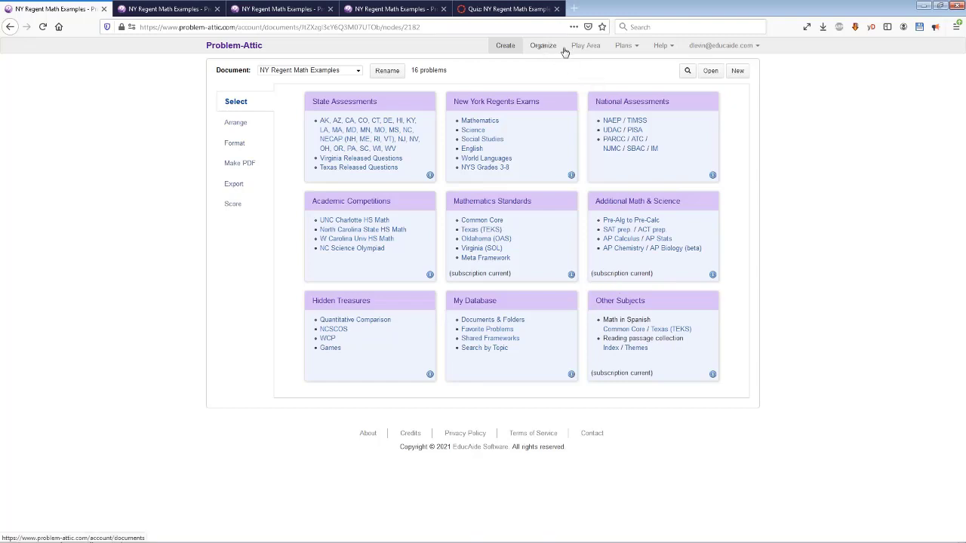
Open the document organizer and reveal the subfolders of the quizzes folder.
{"action": "left_click", "coordinate": [541, 48]}
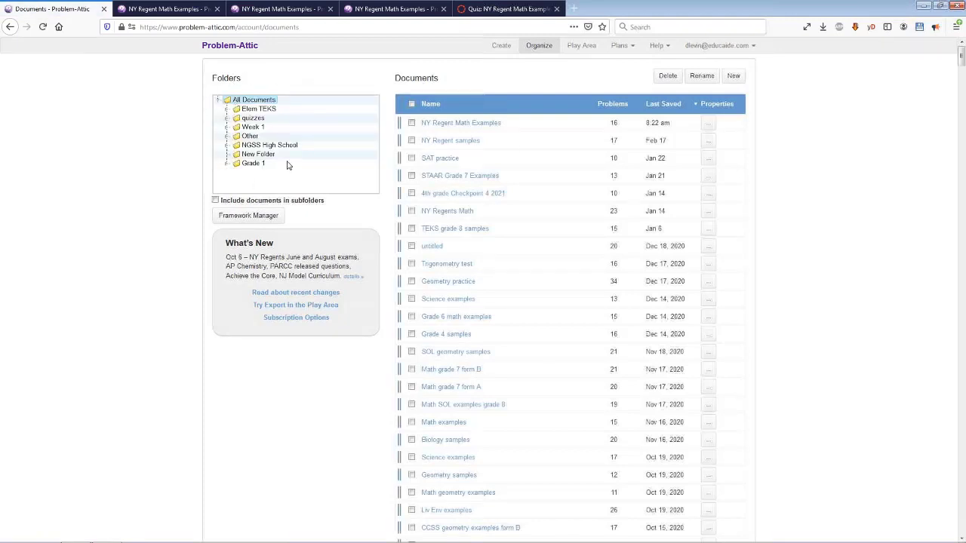
{"action": "left_click_drag", "start_coordinate": [401, 126], "coordinate": [264, 123]}
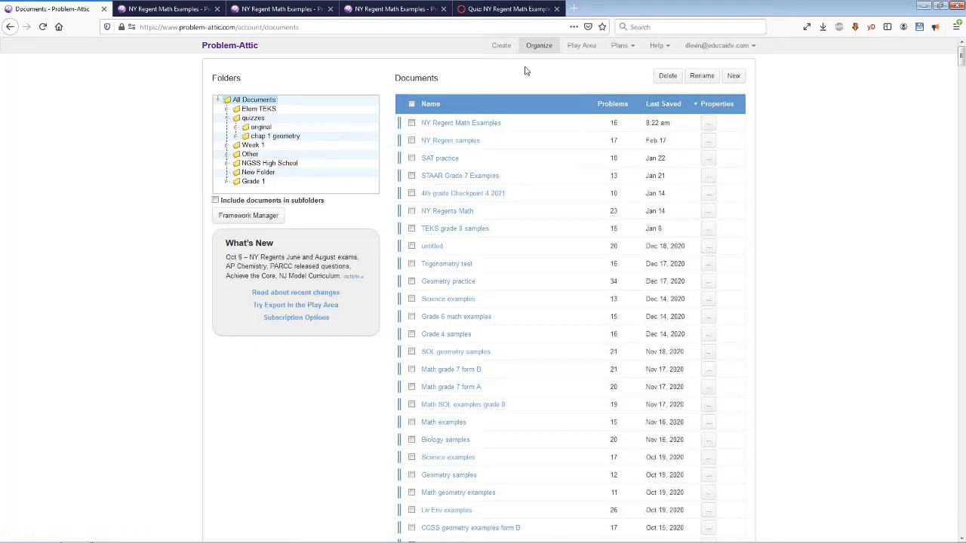
Turn on sharing in the properties of the "NY Regent Math Examples" document and select its sharing link.
{"action": "left_click", "coordinate": [709, 126]}
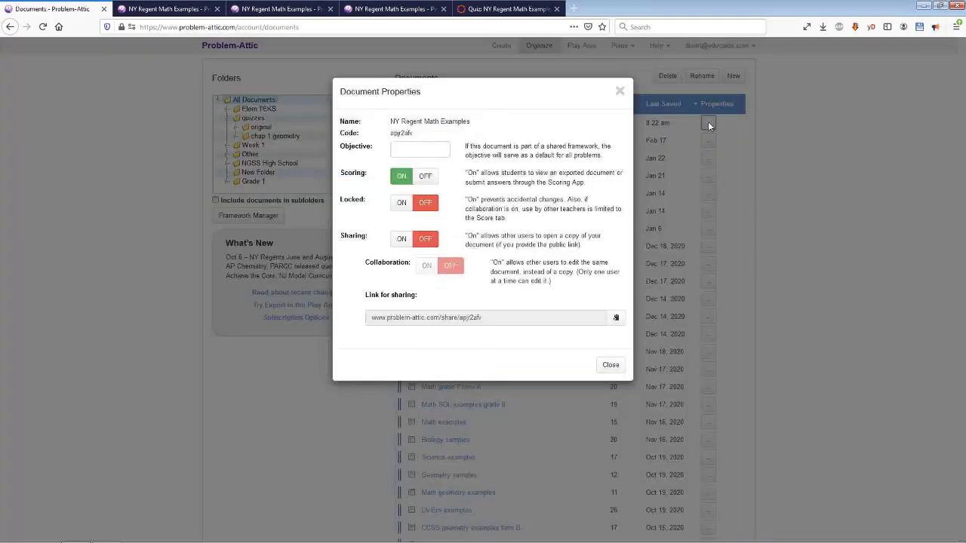
{"action": "left_click", "coordinate": [402, 238]}
{"action": "left_click", "coordinate": [496, 318]}
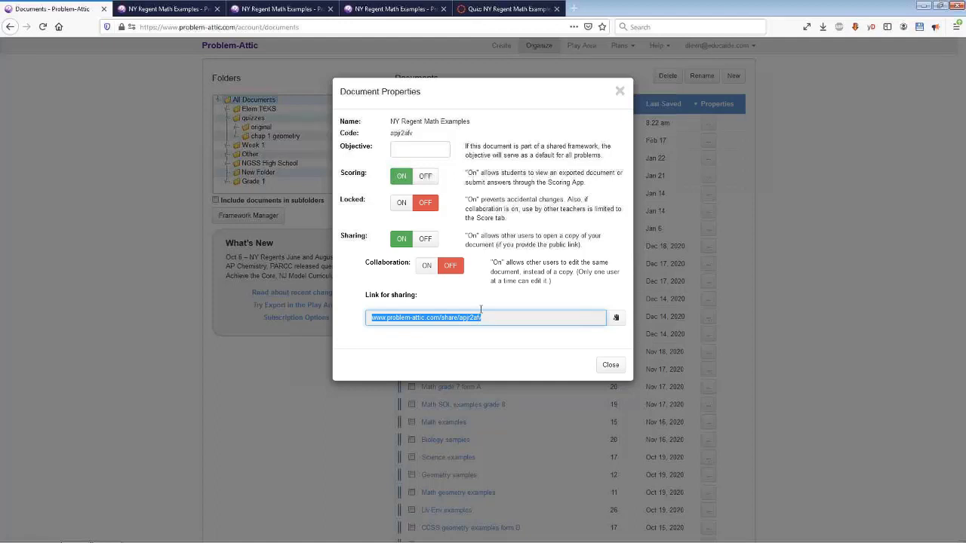
{"action": "left_click", "coordinate": [620, 91]}
Look at the management options available for the quizzes folder.
{"action": "right_click", "coordinate": [253, 118]}
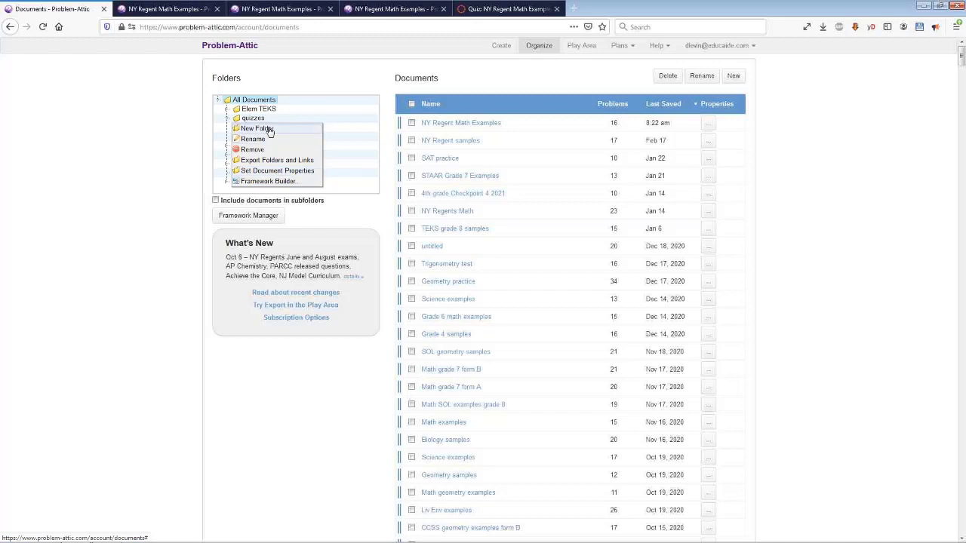
{"action": "left_click", "coordinate": [326, 79]}
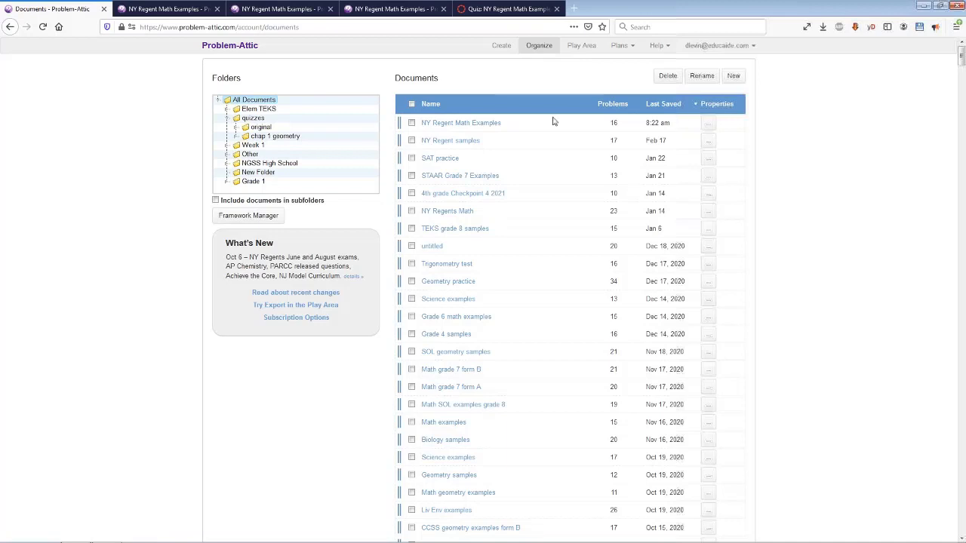
Return to the document's problem arrangement and look at problem 5 in the problem editor without saving.
{"action": "left_click", "coordinate": [501, 46]}
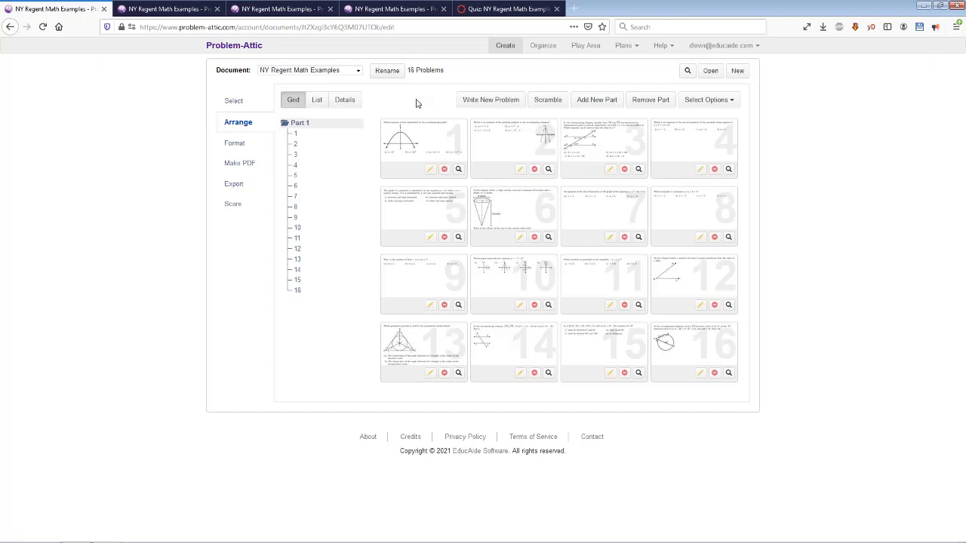
{"action": "left_click", "coordinate": [430, 237]}
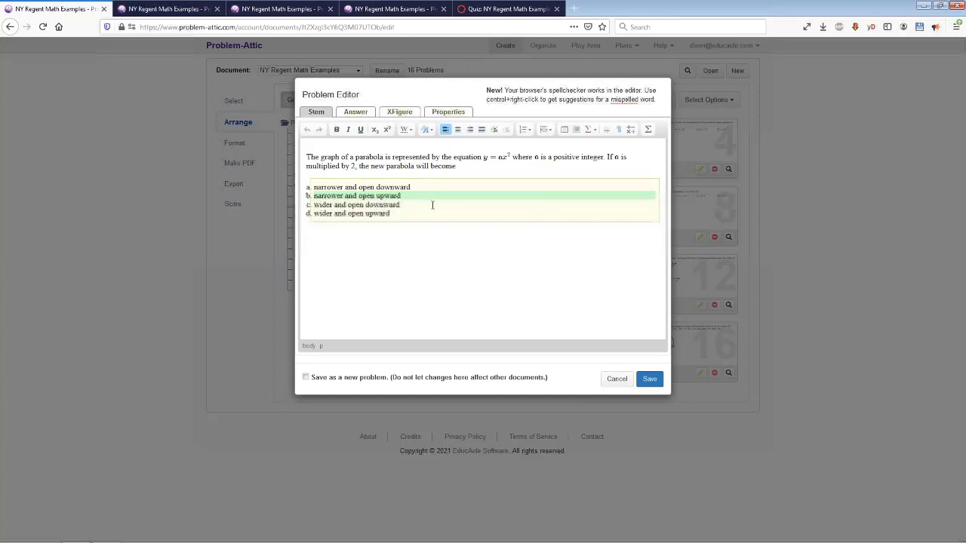
{"action": "left_click", "coordinate": [617, 379]}
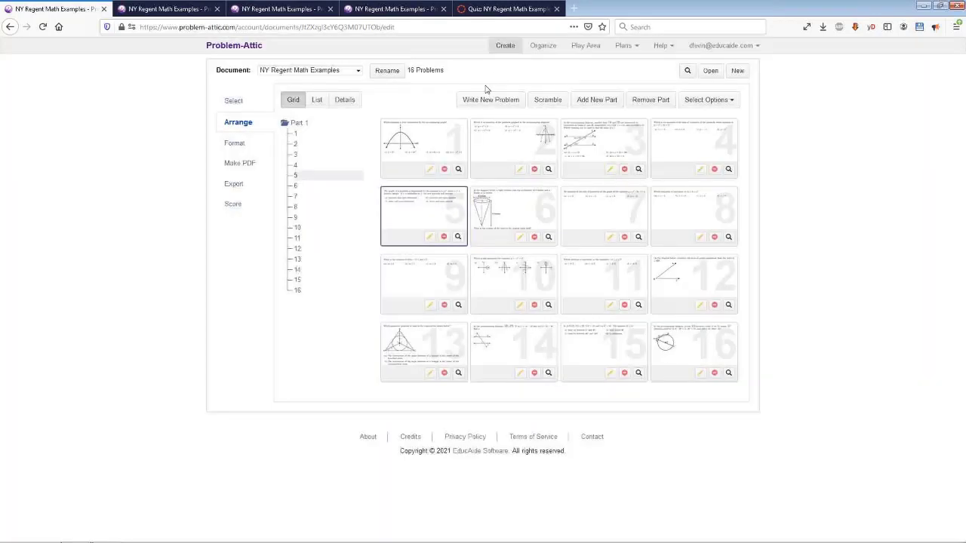
Start a new problem in the document with the question "What is the day of the week?".
{"action": "left_click", "coordinate": [510, 105]}
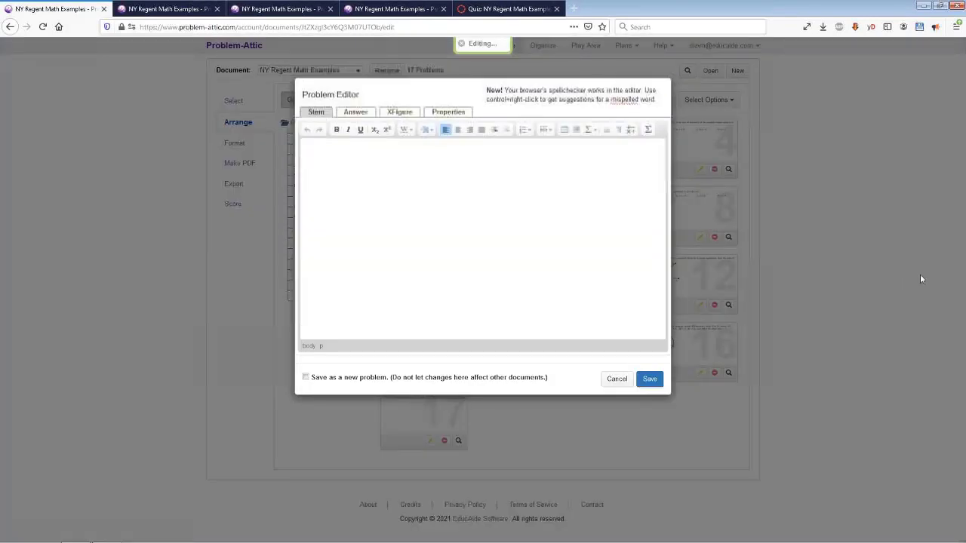
{"action": "left_click", "coordinate": [473, 176]}
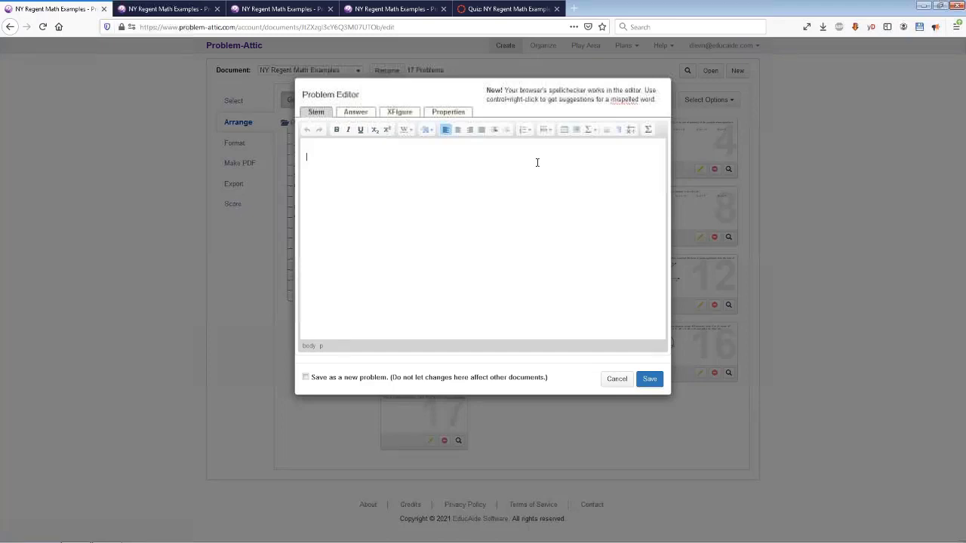
{"action": "type", "text": "Wha"}
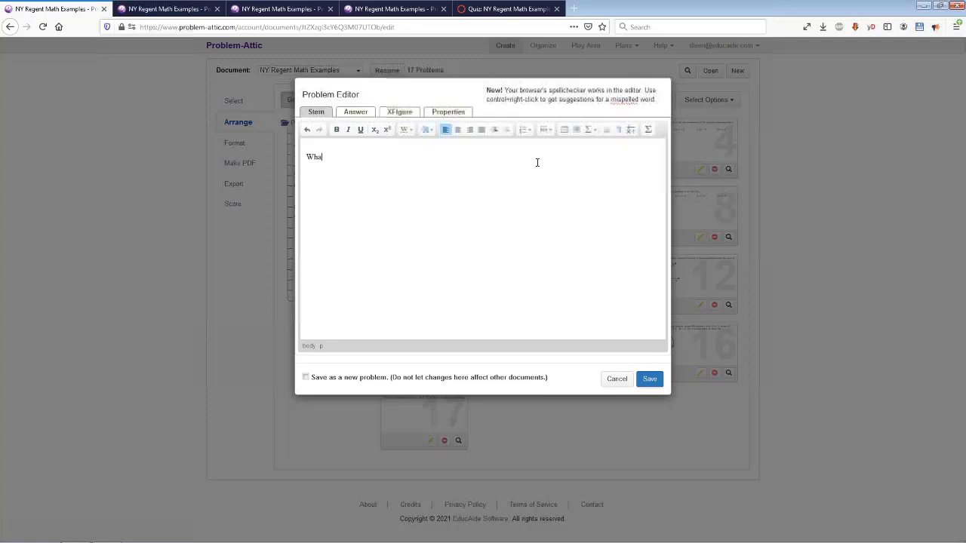
{"action": "type", "text": "t is the day of hte"}
{"action": "key", "text": "BackSpace"}
{"action": "key", "text": "BackSpace"}
{"action": "key", "text": "BackSpace"}
{"action": "type", "text": "the week?"}
{"action": "key", "text": "Return"}
Enter the answer choices Monday, Tues, Wed, Thurs and Friday on separate lines below the question.
{"action": "type", "text": "Monday"}
{"action": "key", "text": "Return"}
{"action": "type", "text": "Tues"}
{"action": "key", "text": "Return"}
{"action": "type", "text": "Wed"}
{"action": "key", "text": "Return"}
{"action": "type", "text": "Th"}
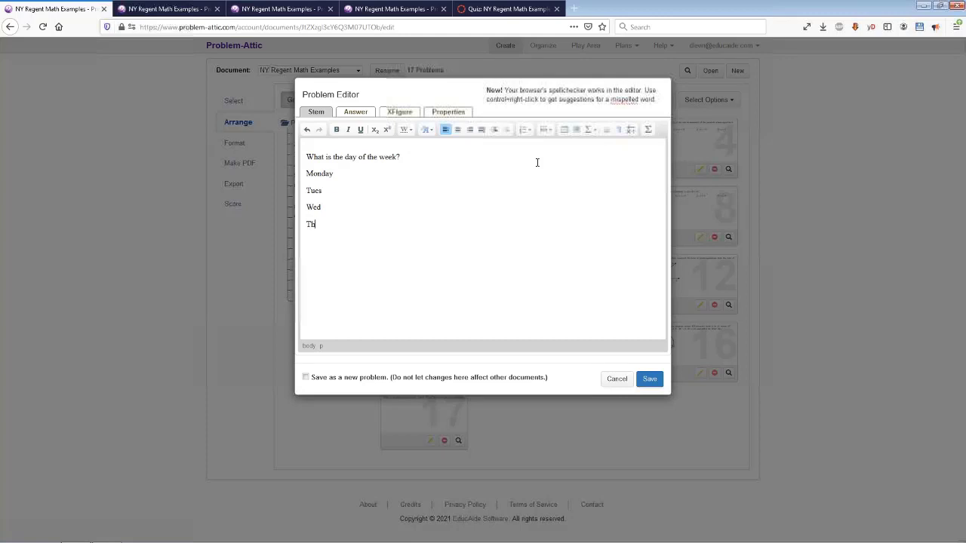
{"action": "type", "text": "urs Friday"}
Format the five weekday lines as a Multiple-Choice Block and mark Wed as the correct answer.
{"action": "left_click_drag", "start_coordinate": [308, 173], "coordinate": [356, 273]}
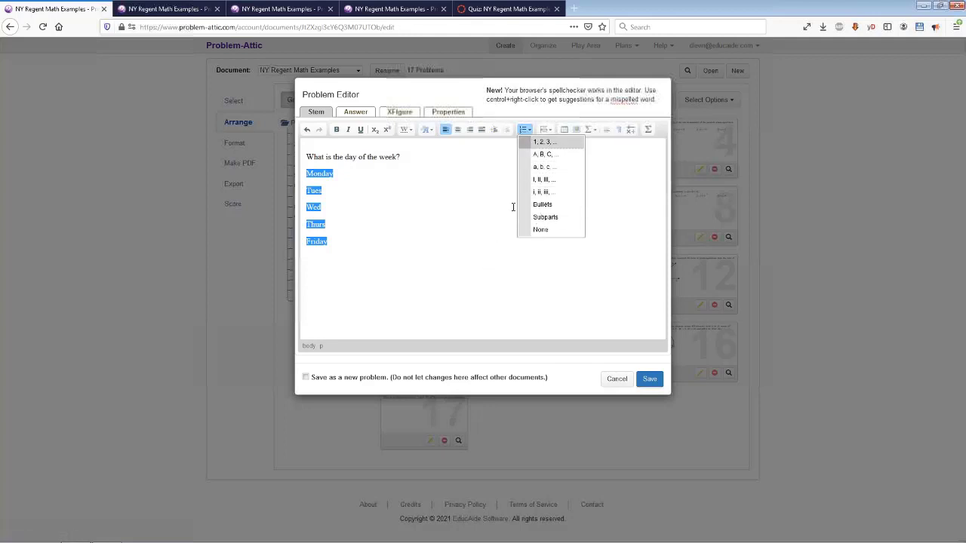
{"action": "left_click", "coordinate": [545, 130]}
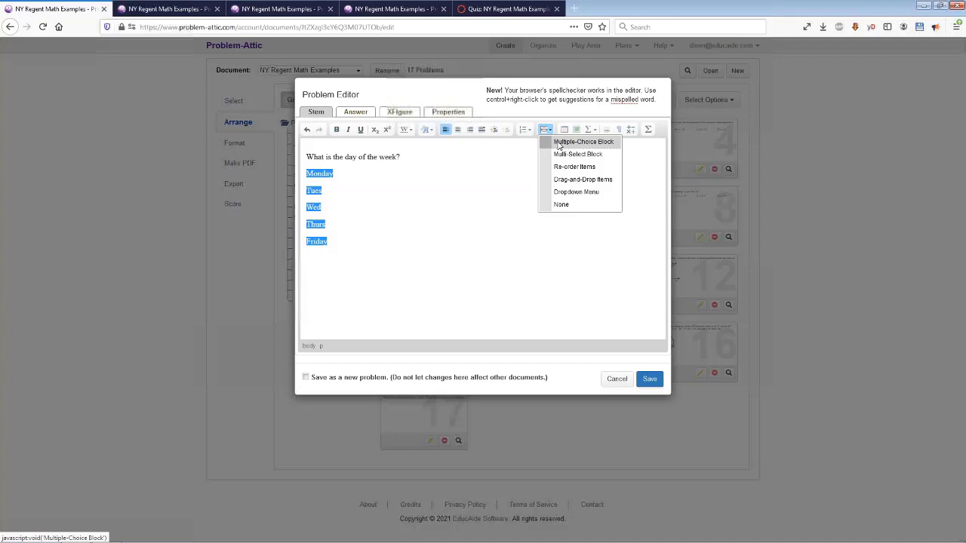
{"action": "left_click", "coordinate": [581, 143]}
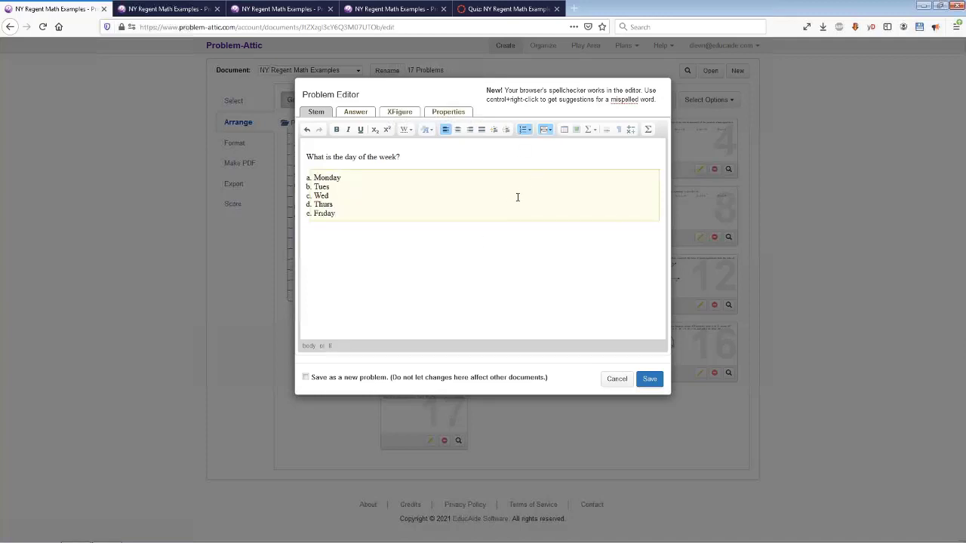
{"action": "right_click", "coordinate": [323, 194]}
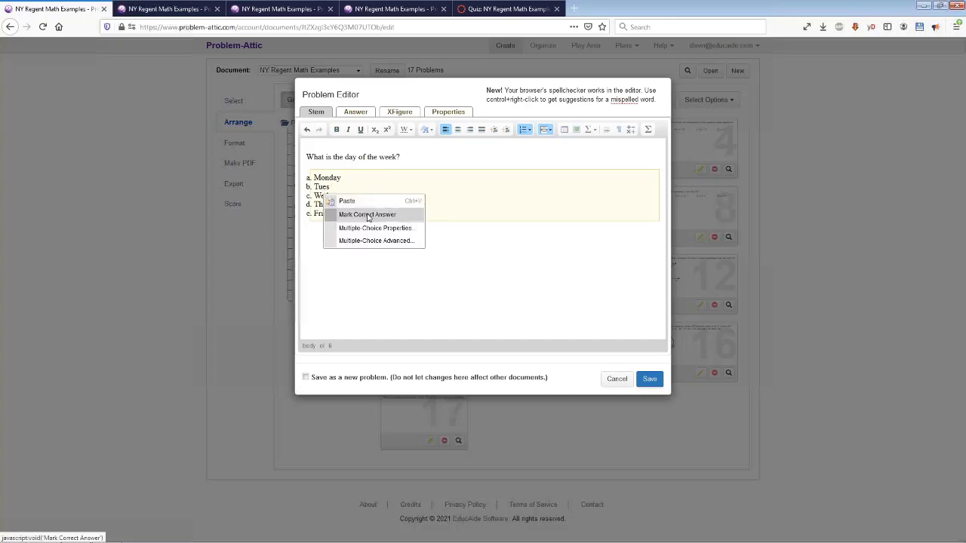
{"action": "left_click", "coordinate": [365, 214]}
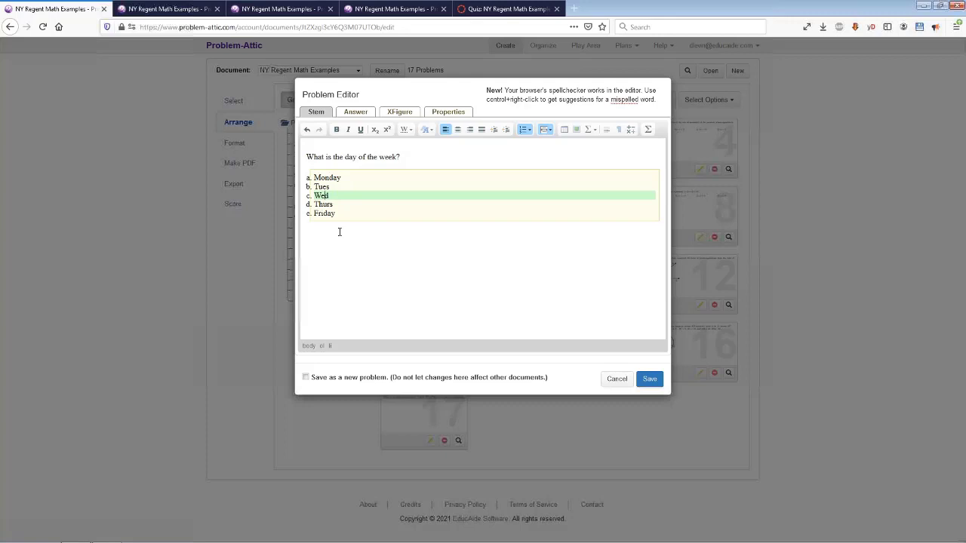
Convert the weekday choices to a Multi-Select Block and mark Friday as an additional correct answer.
{"action": "left_click_drag", "start_coordinate": [316, 178], "coordinate": [374, 219]}
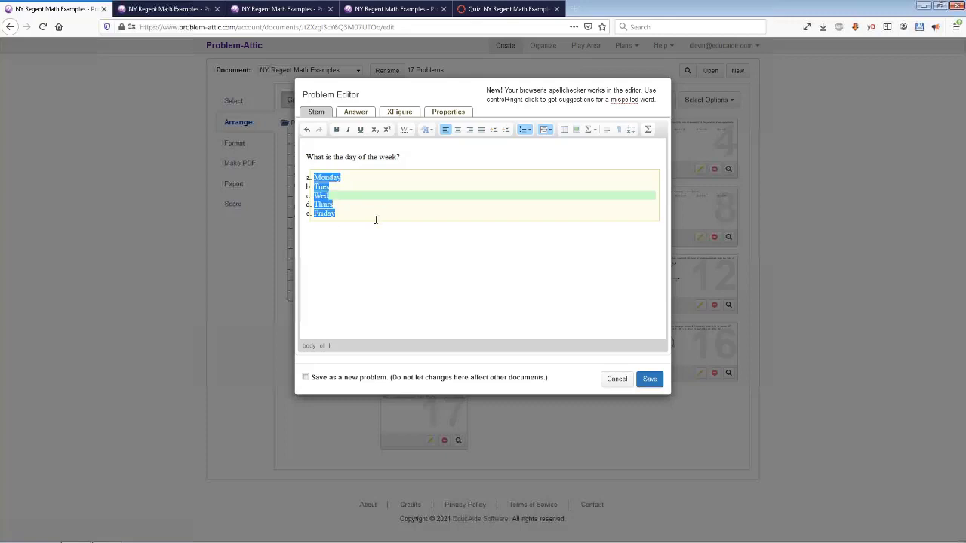
{"action": "left_click", "coordinate": [548, 131]}
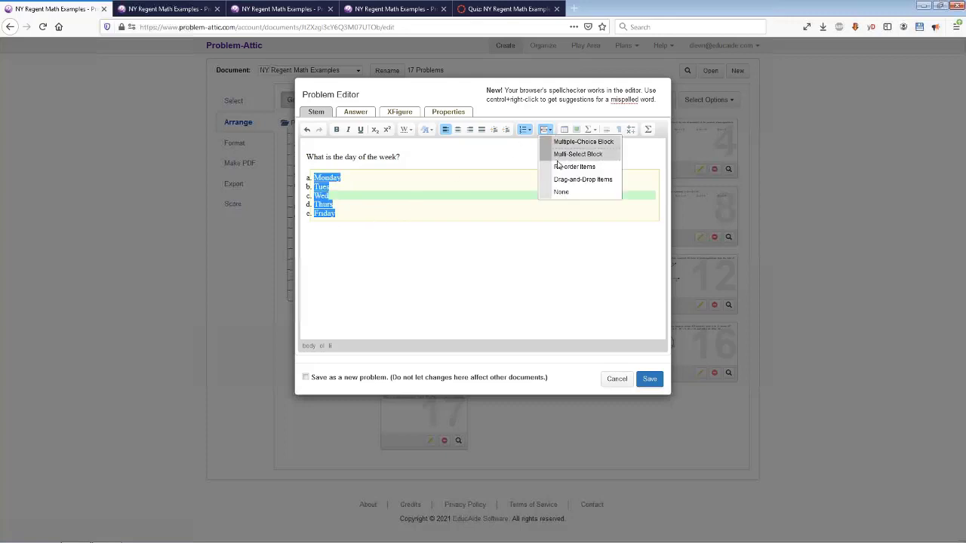
{"action": "left_click", "coordinate": [565, 154]}
{"action": "left_click", "coordinate": [367, 215]}
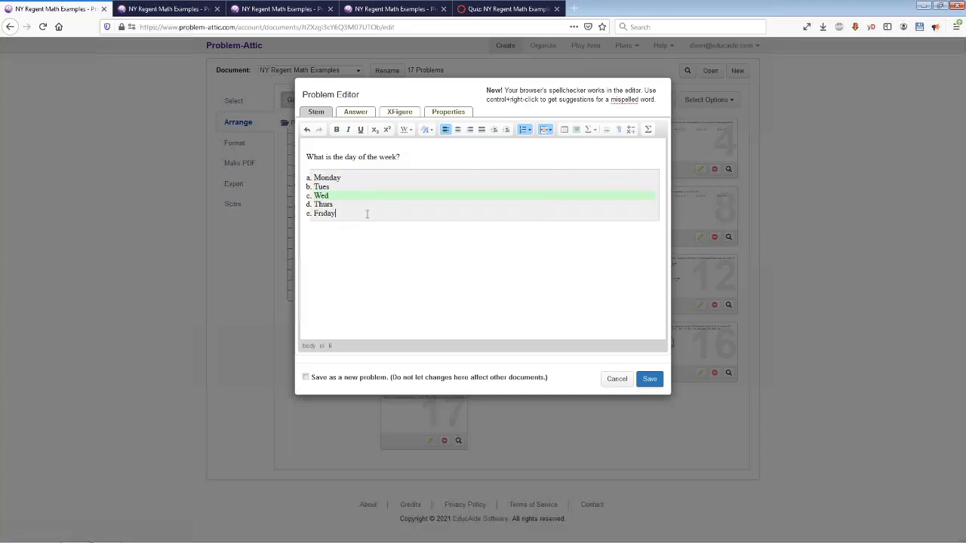
{"action": "right_click", "coordinate": [334, 214]}
{"action": "left_click", "coordinate": [375, 234]}
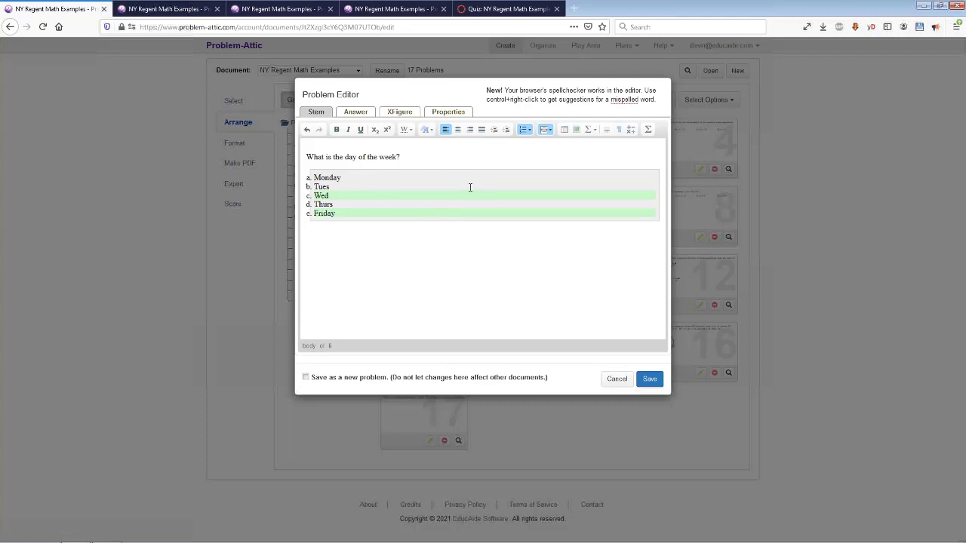
Add a blank line below the day-of-the-week question and look at the personal and stock images available for insertion.
{"action": "left_click", "coordinate": [420, 157]}
{"action": "key", "text": "Return"}
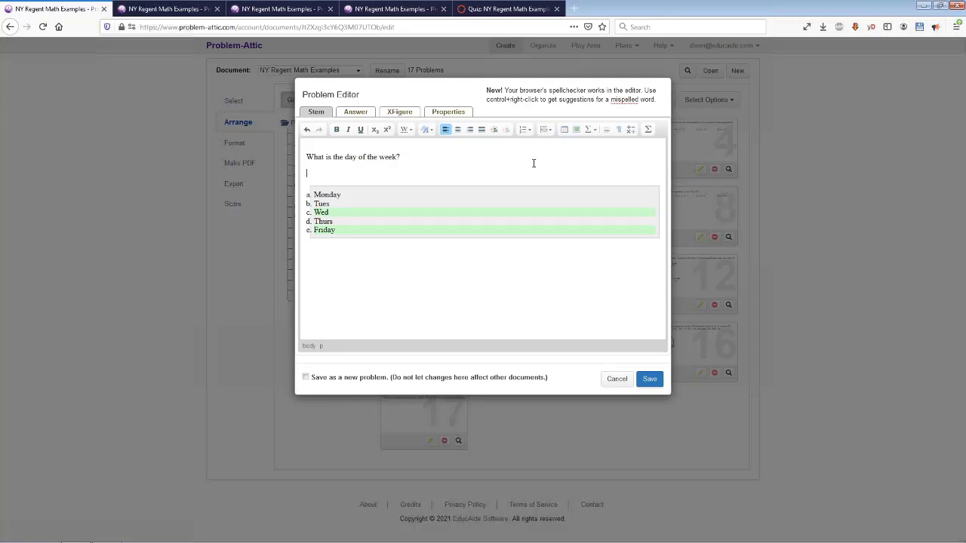
{"action": "left_click", "coordinate": [576, 130]}
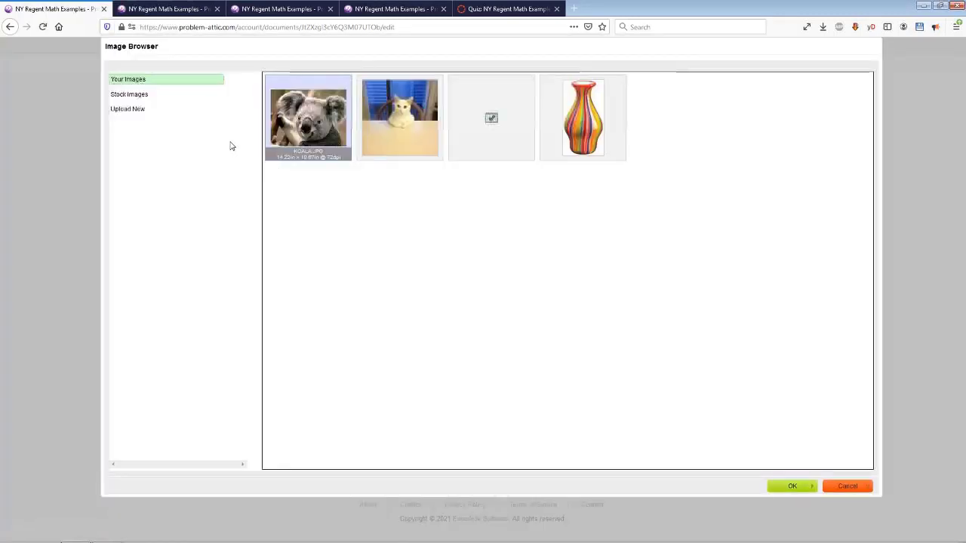
{"action": "left_click", "coordinate": [139, 100]}
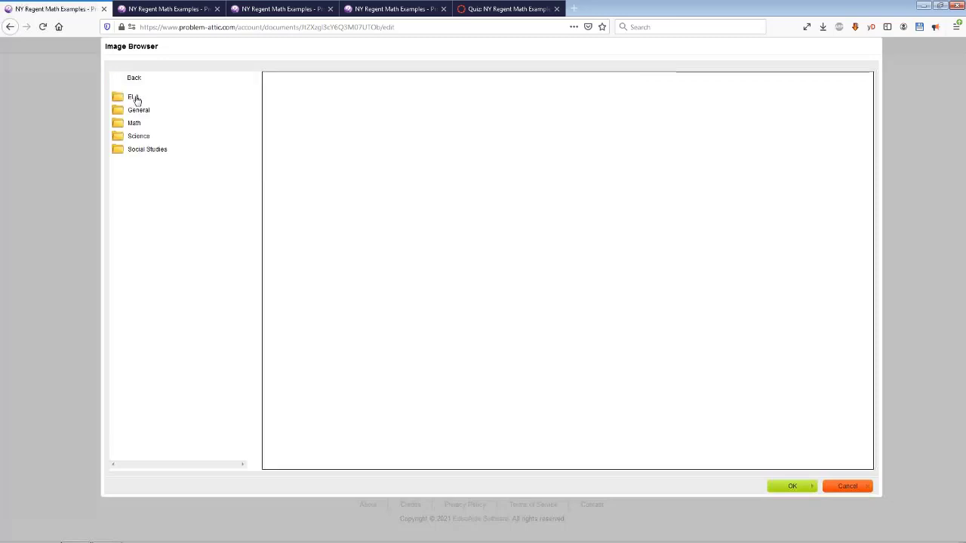
{"action": "left_click", "coordinate": [118, 78]}
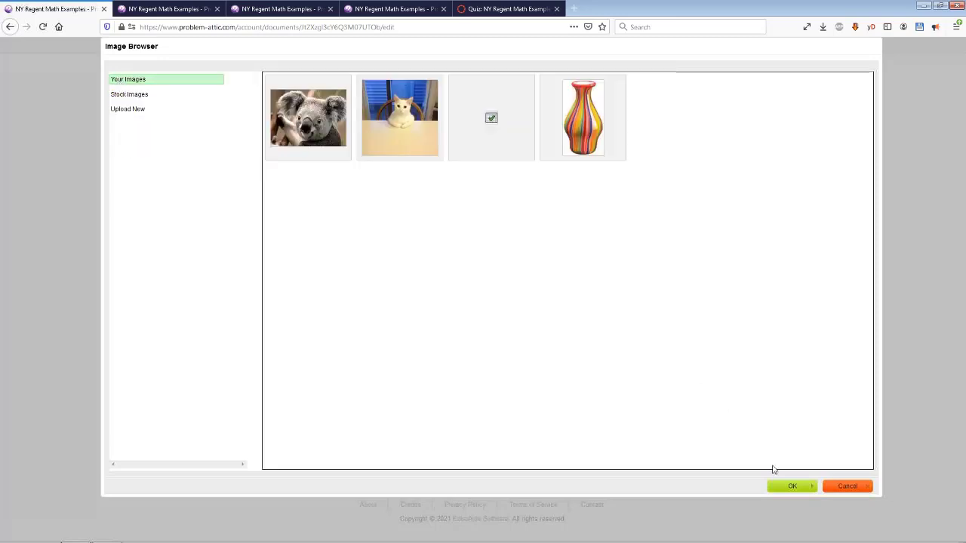
{"action": "left_click", "coordinate": [846, 487]}
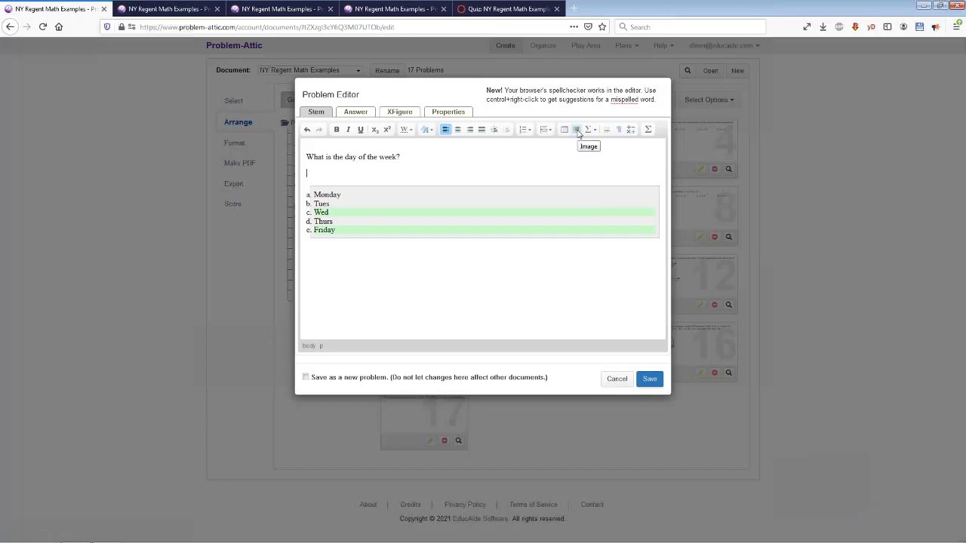
Insert the stock food web picture with the red fox and great horned owl from Science, Life Science, Food Webs and Natural Cycles.
{"action": "left_click", "coordinate": [577, 131]}
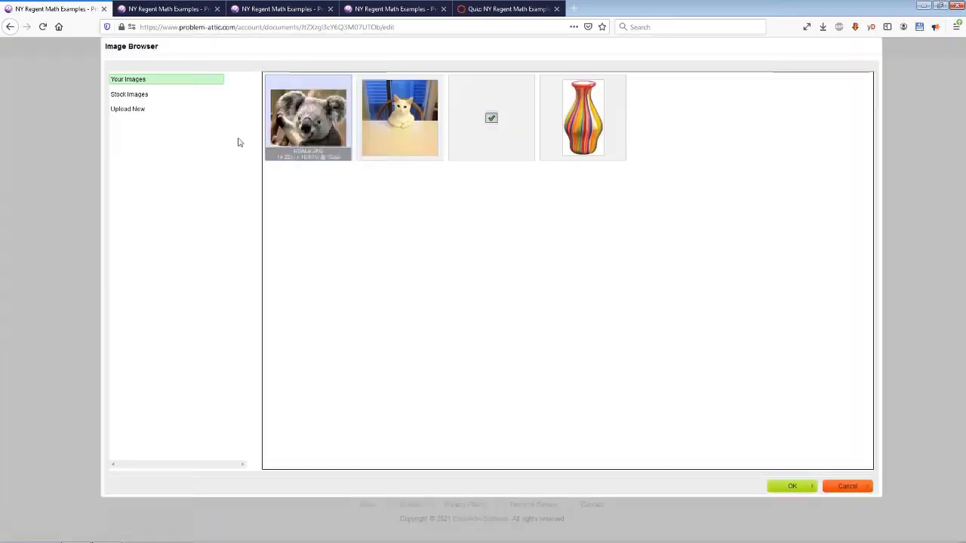
{"action": "left_click", "coordinate": [136, 96]}
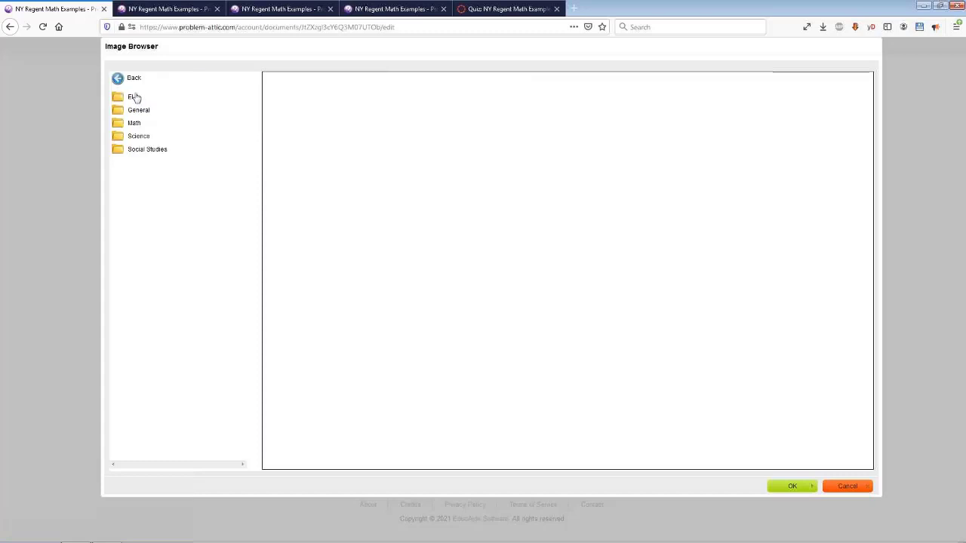
{"action": "left_click", "coordinate": [142, 136]}
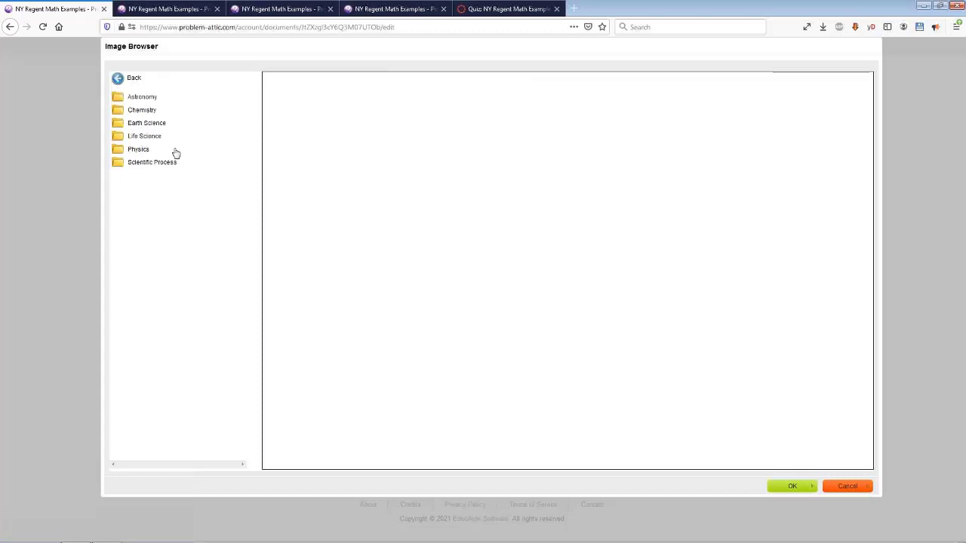
{"action": "left_click", "coordinate": [139, 125]}
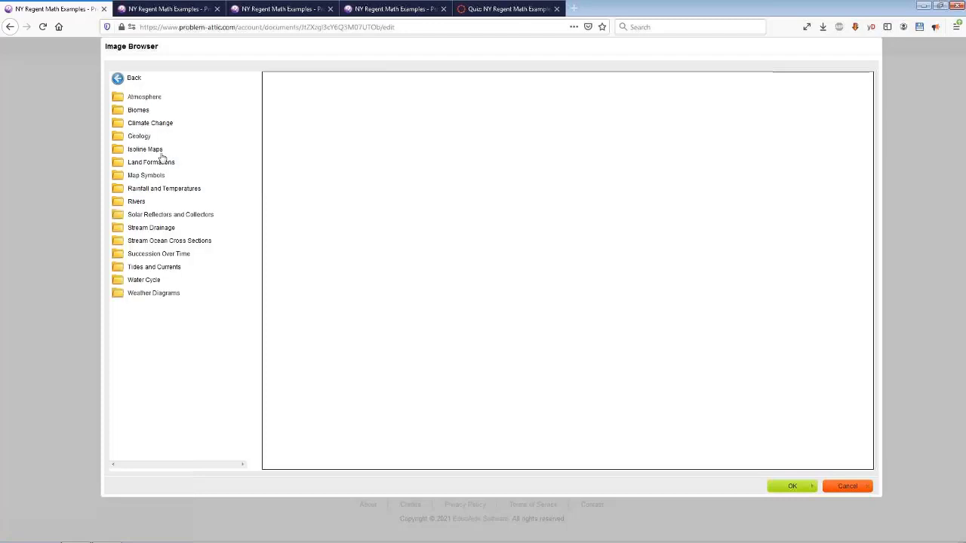
{"action": "left_click", "coordinate": [122, 78]}
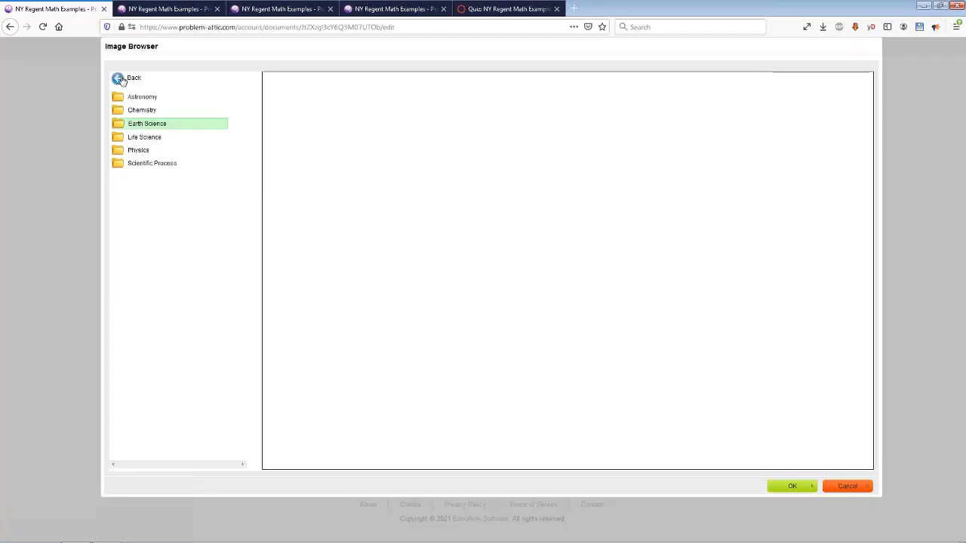
{"action": "left_click", "coordinate": [147, 137]}
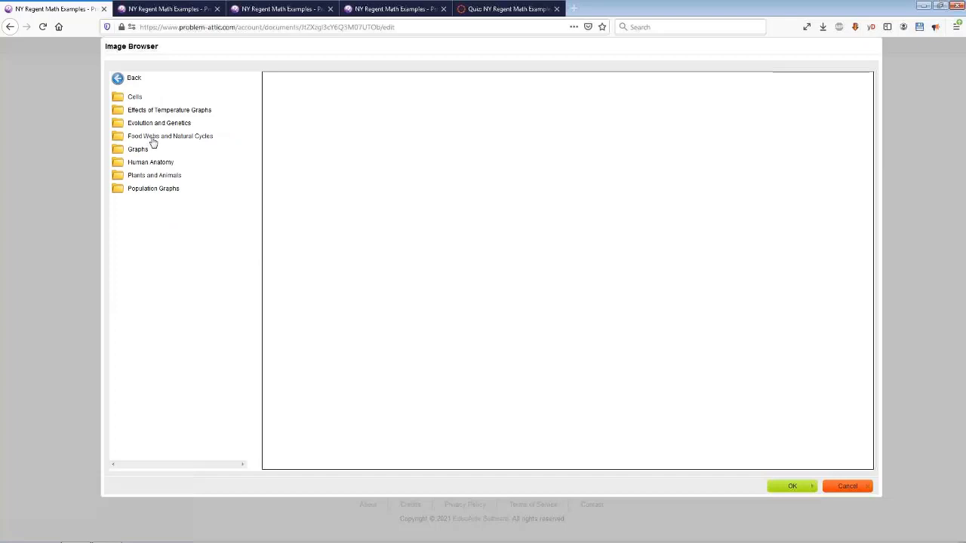
{"action": "left_click", "coordinate": [151, 139]}
{"action": "left_click", "coordinate": [173, 124]}
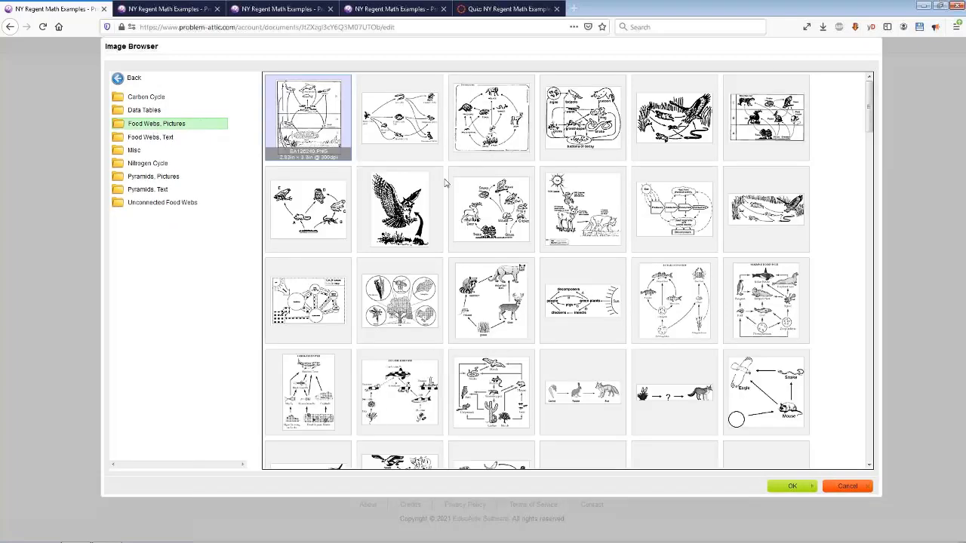
{"action": "left_click_drag", "start_coordinate": [873, 119], "coordinate": [875, 341]}
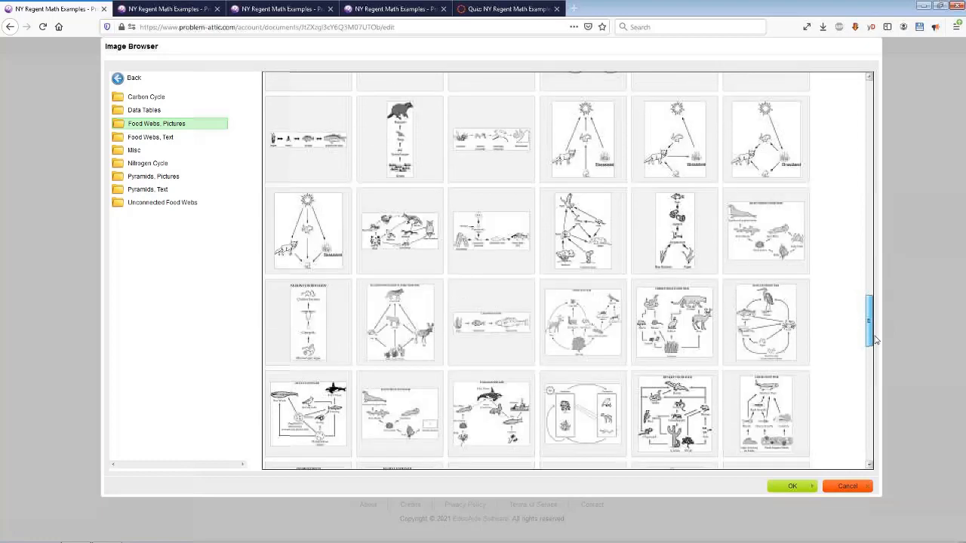
{"action": "left_click", "coordinate": [419, 240]}
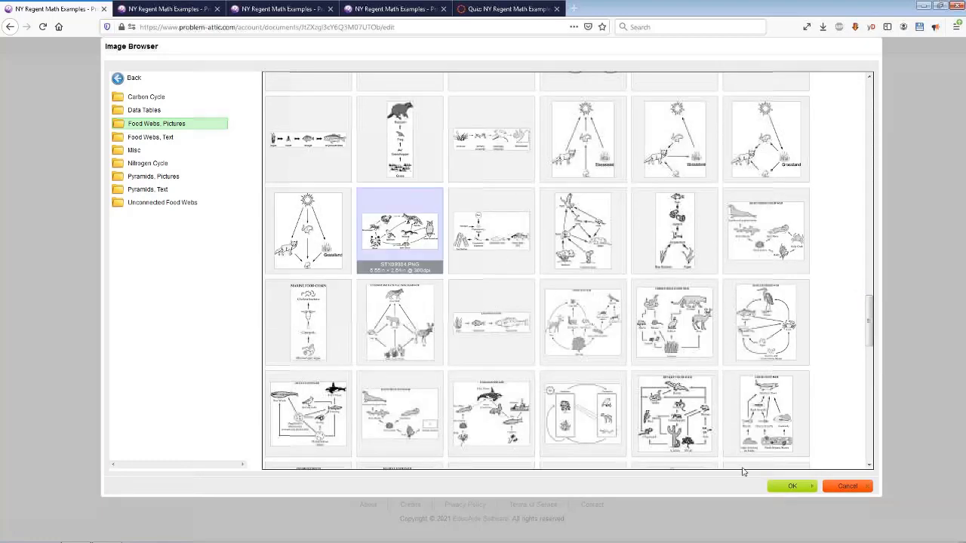
{"action": "left_click", "coordinate": [790, 487]}
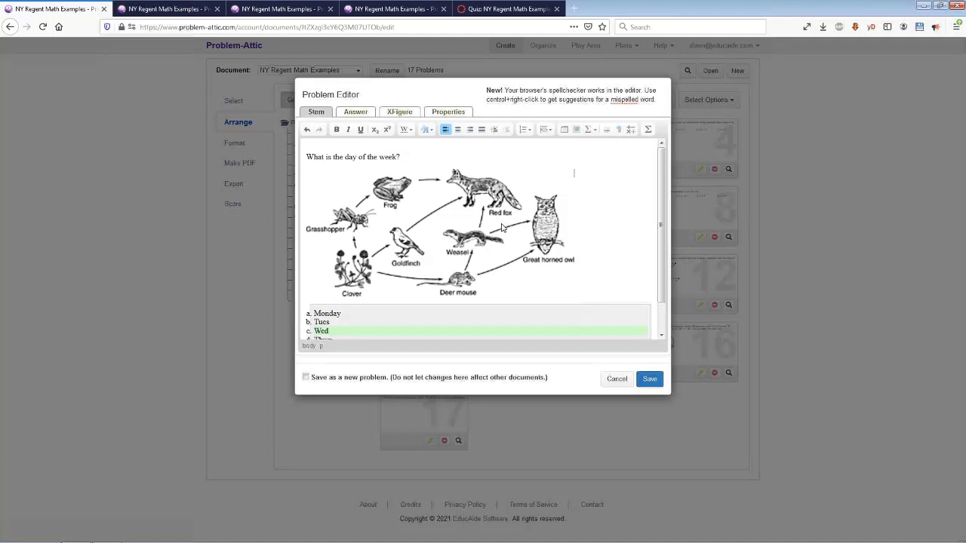
Look through the Social Studies categories of the stock images without inserting a picture.
{"action": "left_click", "coordinate": [579, 129]}
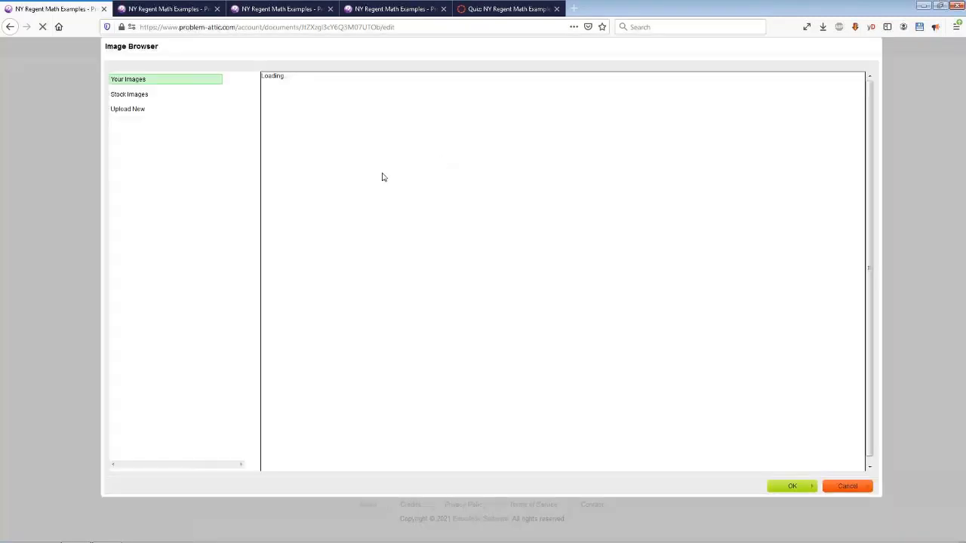
{"action": "left_click", "coordinate": [134, 95]}
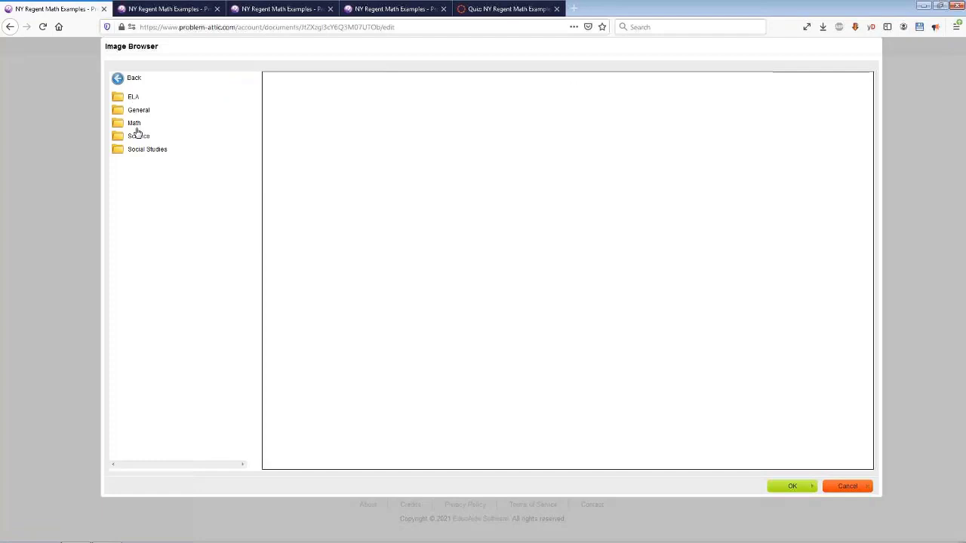
{"action": "left_click", "coordinate": [138, 154]}
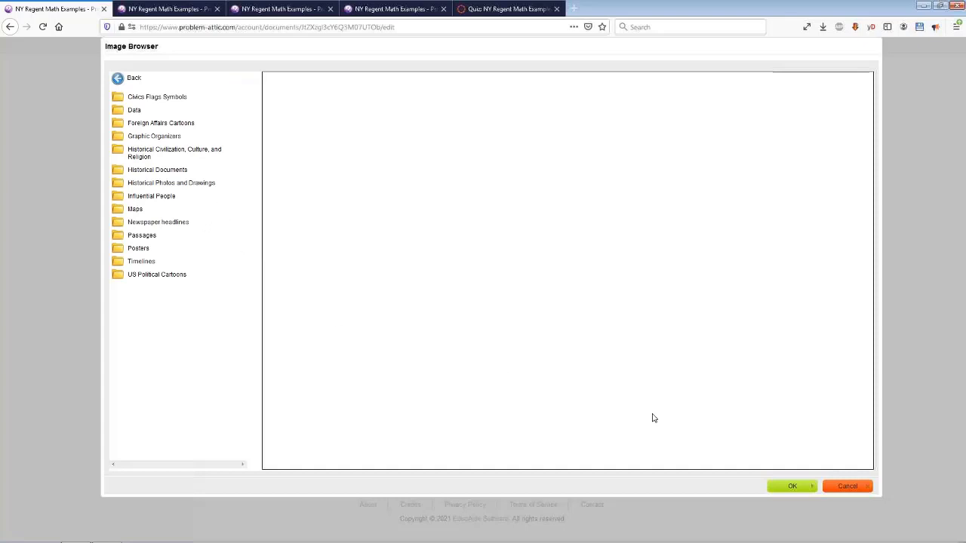
{"action": "left_click", "coordinate": [842, 487]}
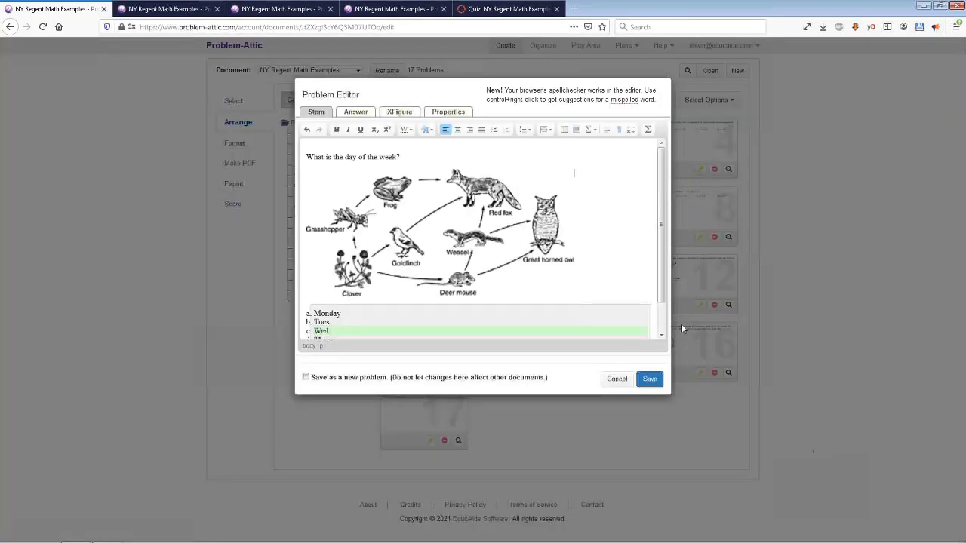
Add a line reading "Solve:" between the question and the food web picture.
{"action": "left_click", "coordinate": [419, 157]}
{"action": "key", "text": "Return"}
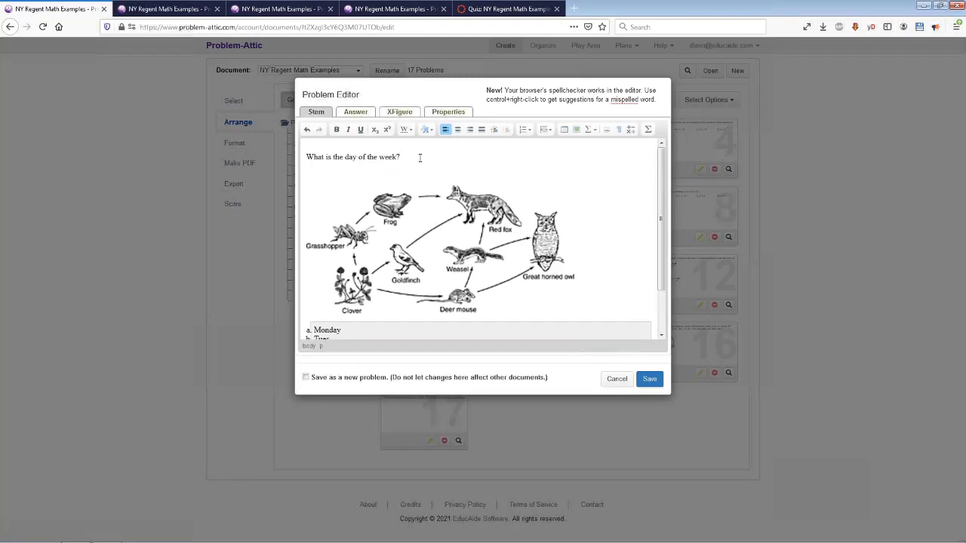
{"action": "type", "text": "Solve:"}
{"action": "key", "text": "Return"}
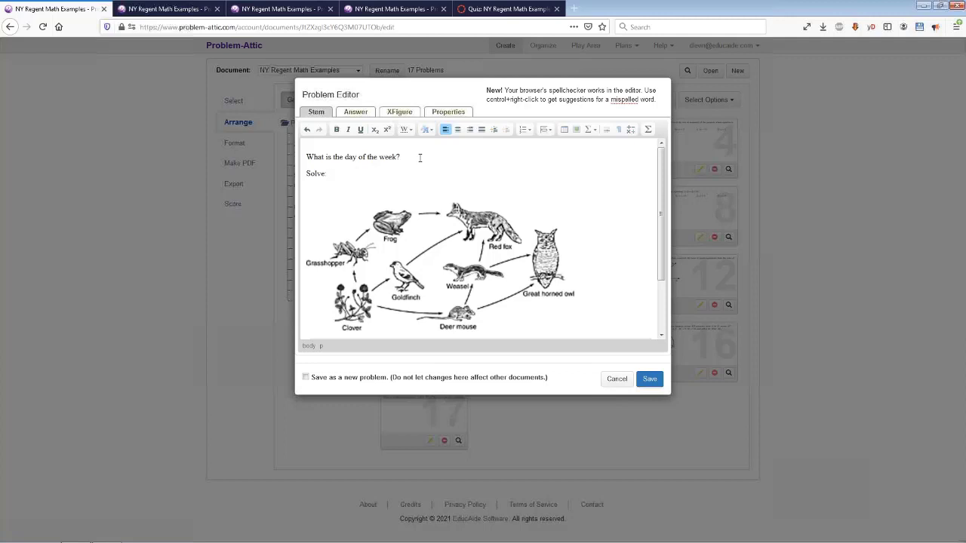
Insert the inline equation 3x^2 − 7x + 2/3 = −5 after "Solve:", followed by the text "and keep..." and a new line.
{"action": "key", "text": "ctrl+m"}
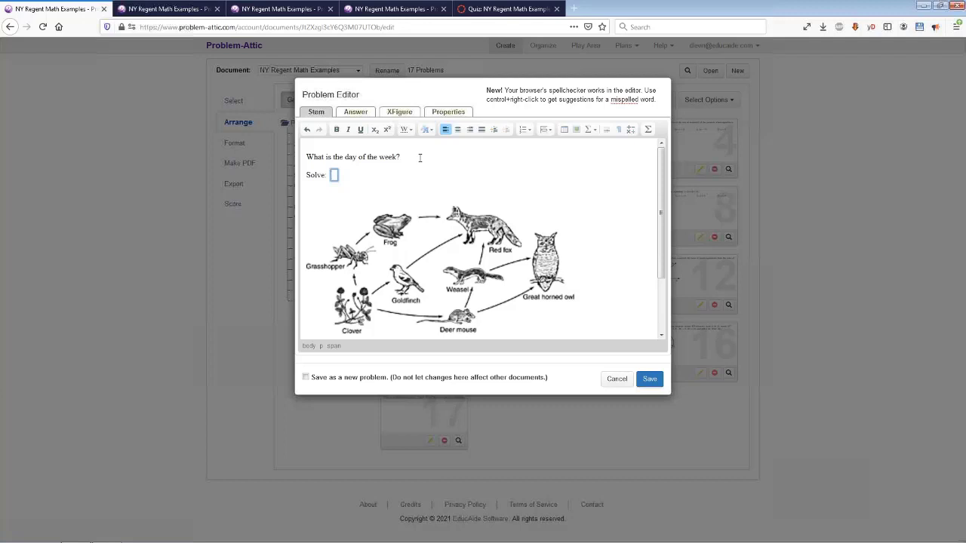
{"action": "type", "text": "3x^"}
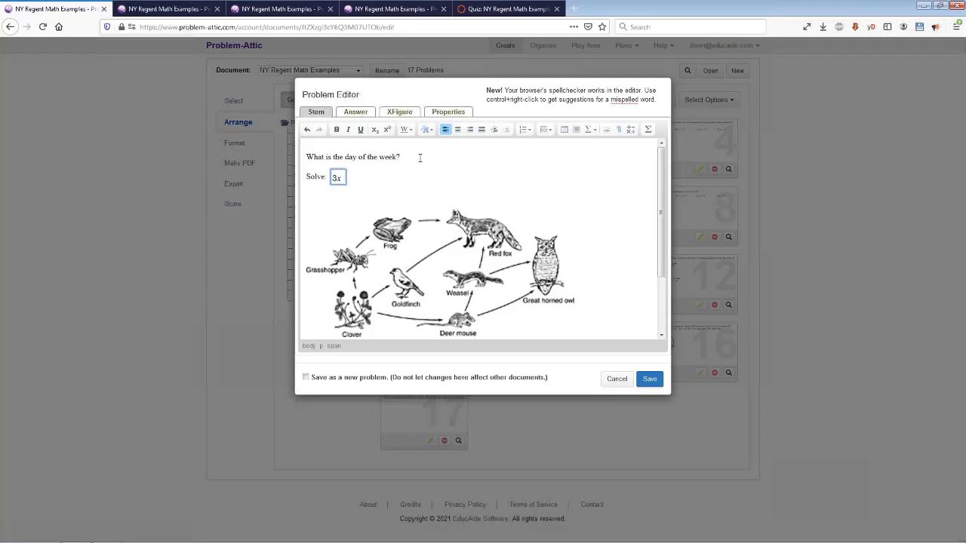
{"action": "type", "text": "2"}
{"action": "type", "text": "- 7x "}
{"action": "type", "text": "-"}
{"action": "type", "text": "2/3"}
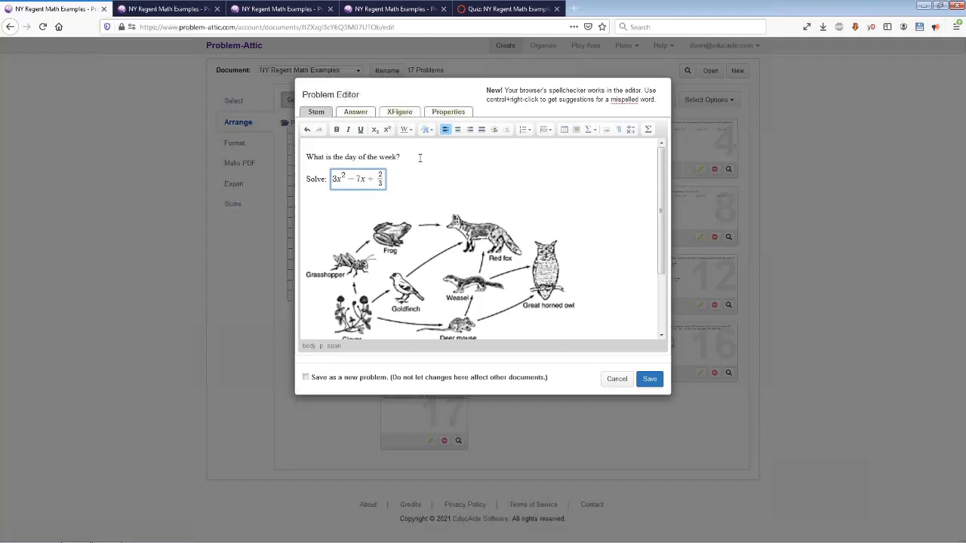
{"action": "type", "text": "=-5"}
{"action": "key", "text": "Right"}
{"action": "type", "text": "and "}
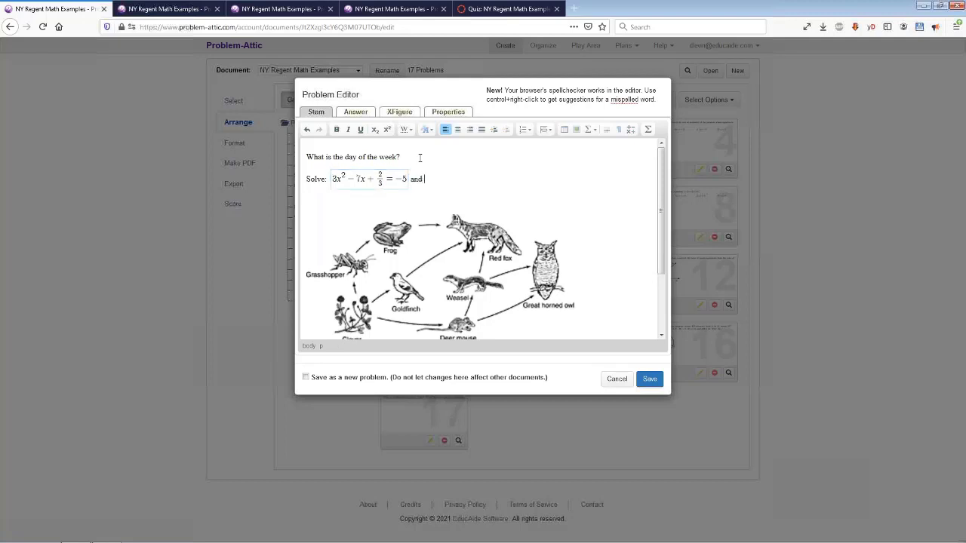
{"action": "type", "text": "keep..."}
{"action": "key", "text": "Return"}
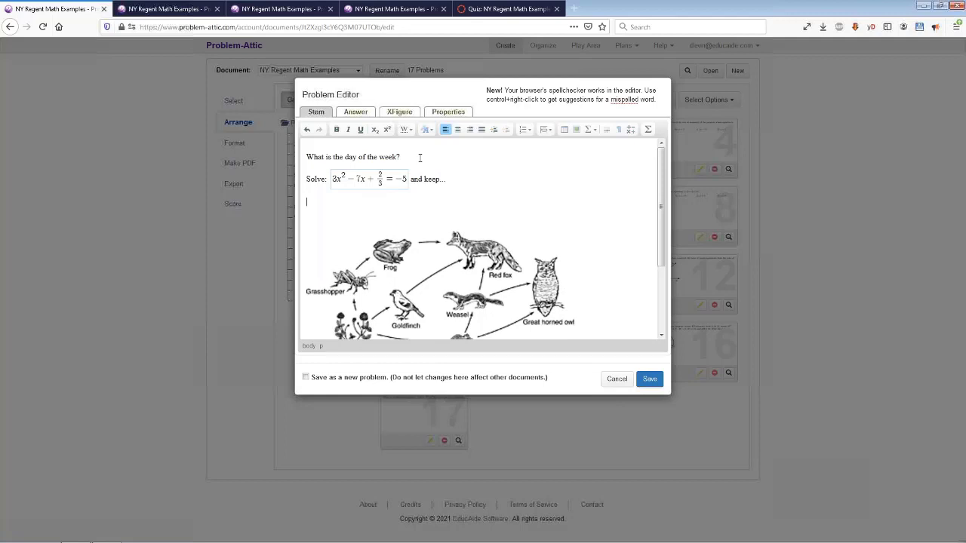
Start another math expression on the new line containing π, α and the square root of x^24.
{"action": "key", "text": "ctrl+m"}
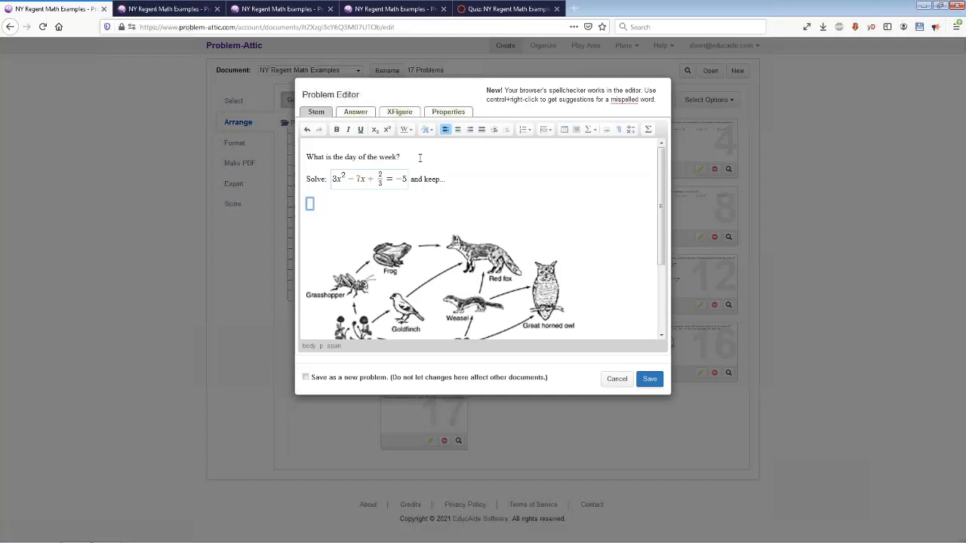
{"action": "type", "text": "\\"}
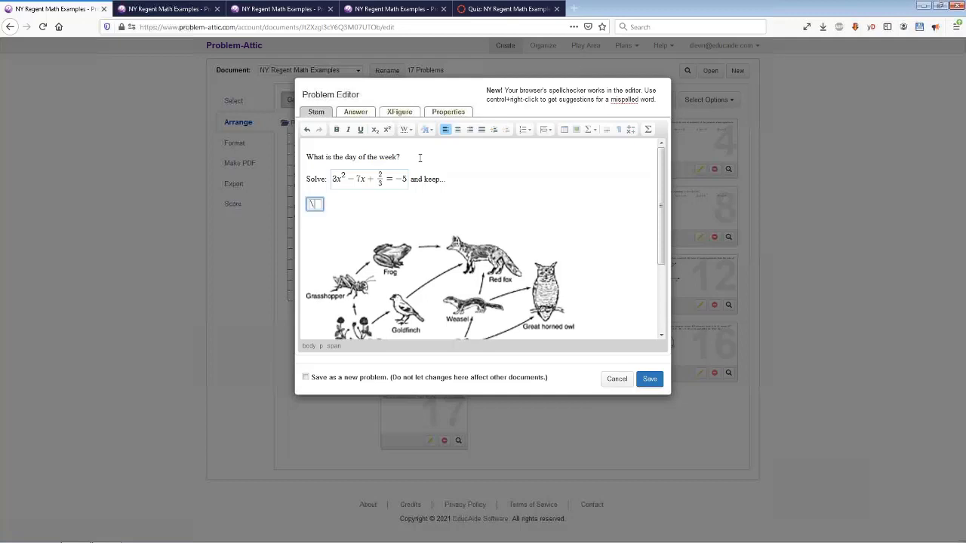
{"action": "type", "text": "pi"}
{"action": "key", "text": "space"}
{"action": "type", "text": "\\alpha"}
{"action": "key", "text": "space"}
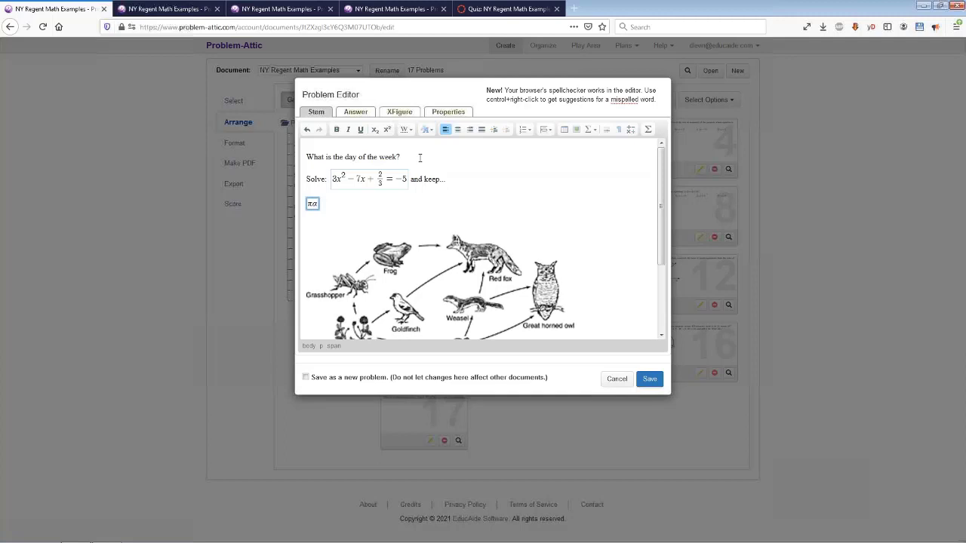
{"action": "type", "text": "\\r"}
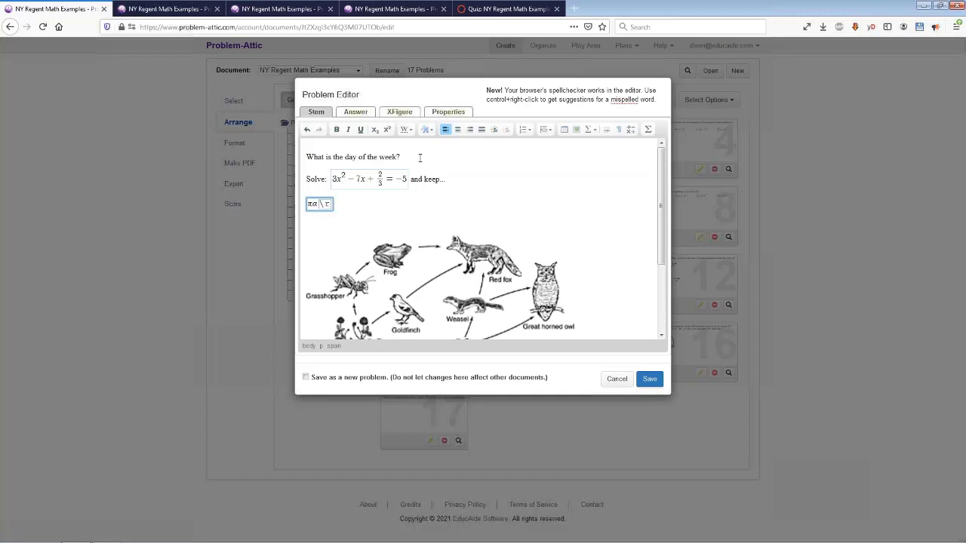
{"action": "type", "text": "oot"}
{"action": "key", "text": "space"}
{"action": "type", "text": "x^24"}
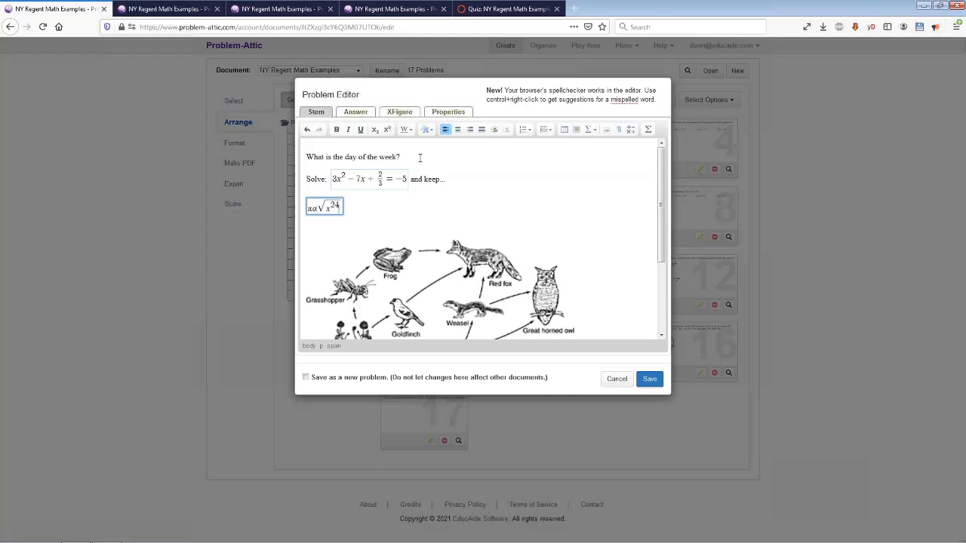
Extend the math expression with ray AB, a perpendicular symbol and CD with an overline.
{"action": "type", "text": "\\ray"}
{"action": "key", "text": "space"}
{"action": "type", "text": "AB"}
{"action": "key", "text": "Right"}
{"action": "type", "text": "\\per"}
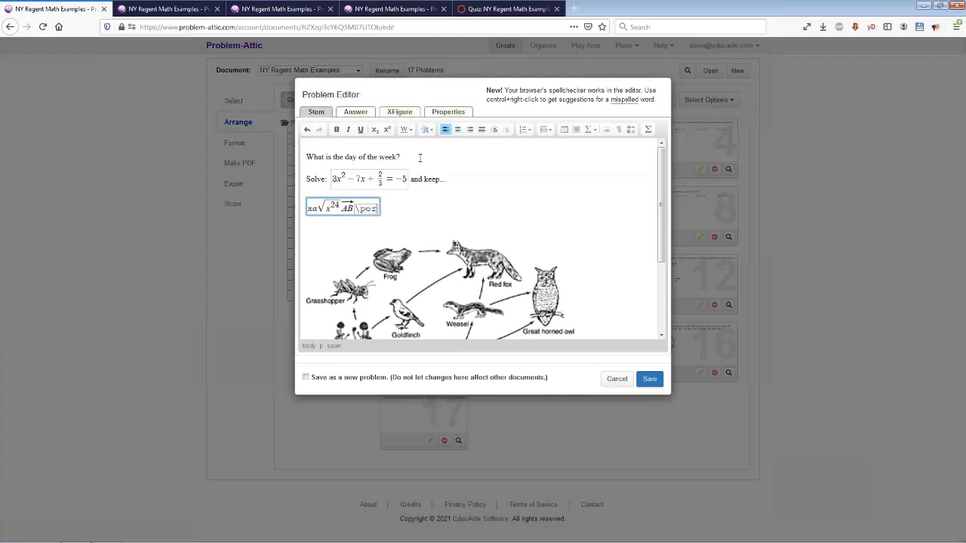
{"action": "type", "text": "p"}
{"action": "key", "text": "space"}
{"action": "type", "text": "CD"}
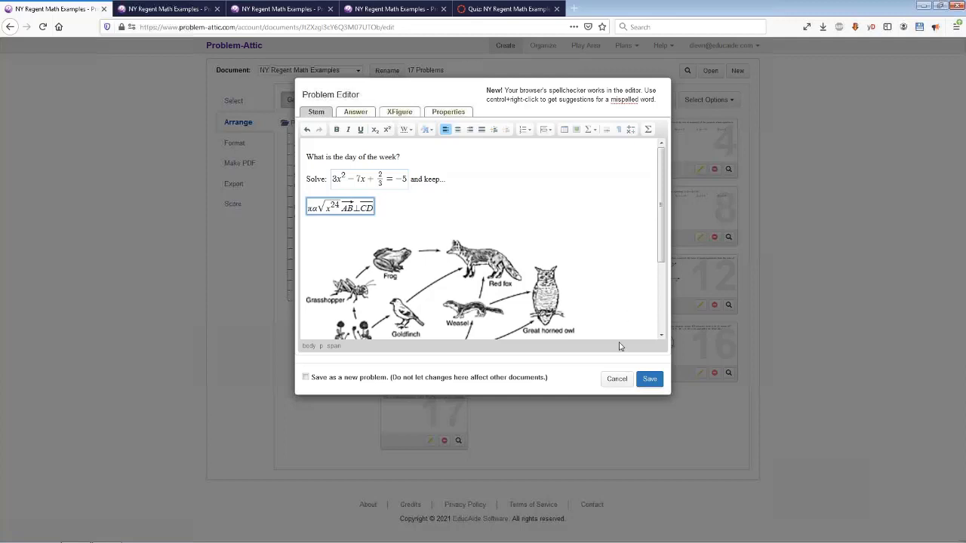
Save the edited problem and return to the document's problem source selection.
{"action": "left_click", "coordinate": [650, 379]}
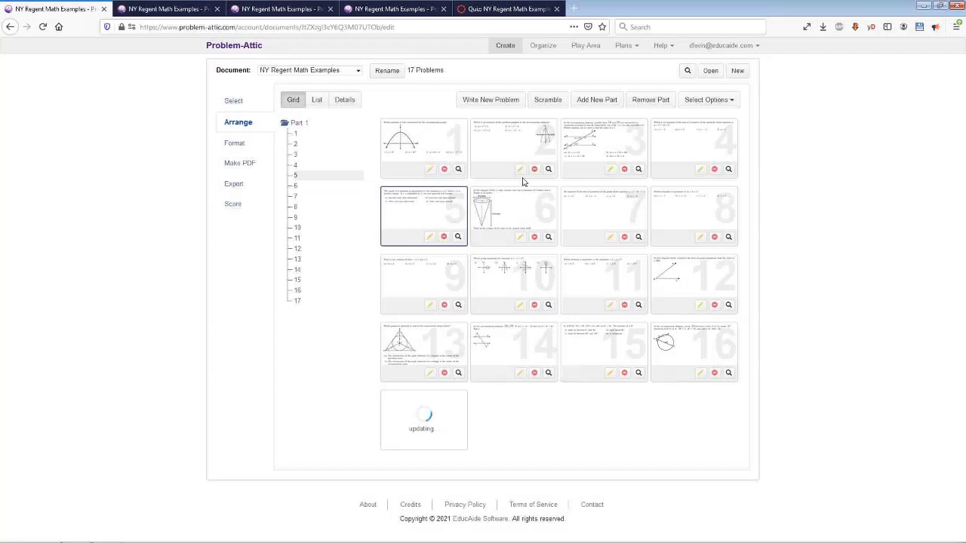
{"action": "left_click", "coordinate": [233, 100]}
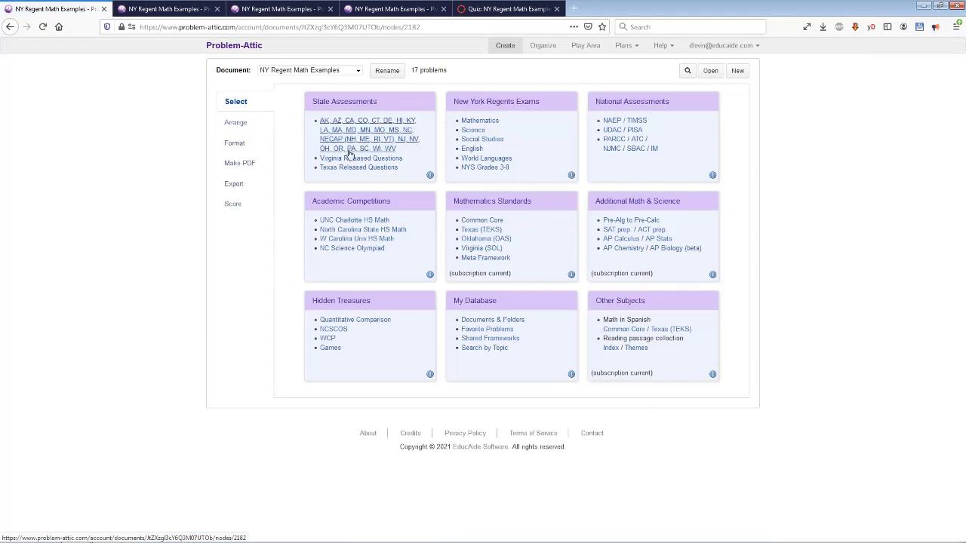
View the New York Regents Social Studies problems on Constitutional Clauses and Provisions under U.S. Government, and return to the problem source selection.
{"action": "left_click", "coordinate": [476, 140]}
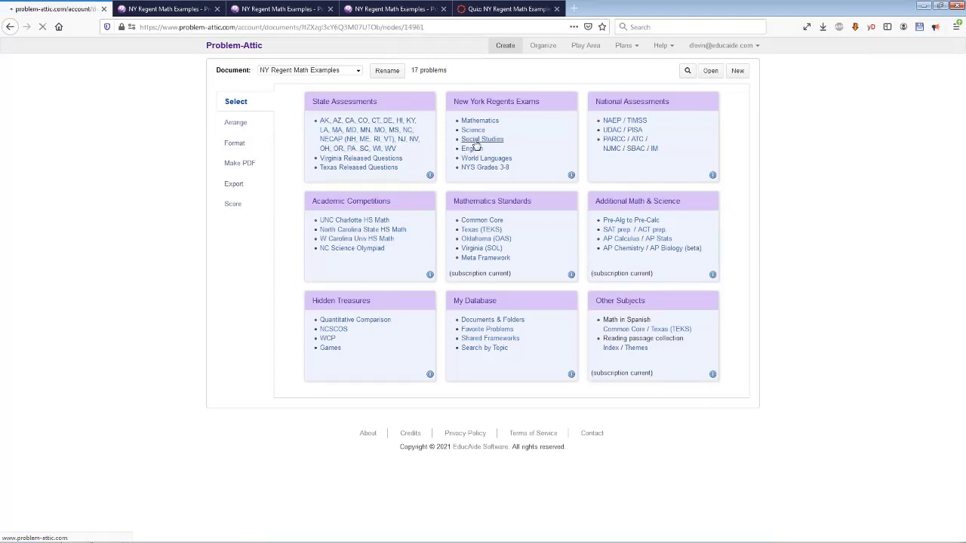
{"action": "left_click", "coordinate": [296, 184]}
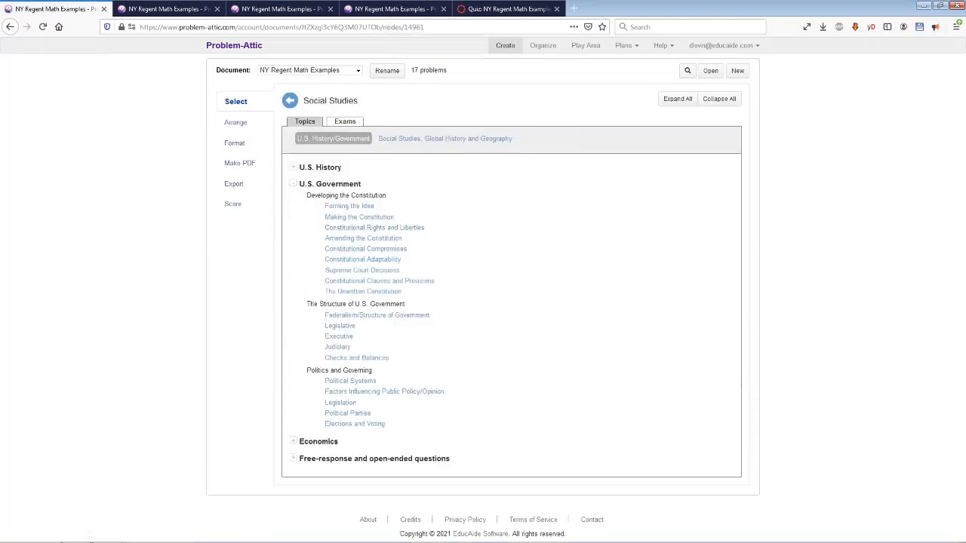
{"action": "left_click", "coordinate": [363, 281]}
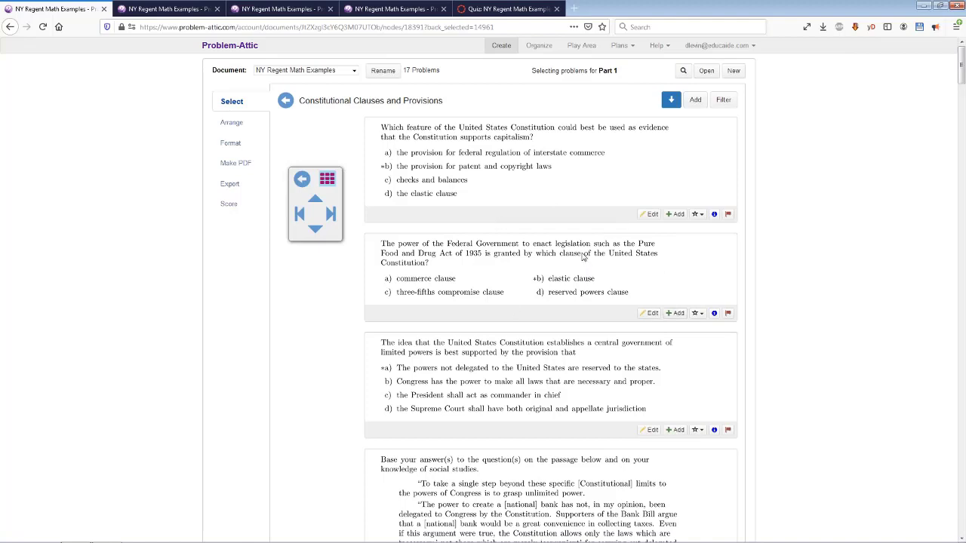
{"action": "left_click", "coordinate": [239, 102]}
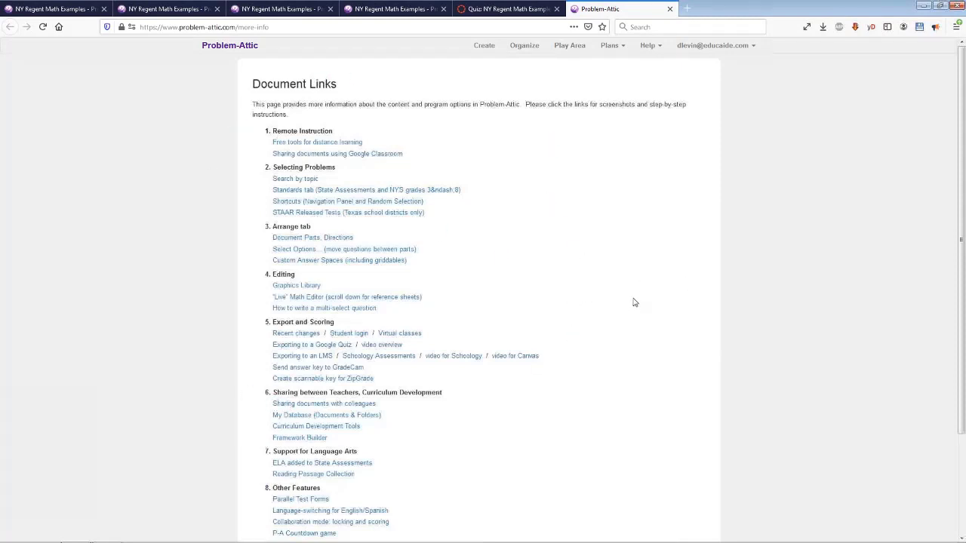
Look through the Document Links page for its instructions on content and program options, from Remote Instruction to General Information.
{"action": "scroll", "coordinate": [631, 310], "scroll_direction": "down", "scroll_amount": 3}
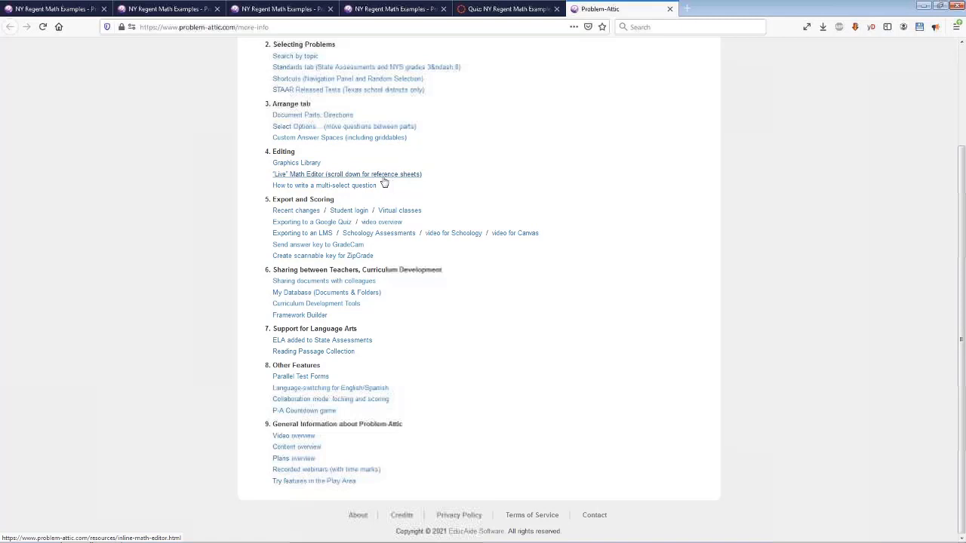
{"action": "scroll", "coordinate": [642, 226], "scroll_direction": "up", "scroll_amount": 3}
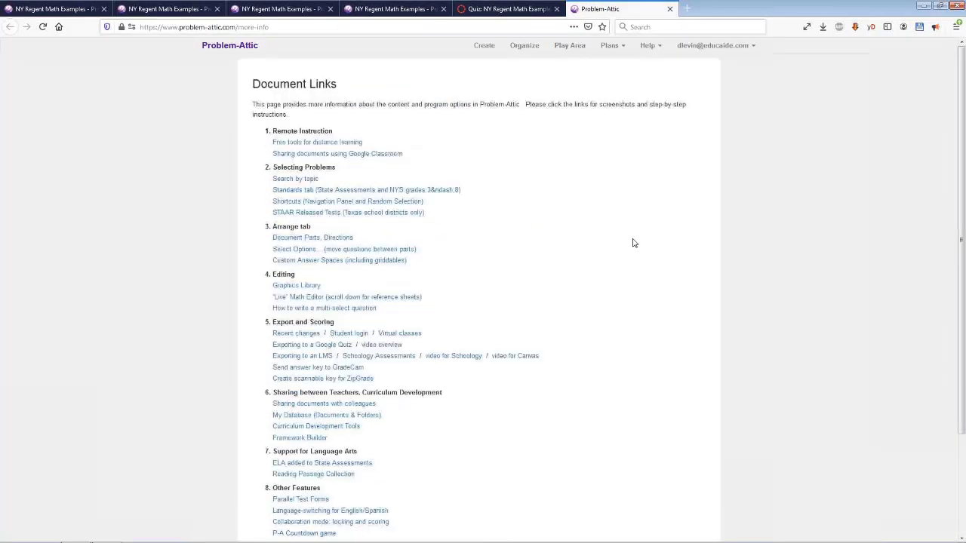